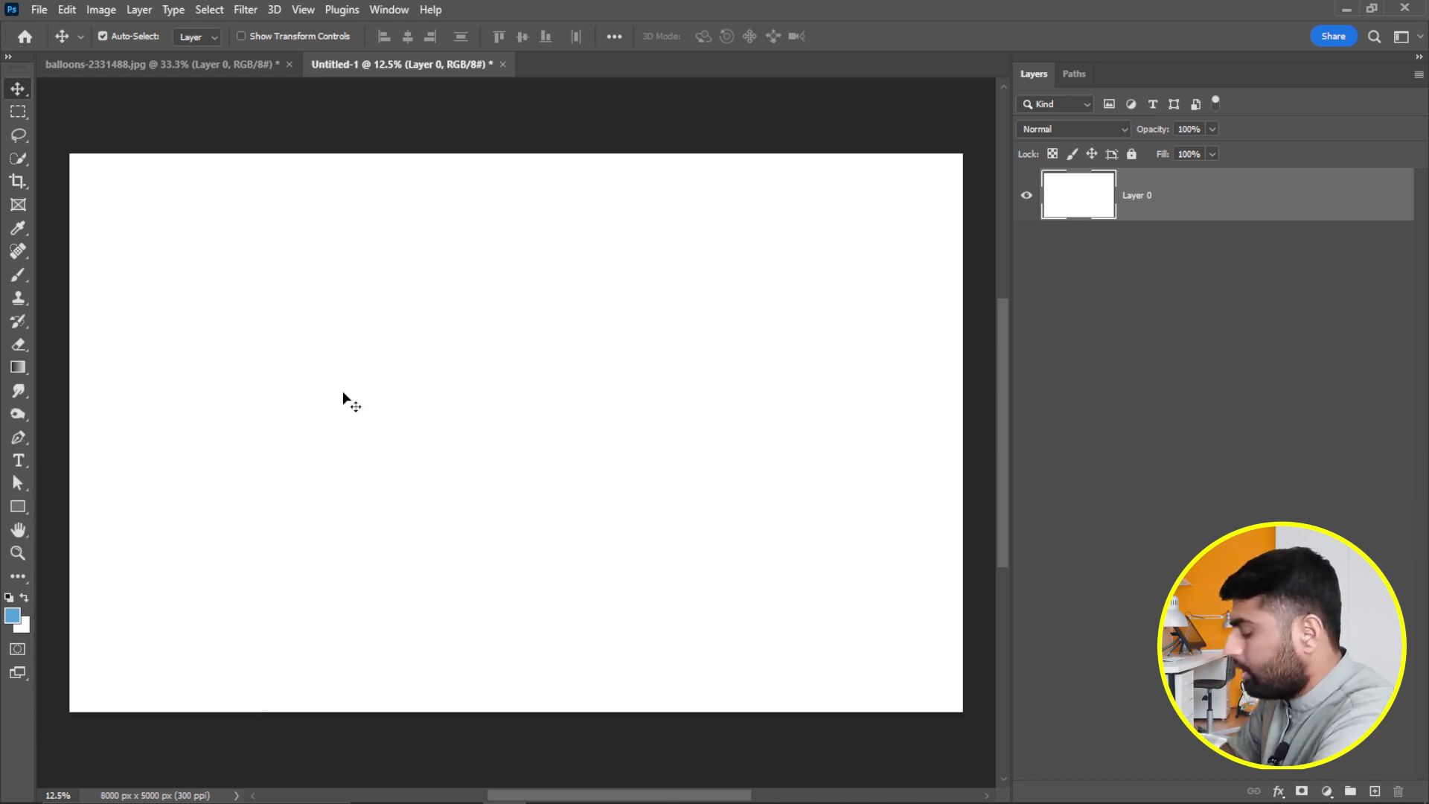
Switch to the Pen Tool with P, leaving it in Path mode.
{"action": "key", "text": "p"}
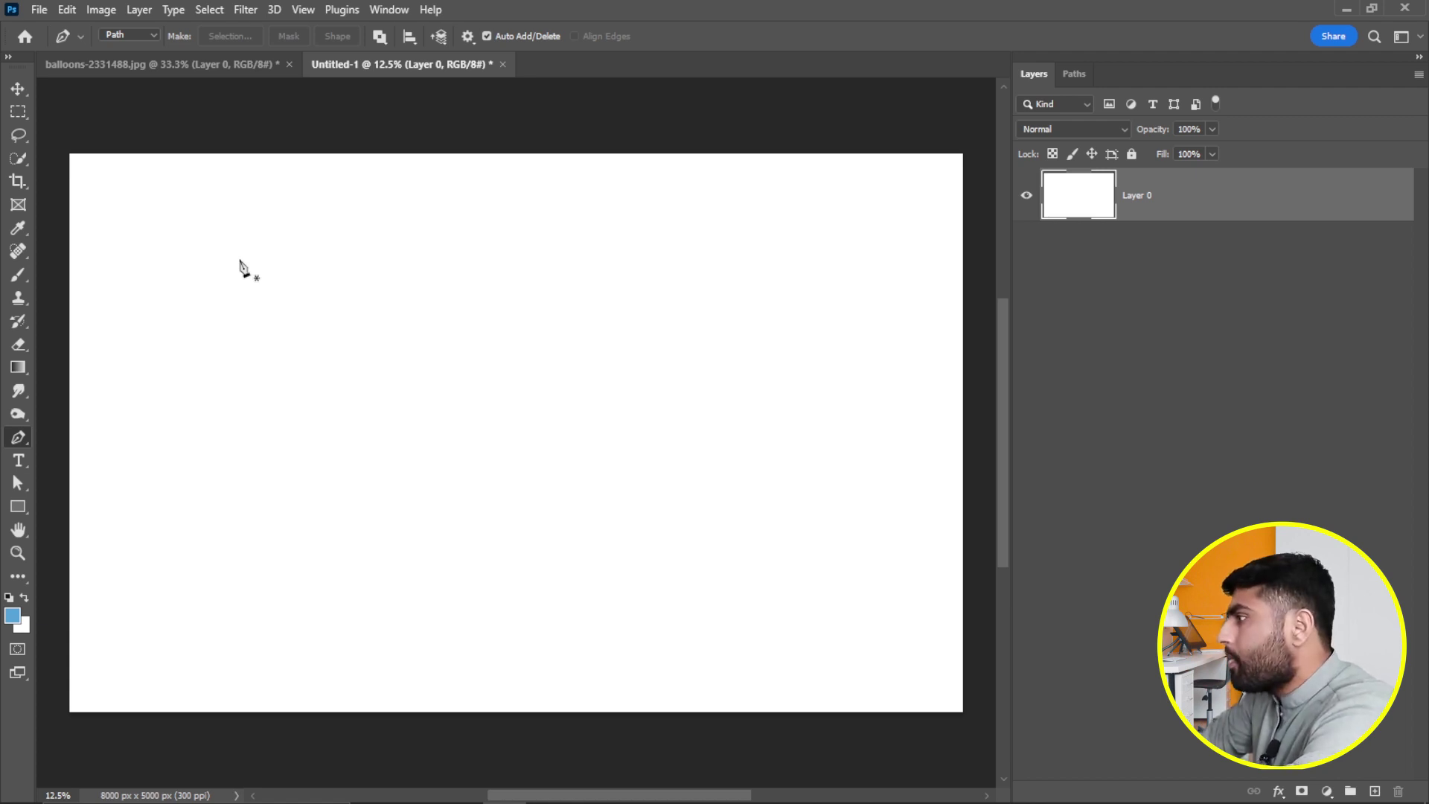
Set the Pen Tool to Shape mode and place the first anchor of Shape 1.
{"action": "left_click", "coordinate": [18, 509]}
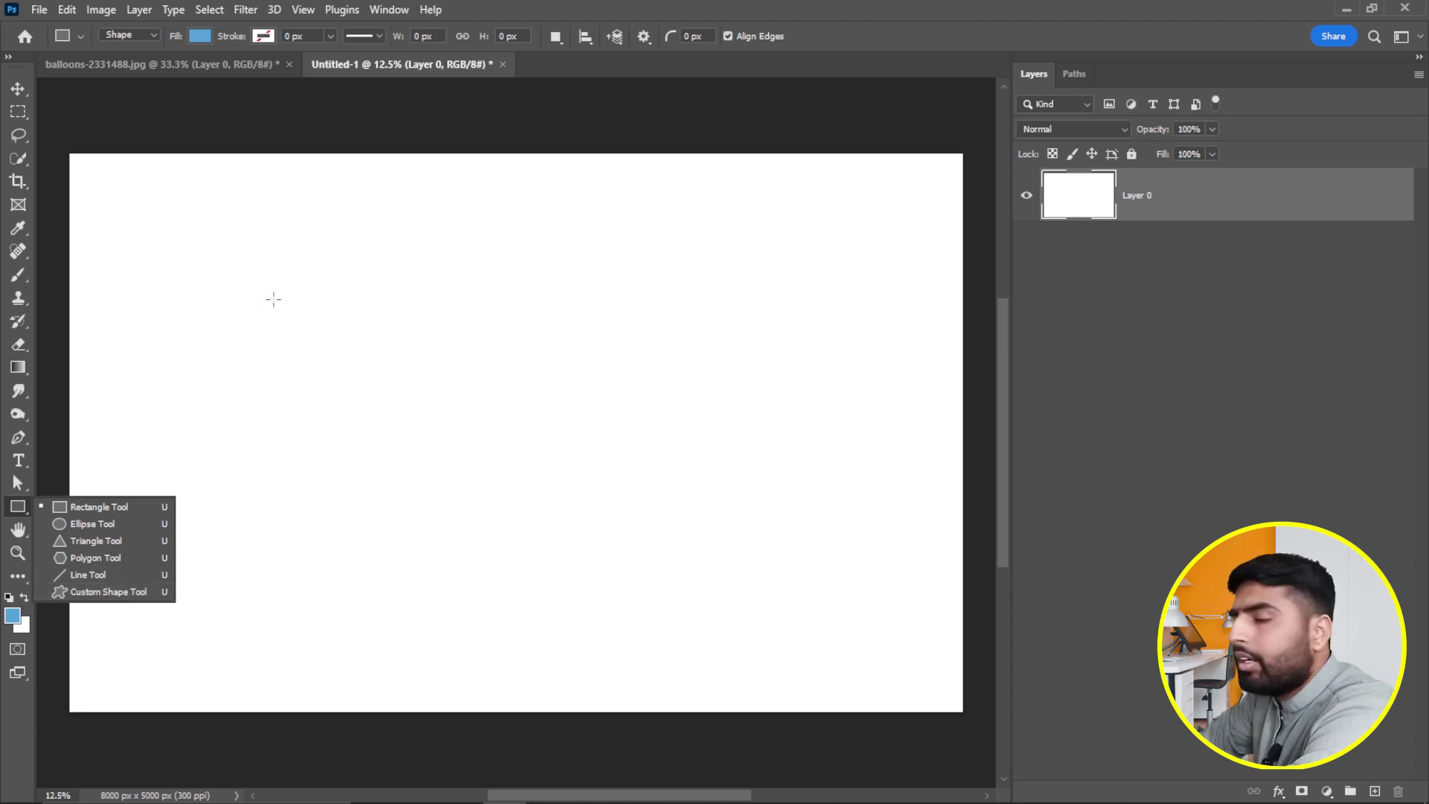
{"action": "left_click", "coordinate": [18, 437]}
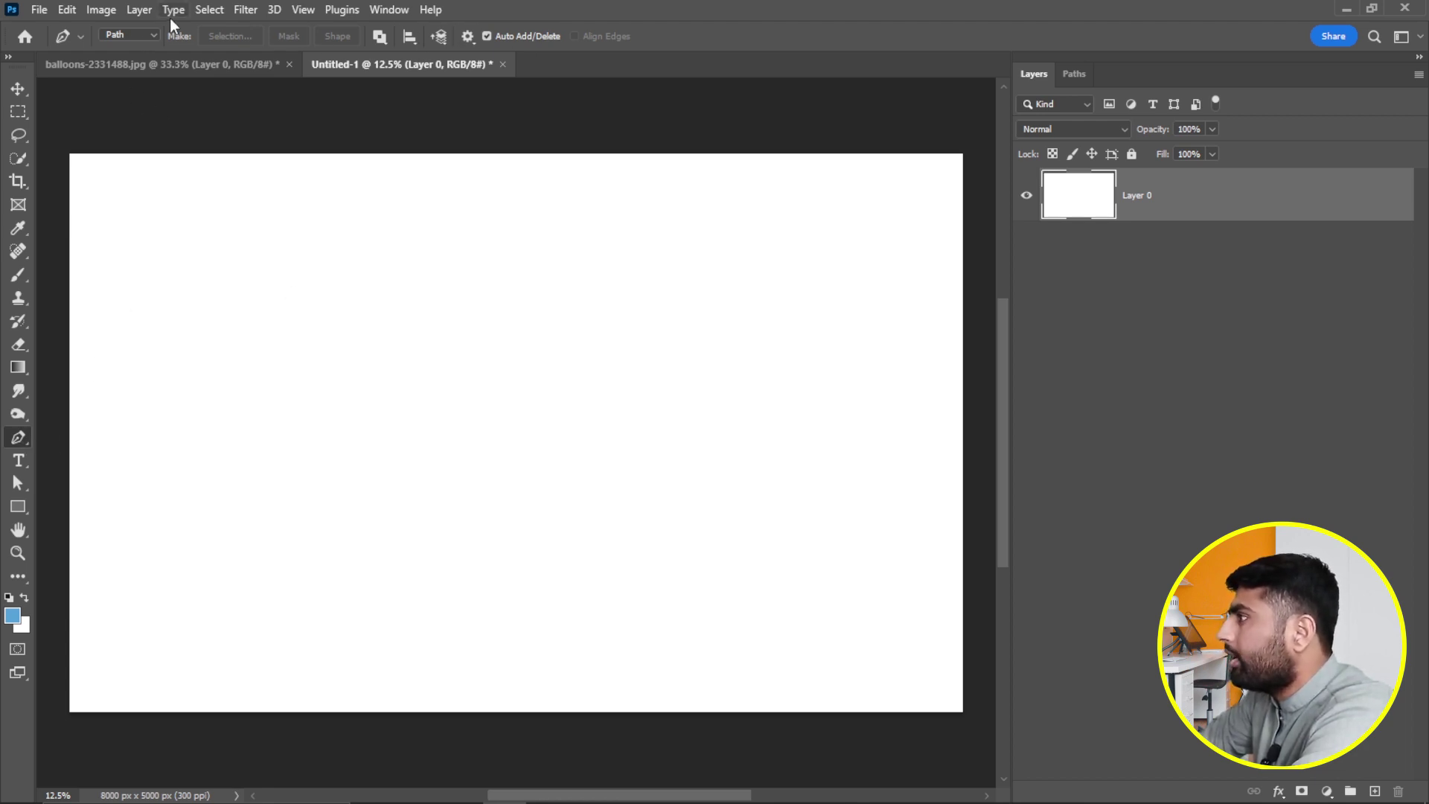
{"action": "left_click", "coordinate": [156, 34]}
{"action": "left_click", "coordinate": [116, 46]}
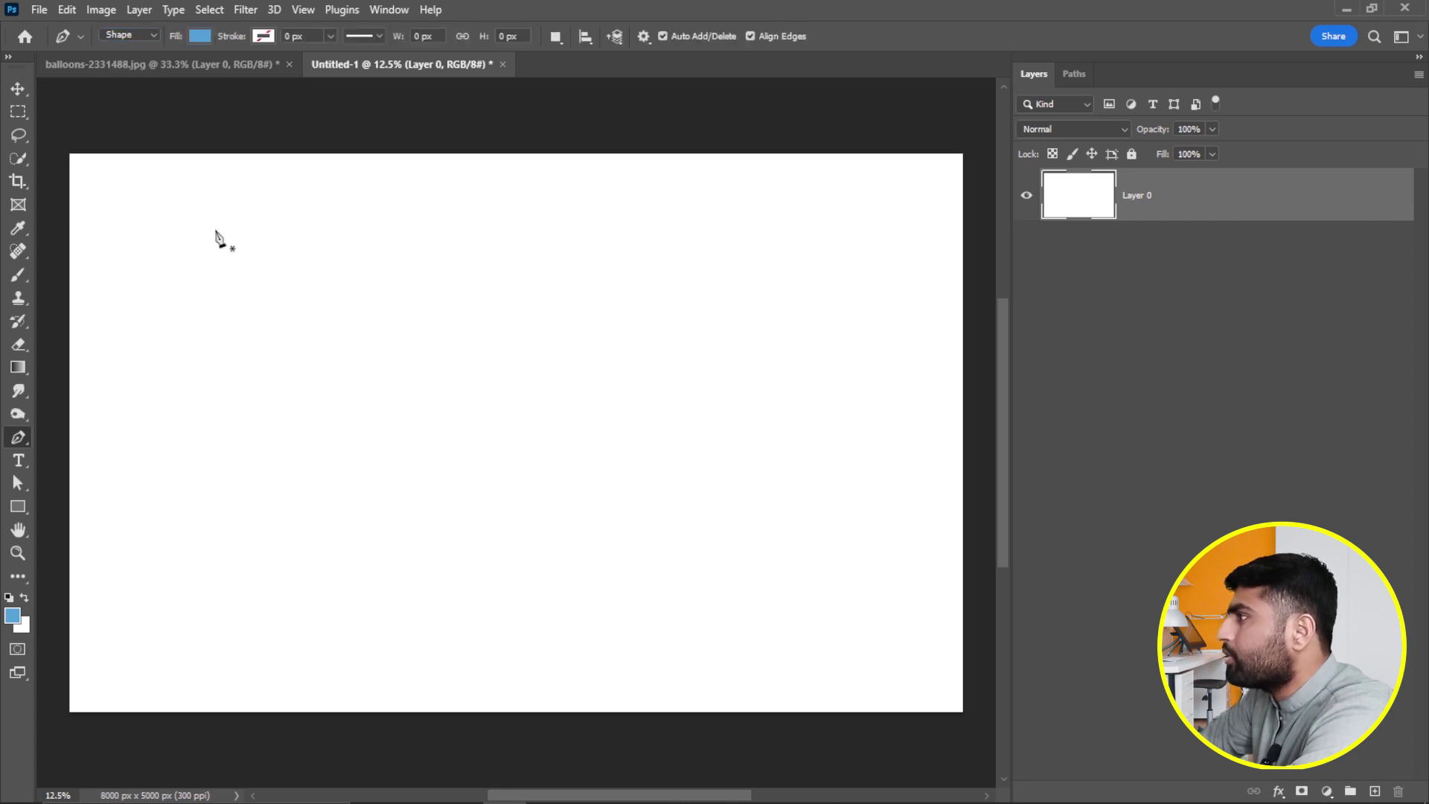
{"action": "left_click", "coordinate": [279, 259]}
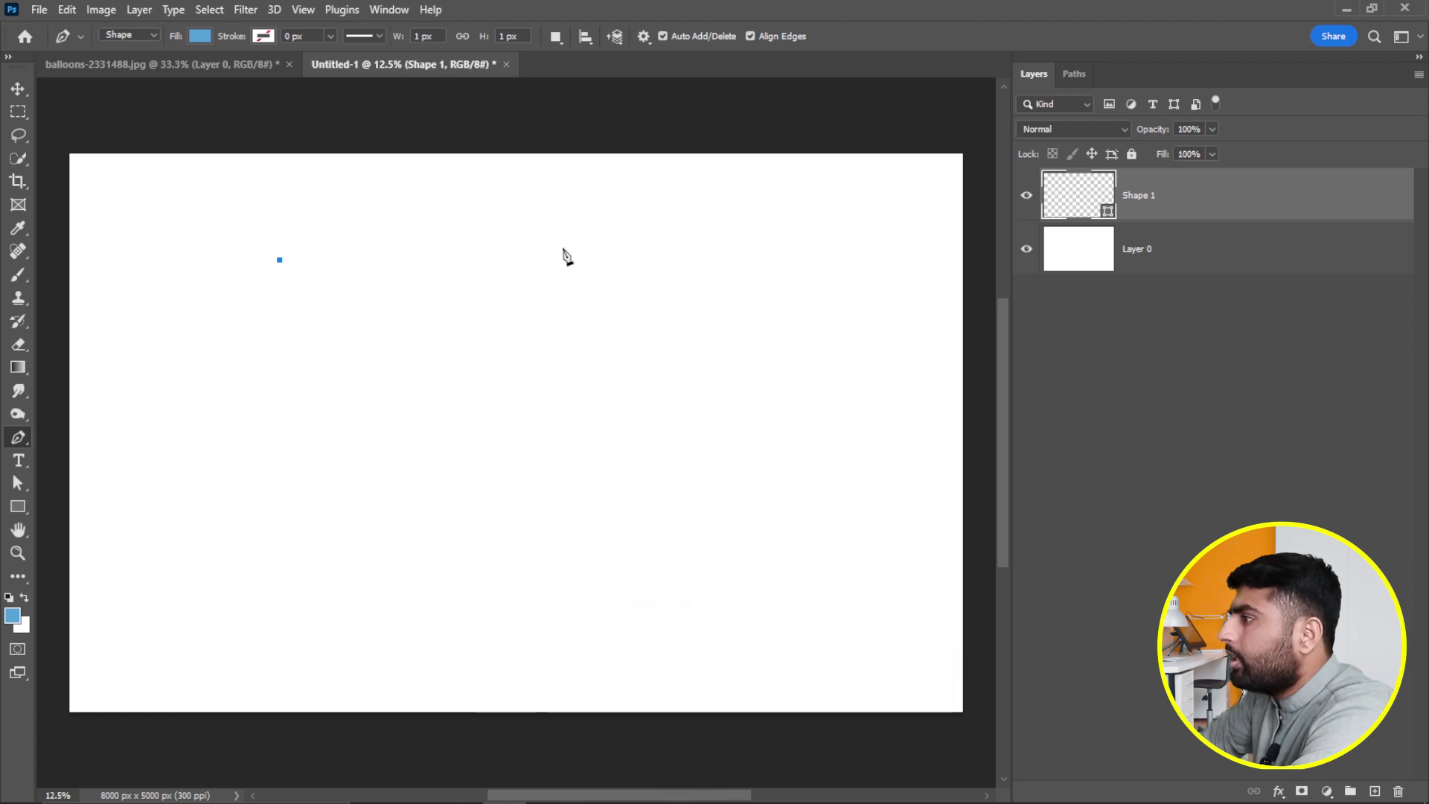
Complete Shape 1 as a closed four-sided blue shape.
{"action": "left_click", "coordinate": [562, 248]}
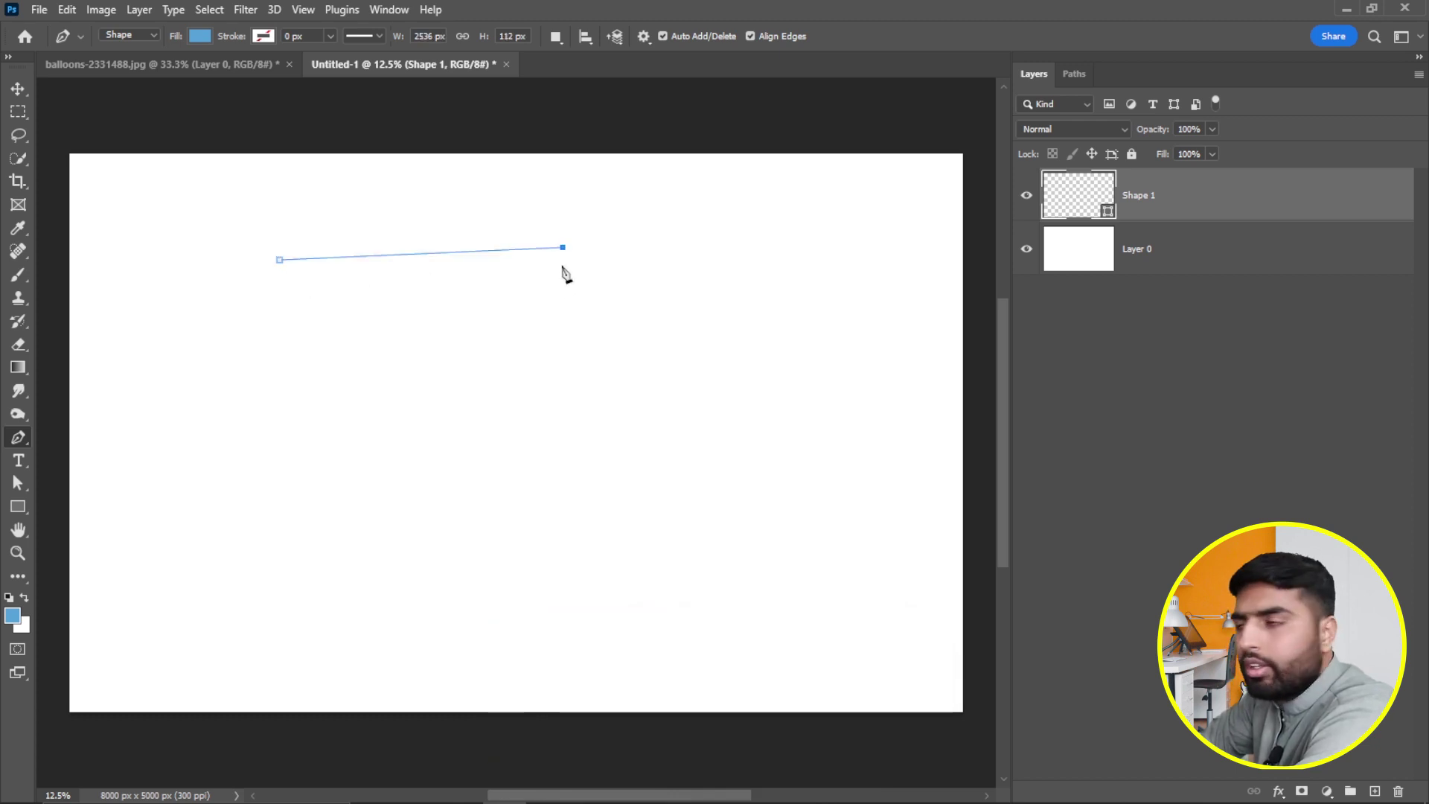
{"action": "left_click", "coordinate": [591, 440]}
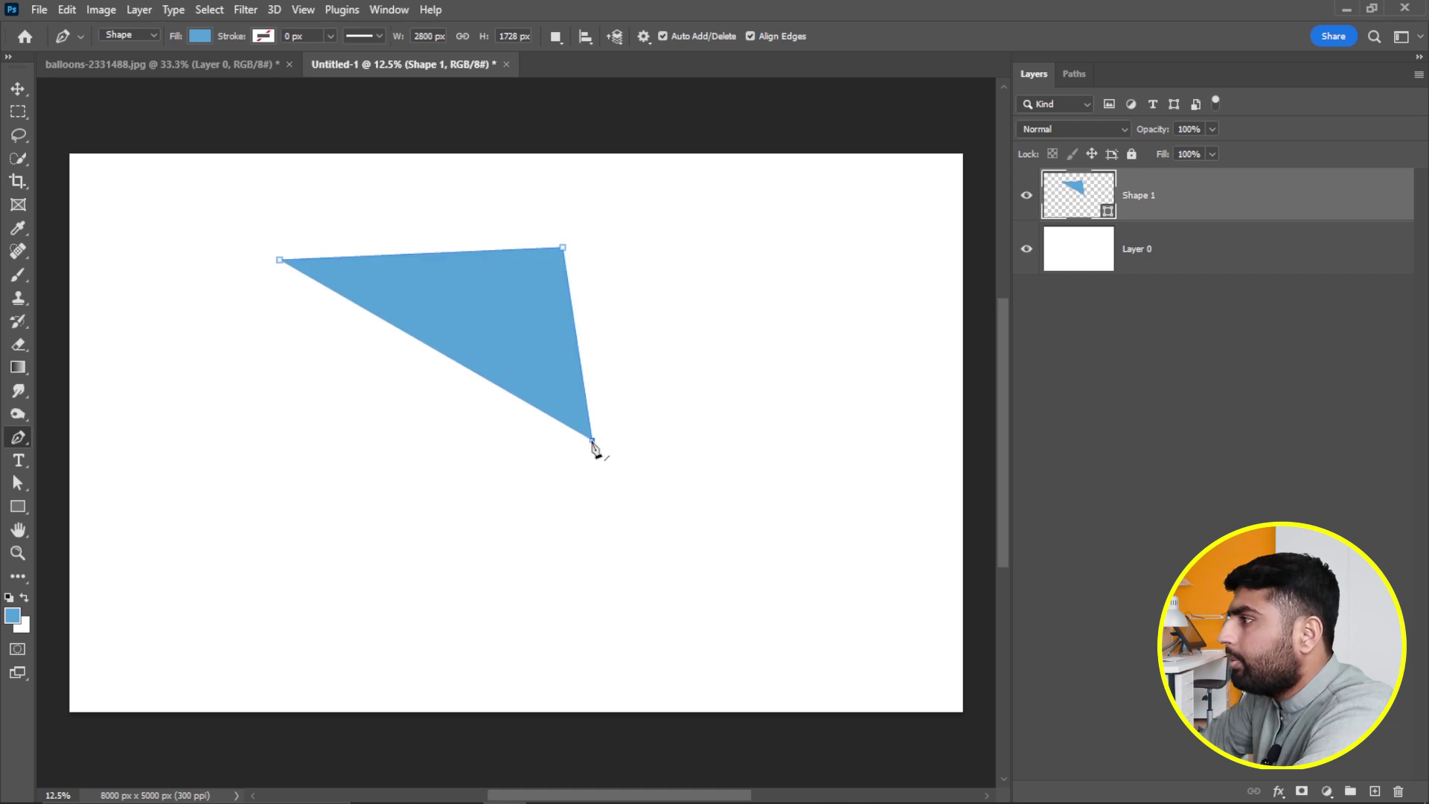
{"action": "left_click", "coordinate": [319, 452]}
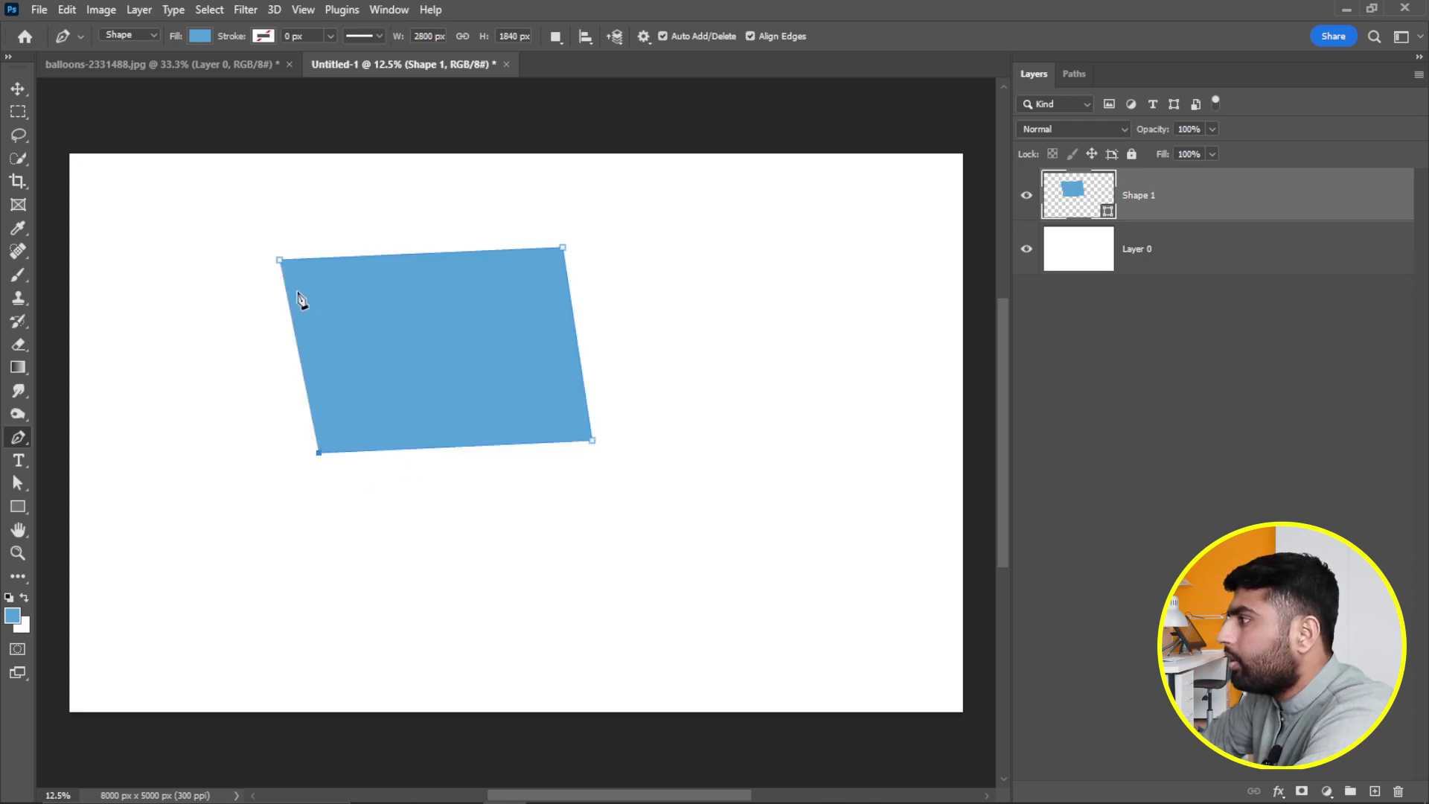
{"action": "left_click", "coordinate": [280, 262]}
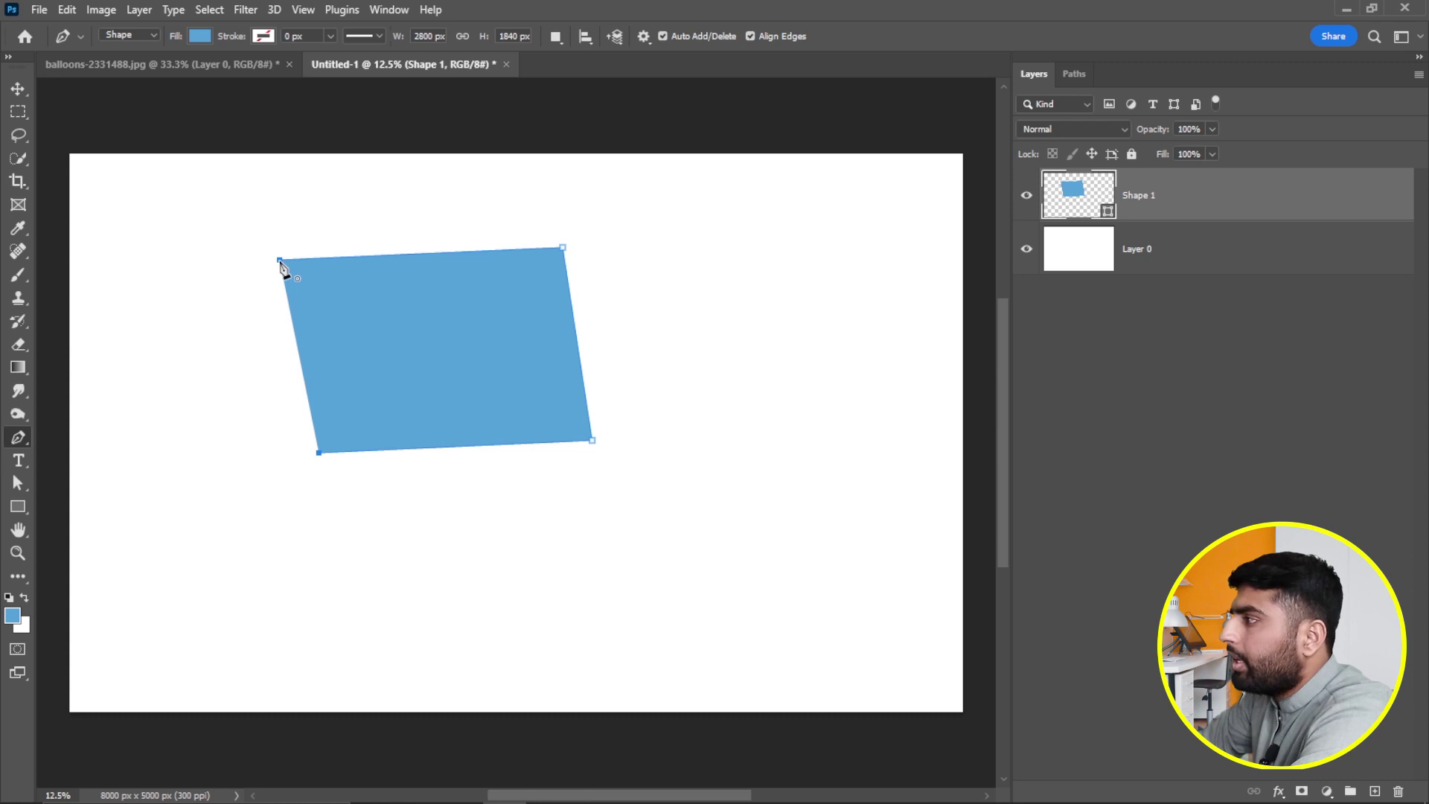
{"action": "left_click", "coordinate": [280, 261]}
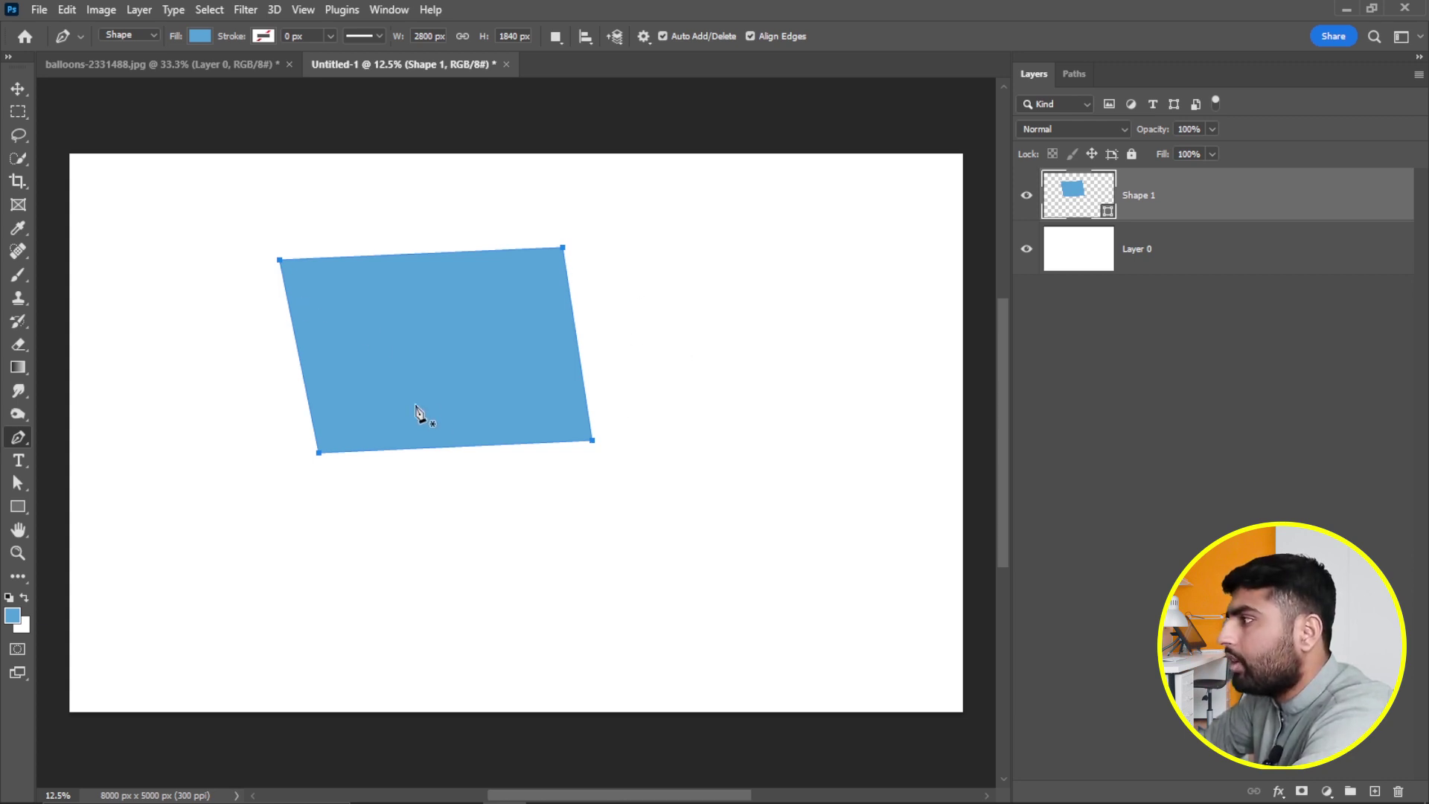
Draw a six-sided blue polygon as Shape 2 on its own layer.
{"action": "left_click", "coordinate": [672, 307]}
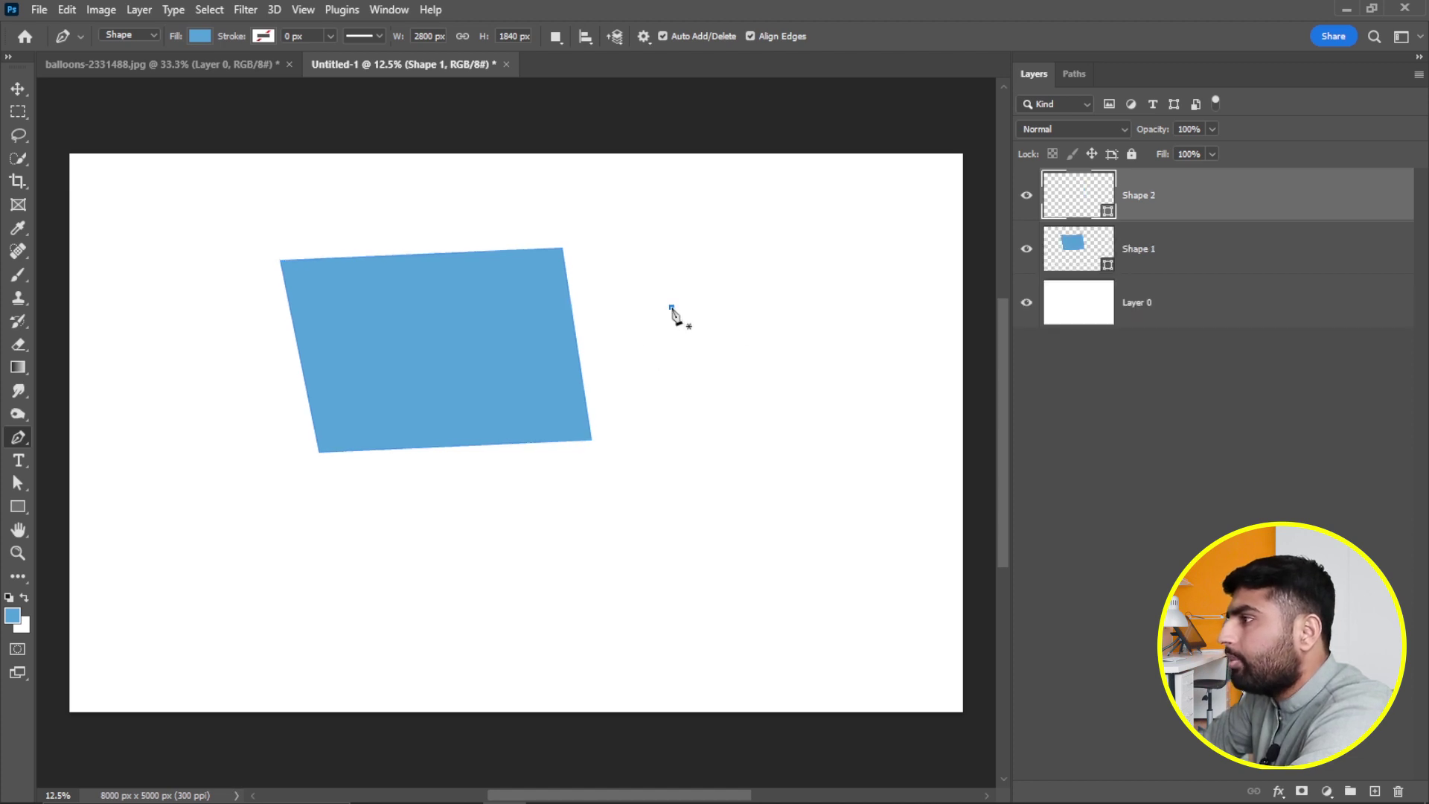
{"action": "left_click", "coordinate": [871, 257]}
{"action": "left_click", "coordinate": [908, 400]}
{"action": "left_click", "coordinate": [795, 509]}
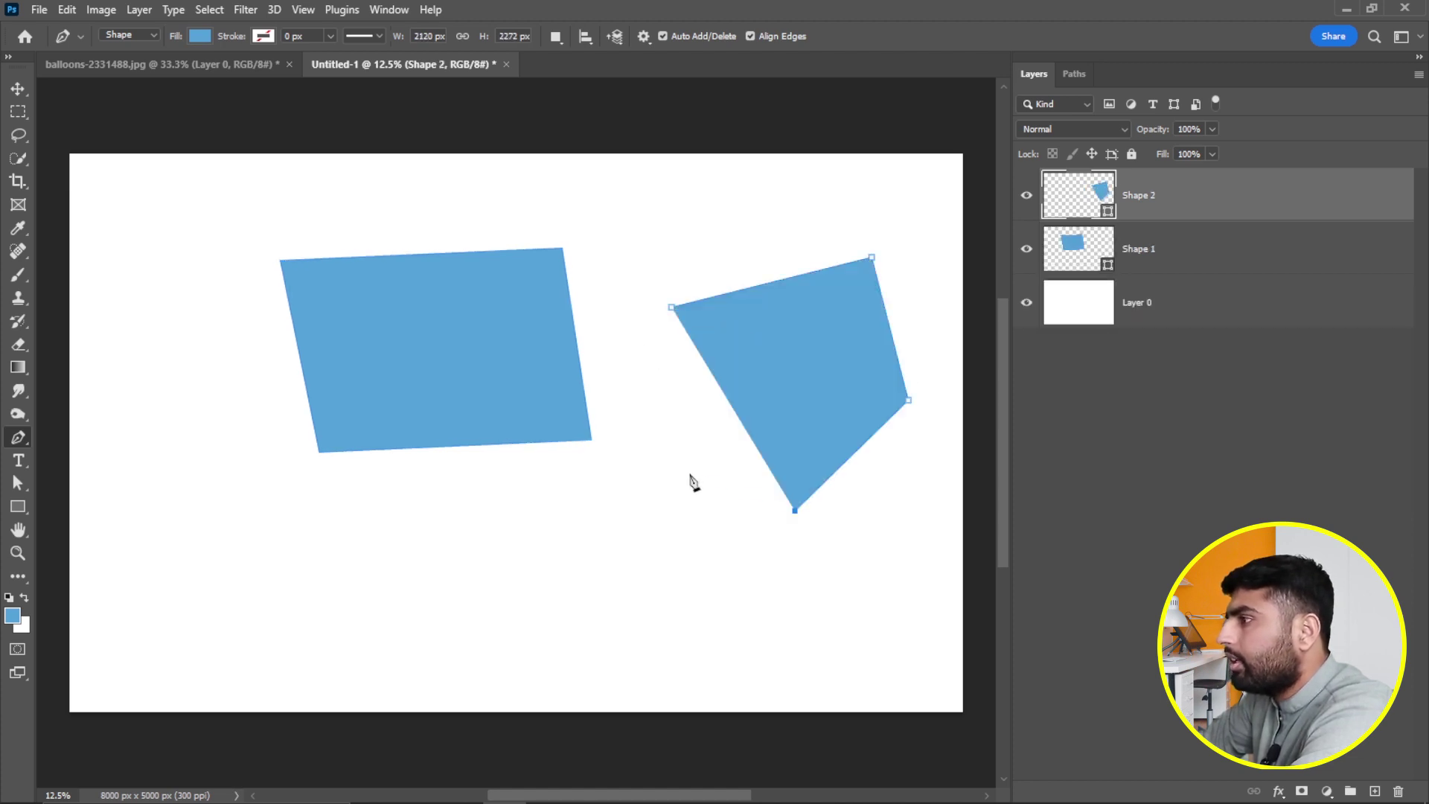
{"action": "left_click", "coordinate": [689, 473]}
{"action": "left_click", "coordinate": [641, 400]}
{"action": "left_click", "coordinate": [655, 315]}
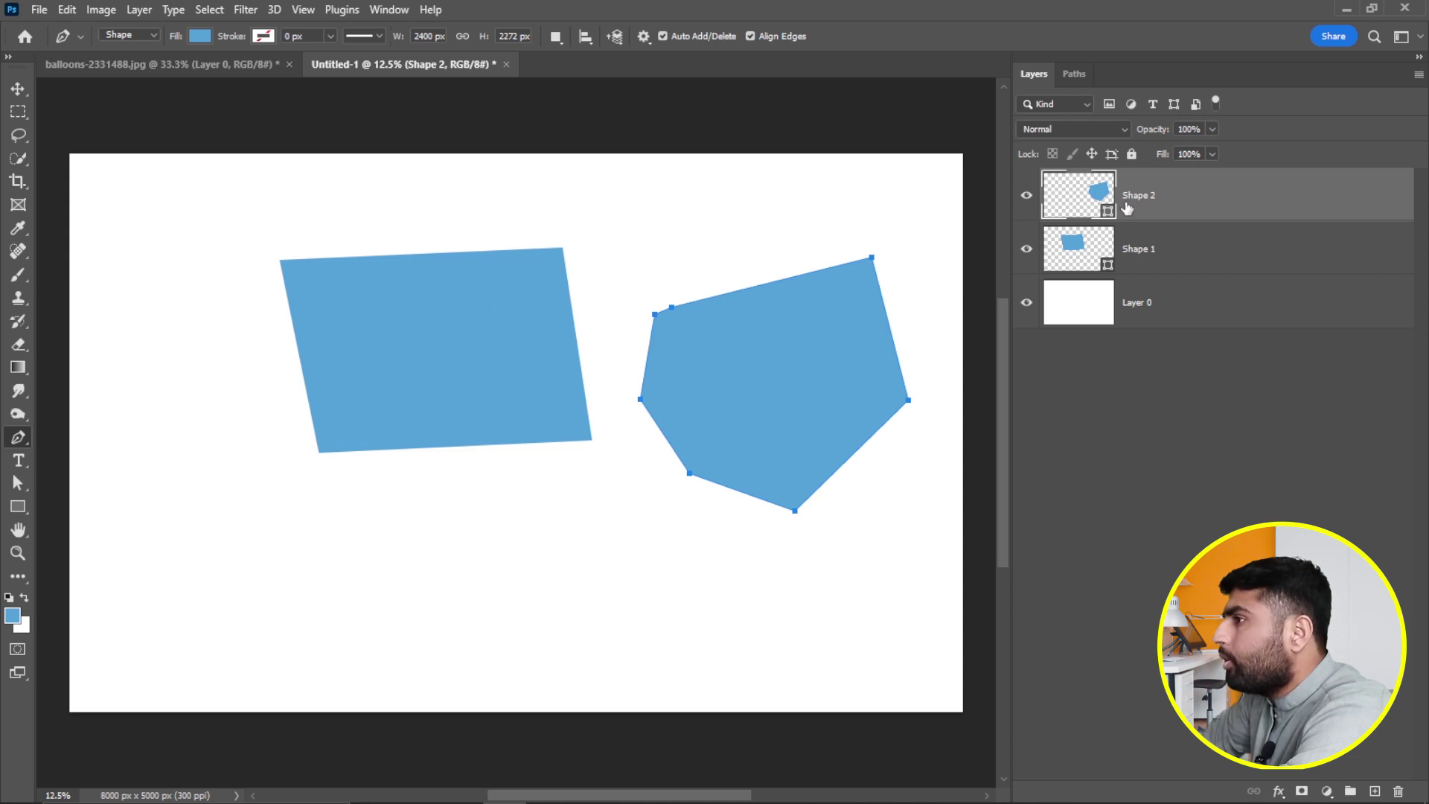
{"action": "left_click", "coordinate": [198, 35]}
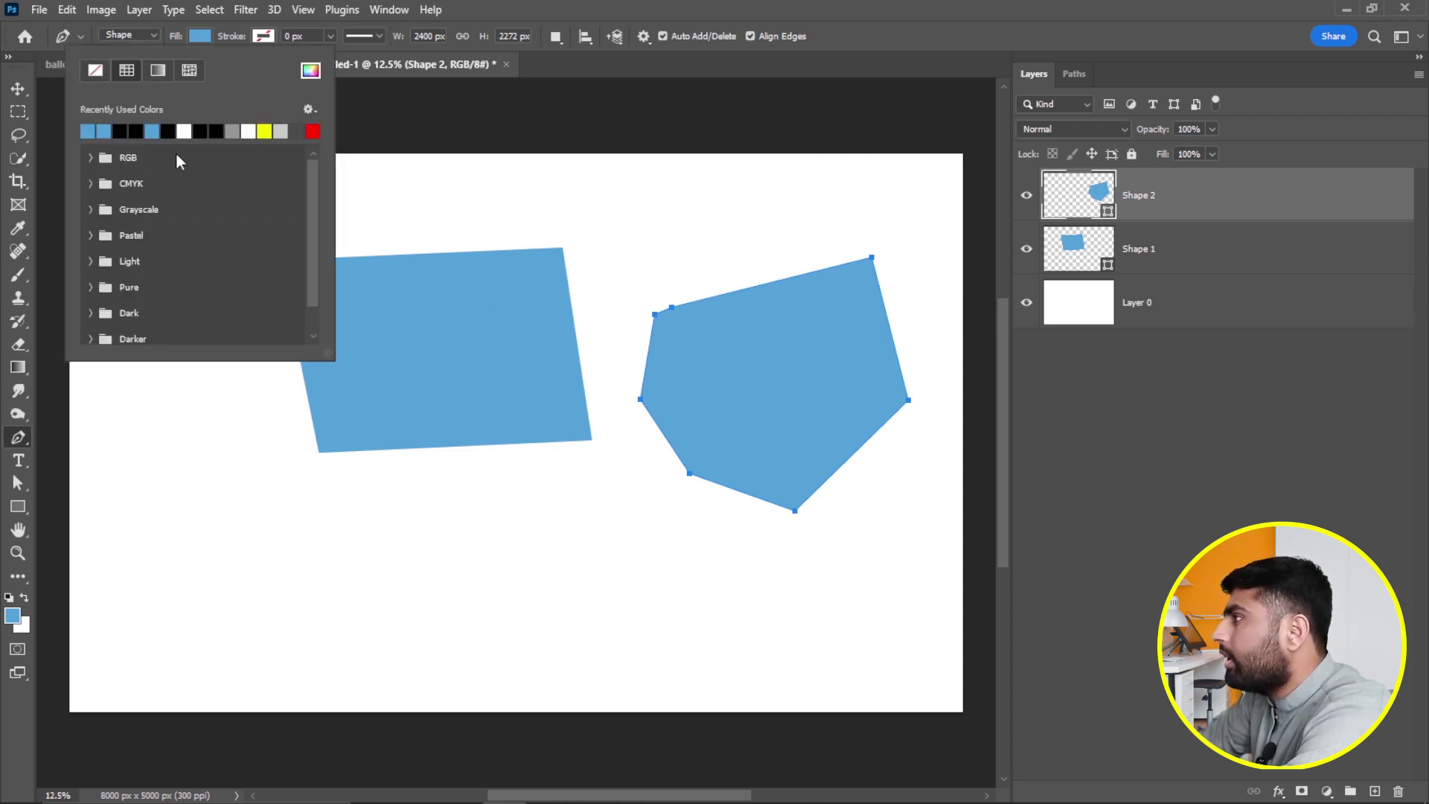
Try black and yellow fills on Shape 2, then set its fill to No Color.
{"action": "left_click", "coordinate": [139, 131]}
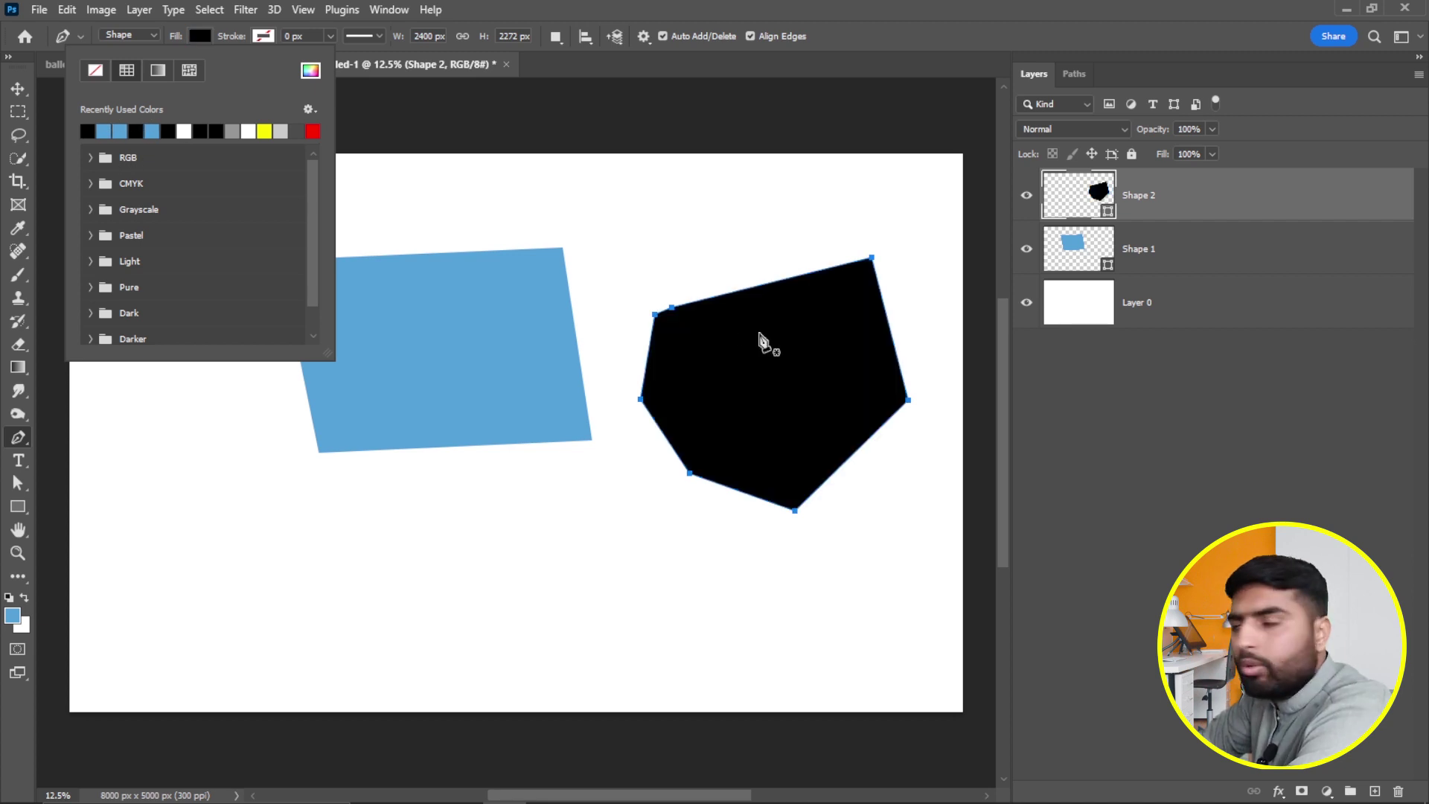
{"action": "left_click", "coordinate": [265, 134]}
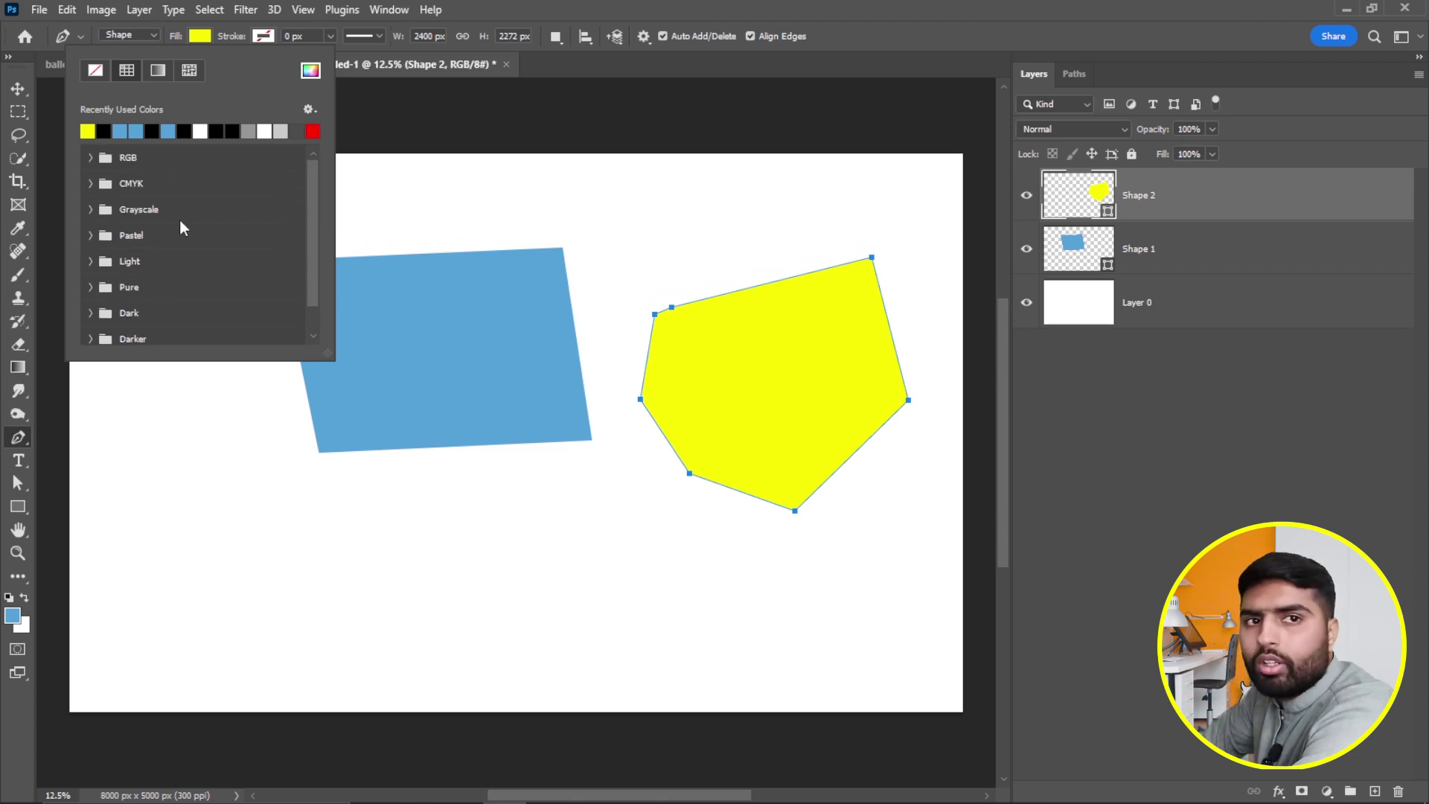
{"action": "left_click", "coordinate": [311, 72]}
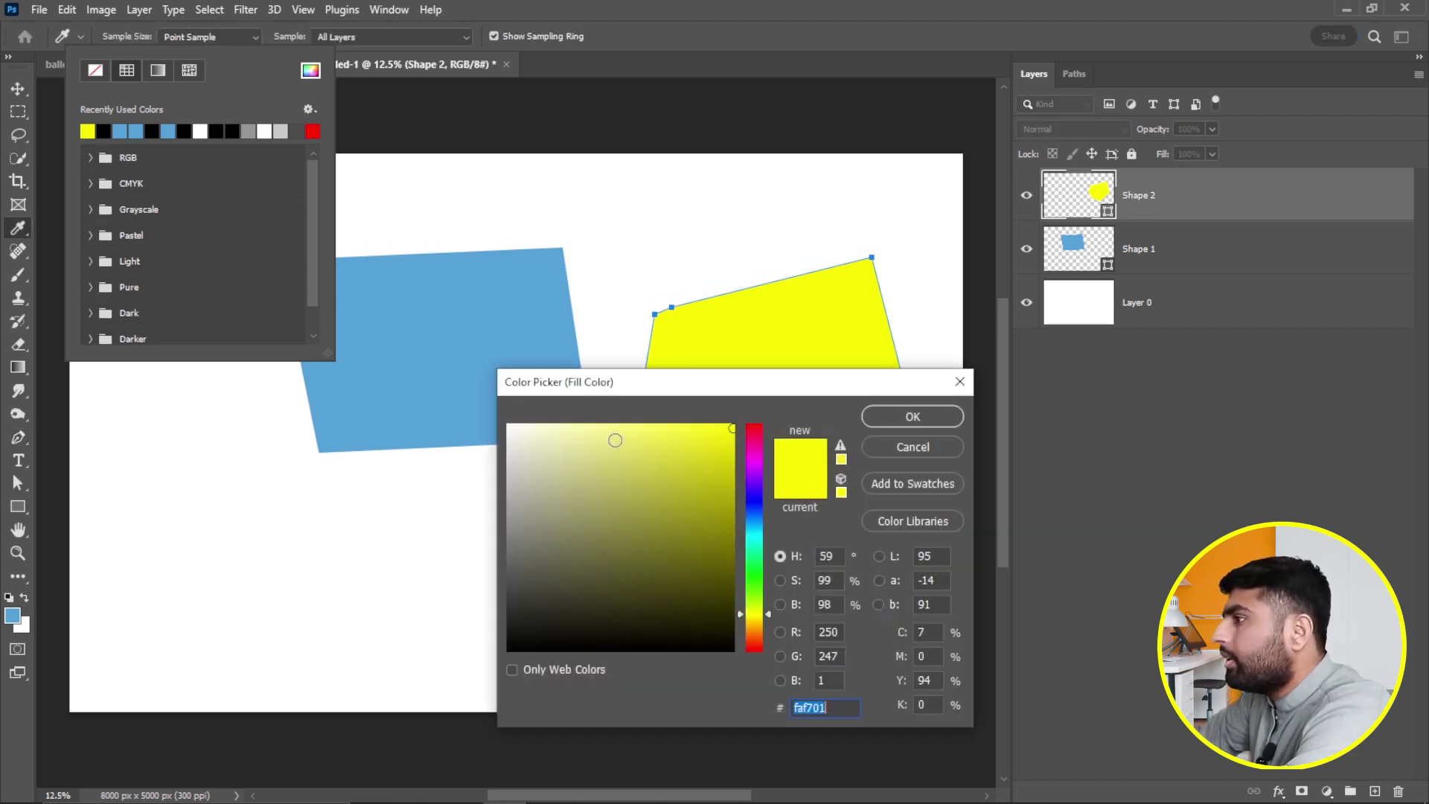
{"action": "left_click", "coordinate": [904, 447]}
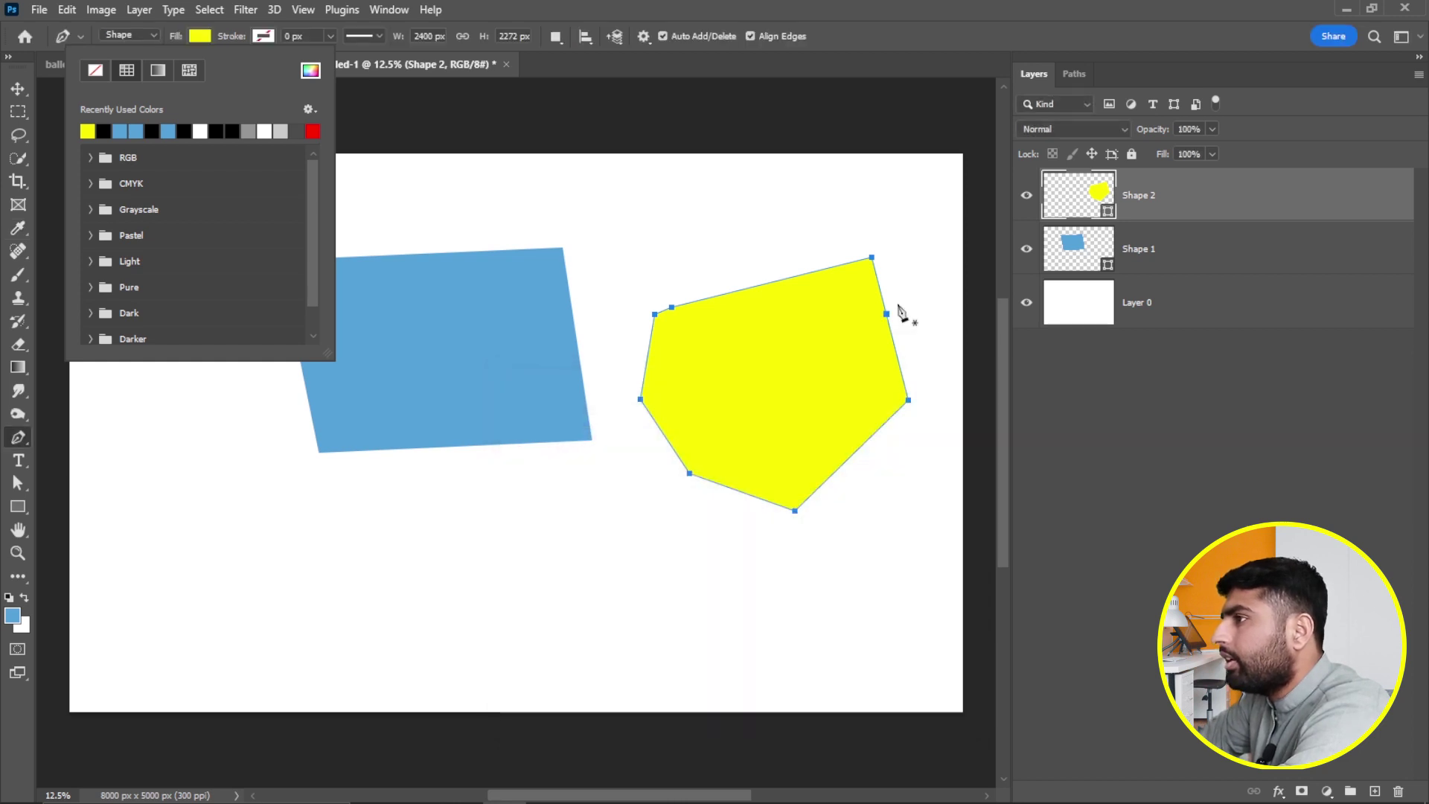
{"action": "left_click", "coordinate": [1098, 195]}
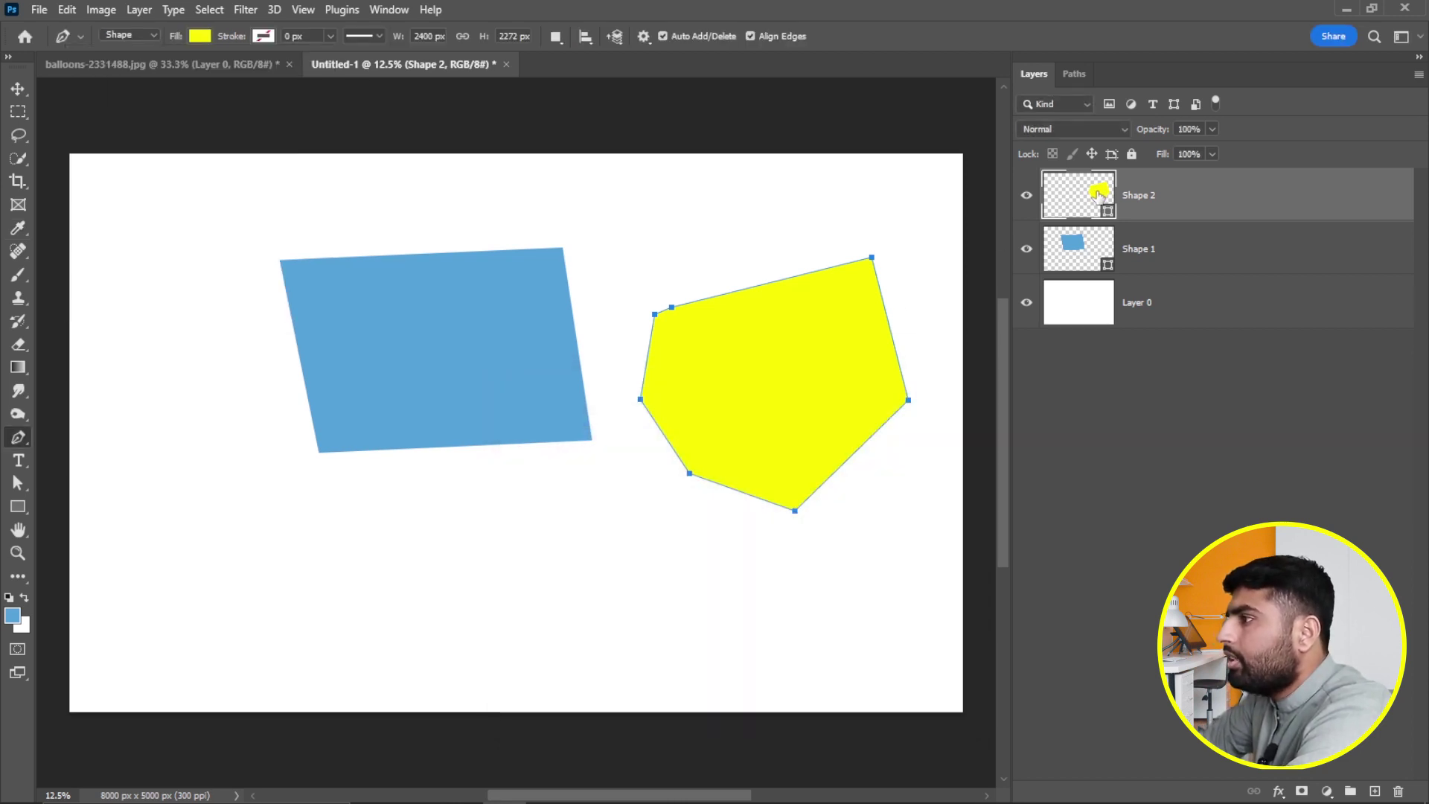
{"action": "double_click", "coordinate": [1098, 195]}
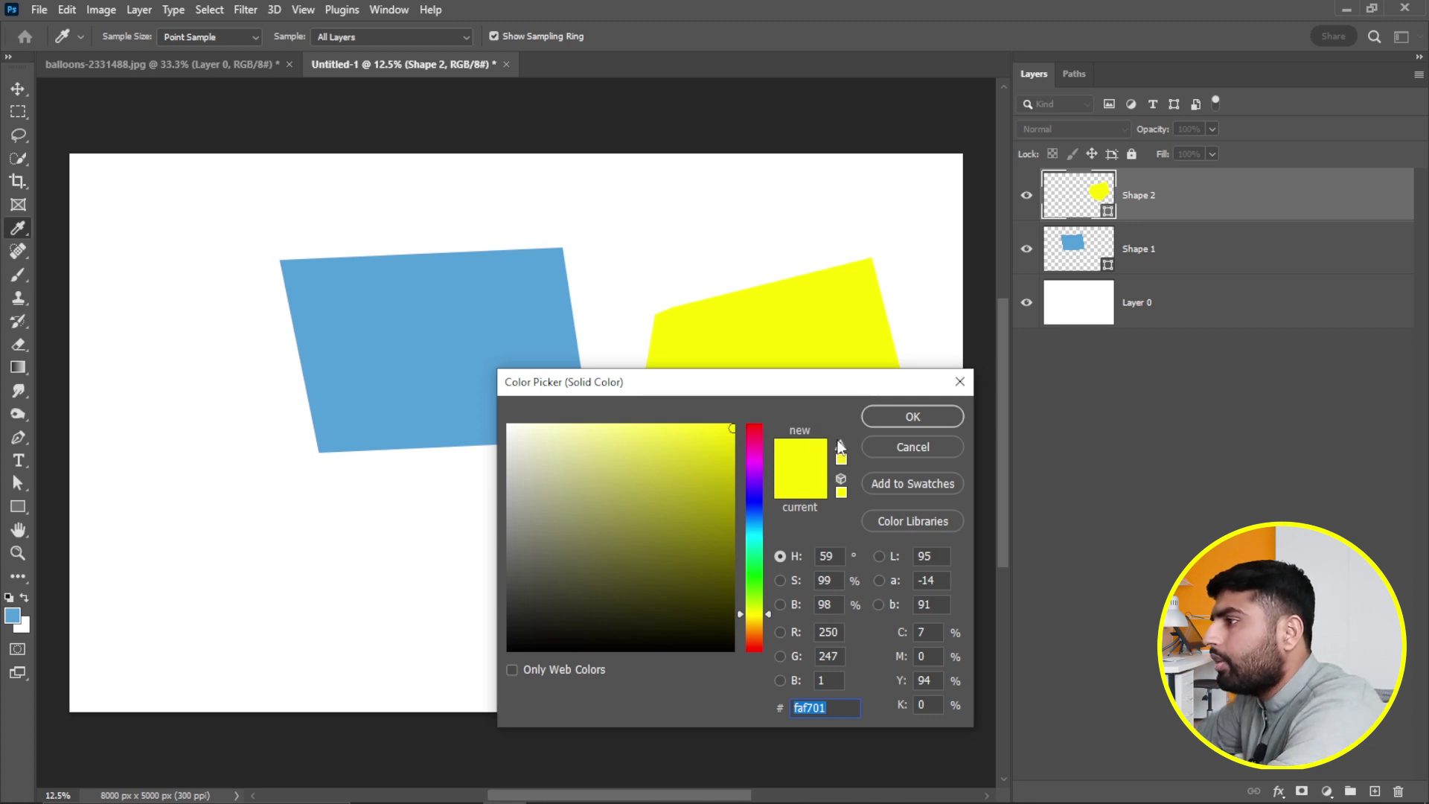
{"action": "left_click", "coordinate": [894, 444]}
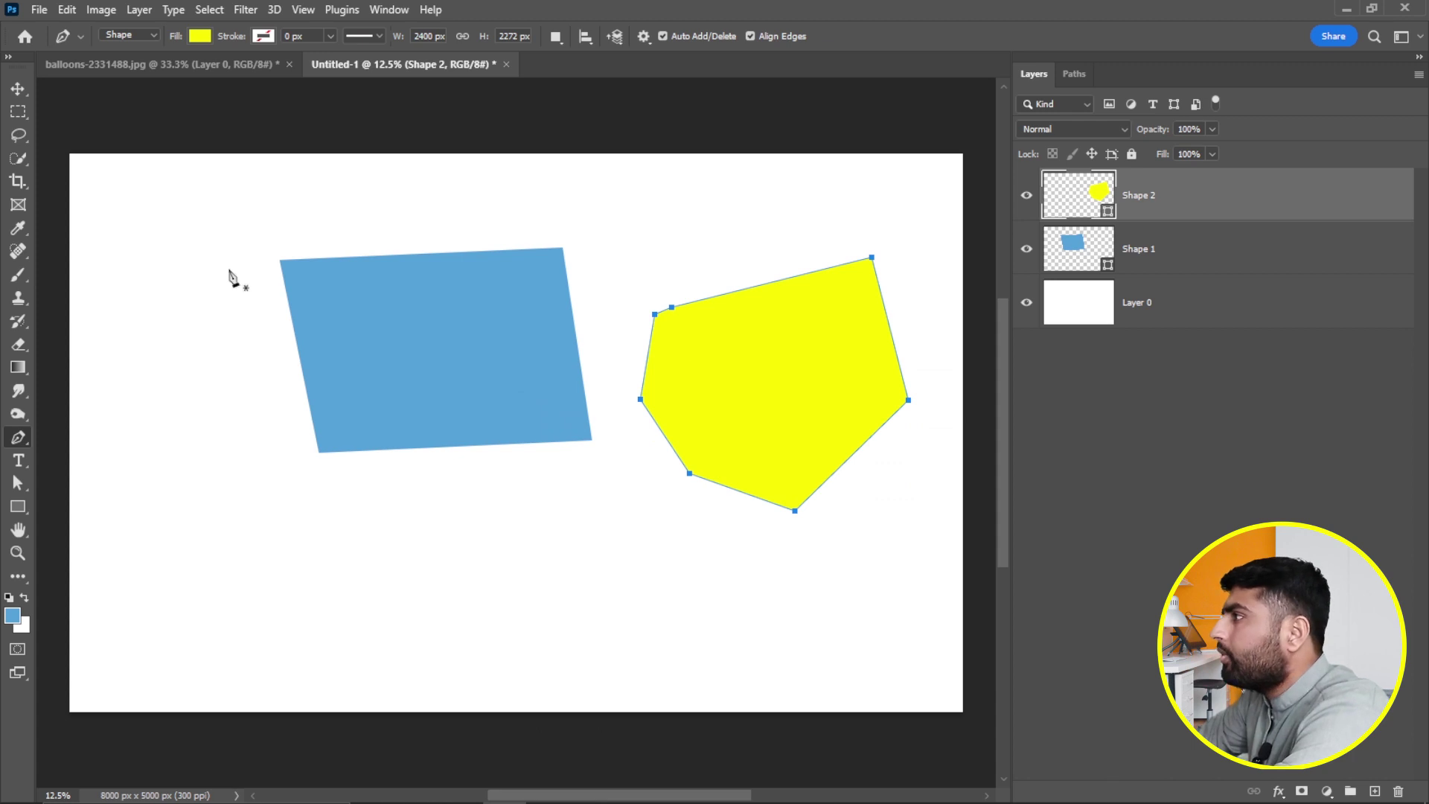
{"action": "left_click", "coordinate": [201, 37]}
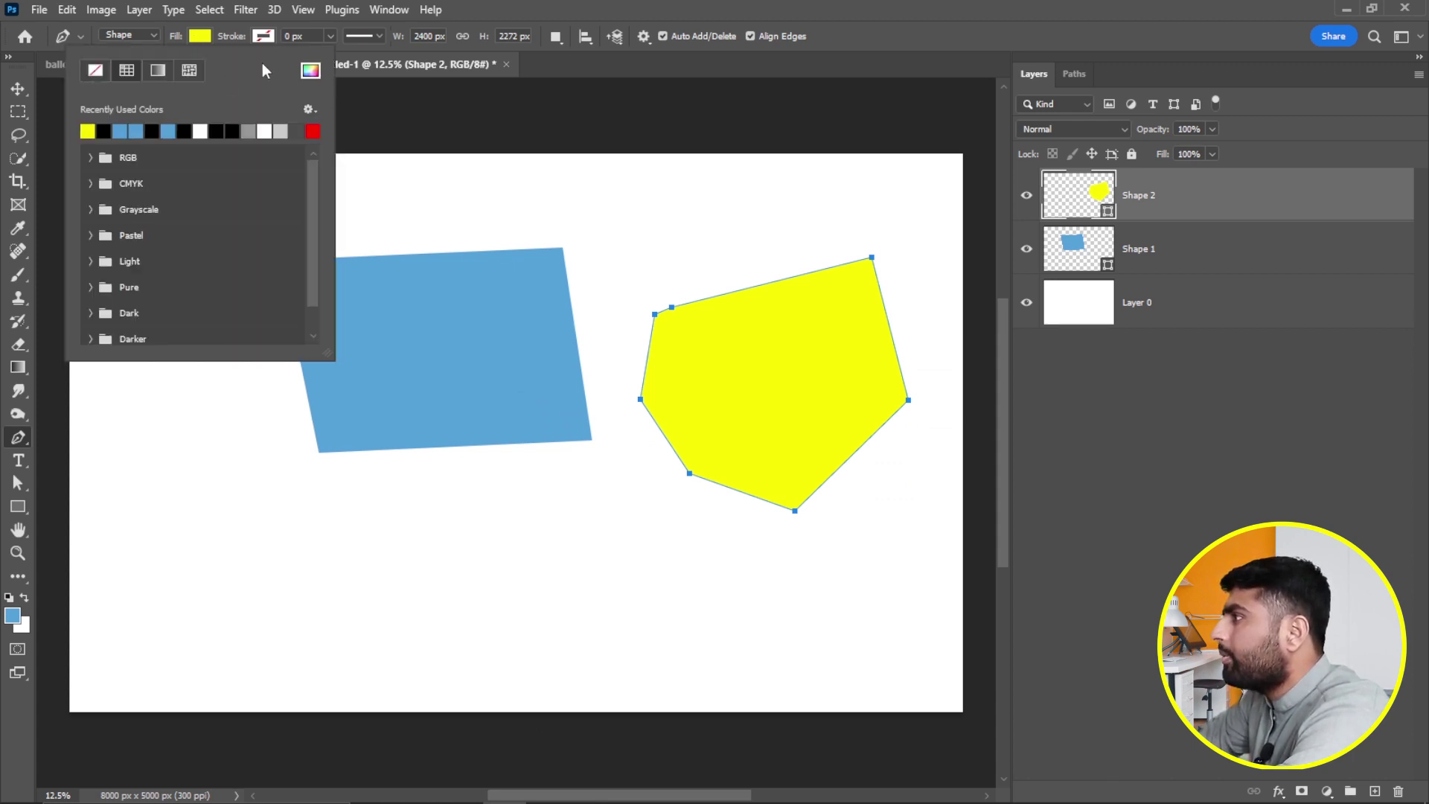
{"action": "left_click", "coordinate": [96, 70]}
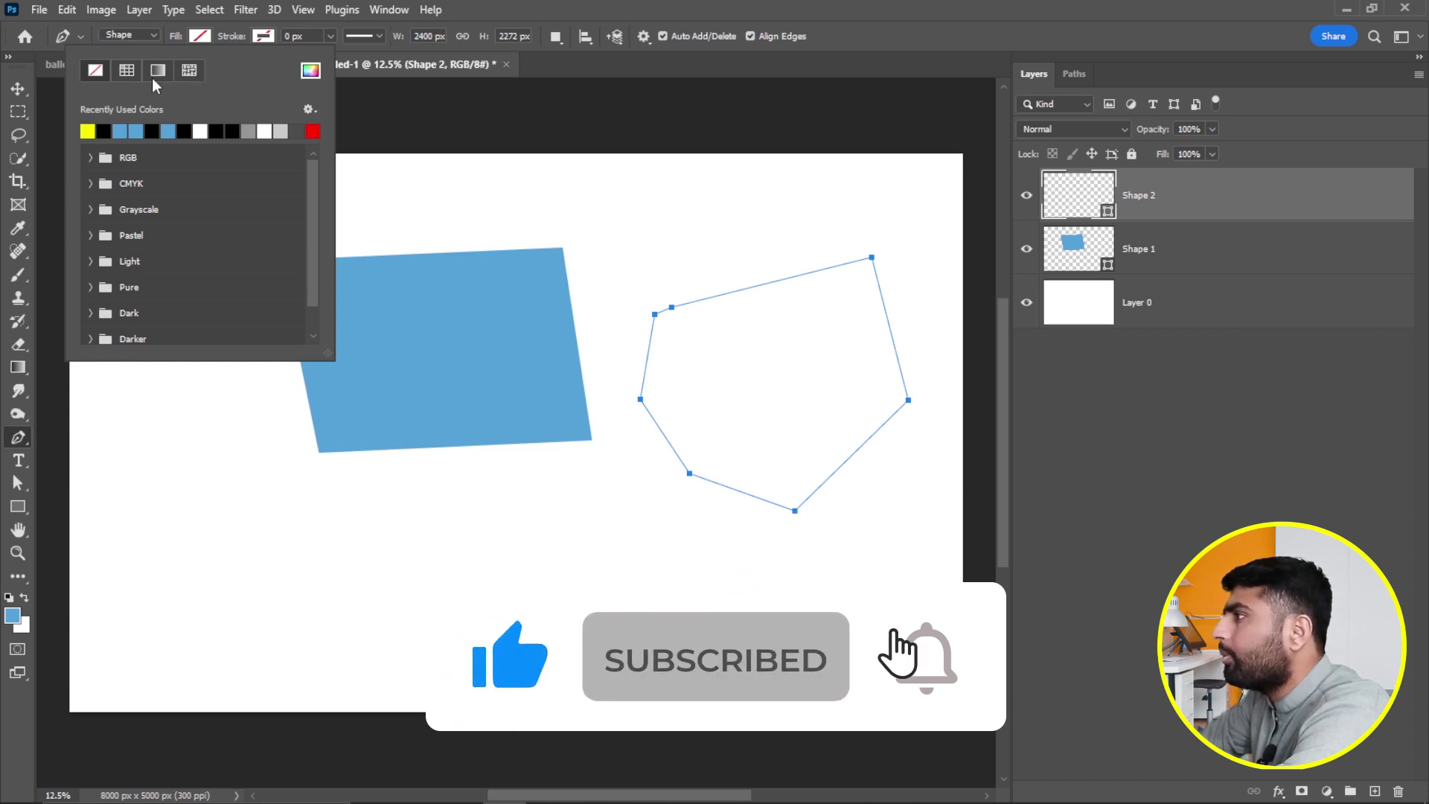
{"action": "left_click", "coordinate": [692, 5]}
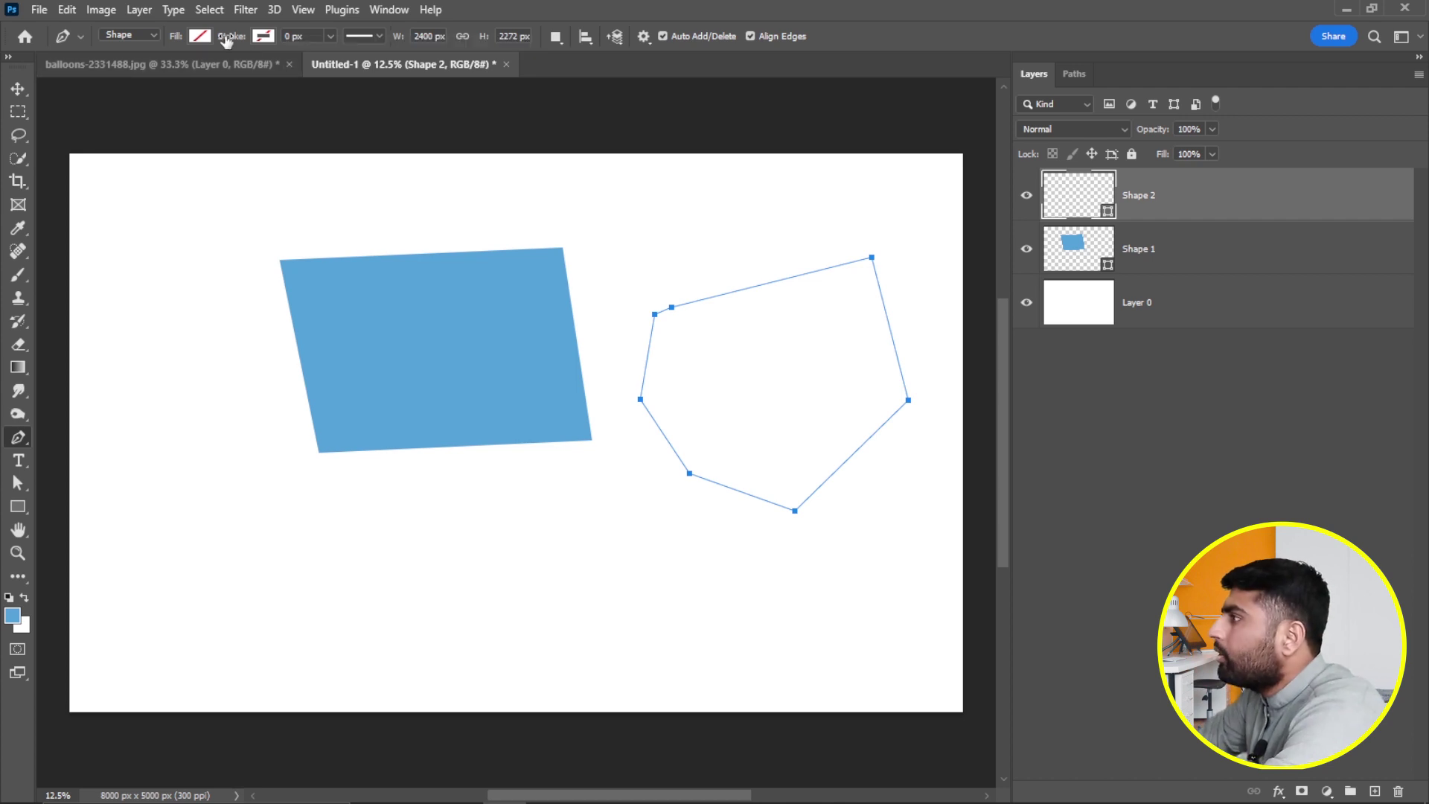
Give Shape 2 a solid dark stroke about 45.62 px wide.
{"action": "left_click", "coordinate": [264, 38]}
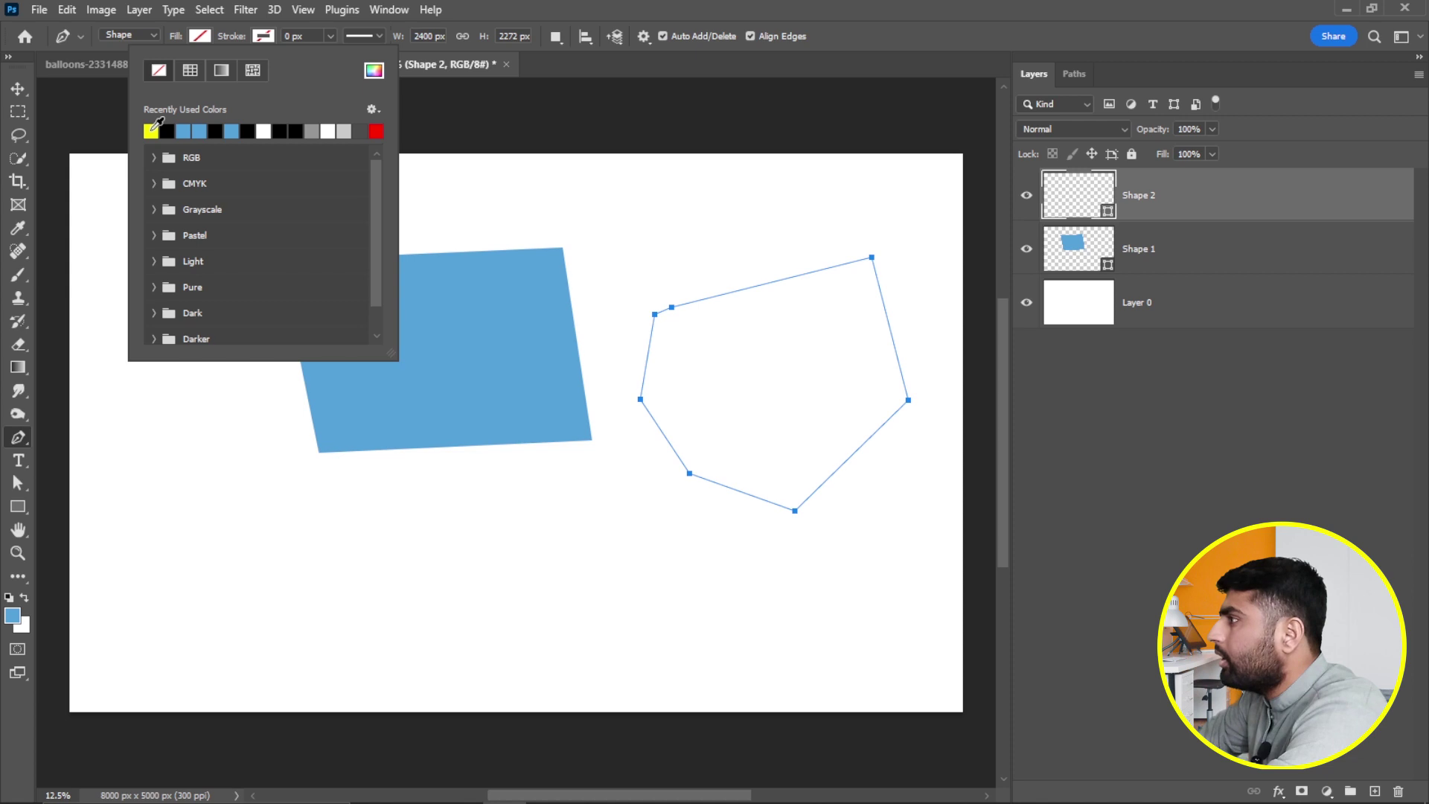
{"action": "left_click", "coordinate": [153, 129]}
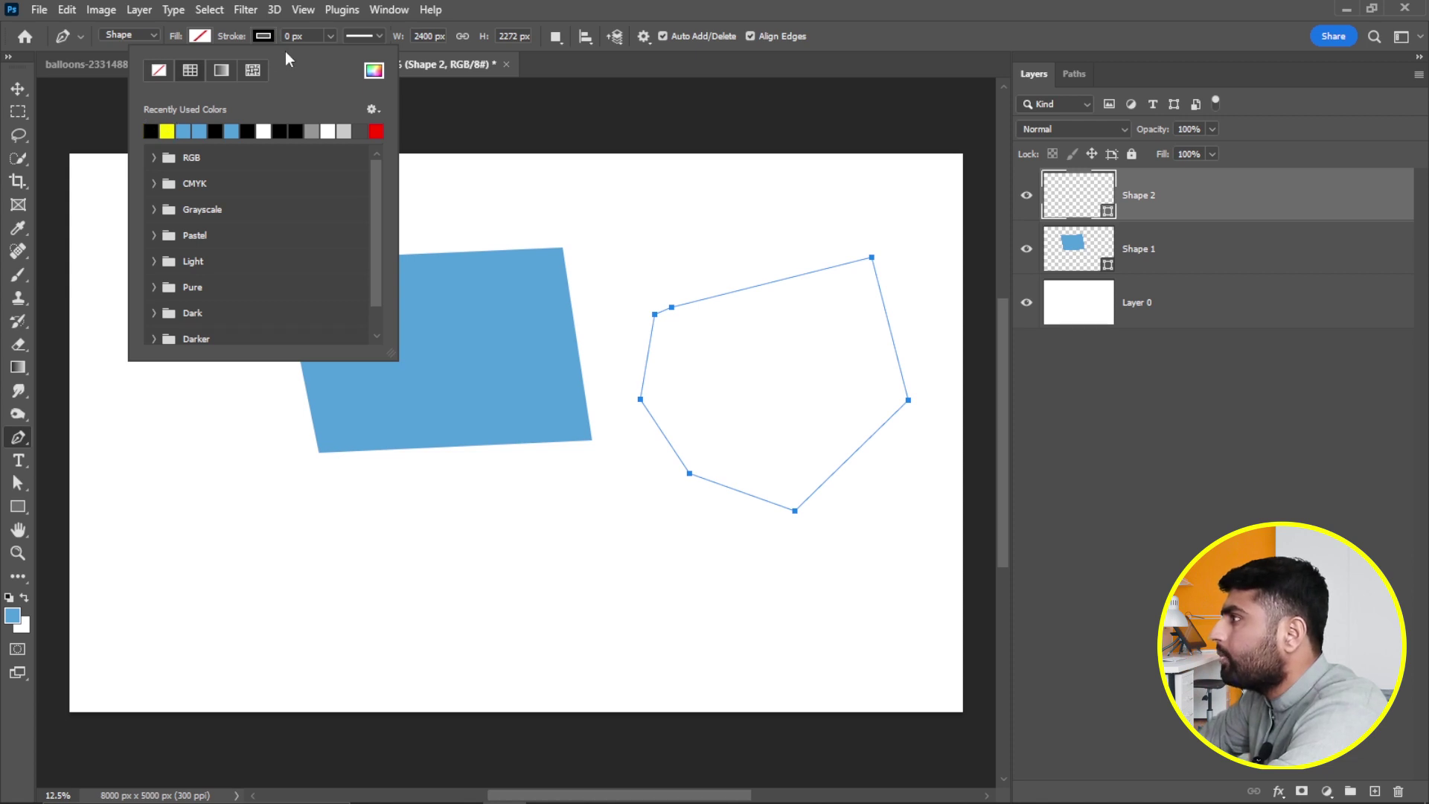
{"action": "left_click", "coordinate": [312, 36]}
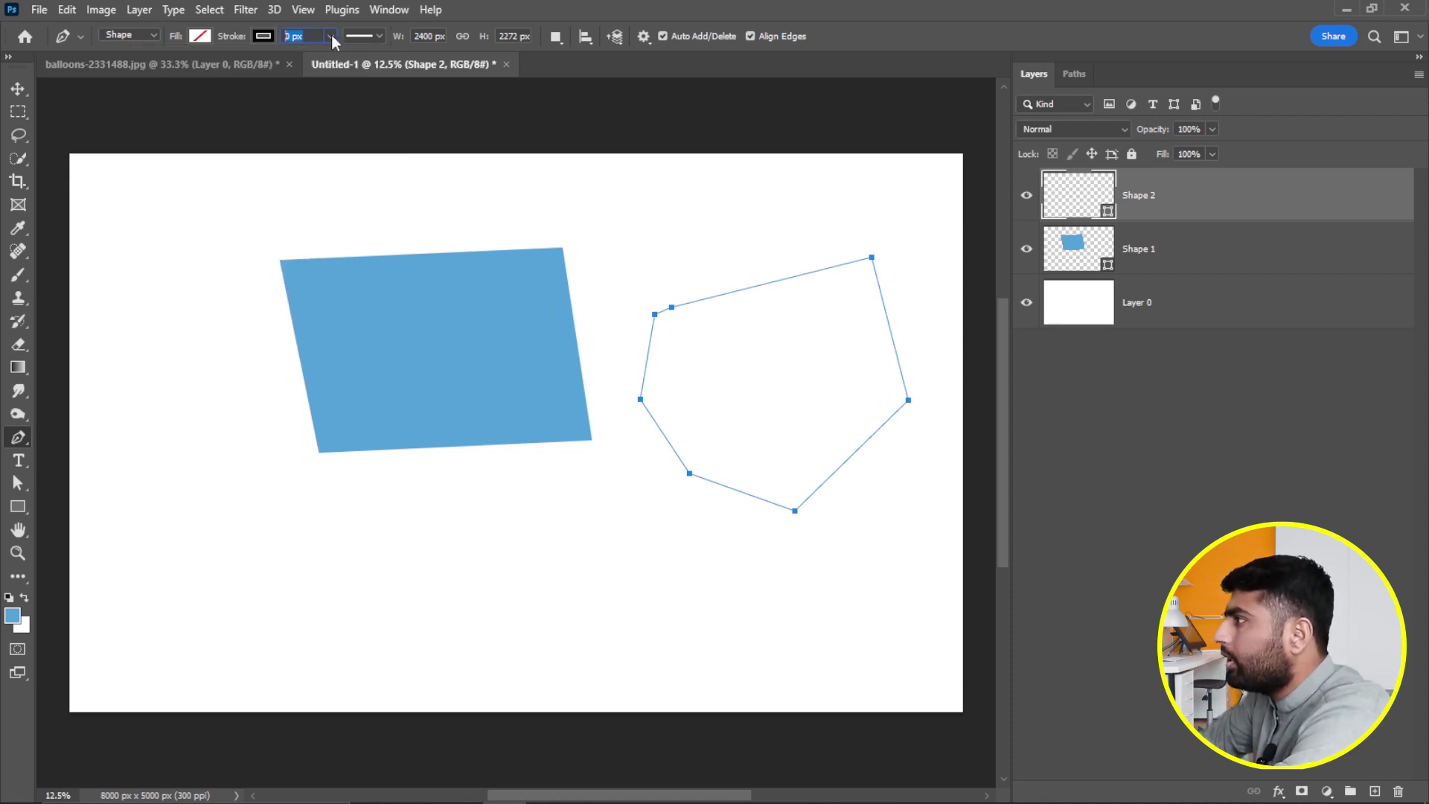
{"action": "left_click", "coordinate": [331, 36]}
{"action": "left_click_drag", "start_coordinate": [329, 53], "coordinate": [358, 56]}
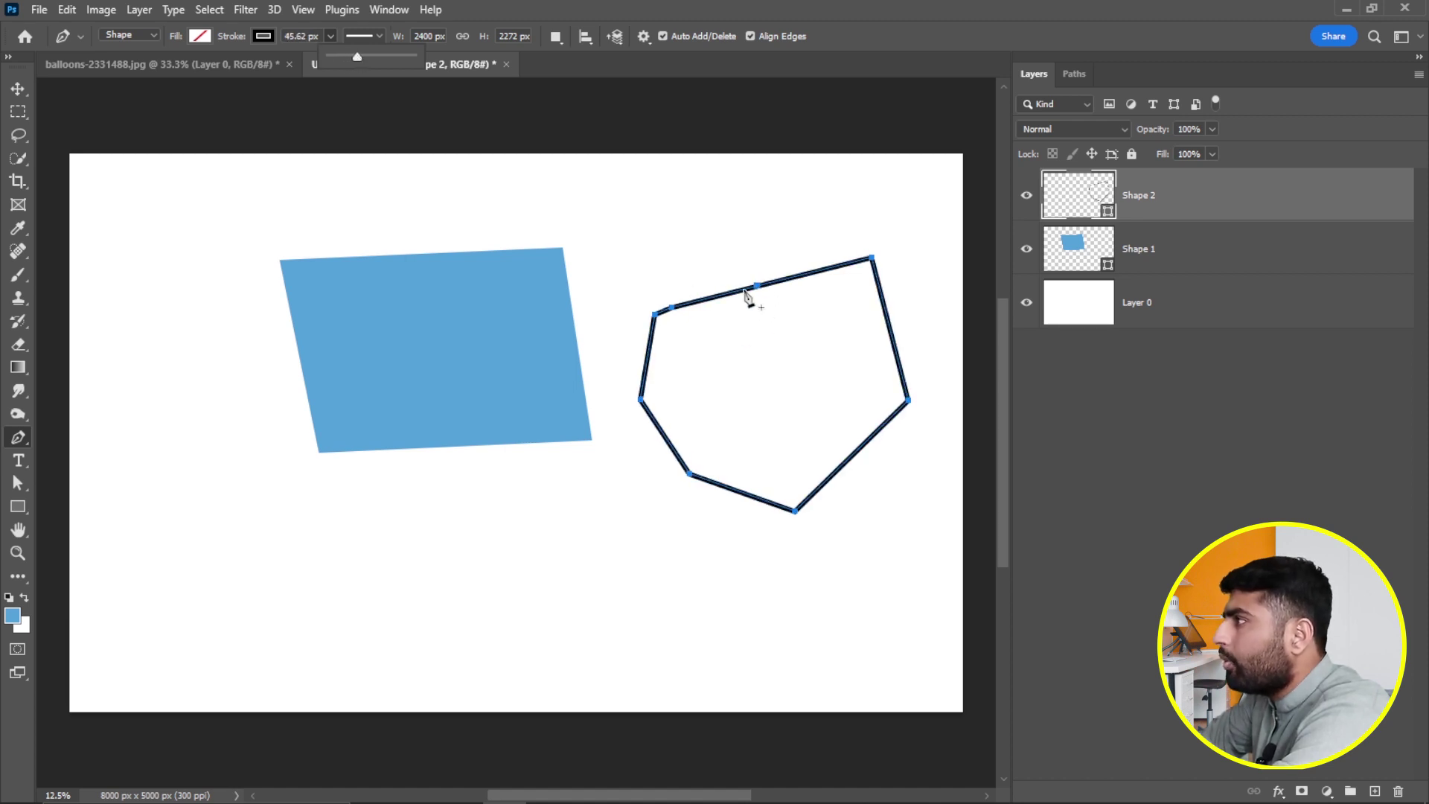
{"action": "left_click", "coordinate": [478, 15]}
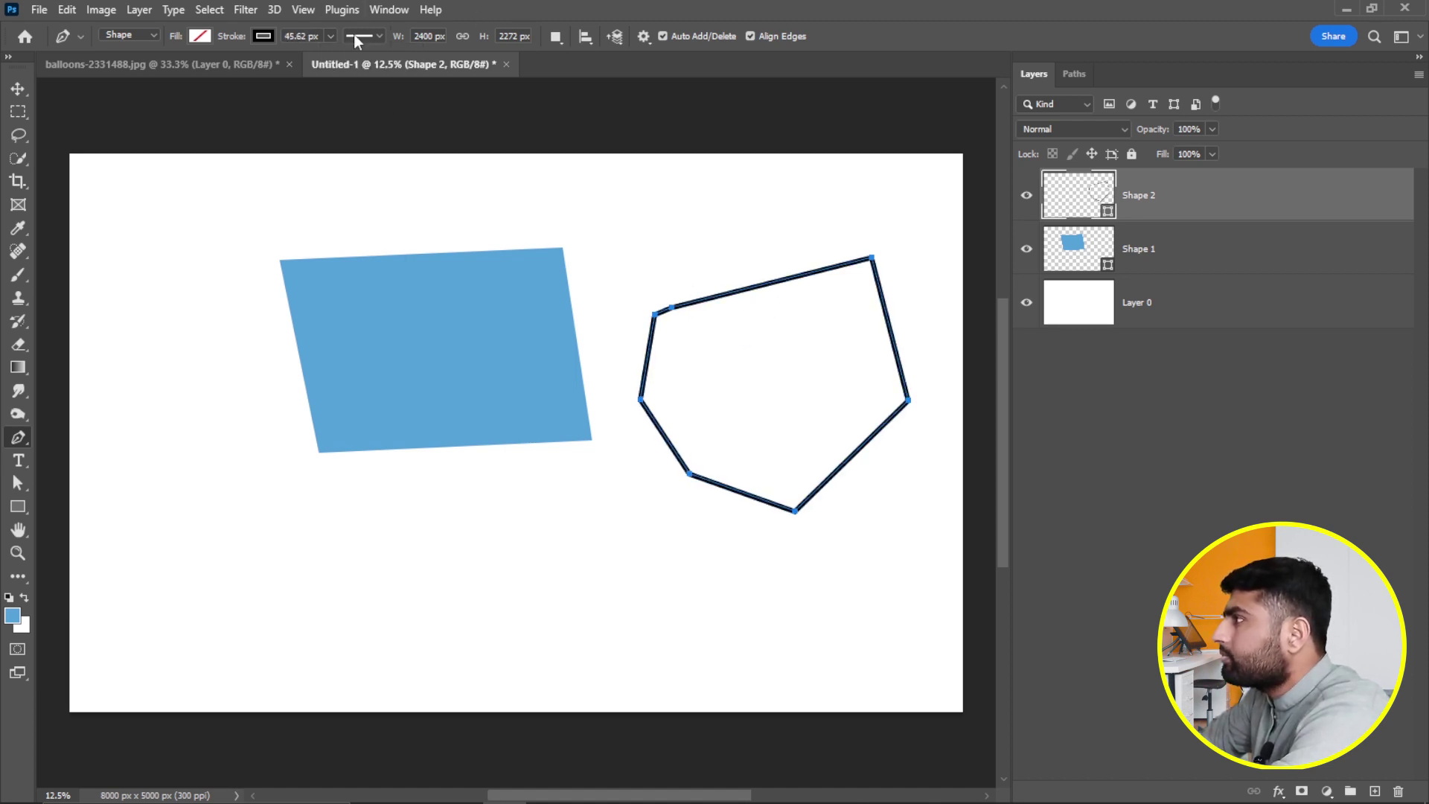
{"action": "left_click", "coordinate": [263, 36]}
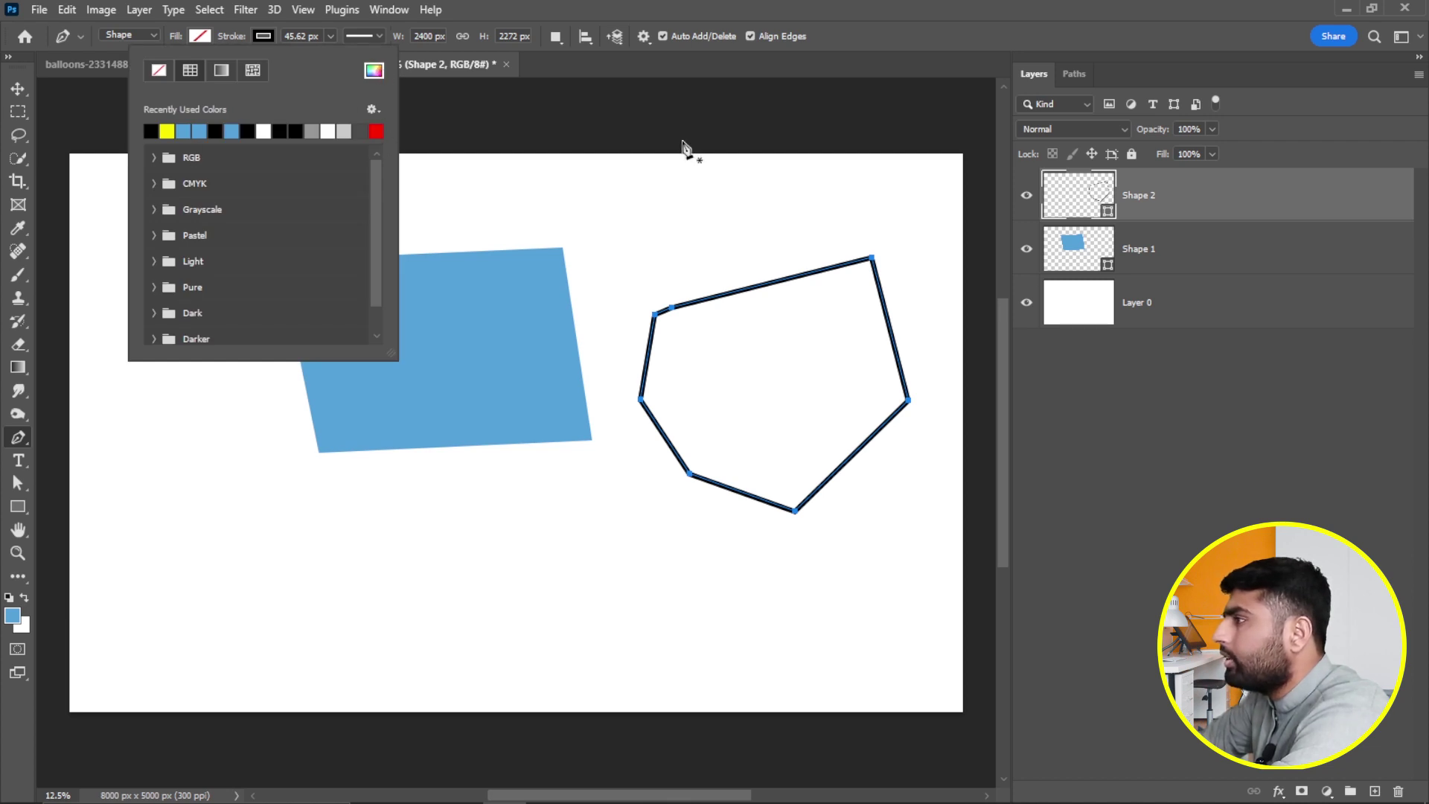
{"action": "left_click", "coordinate": [622, 73]}
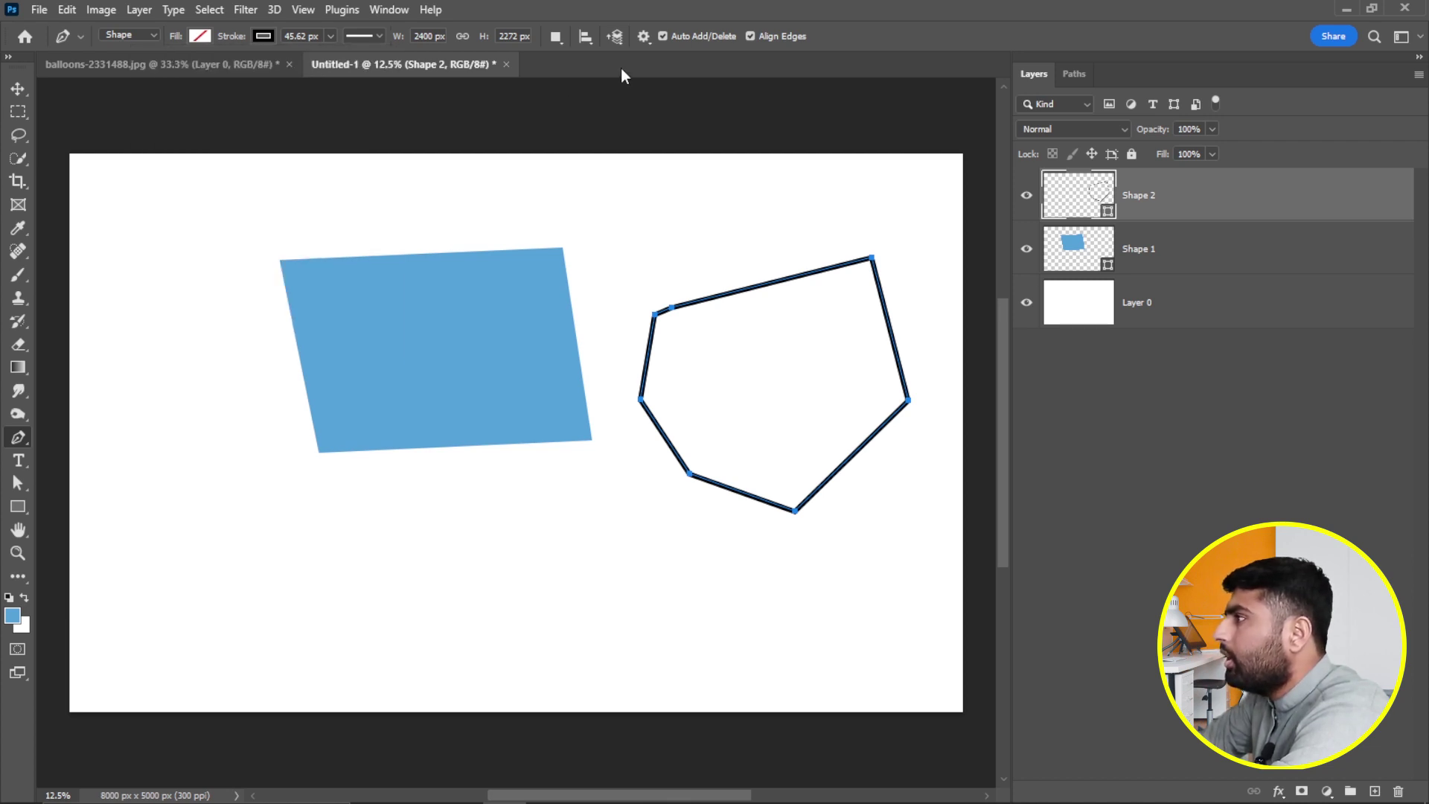
{"action": "left_click", "coordinate": [380, 36]}
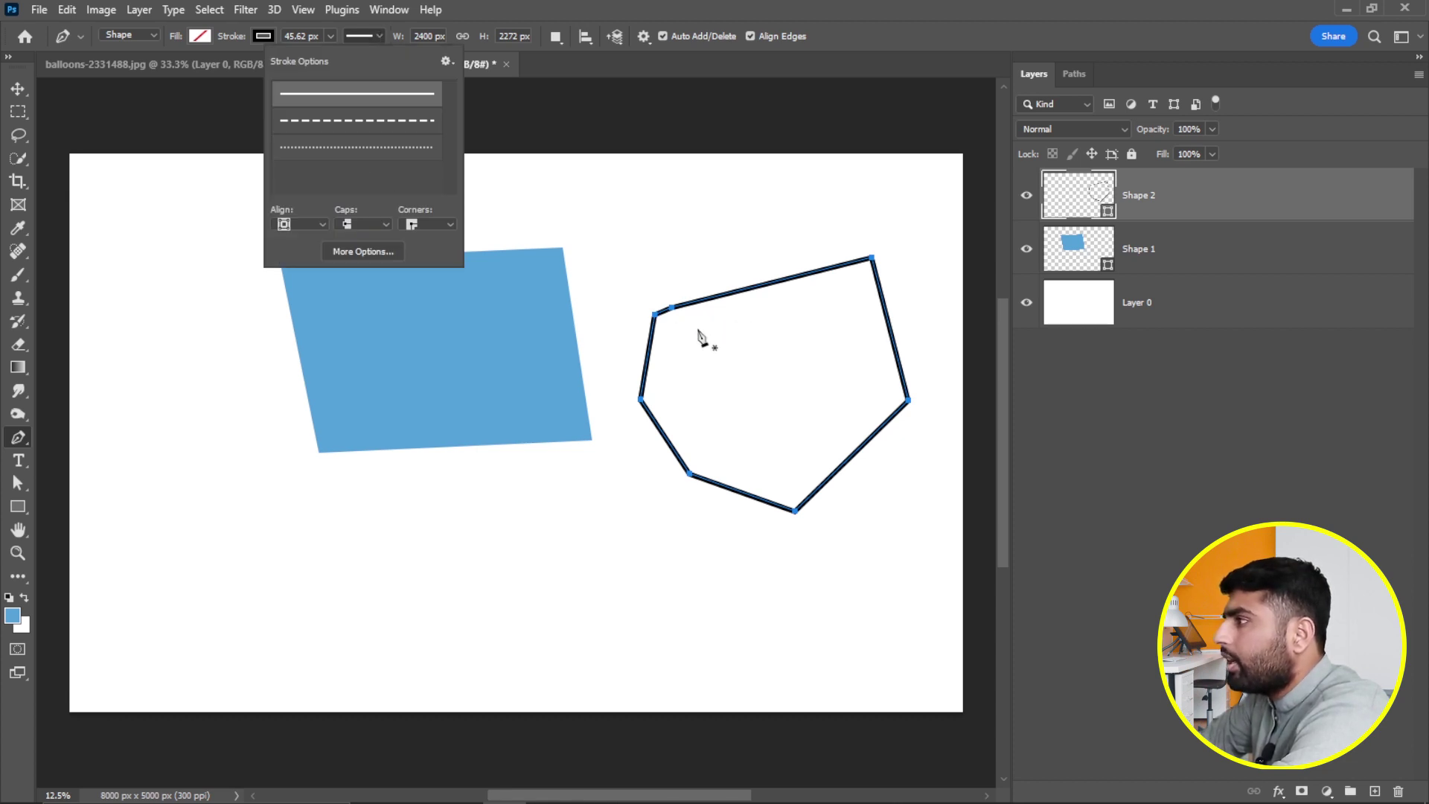
Change Shape 2's stroke from dashed to dotted and zoom in on it.
{"action": "left_click", "coordinate": [336, 121]}
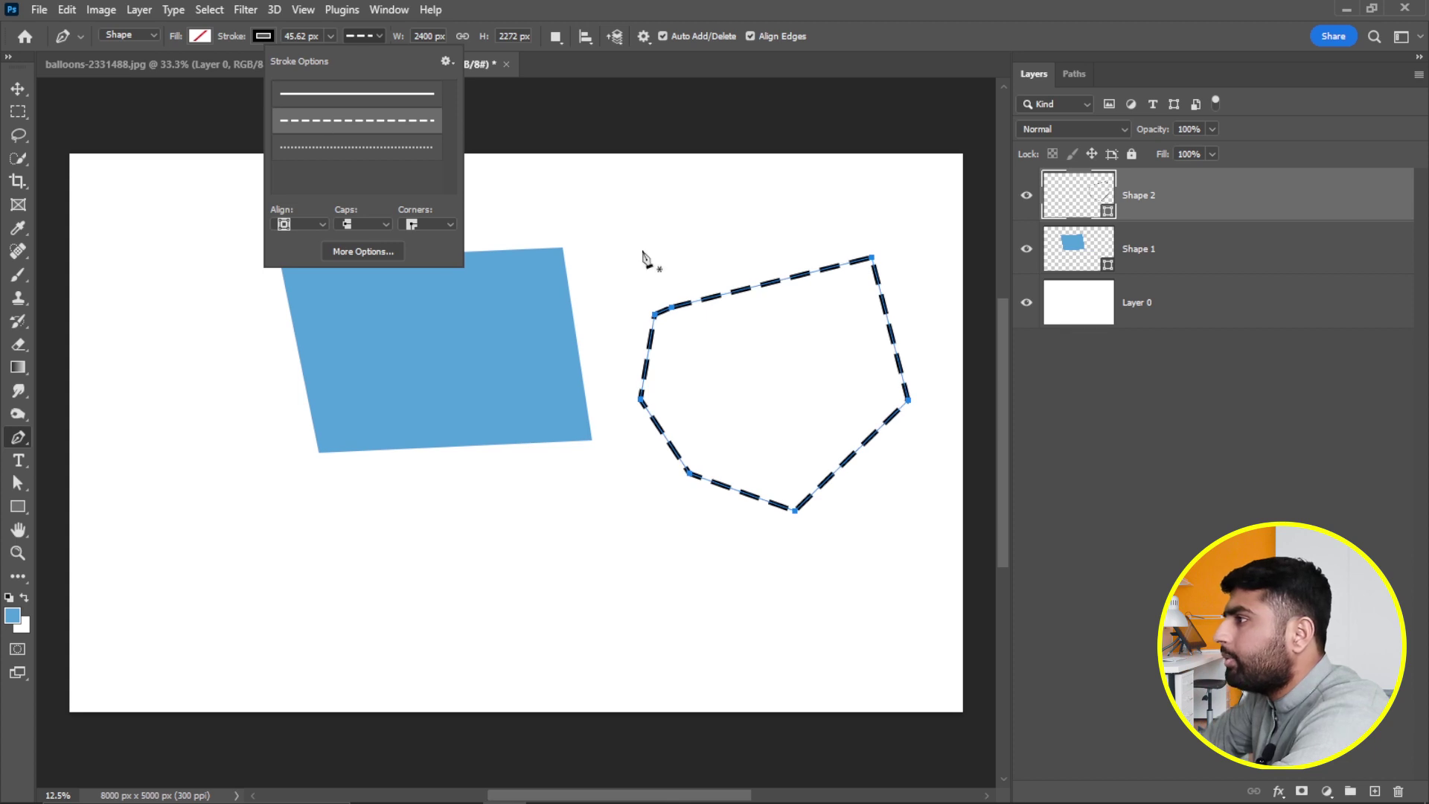
{"action": "left_click", "coordinate": [867, 11]}
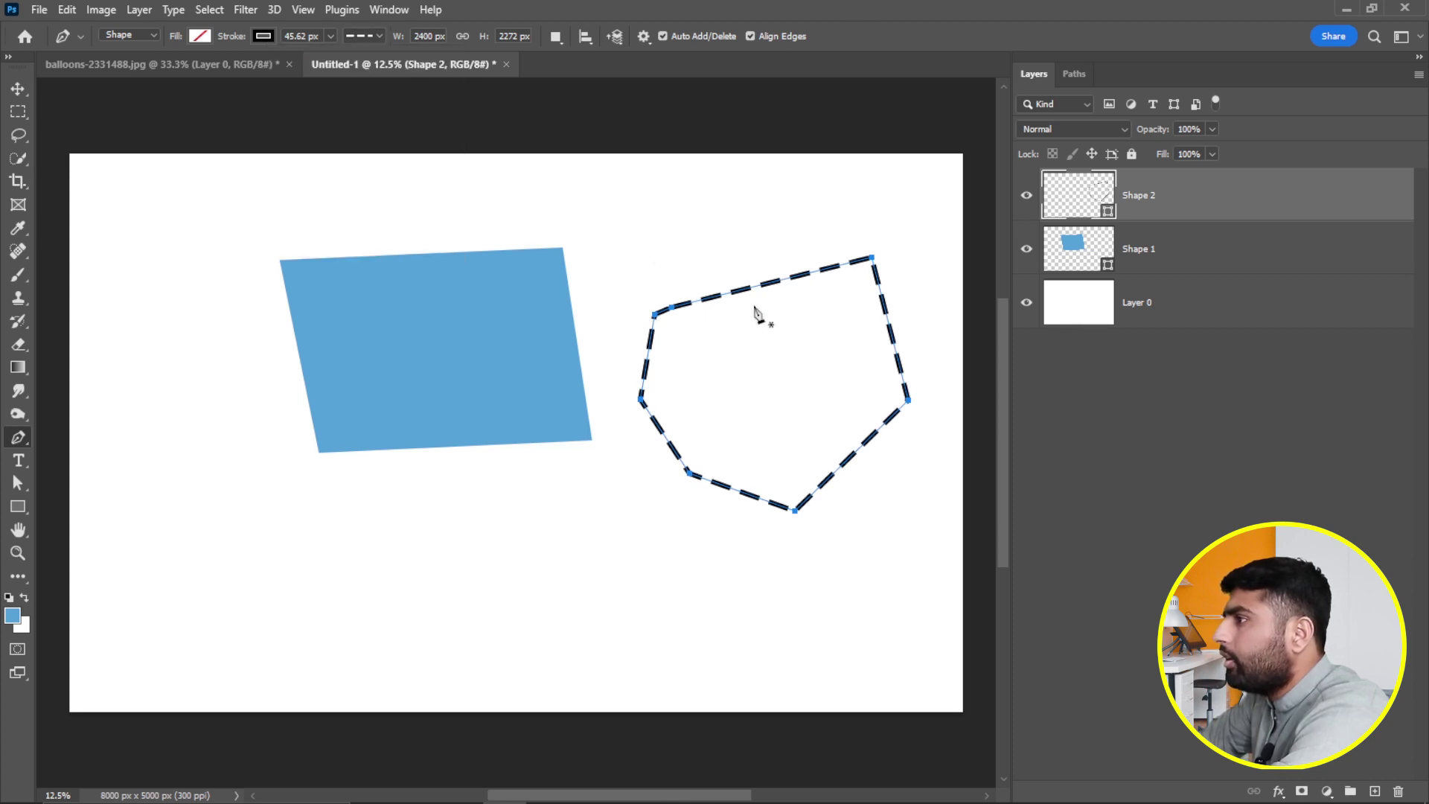
{"action": "left_click", "coordinate": [378, 35]}
{"action": "left_click", "coordinate": [363, 148]}
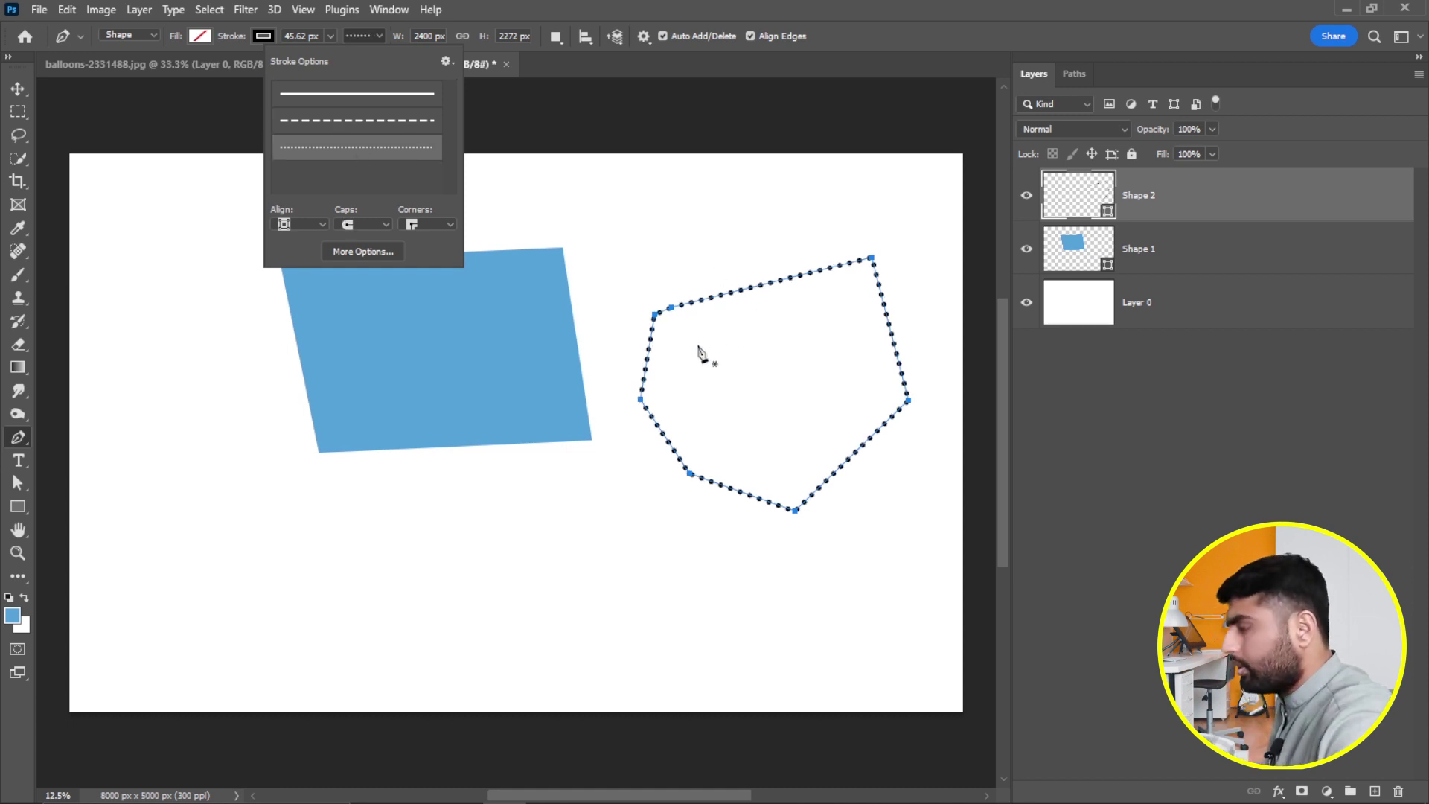
{"action": "left_click", "coordinate": [856, 51]}
{"action": "key", "text": "ctrl+0"}
{"action": "key", "text": "ctrl+plus"}
{"action": "key", "text": "h"}
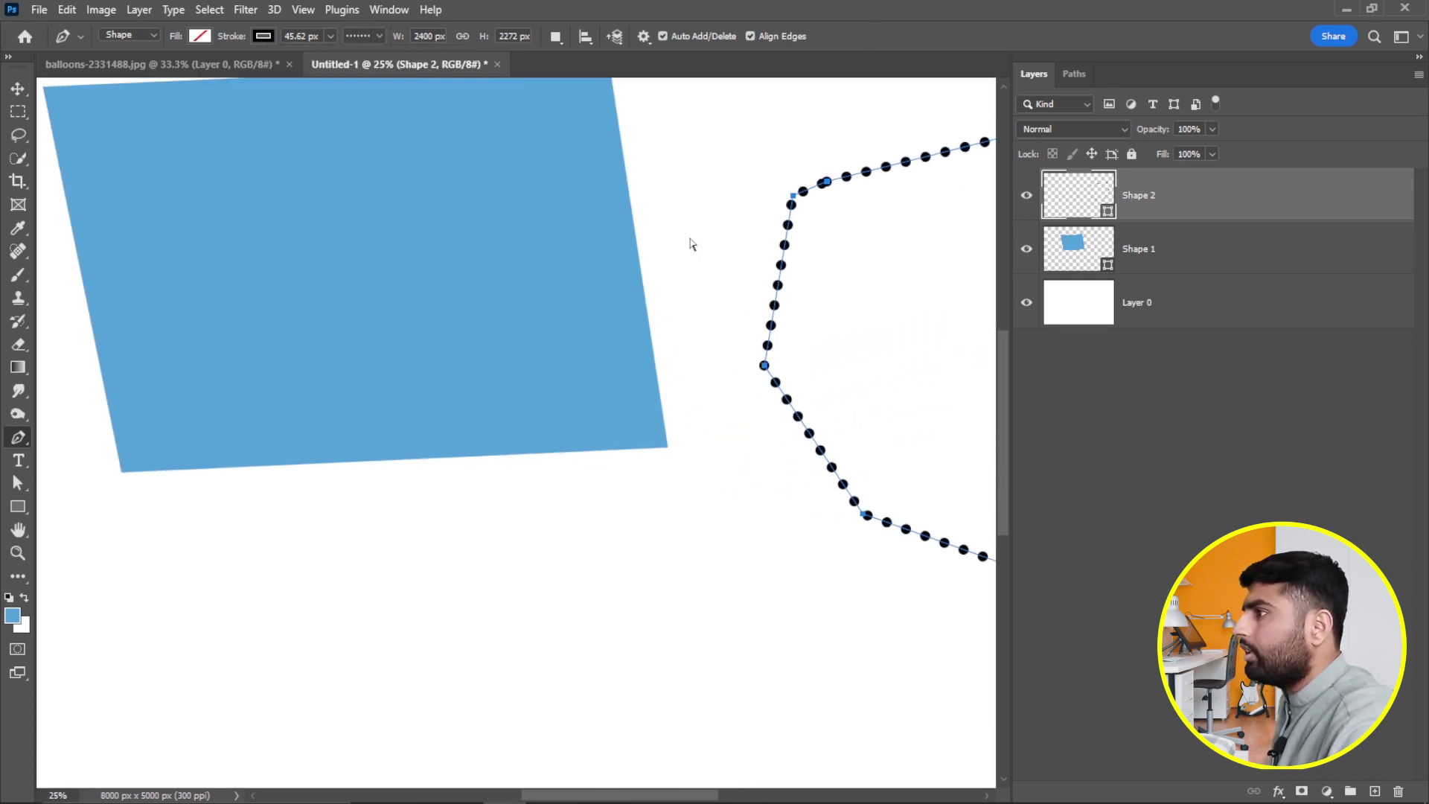
{"action": "left_click_drag", "start_coordinate": [678, 270], "coordinate": [429, 402]}
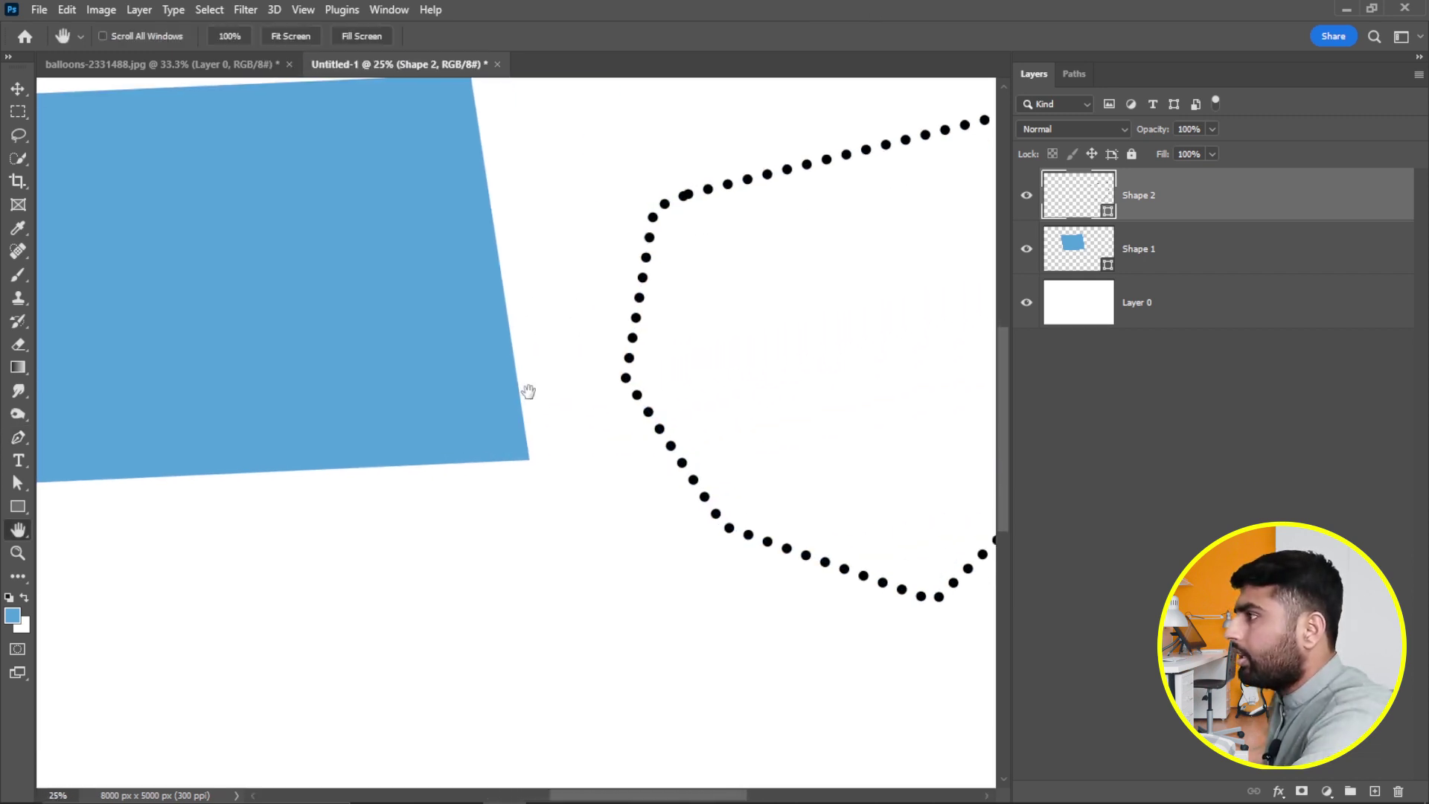
{"action": "key", "text": "p"}
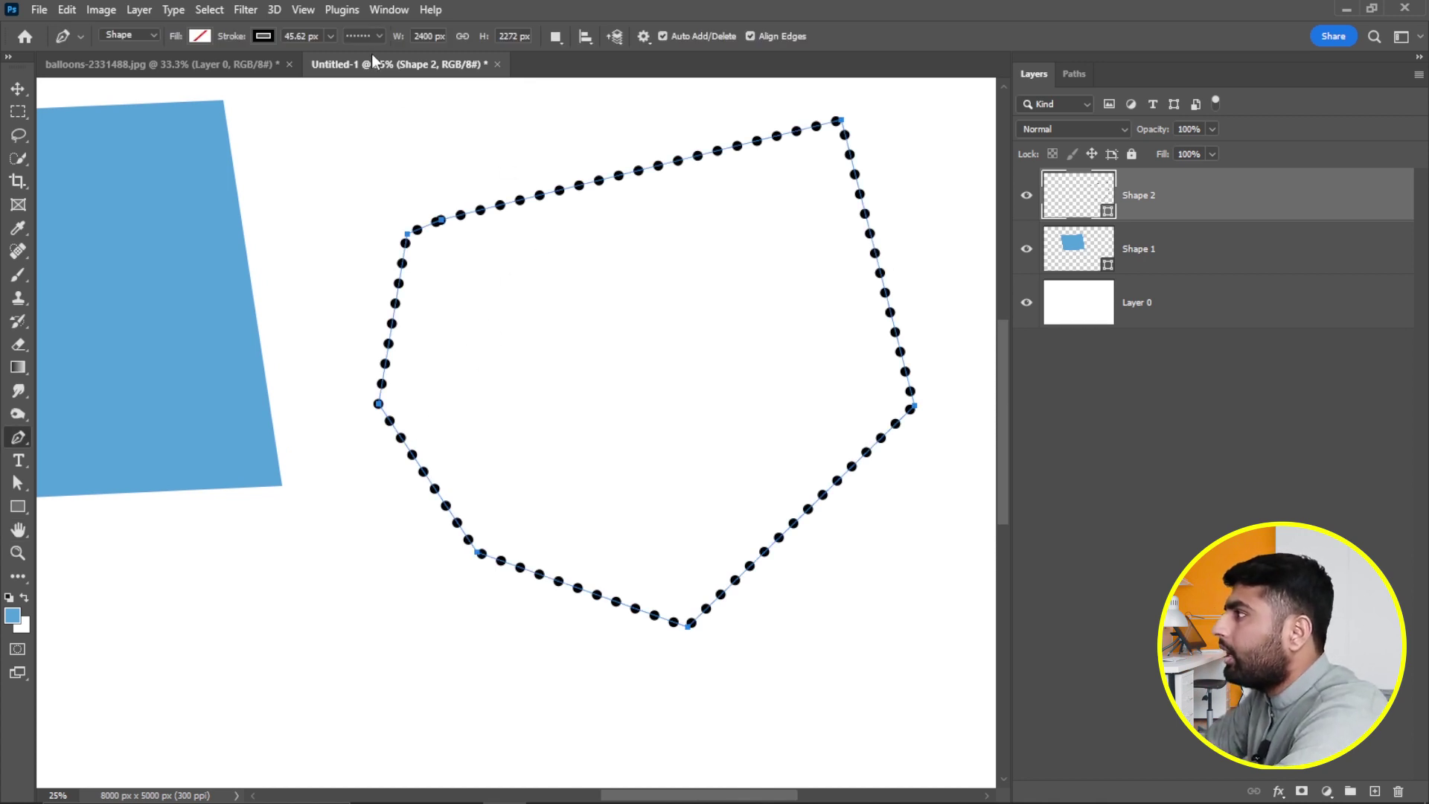
Try Square caps in the More Options stroke settings, then cancel.
{"action": "left_click", "coordinate": [381, 35]}
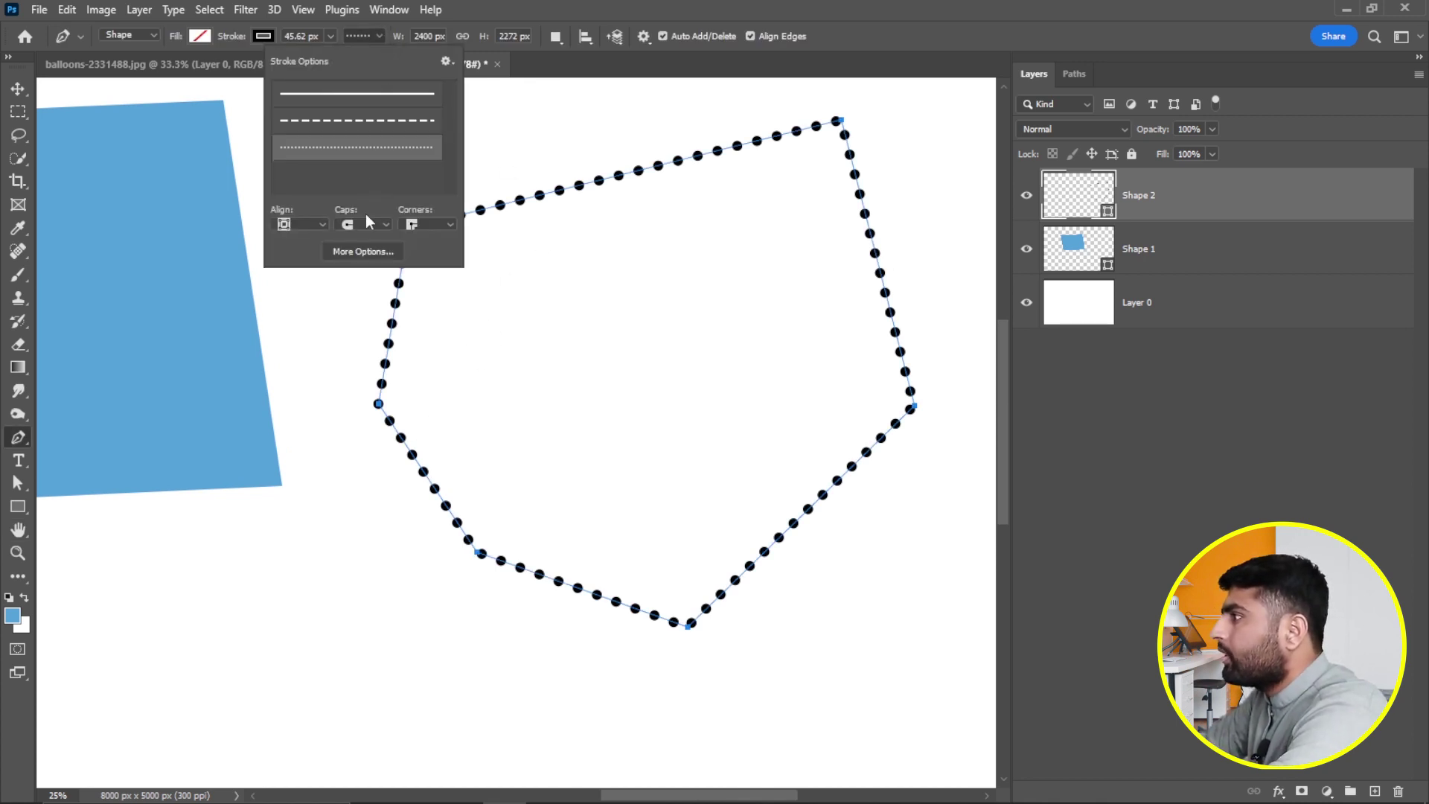
{"action": "left_click", "coordinate": [358, 253]}
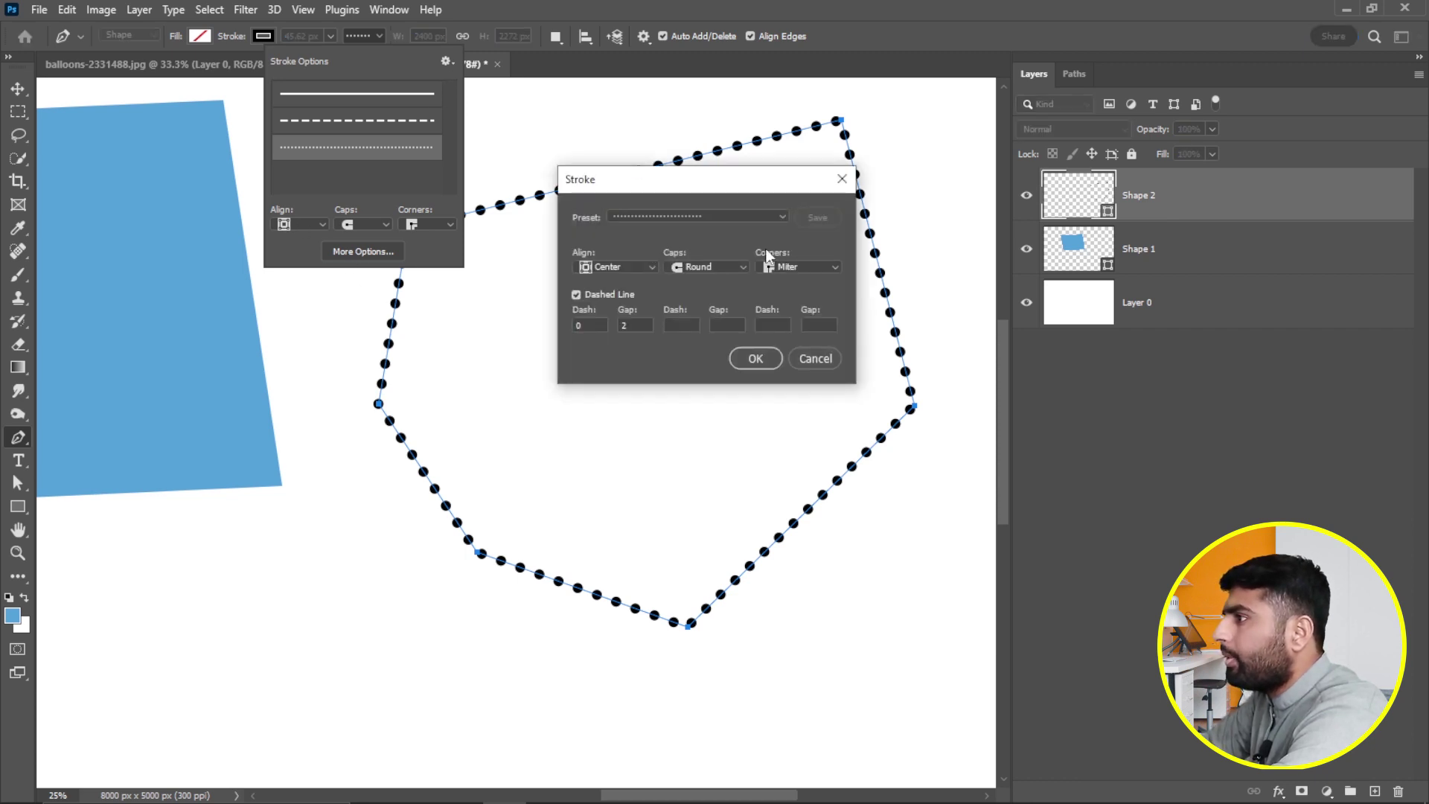
{"action": "left_click", "coordinate": [697, 266]}
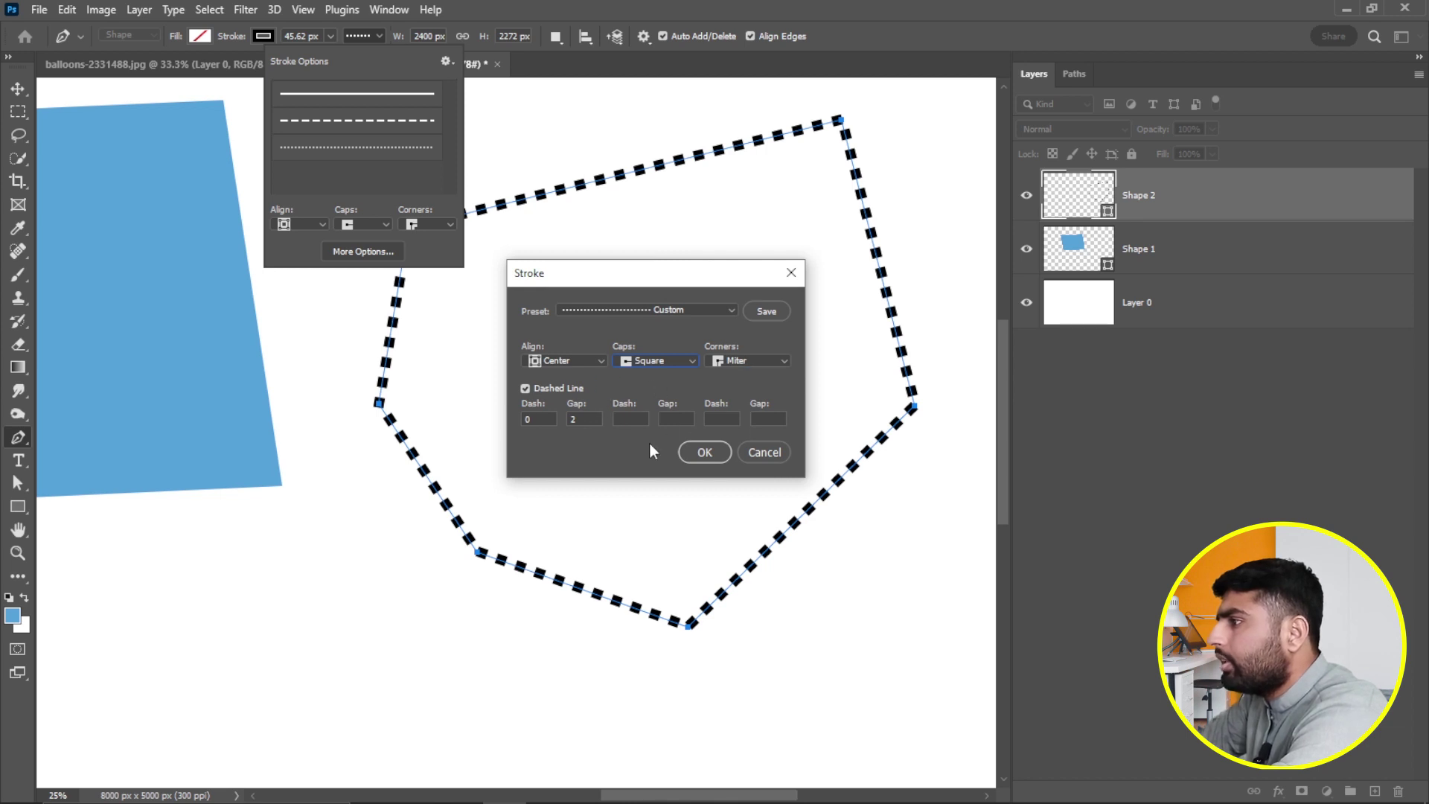
{"action": "left_click", "coordinate": [759, 460]}
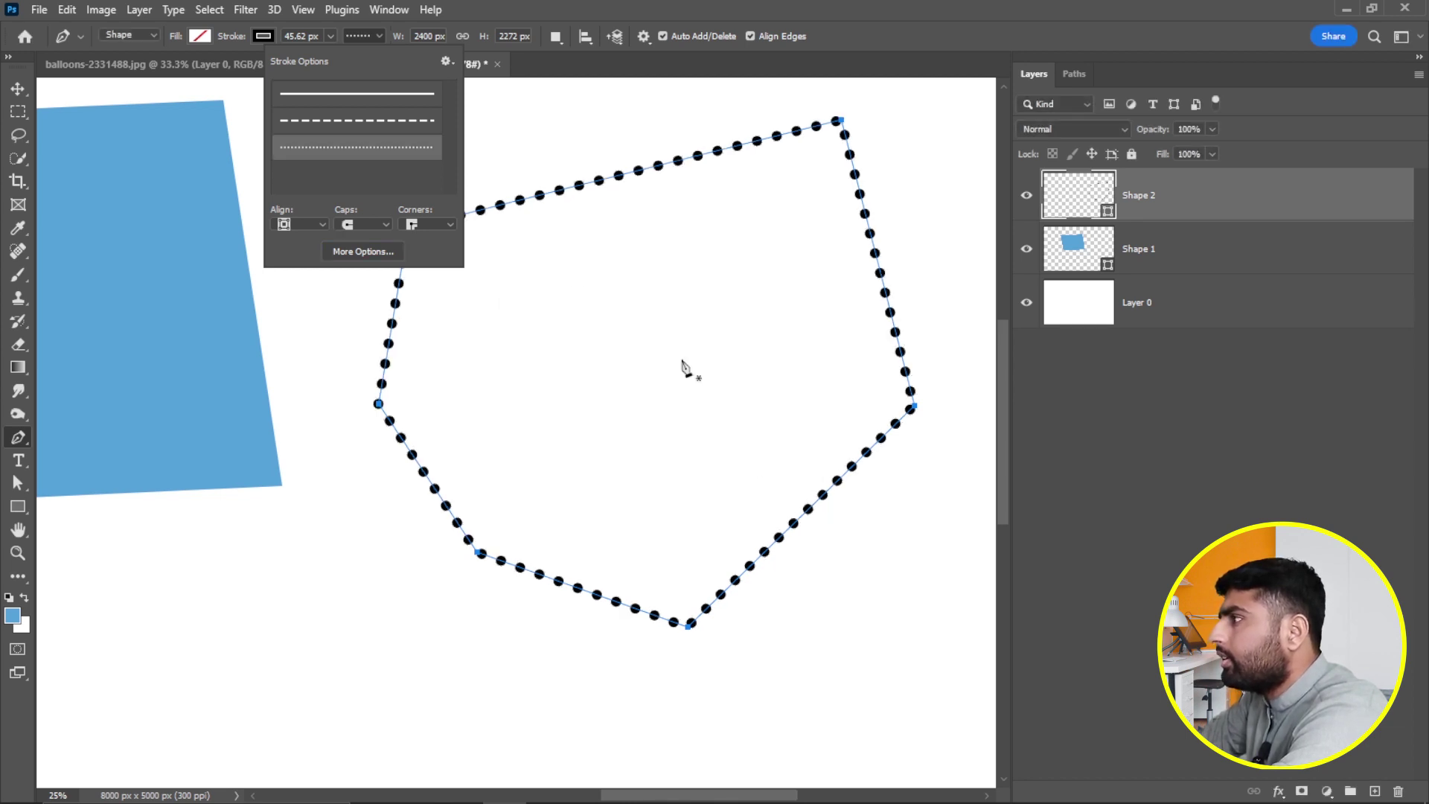
{"action": "left_click", "coordinate": [845, 7]}
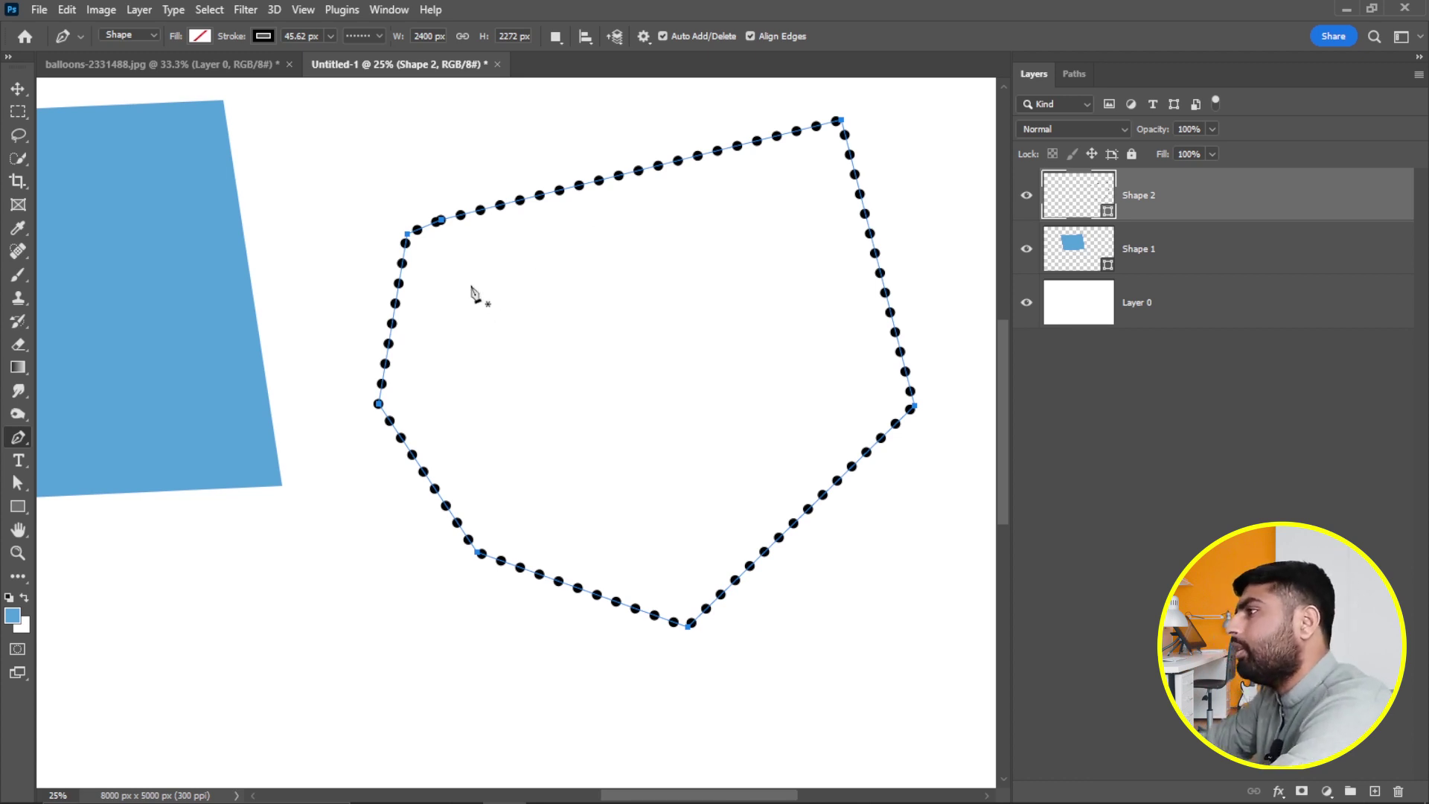
Undo both shapes and switch the Pen Tool to Path mode.
{"action": "key", "text": "ctrl+z"}
{"action": "key", "text": "ctrl+z"}
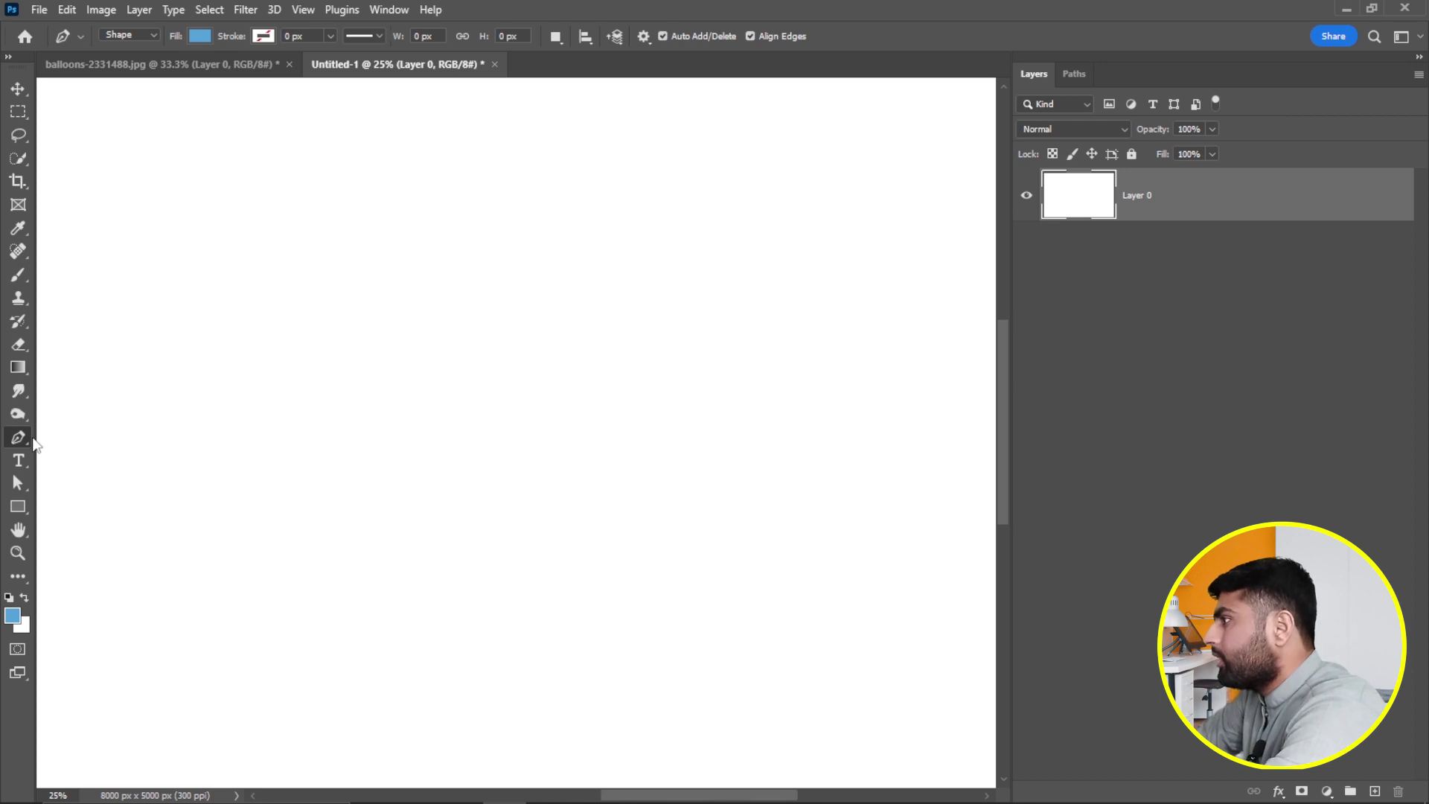
{"action": "left_click", "coordinate": [153, 37]}
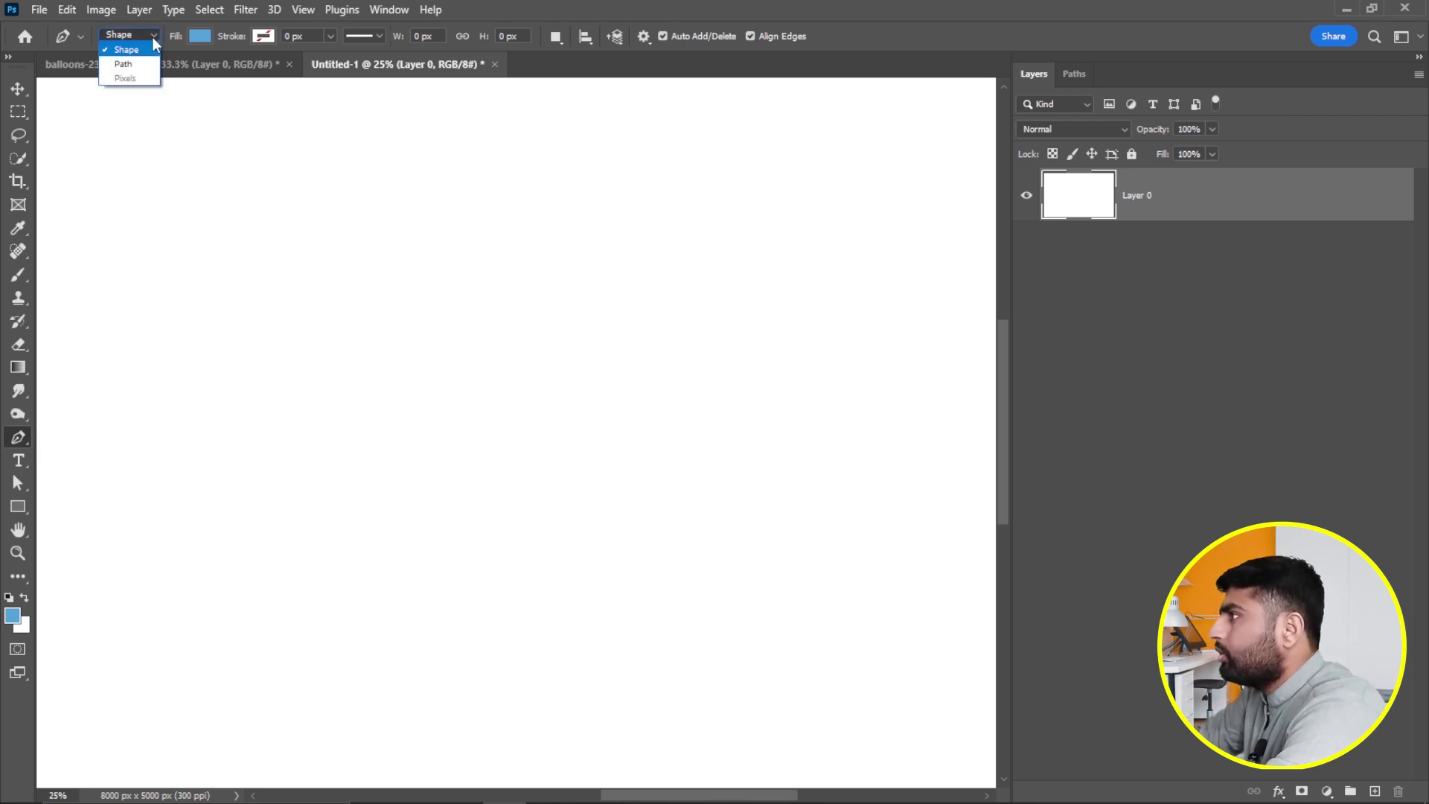
{"action": "left_click", "coordinate": [120, 64]}
Draw a closed four-sided work path and show the Paths panel.
{"action": "left_click", "coordinate": [231, 263]}
{"action": "left_click", "coordinate": [551, 234]}
{"action": "left_click", "coordinate": [623, 392]}
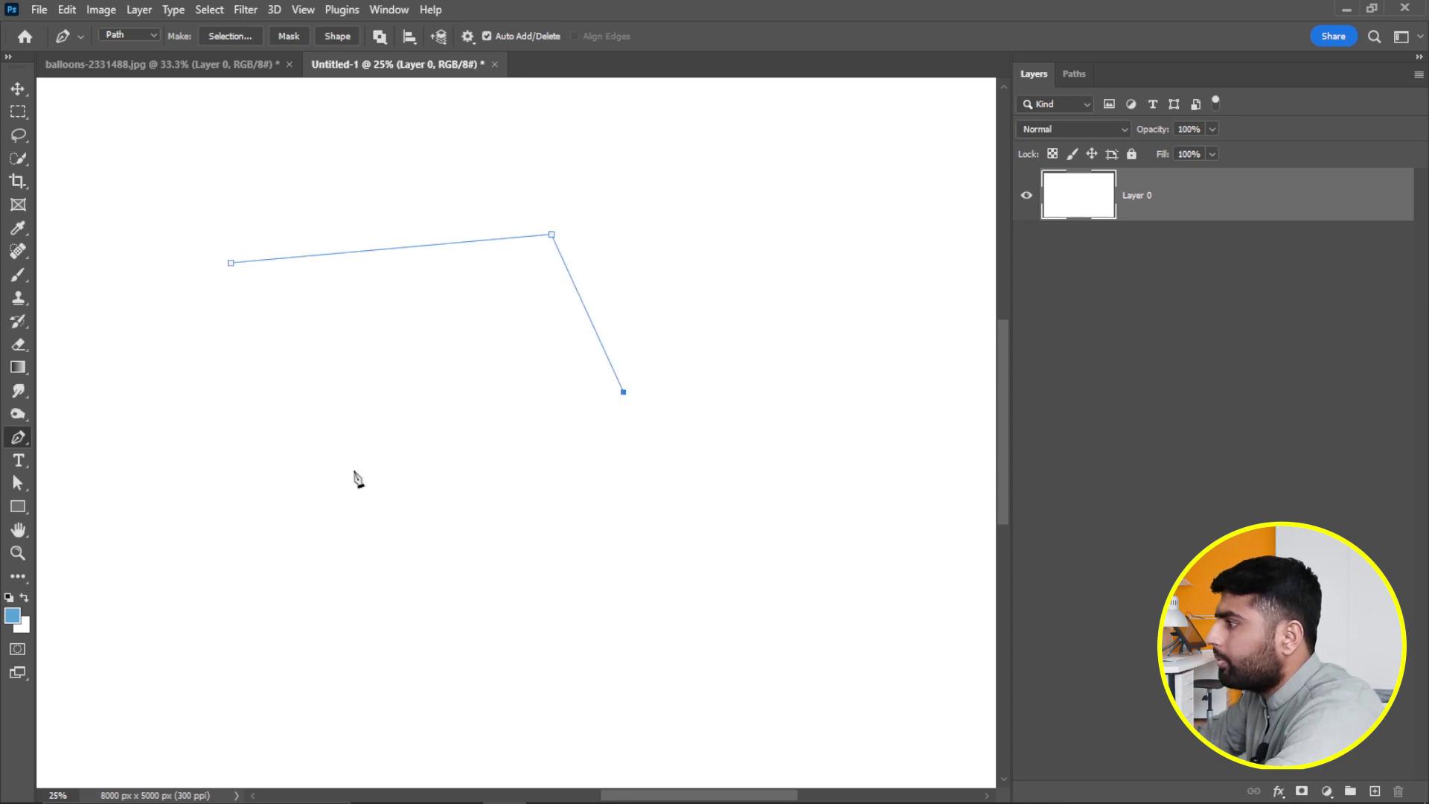
{"action": "left_click", "coordinate": [303, 455]}
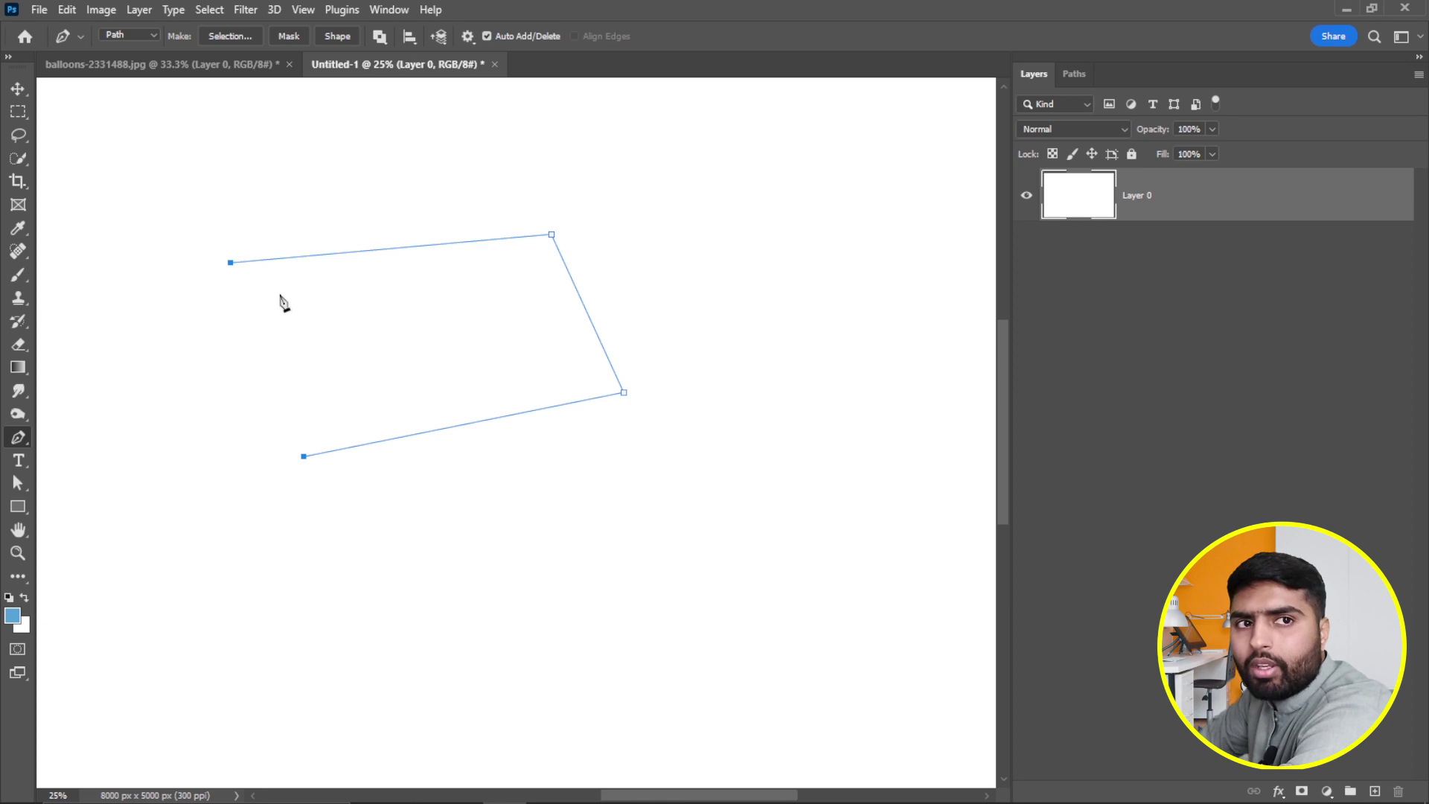
{"action": "left_click", "coordinate": [231, 263]}
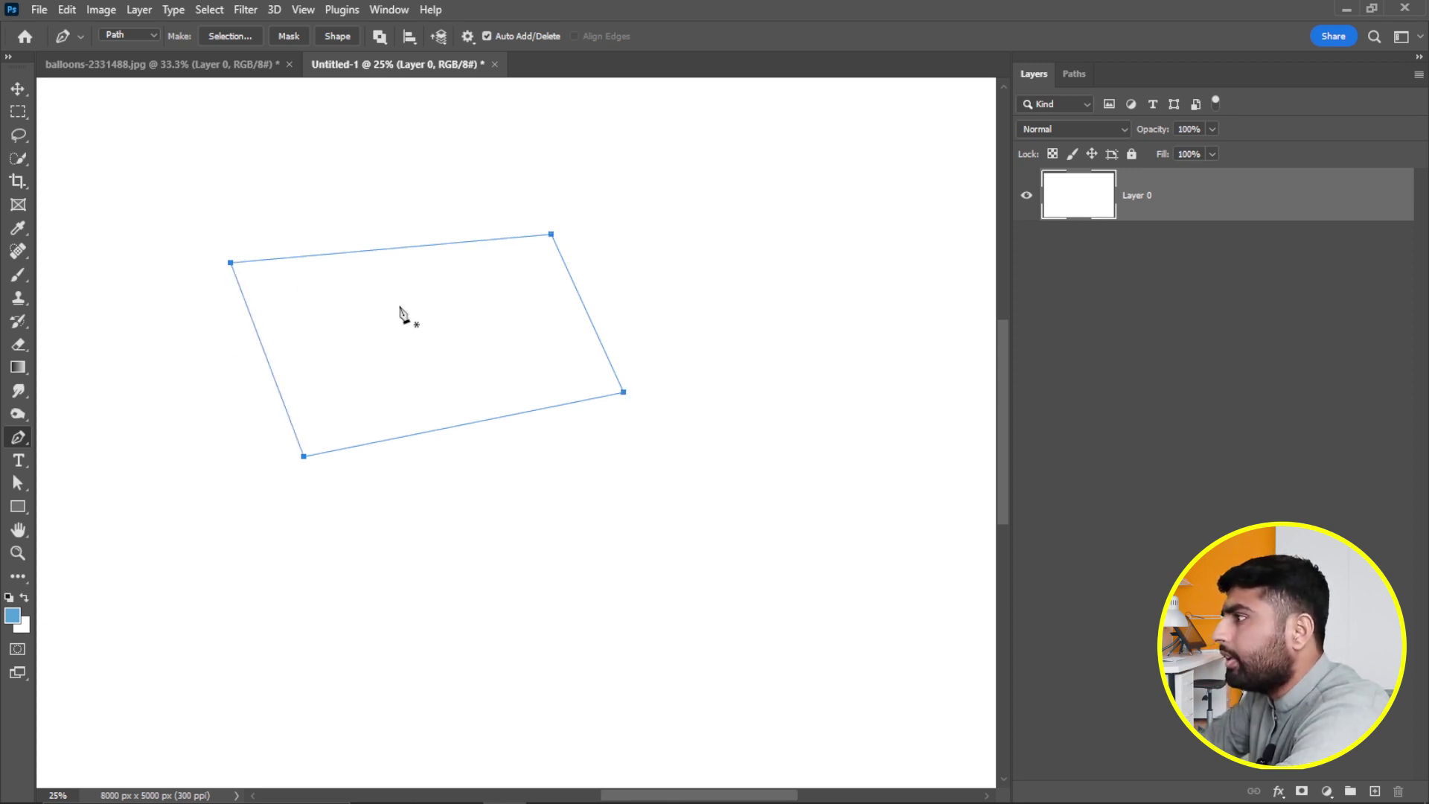
{"action": "left_click", "coordinate": [1075, 73]}
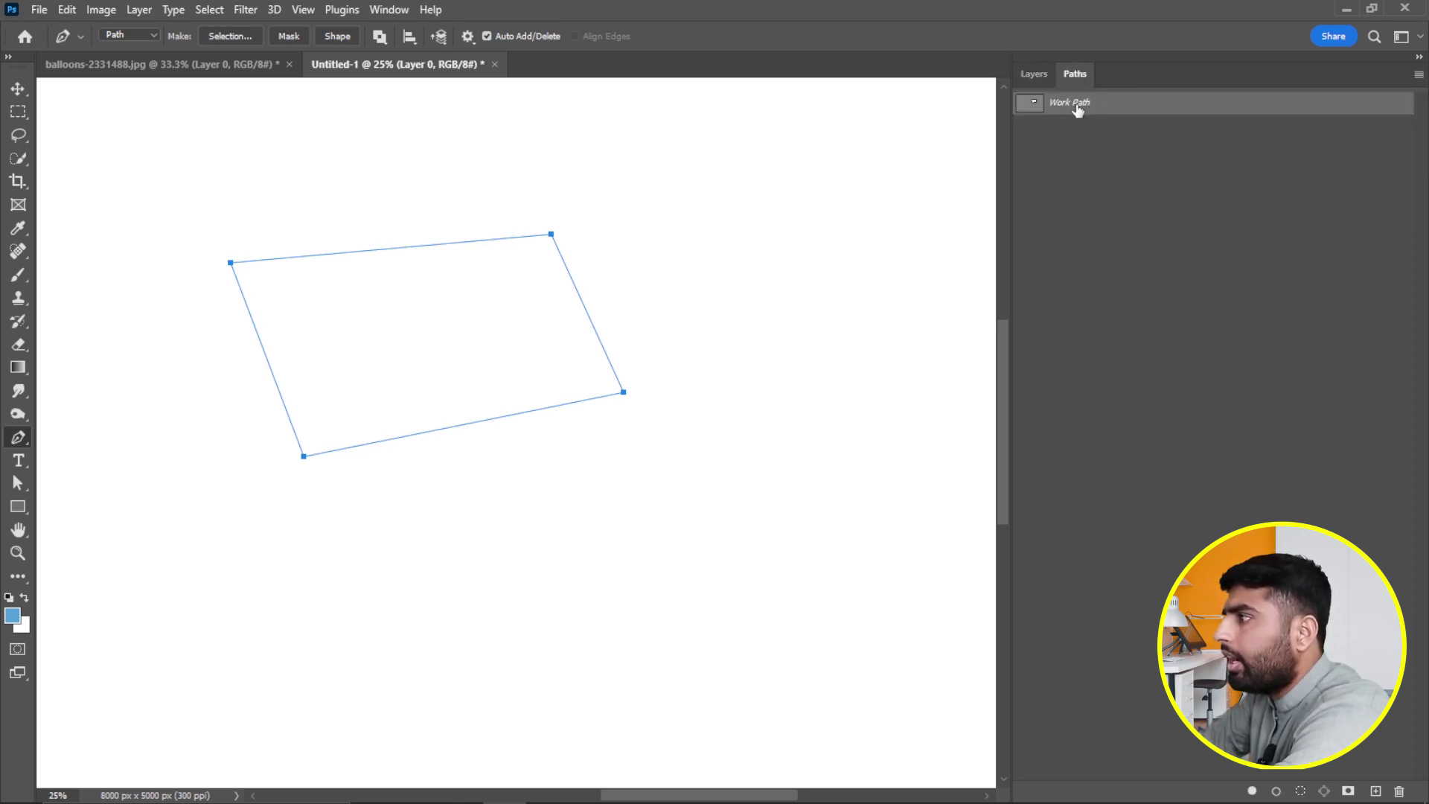
Add a second closed four-sided outline to Work Path and create an empty Path 1.
{"action": "left_click", "coordinate": [674, 266]}
{"action": "left_click", "coordinate": [907, 227]}
{"action": "left_click", "coordinate": [922, 363]}
{"action": "left_click", "coordinate": [688, 409]}
{"action": "left_click", "coordinate": [674, 266]}
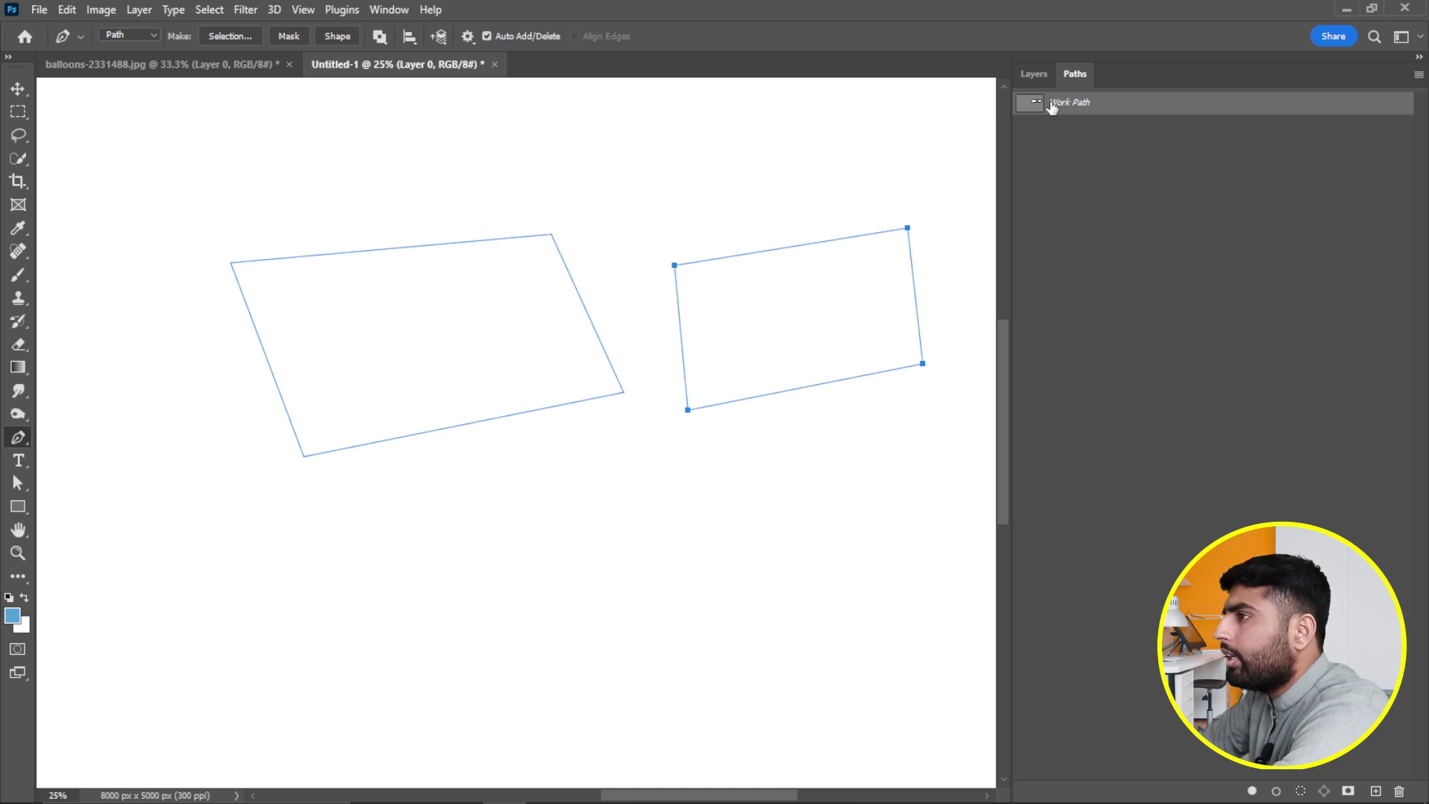
{"action": "left_click", "coordinate": [1375, 790]}
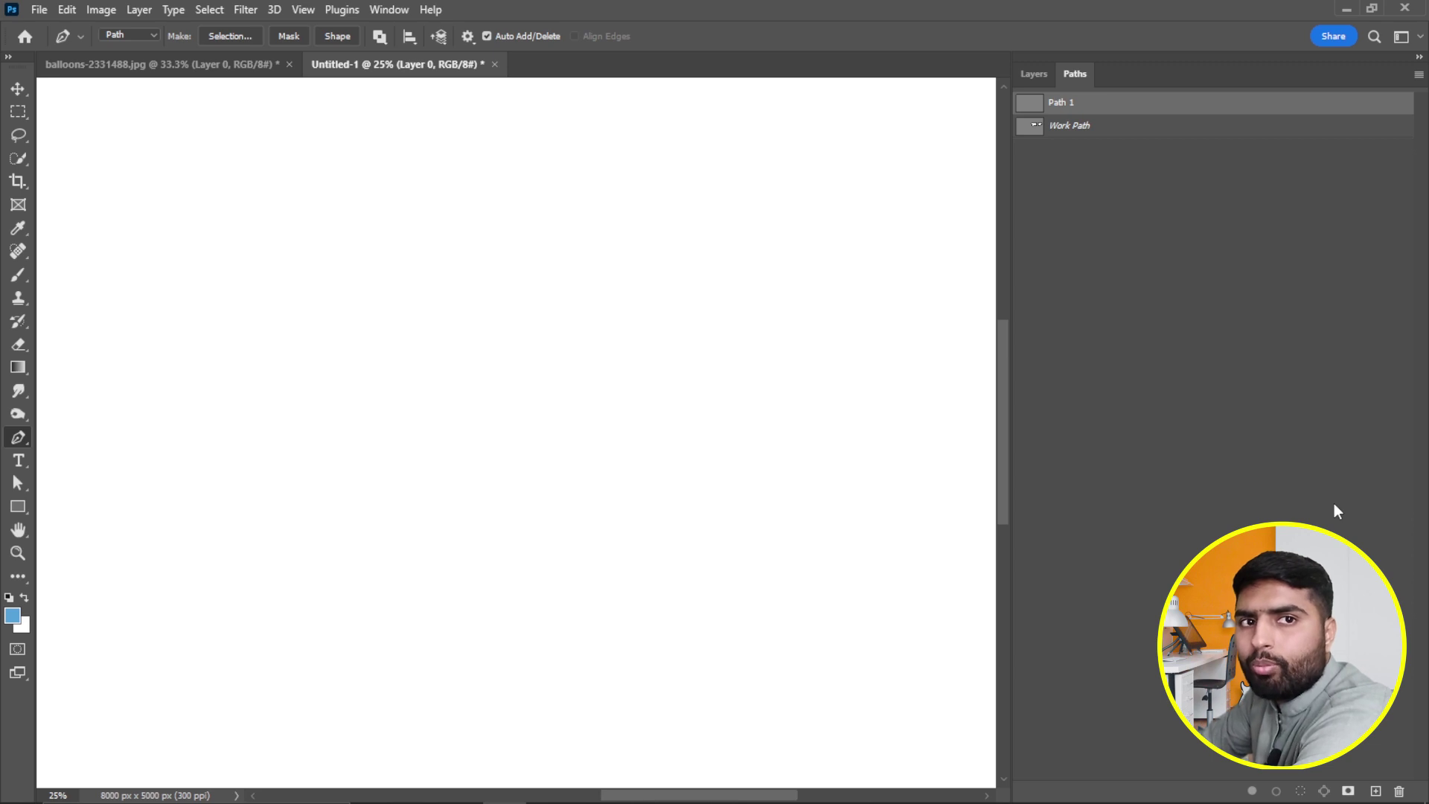
{"action": "left_click", "coordinate": [1072, 128]}
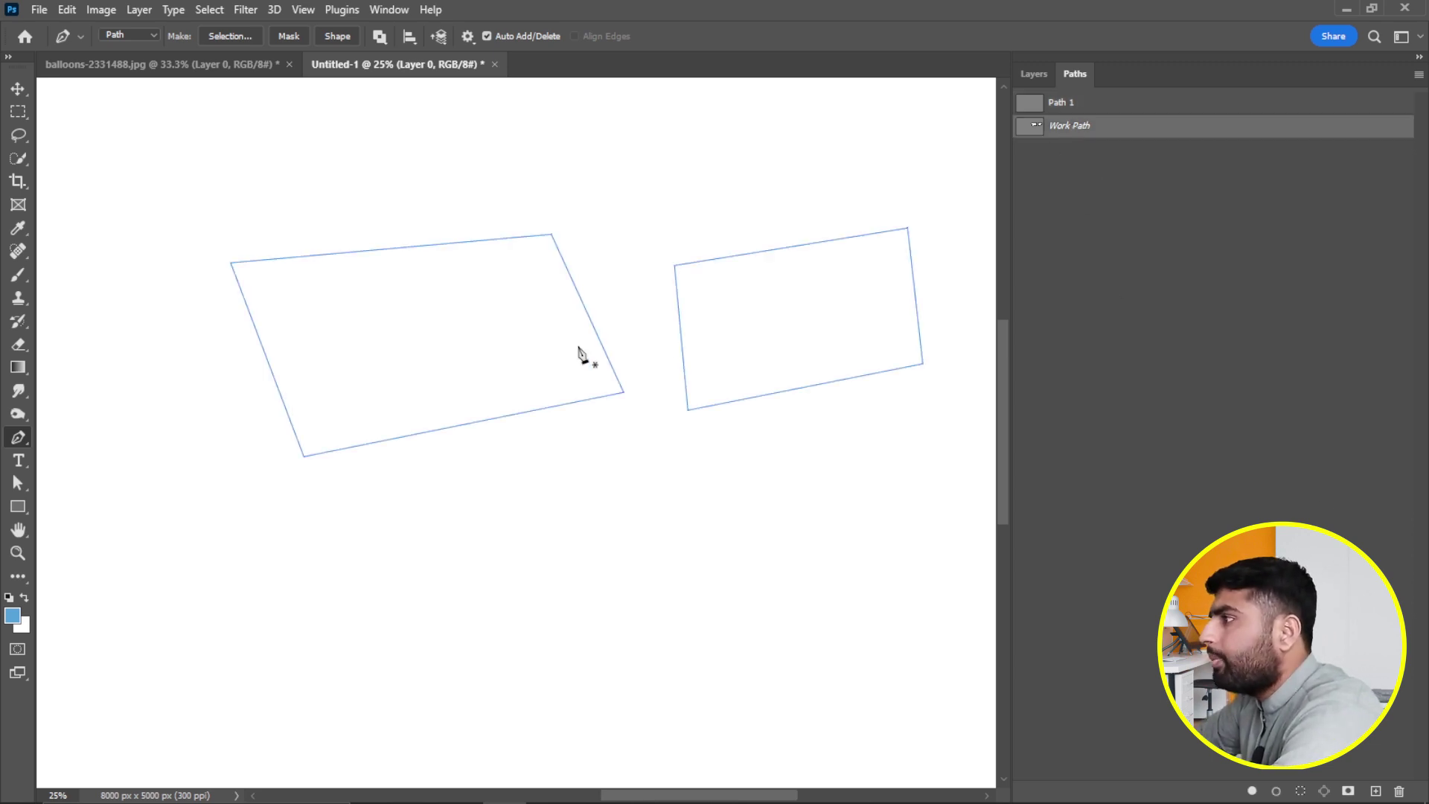
Make a selection from Work Path's two outlines, then deselect with Ctrl+D.
{"action": "right_click", "coordinate": [1073, 128]}
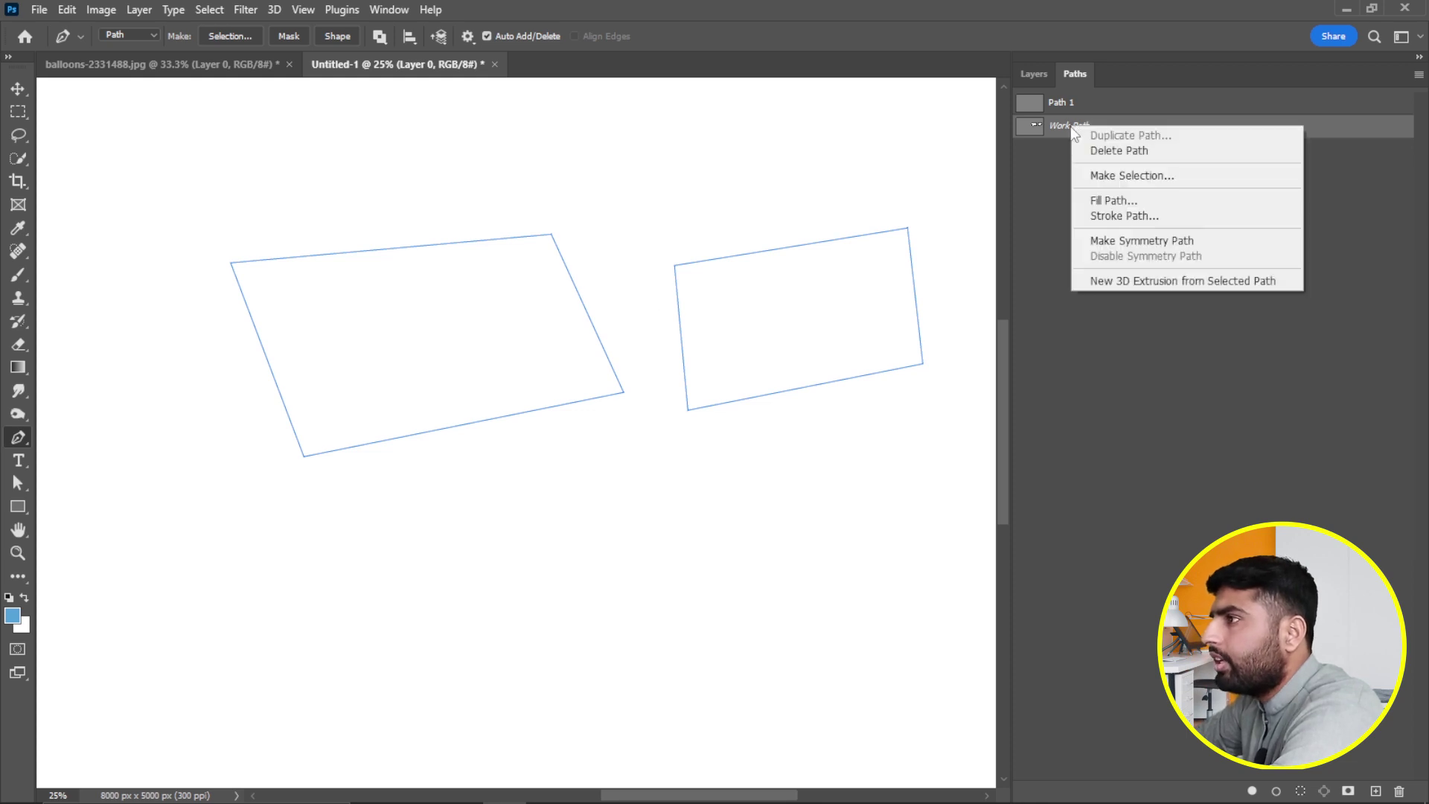
{"action": "left_click", "coordinate": [1114, 178]}
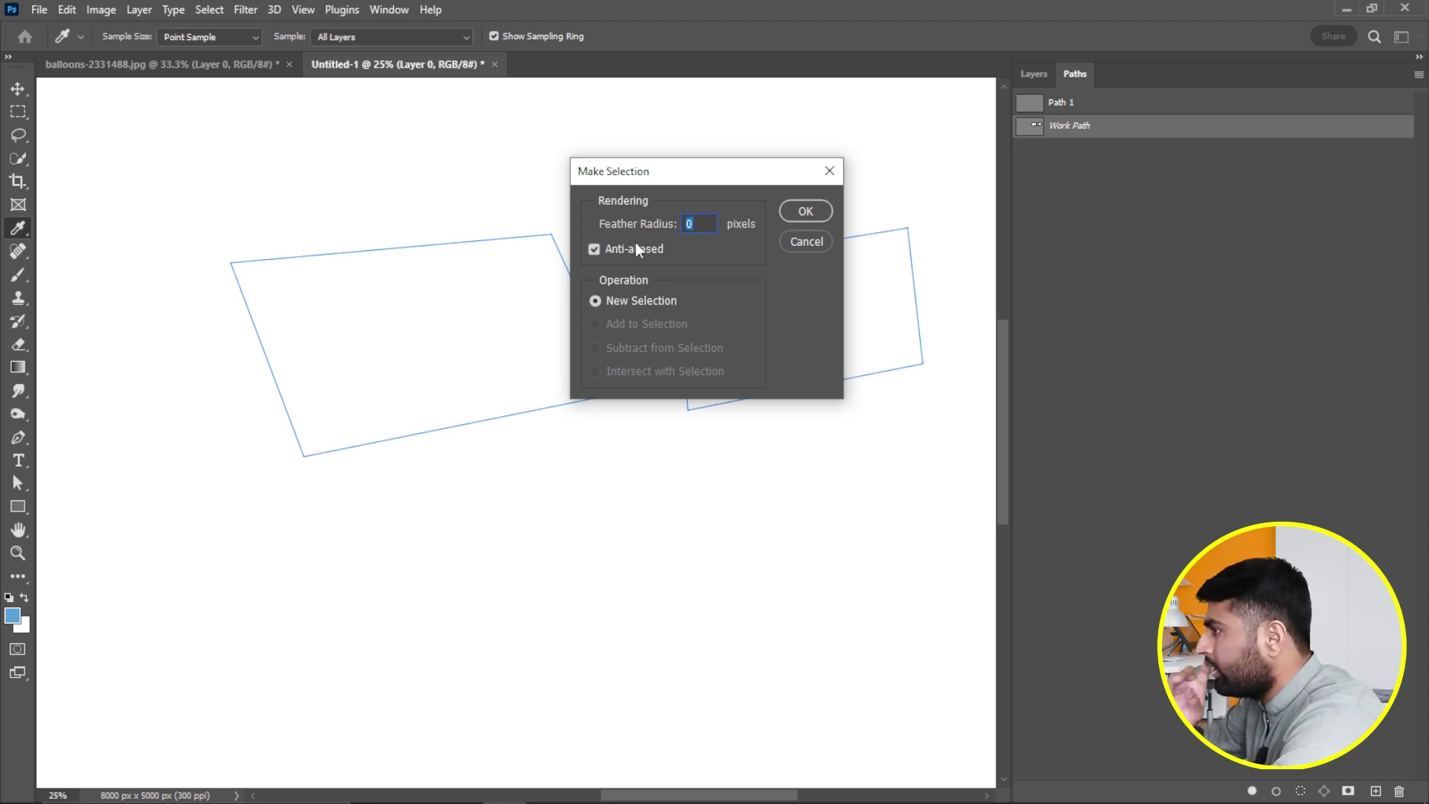
{"action": "left_click", "coordinate": [807, 210]}
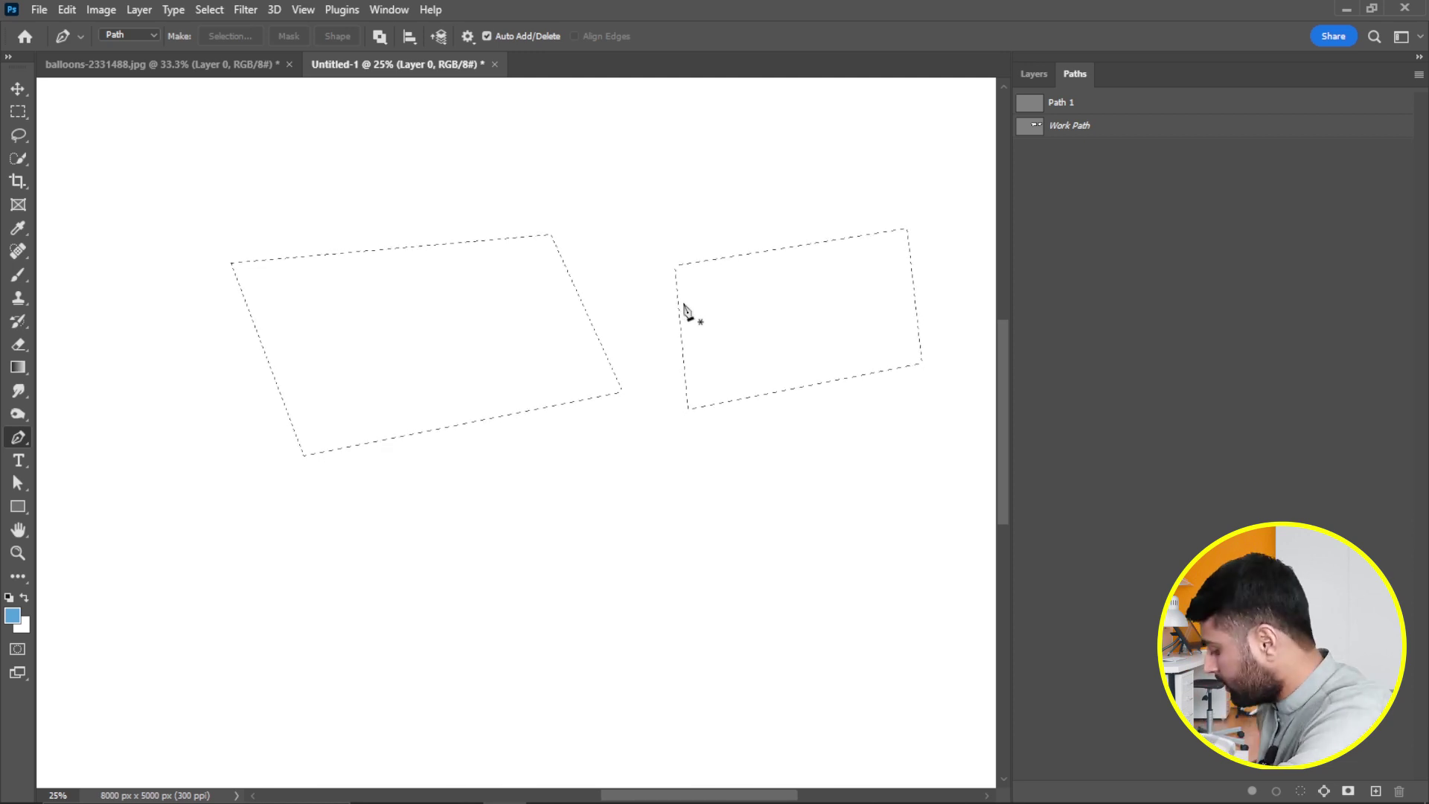
{"action": "key", "text": "ctrl+d"}
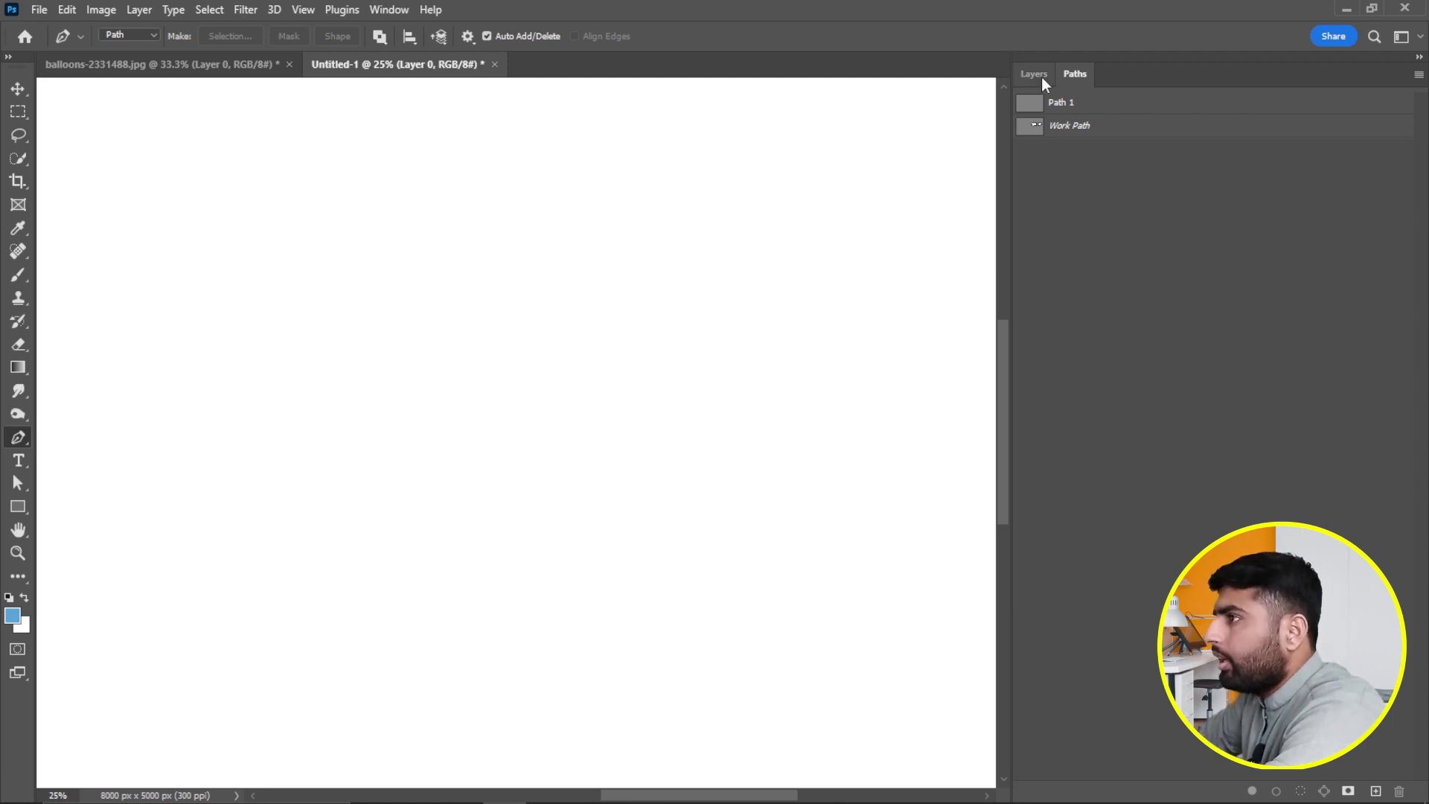
{"action": "left_click", "coordinate": [1085, 104]}
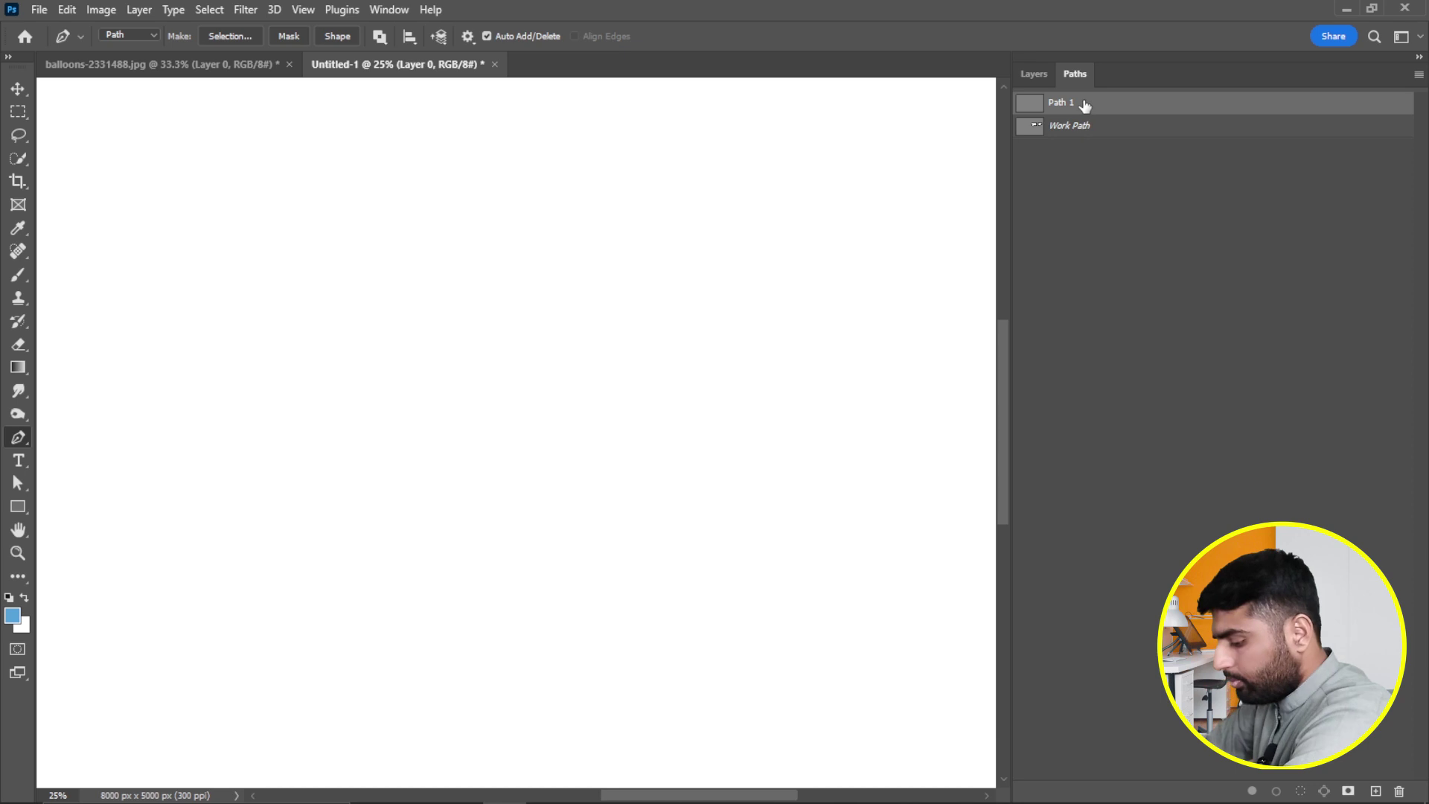
Delete Path 1 and Work Path, then return to the Layers panel.
{"action": "key", "text": "Delete"}
{"action": "left_click", "coordinate": [1085, 104]}
{"action": "key", "text": "Delete"}
{"action": "left_click", "coordinate": [1034, 74]}
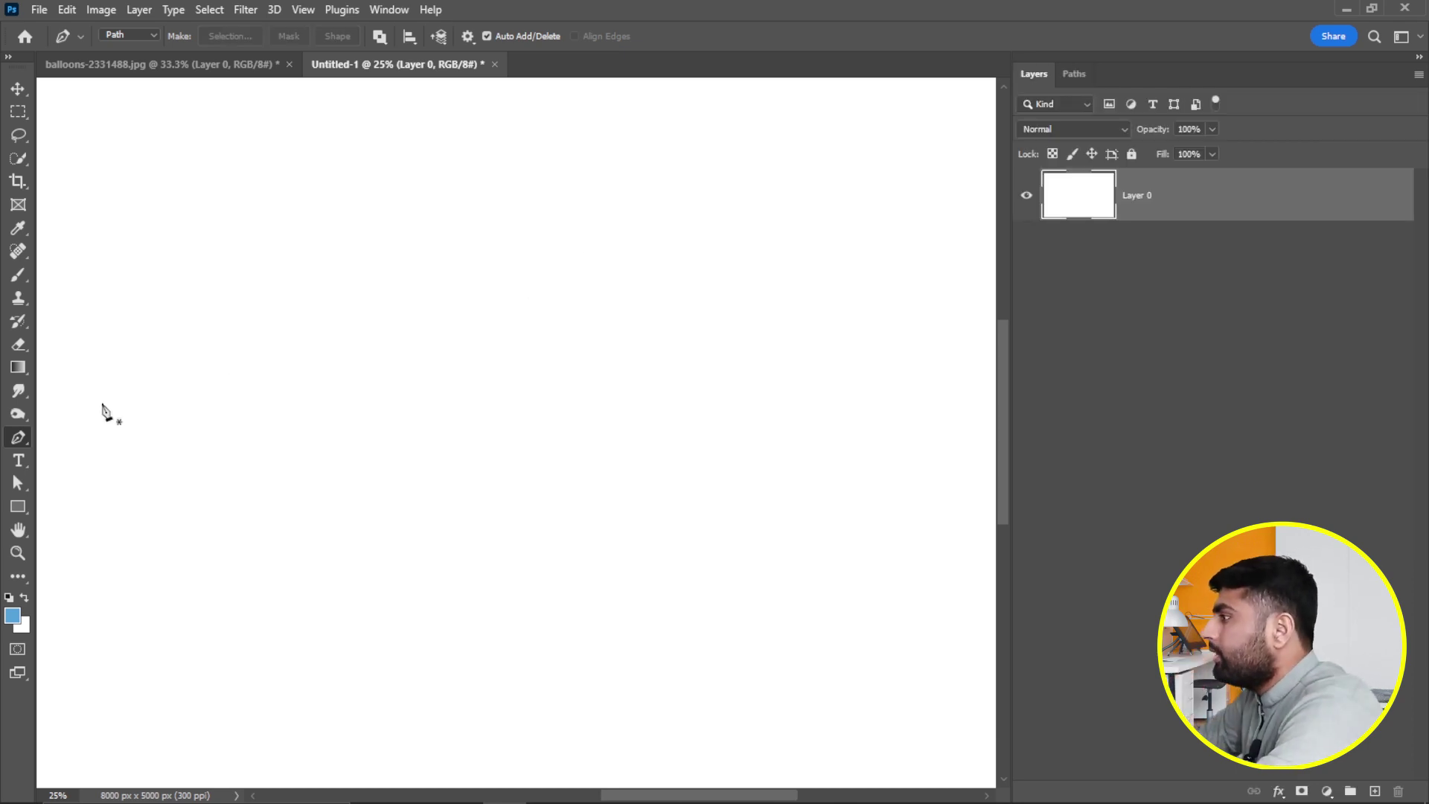
Draw a curved arch path with dragged anchors, undoing one stray curved segment.
{"action": "left_click", "coordinate": [284, 230]}
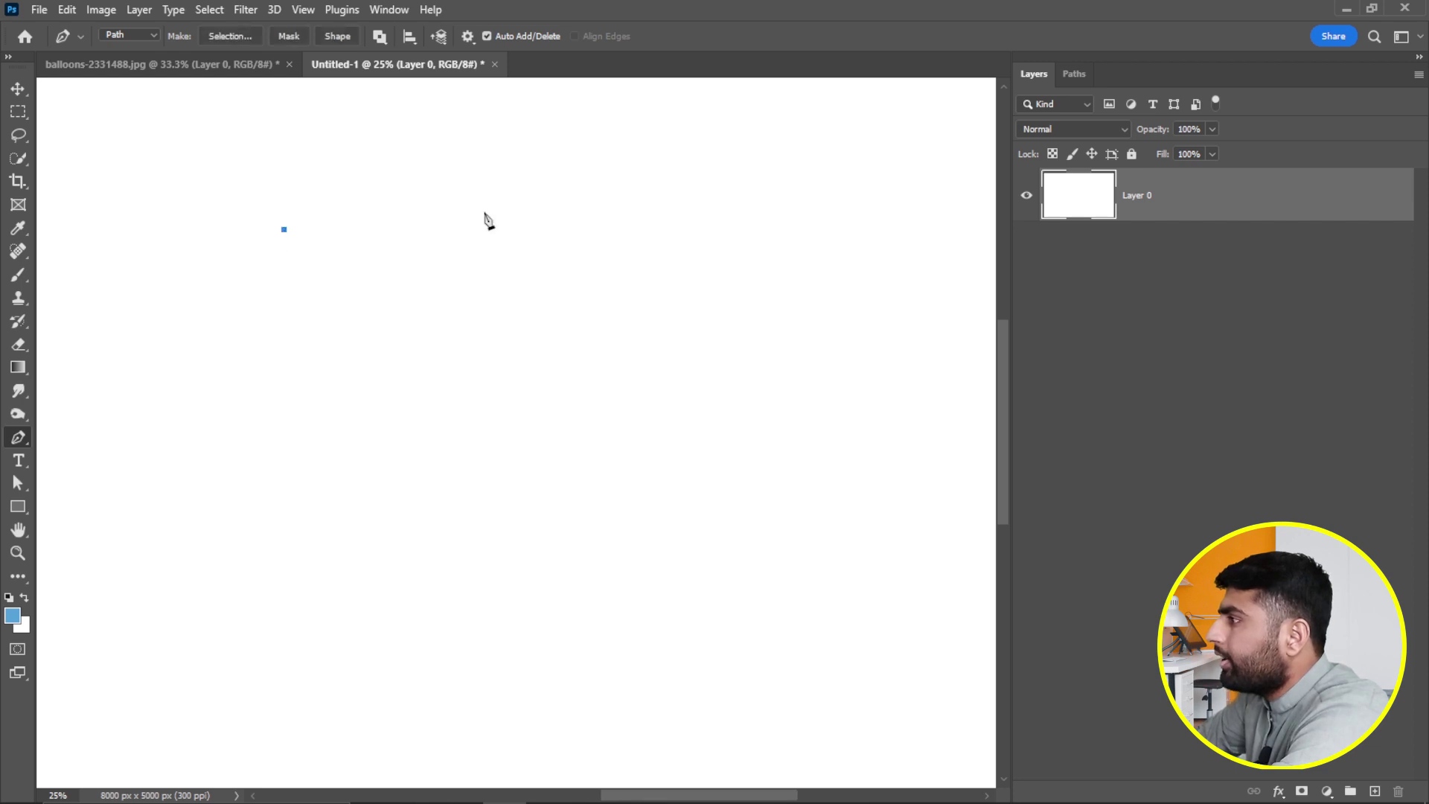
{"action": "left_click", "coordinate": [581, 212]}
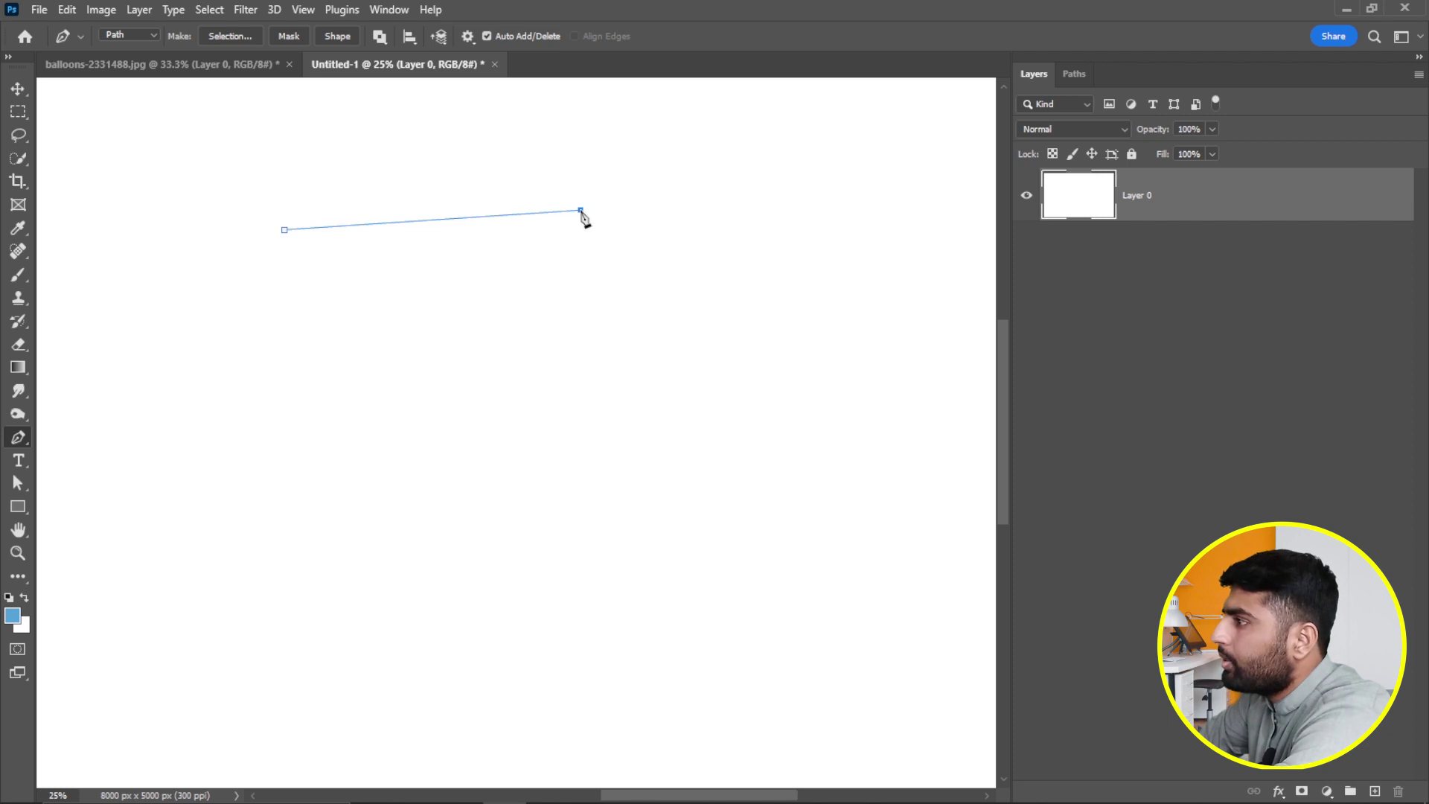
{"action": "left_click_drag", "start_coordinate": [581, 212], "coordinate": [787, 320]}
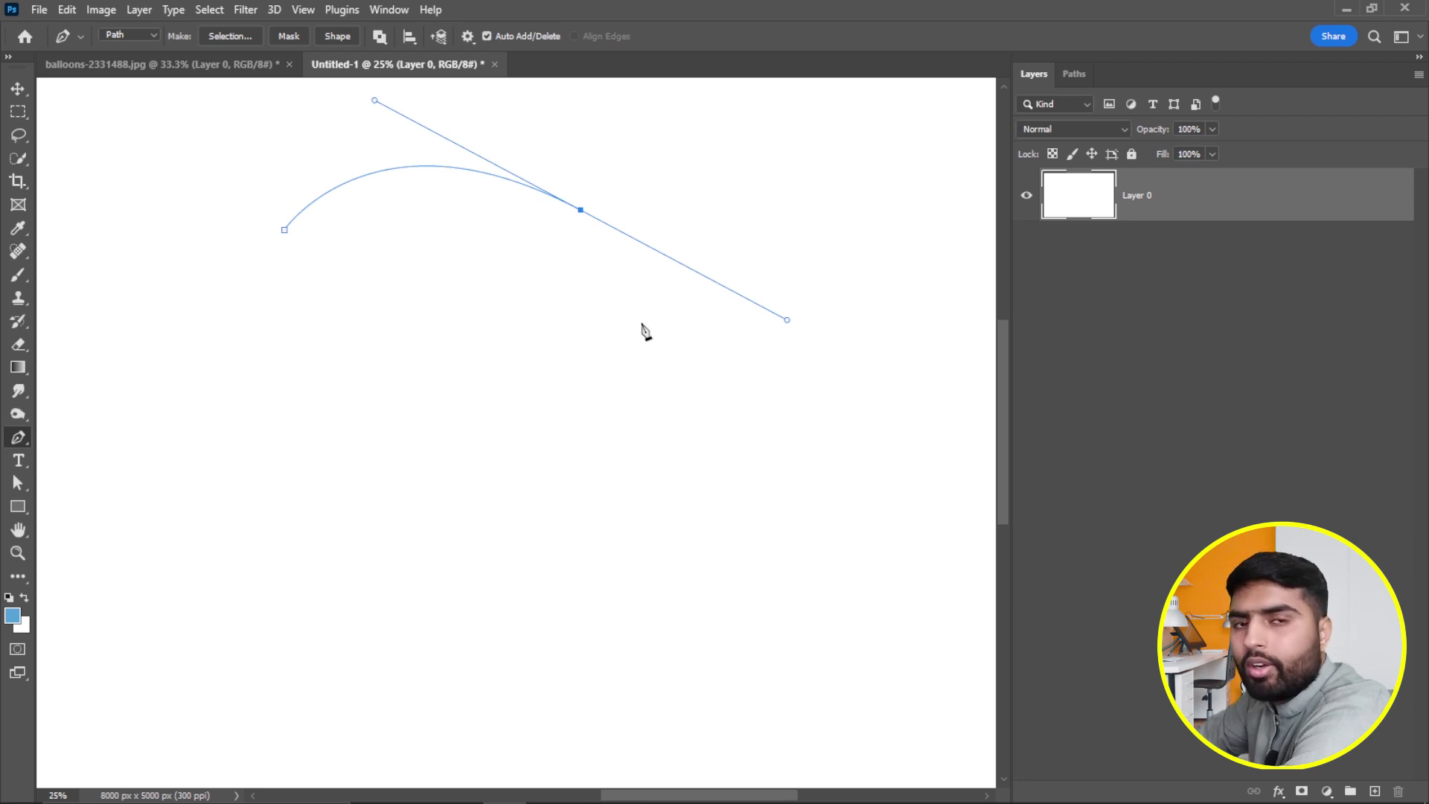
{"action": "left_click", "coordinate": [615, 405]}
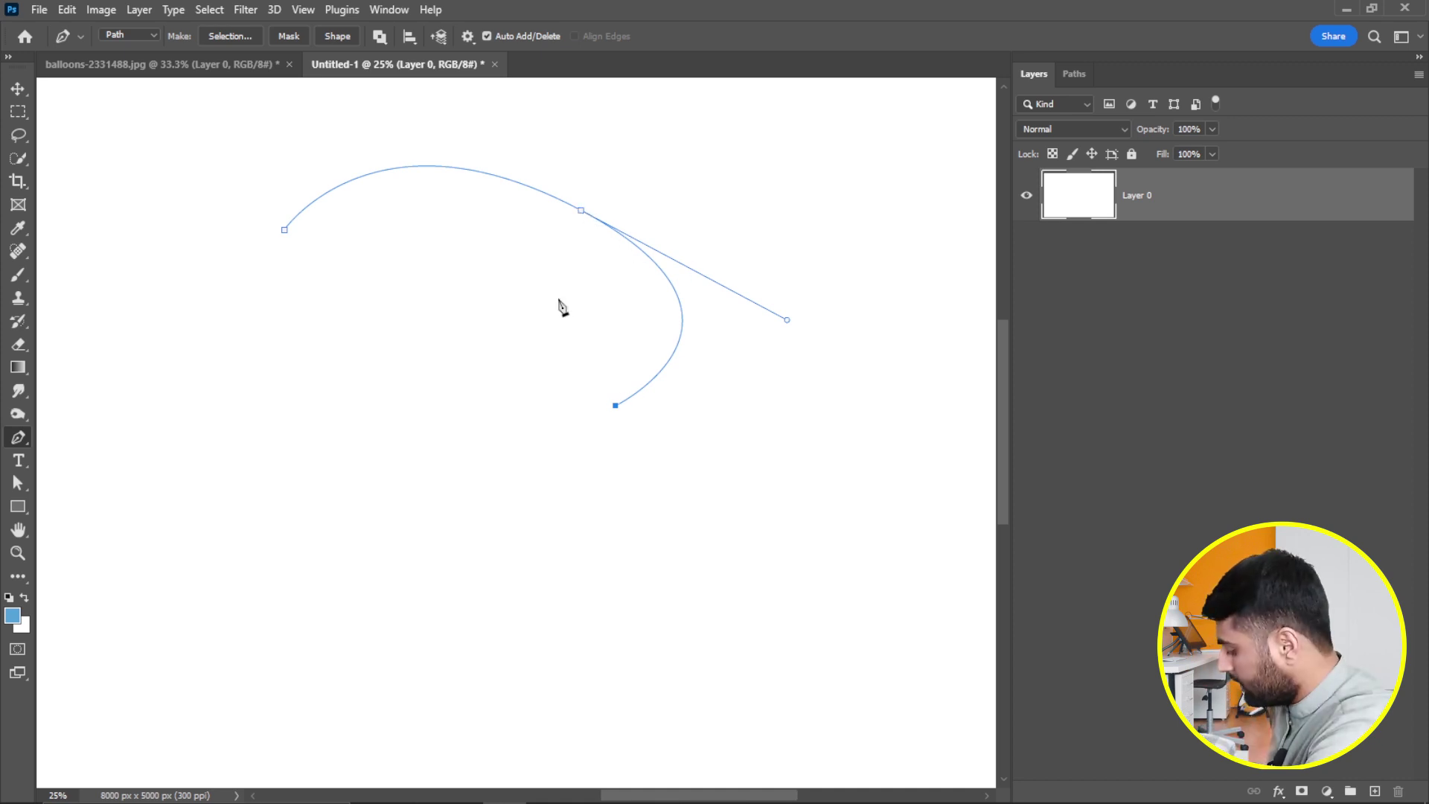
{"action": "key", "text": "ctrl+z"}
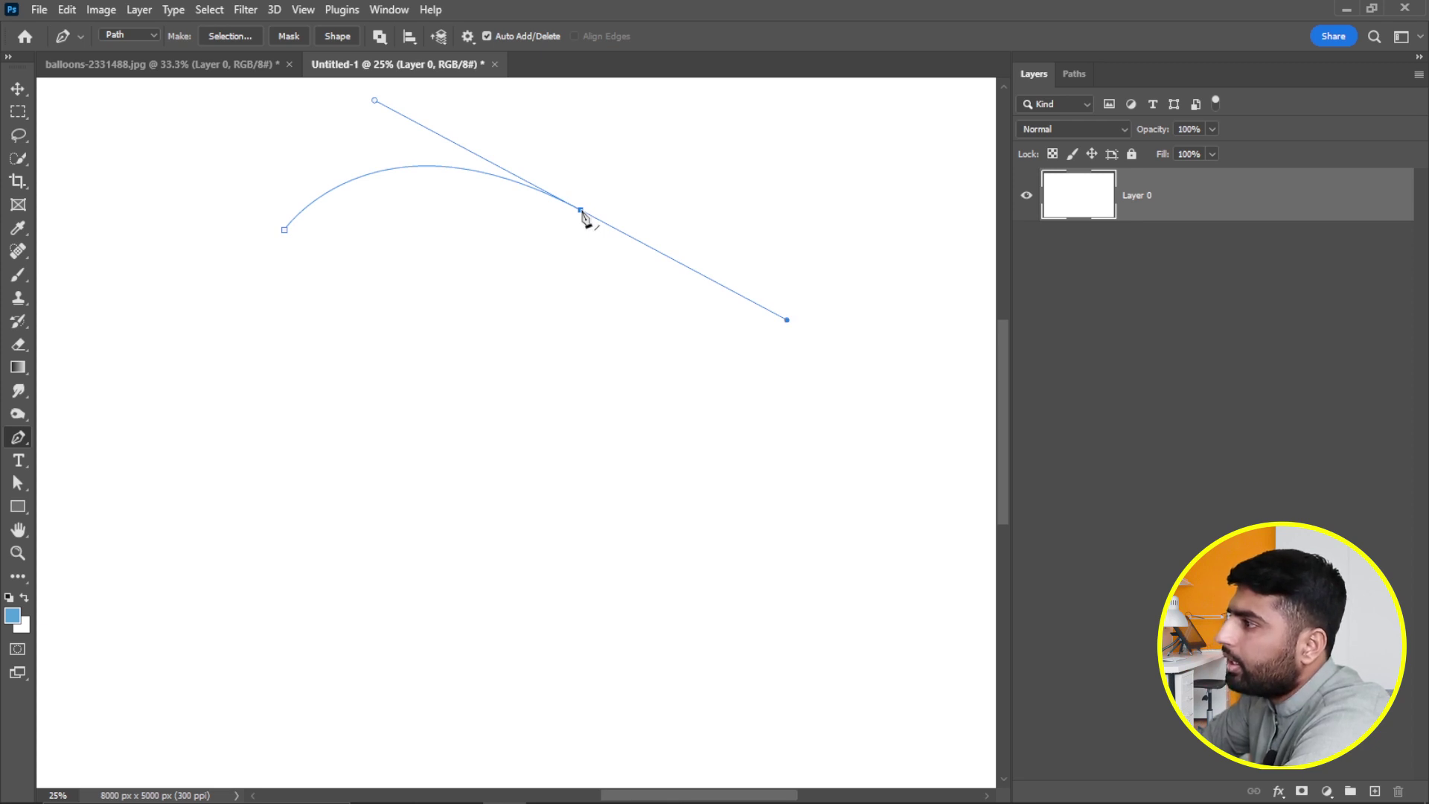
{"action": "left_click", "coordinate": [624, 341]}
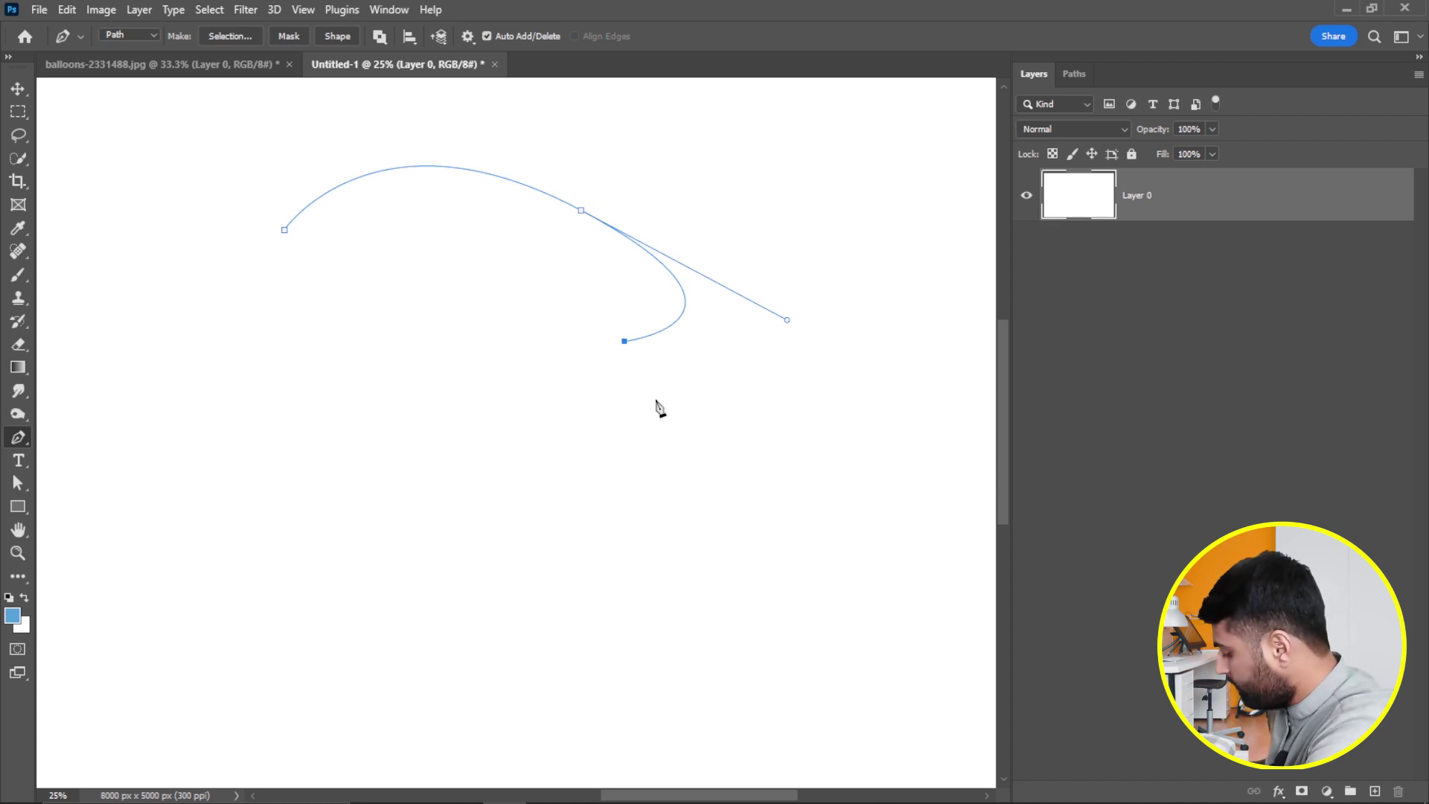
Undo the stray curve, make the arch's right end a corner, then add straight right and bottom edges.
{"action": "key", "text": "ctrl+z"}
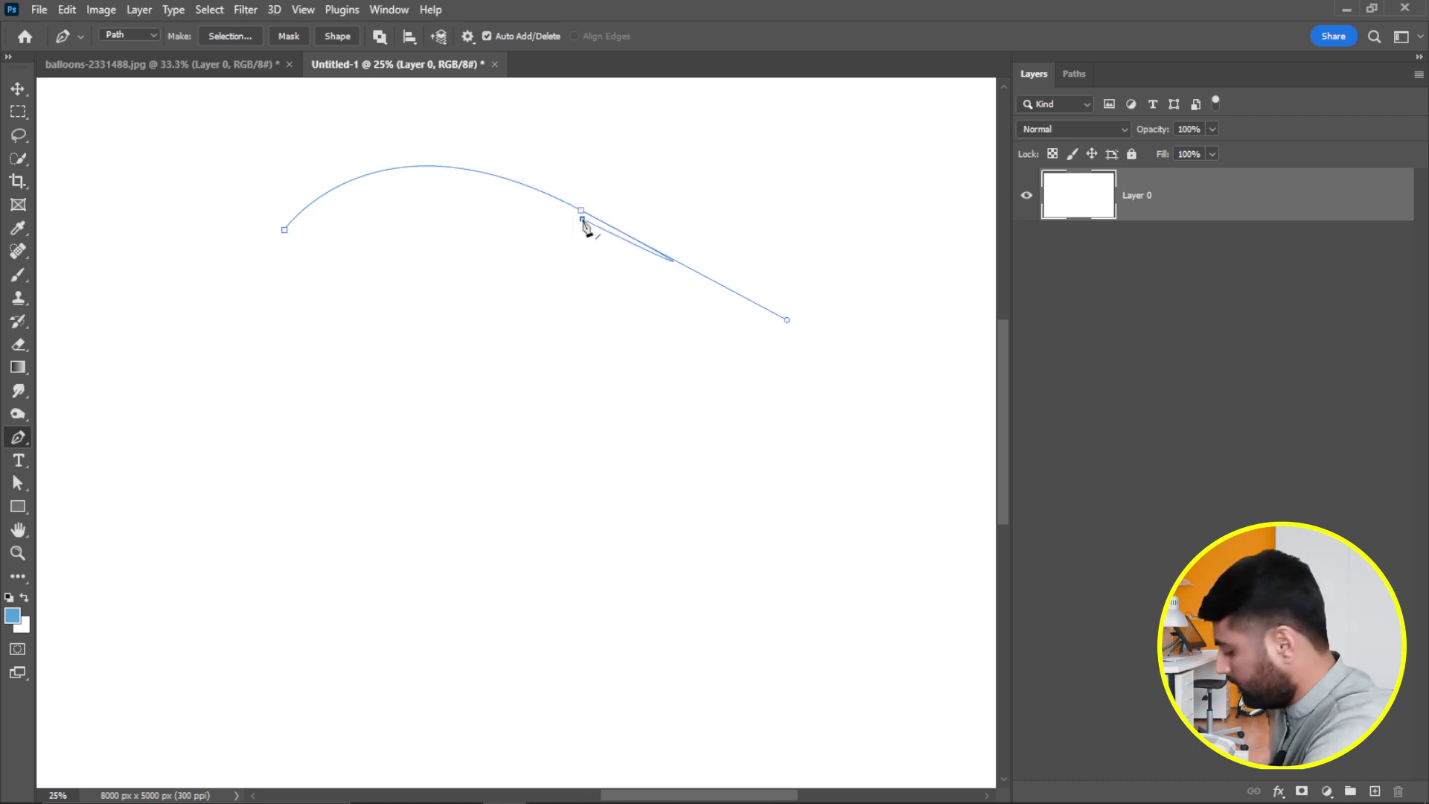
{"action": "left_click", "coordinate": [581, 210]}
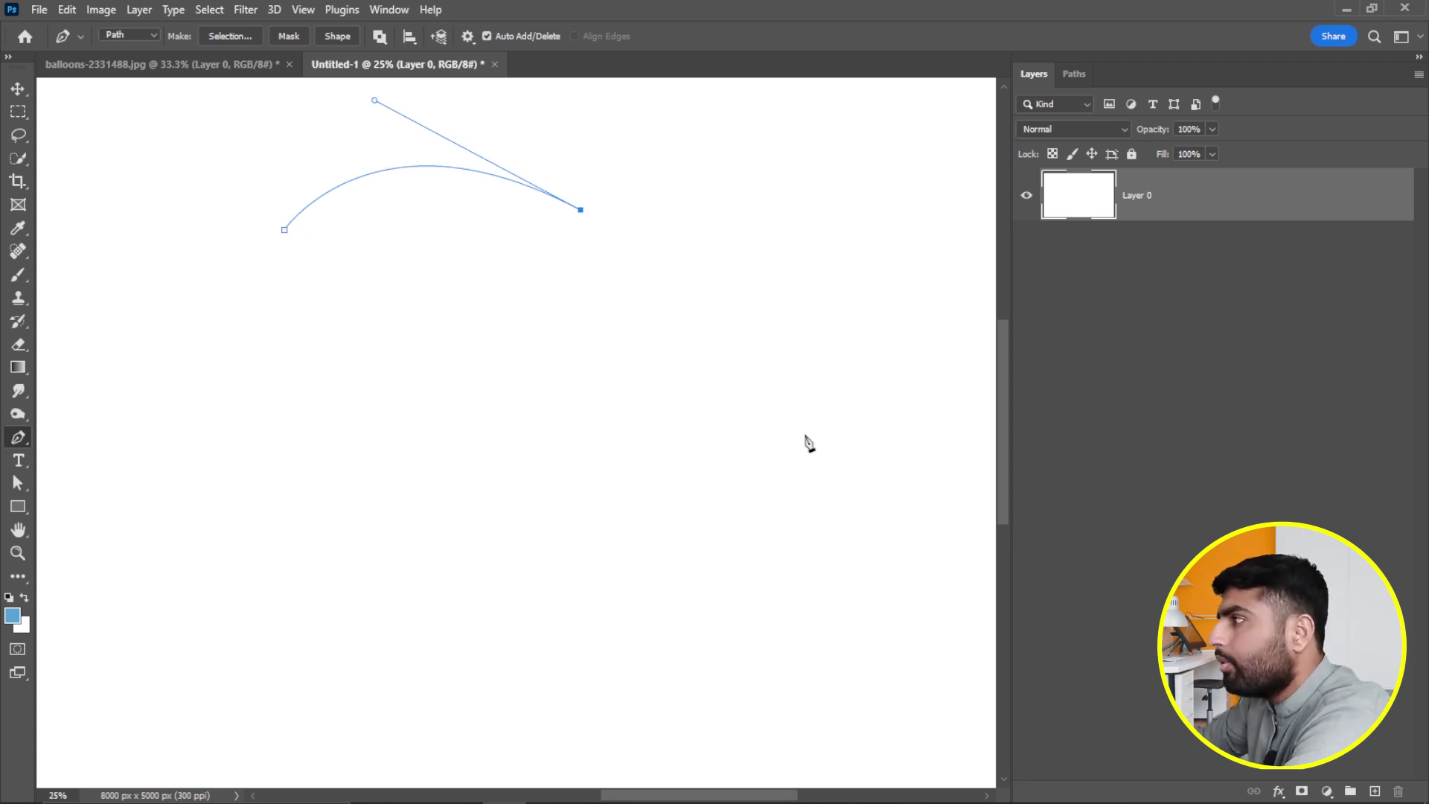
{"action": "left_click", "coordinate": [568, 435]}
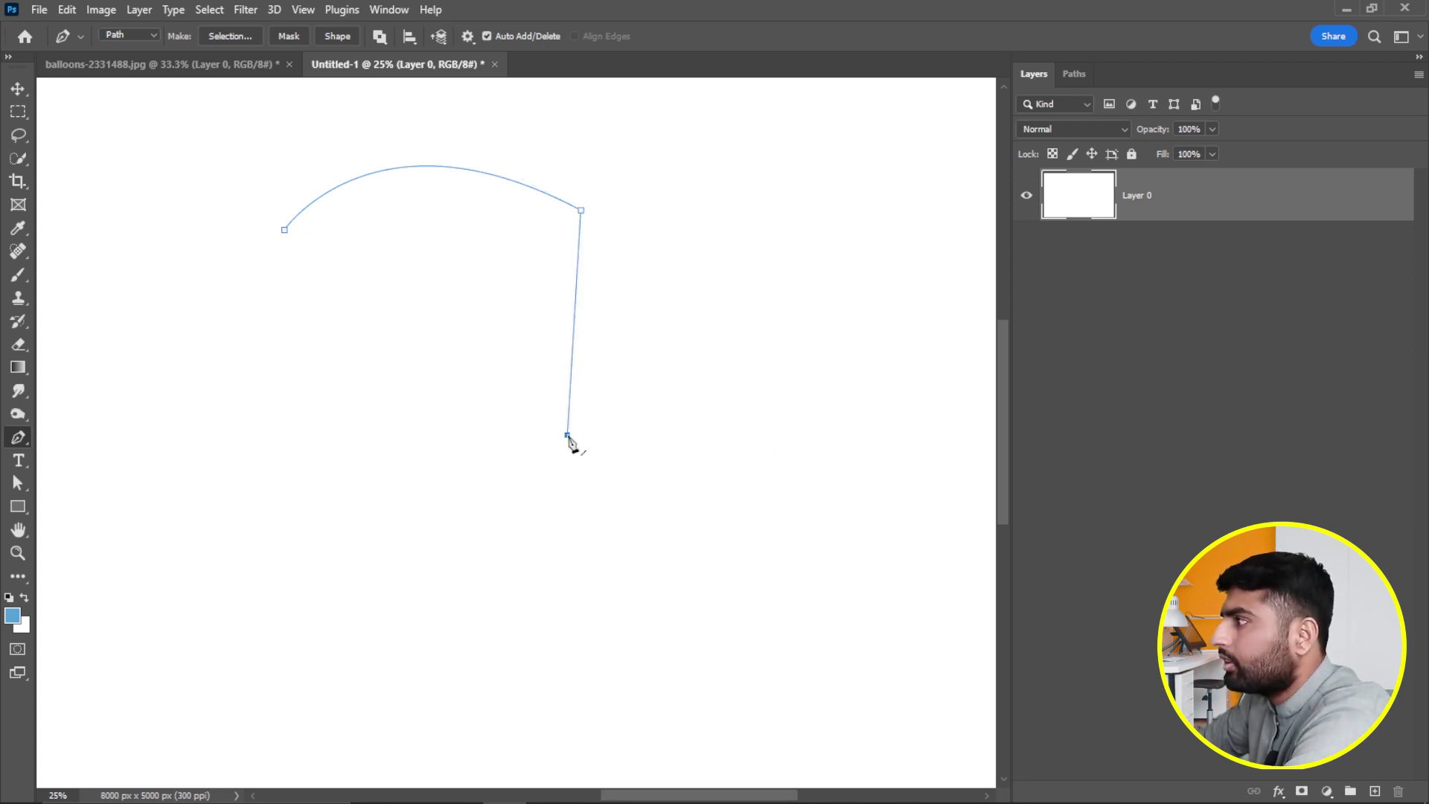
{"action": "left_click", "coordinate": [581, 211]}
{"action": "left_click", "coordinate": [568, 436]}
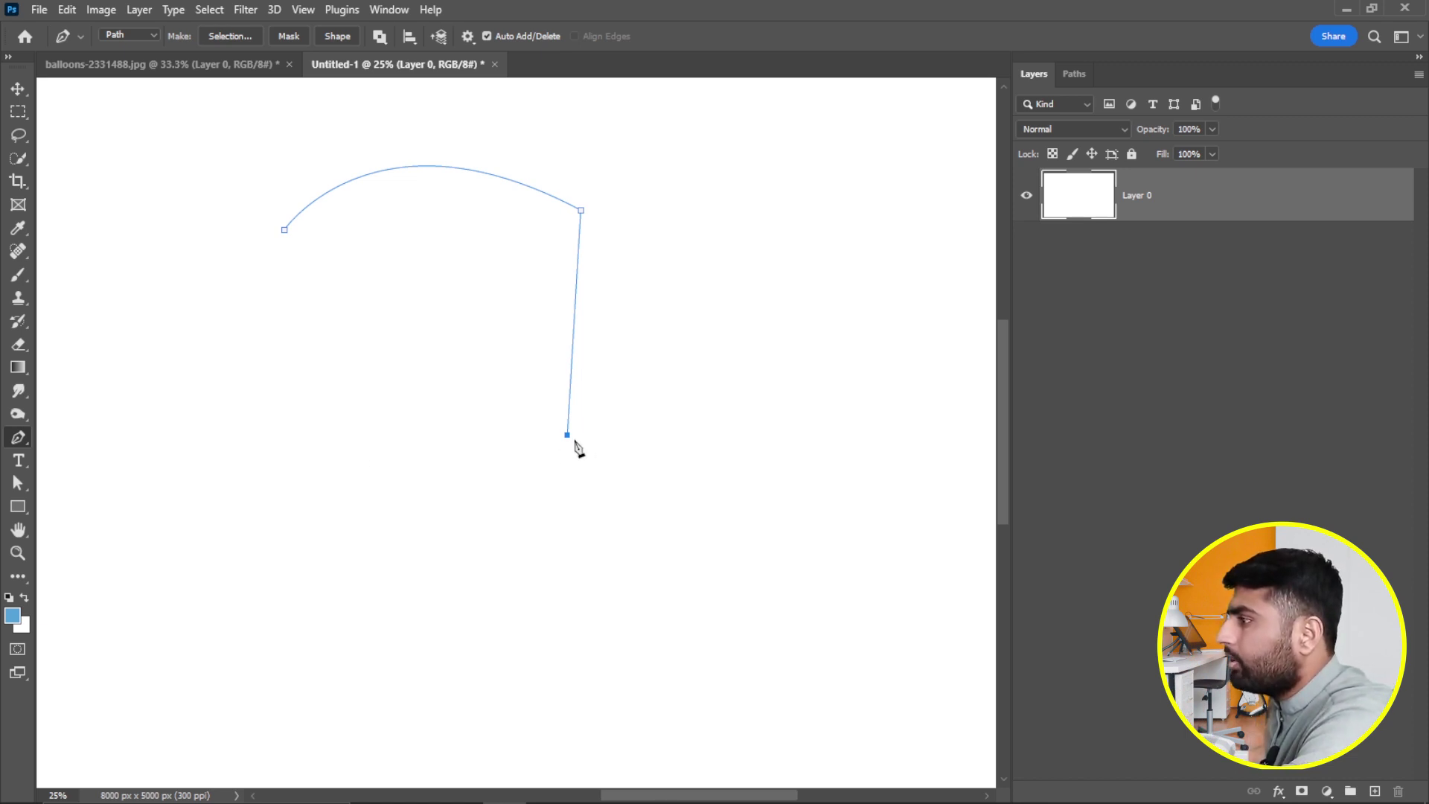
{"action": "left_click", "coordinate": [314, 448]}
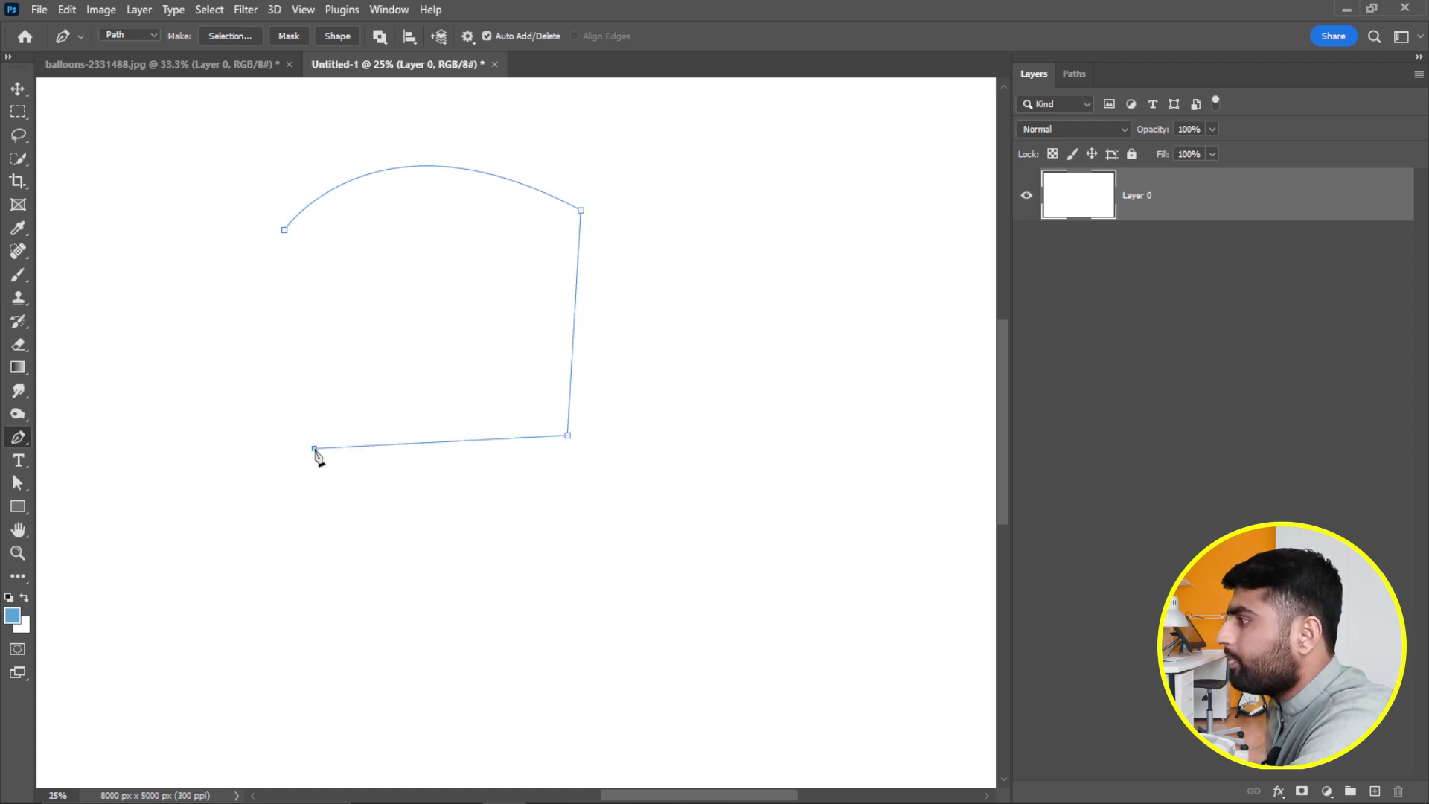
Test Auto Add/Delete by deleting the bottom-right corner anchor twice, restoring it each time.
{"action": "left_click", "coordinate": [568, 435]}
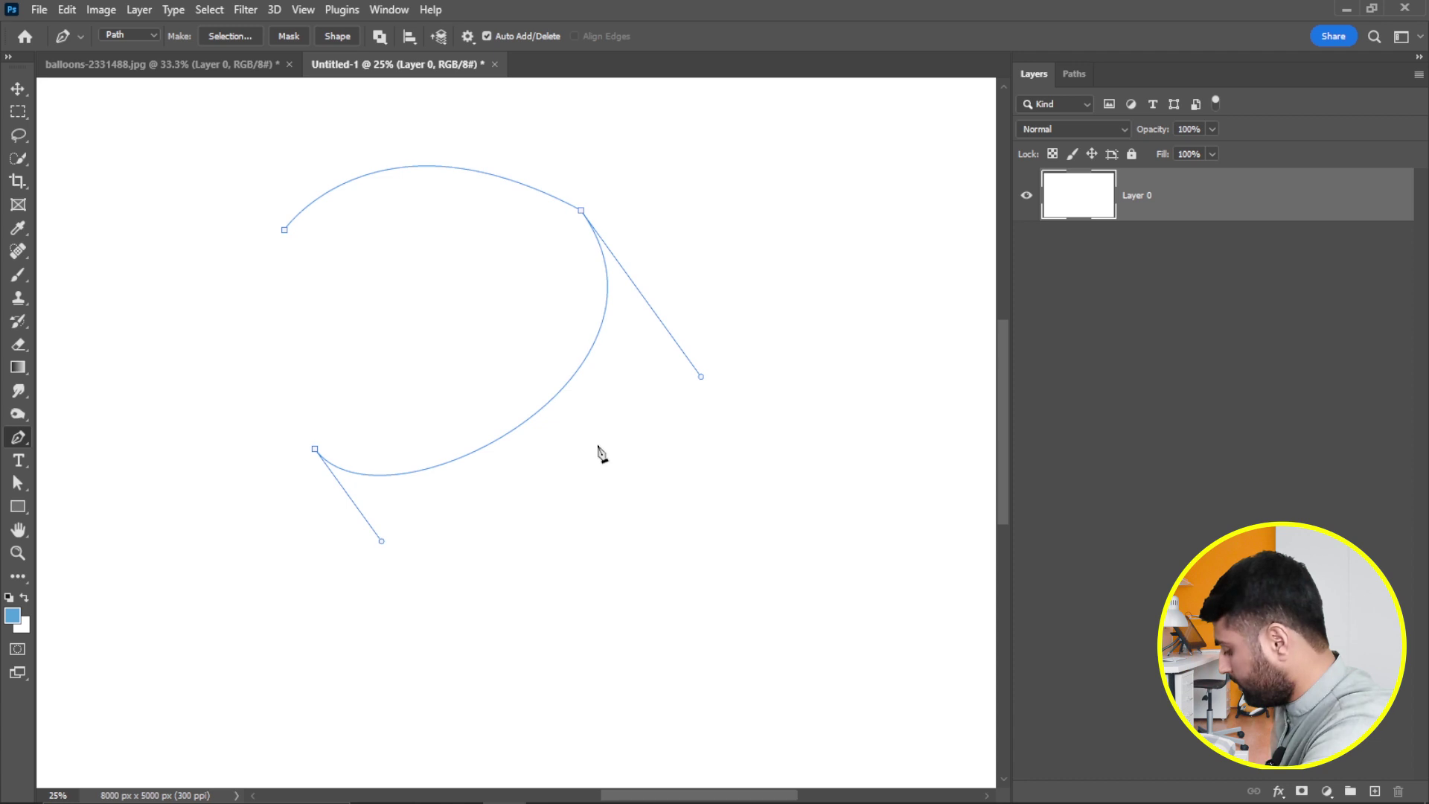
{"action": "key", "text": "ctrl+z"}
{"action": "left_click", "coordinate": [568, 437]}
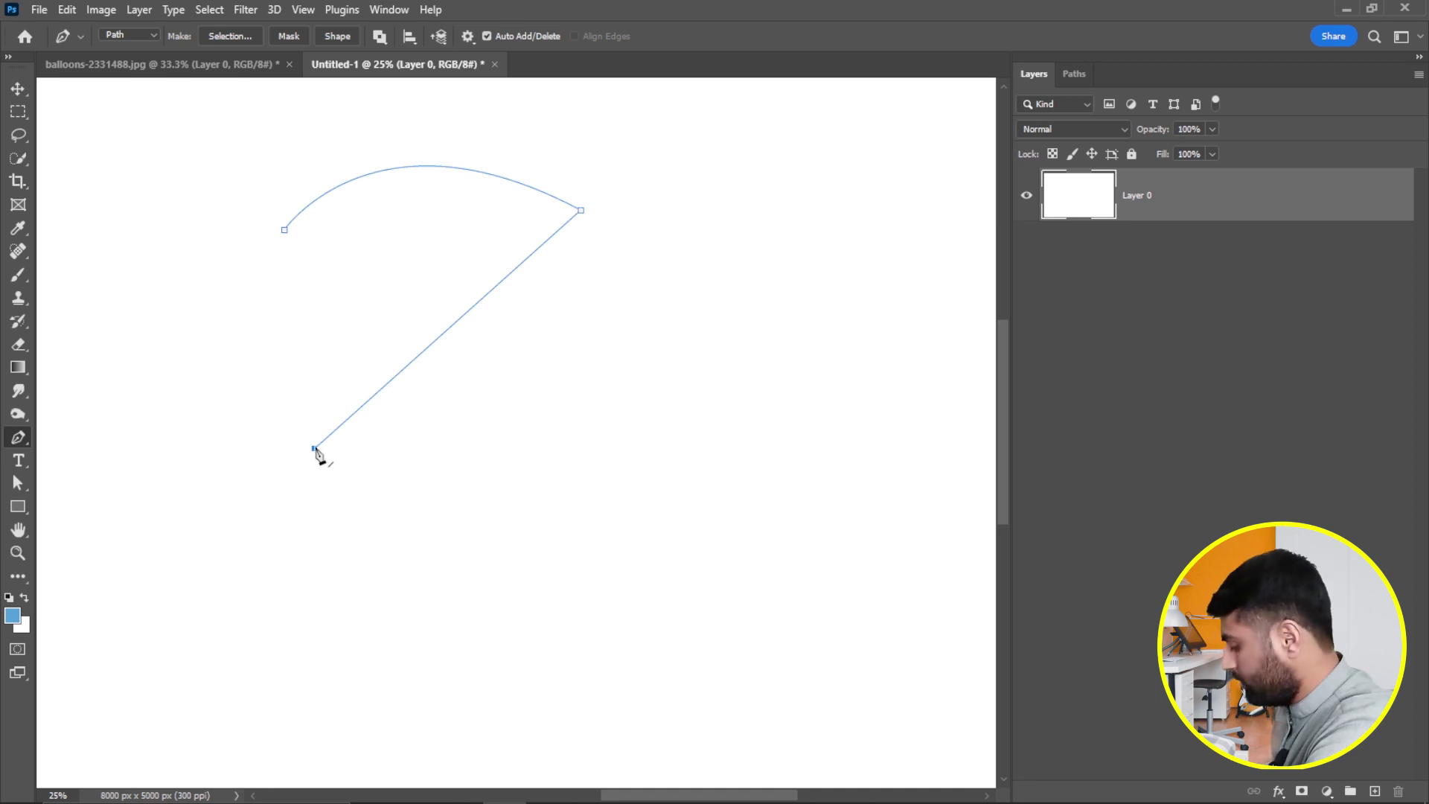
{"action": "key", "text": "ctrl+z"}
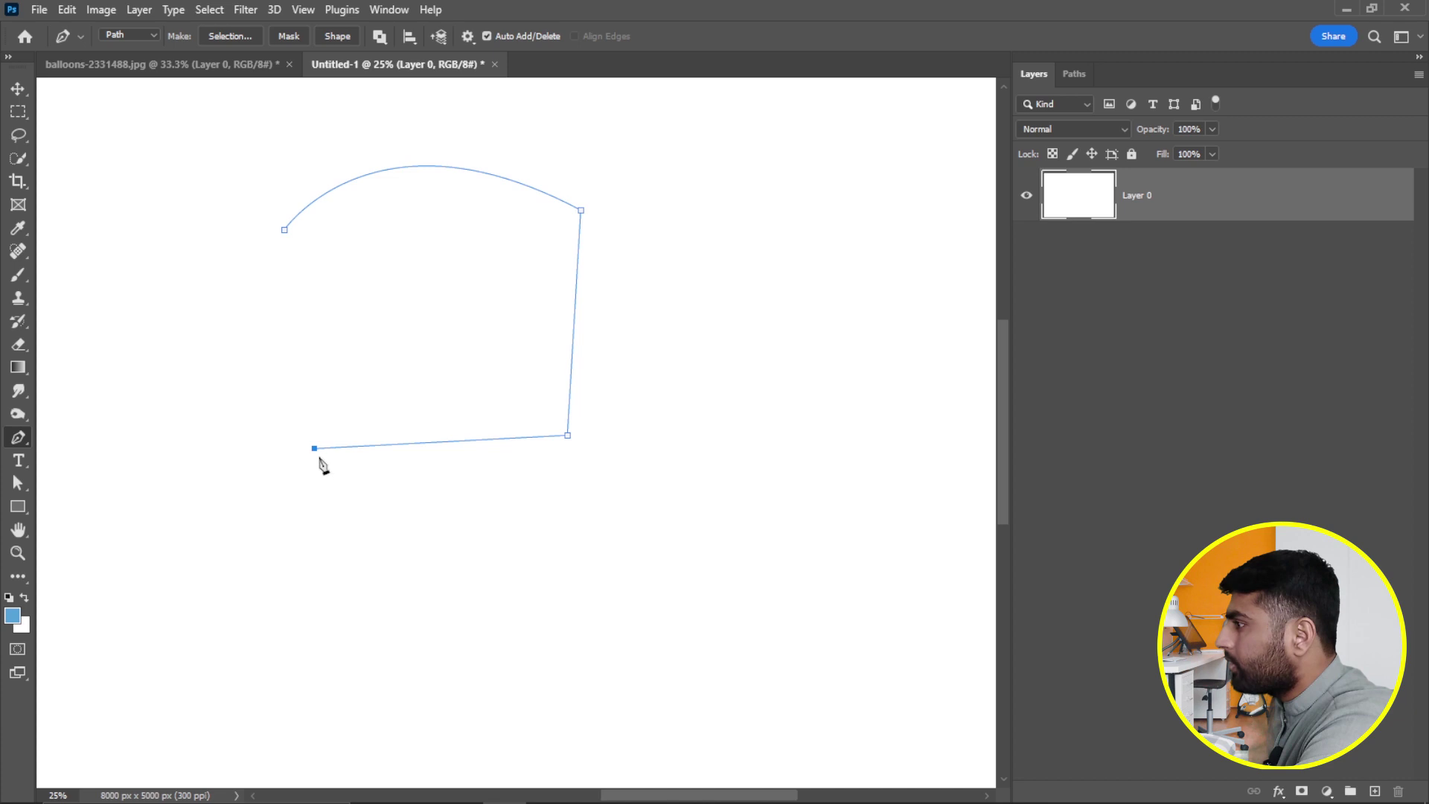
Add and position an anchor on the left side, then close the path at its start point.
{"action": "left_click", "coordinate": [278, 311]}
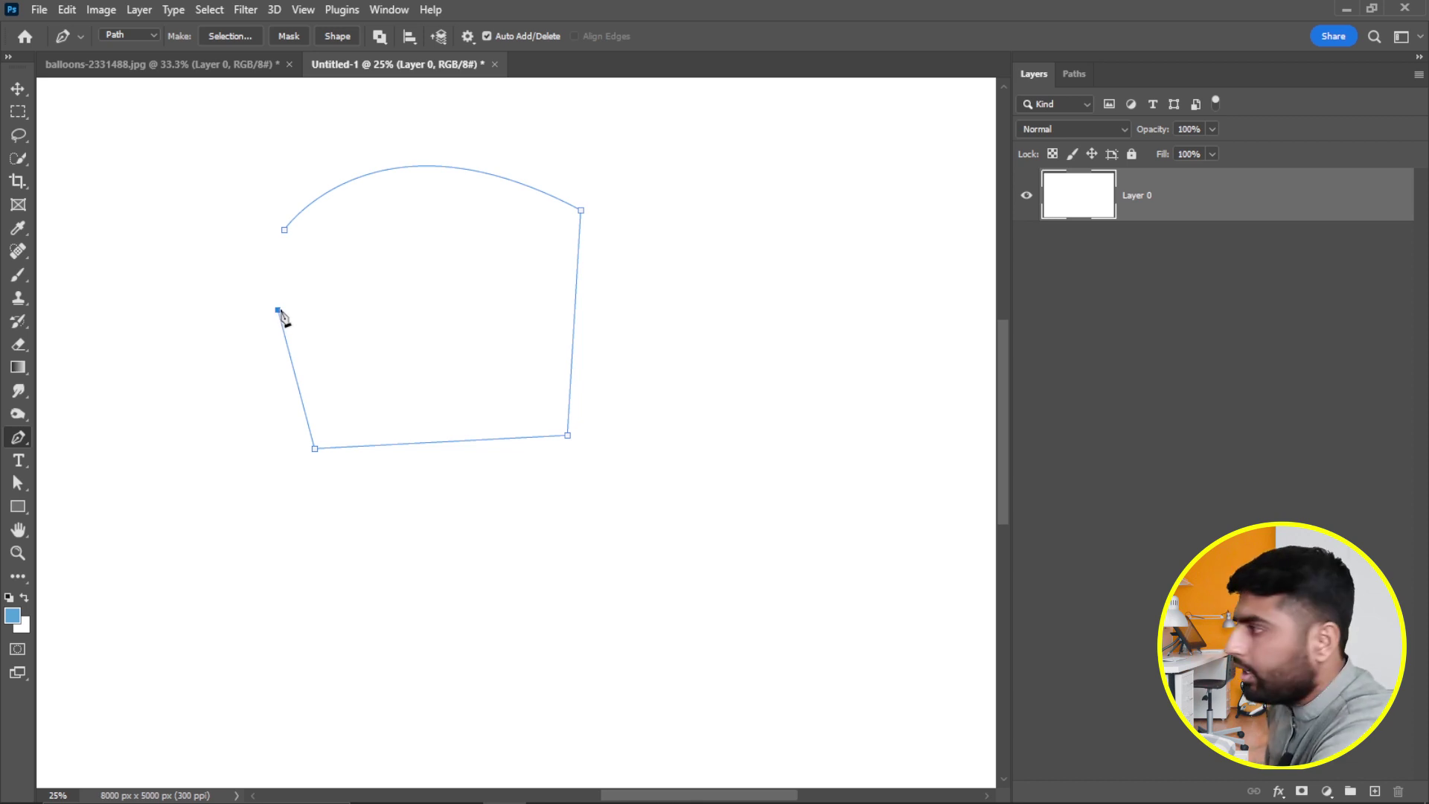
{"action": "mouse_move", "coordinate": [272, 318]}
{"action": "left_mouse_down"}
{"action": "mouse_move", "coordinate": [209, 332]}
{"action": "mouse_move", "coordinate": [338, 318]}
{"action": "mouse_move", "coordinate": [231, 319]}
{"action": "left_mouse_up"}
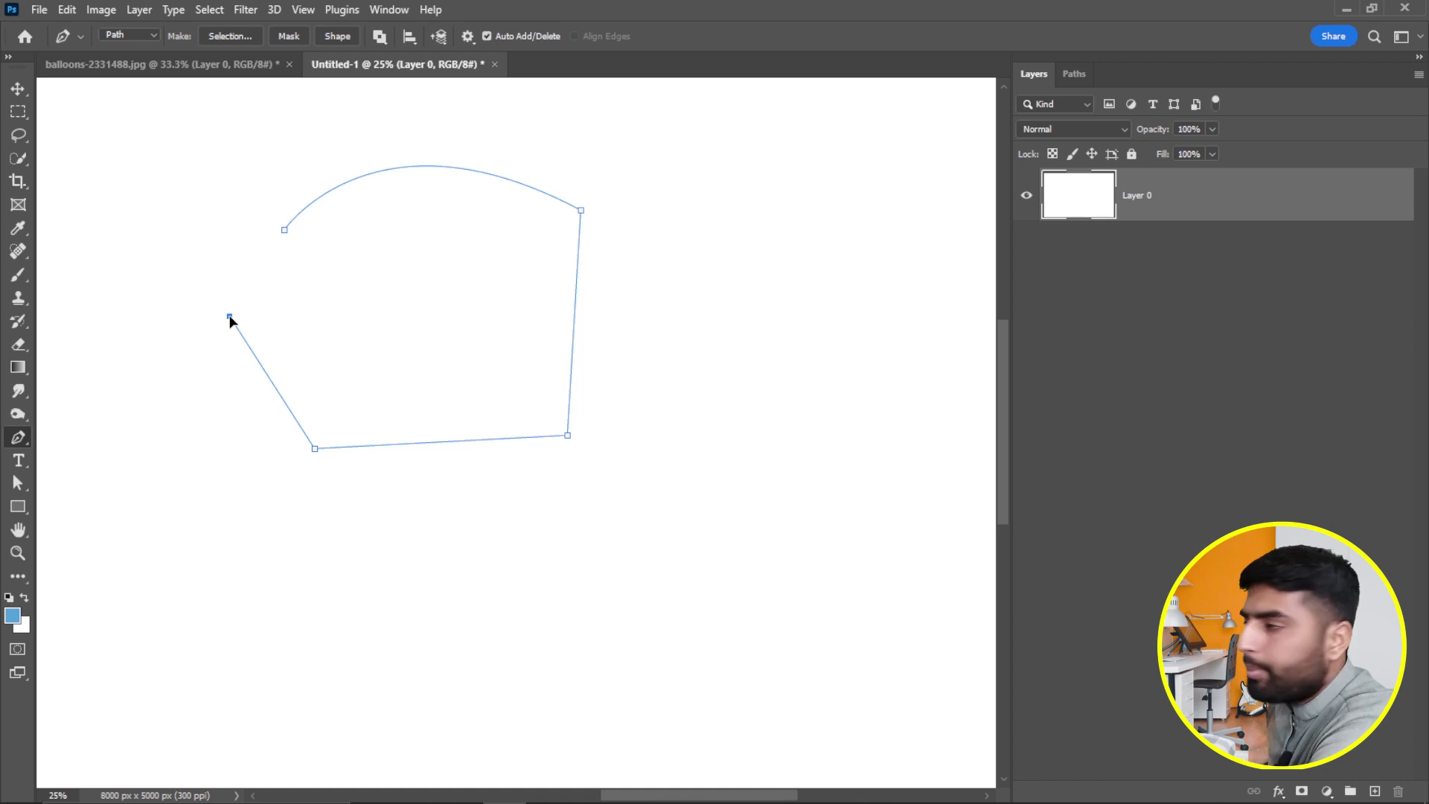
{"action": "mouse_move", "coordinate": [231, 320]}
{"action": "left_mouse_down"}
{"action": "mouse_move", "coordinate": [306, 303]}
{"action": "mouse_move", "coordinate": [195, 316]}
{"action": "mouse_move", "coordinate": [285, 318]}
{"action": "mouse_move", "coordinate": [251, 319]}
{"action": "left_mouse_up"}
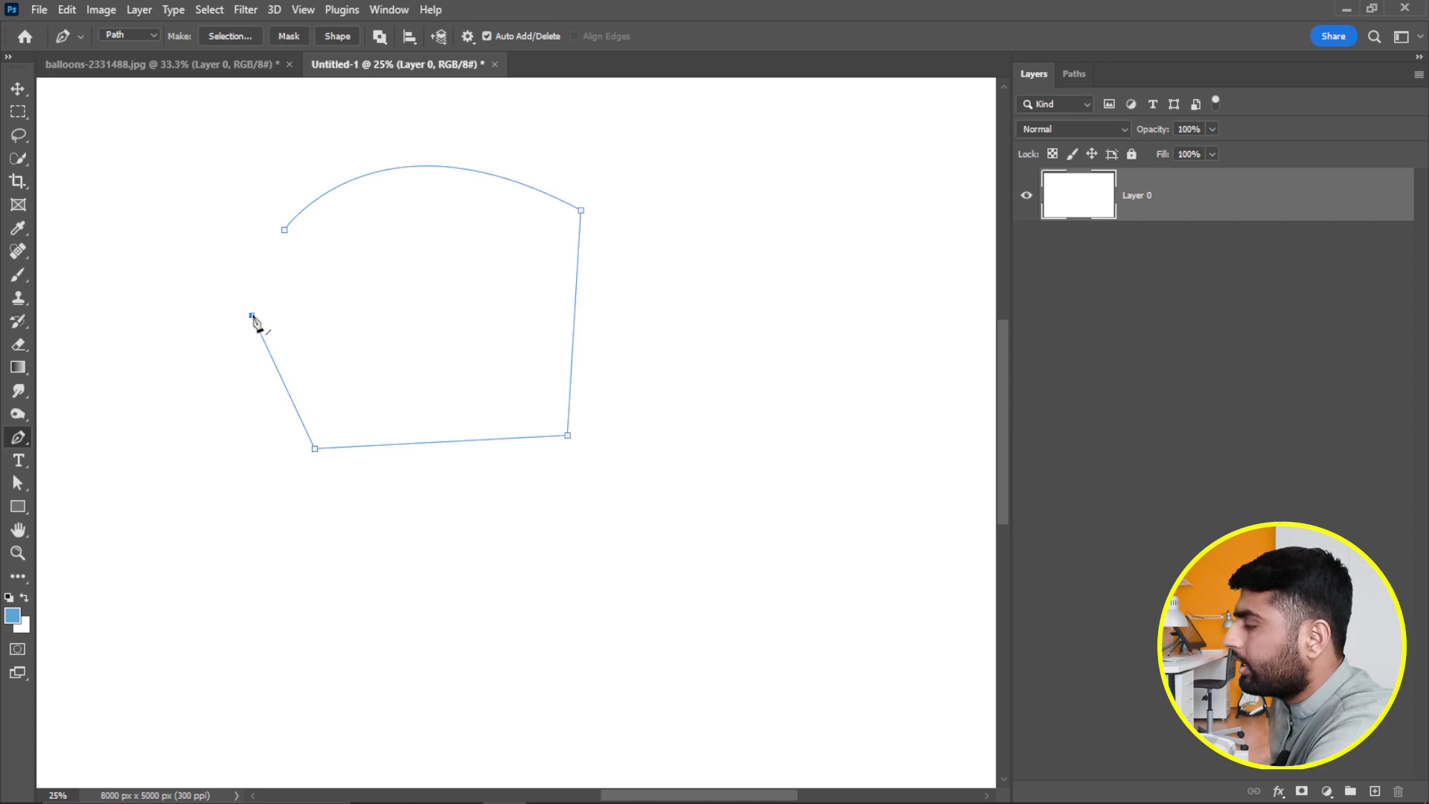
{"action": "mouse_move", "coordinate": [253, 318]}
{"action": "left_mouse_down"}
{"action": "mouse_move", "coordinate": [191, 339]}
{"action": "mouse_move", "coordinate": [371, 335]}
{"action": "left_mouse_up"}
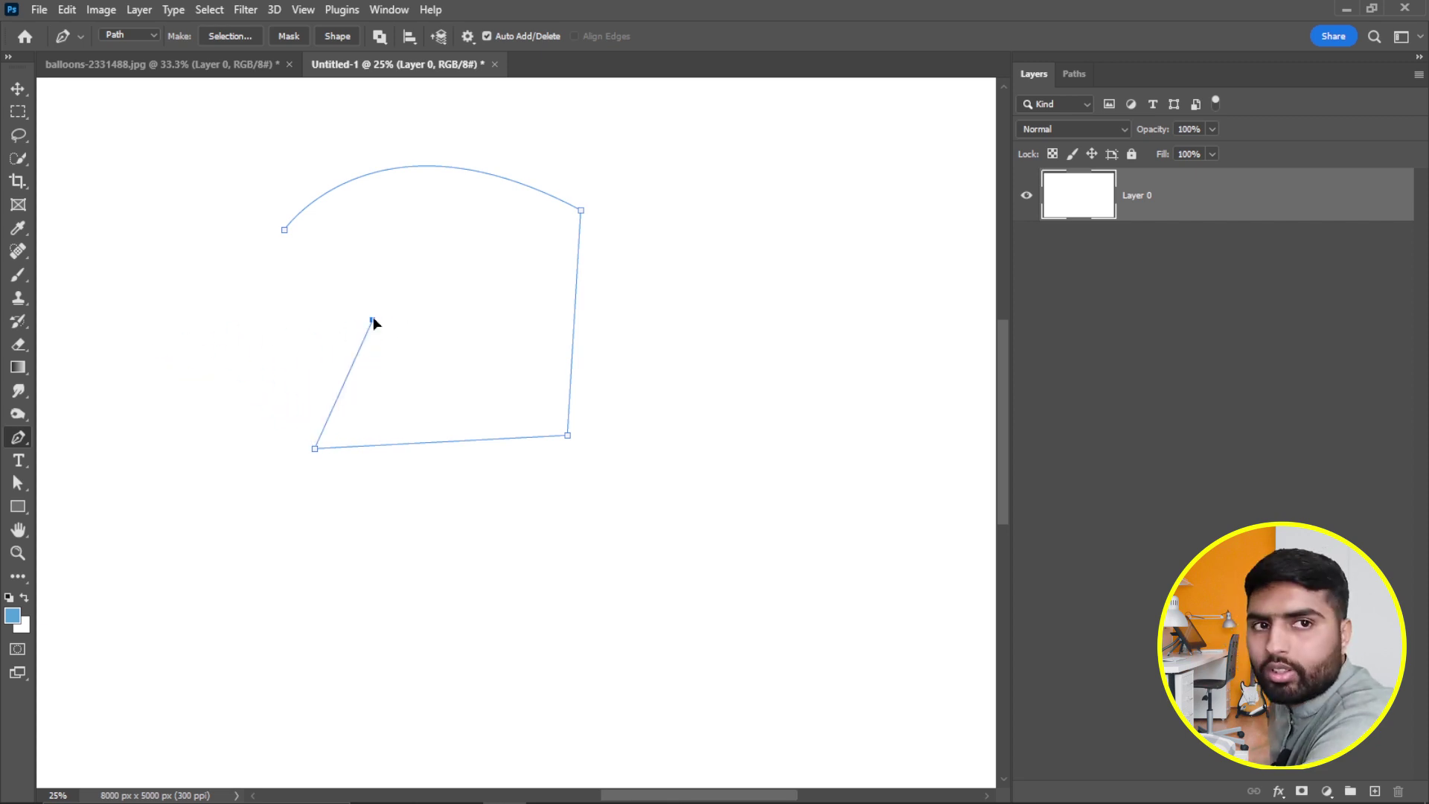
{"action": "key", "text": "ctrl+z"}
{"action": "left_click", "coordinate": [284, 229]}
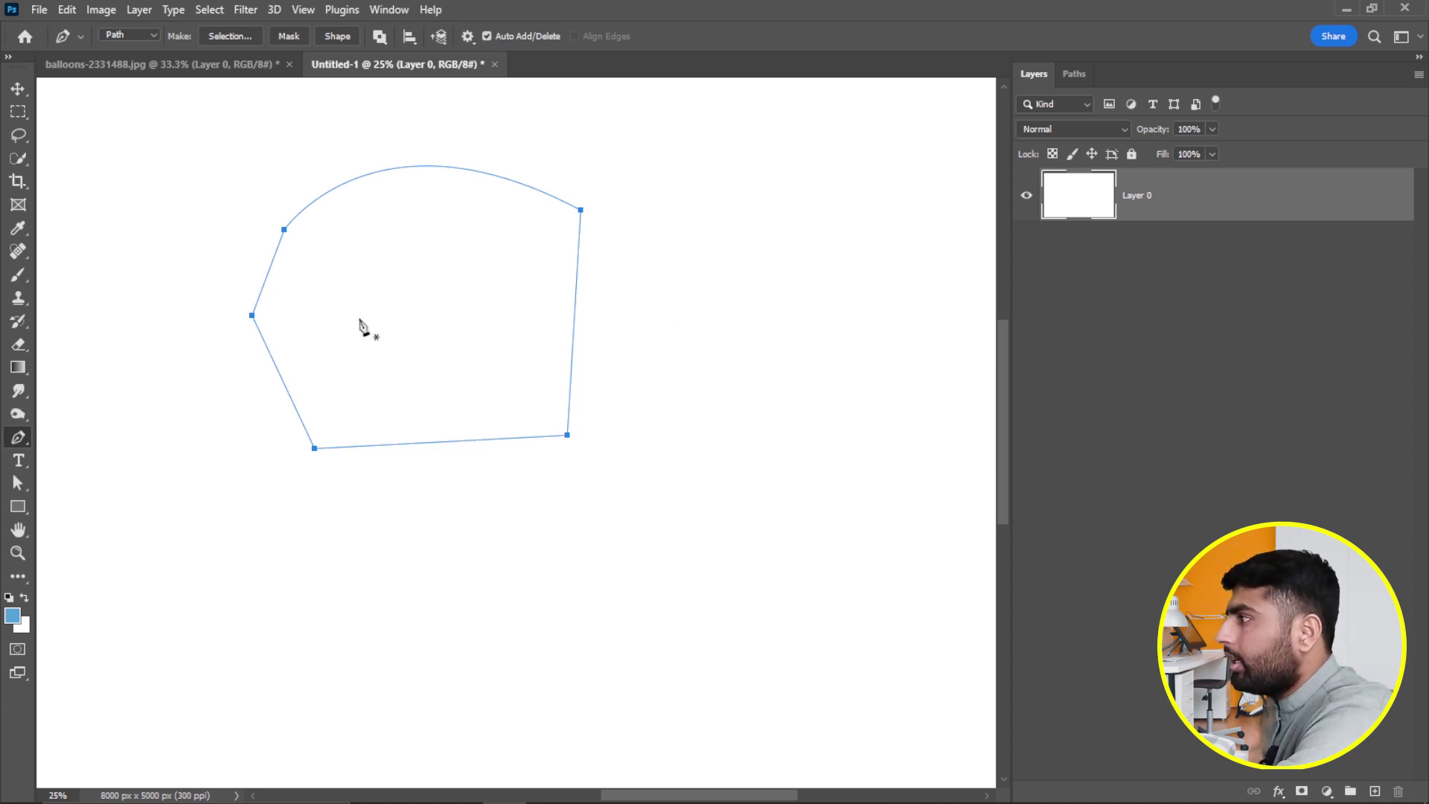
Convert the path to a selection via Make Selection, then undo it.
{"action": "right_click", "coordinate": [436, 171]}
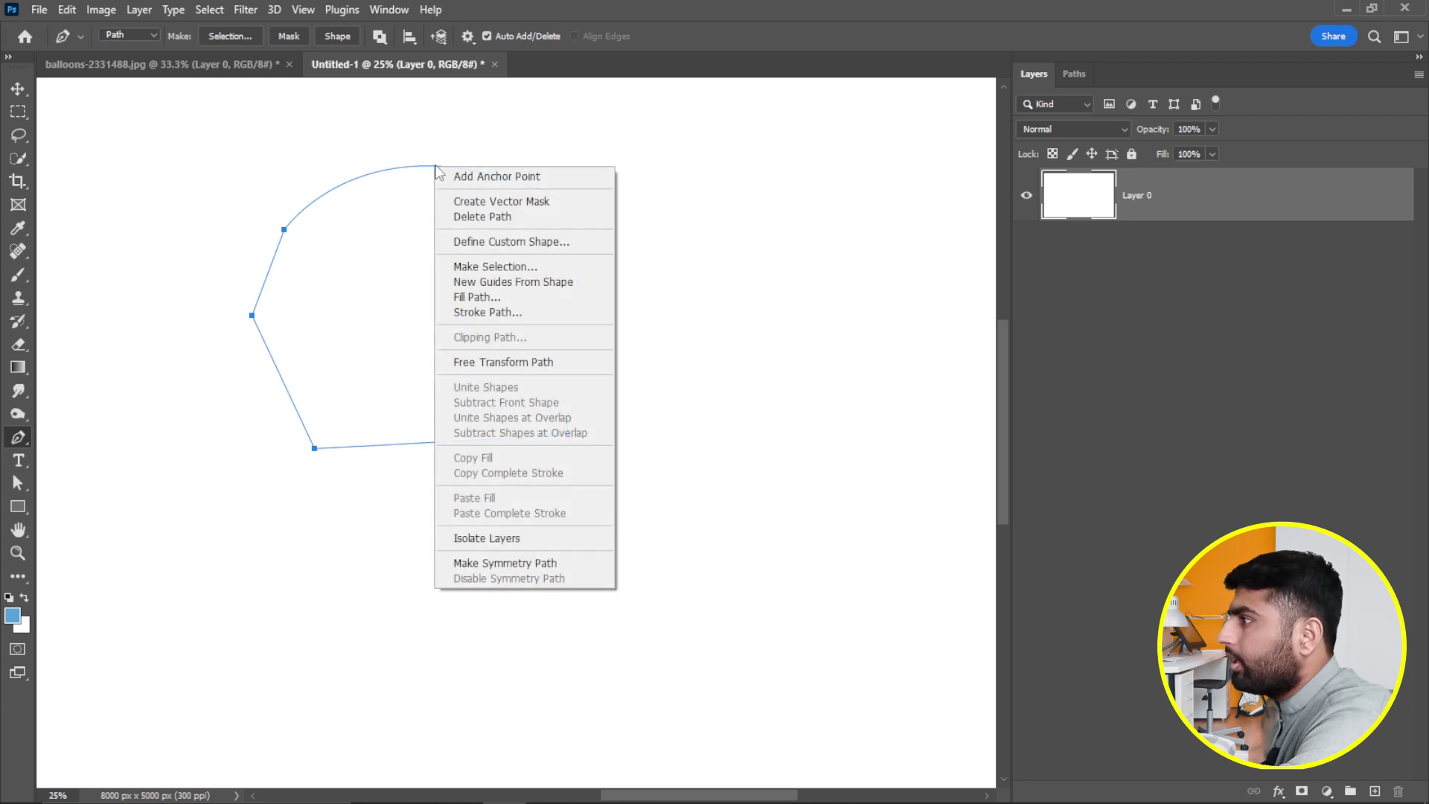
{"action": "left_click", "coordinate": [506, 268]}
{"action": "left_click", "coordinate": [807, 211]}
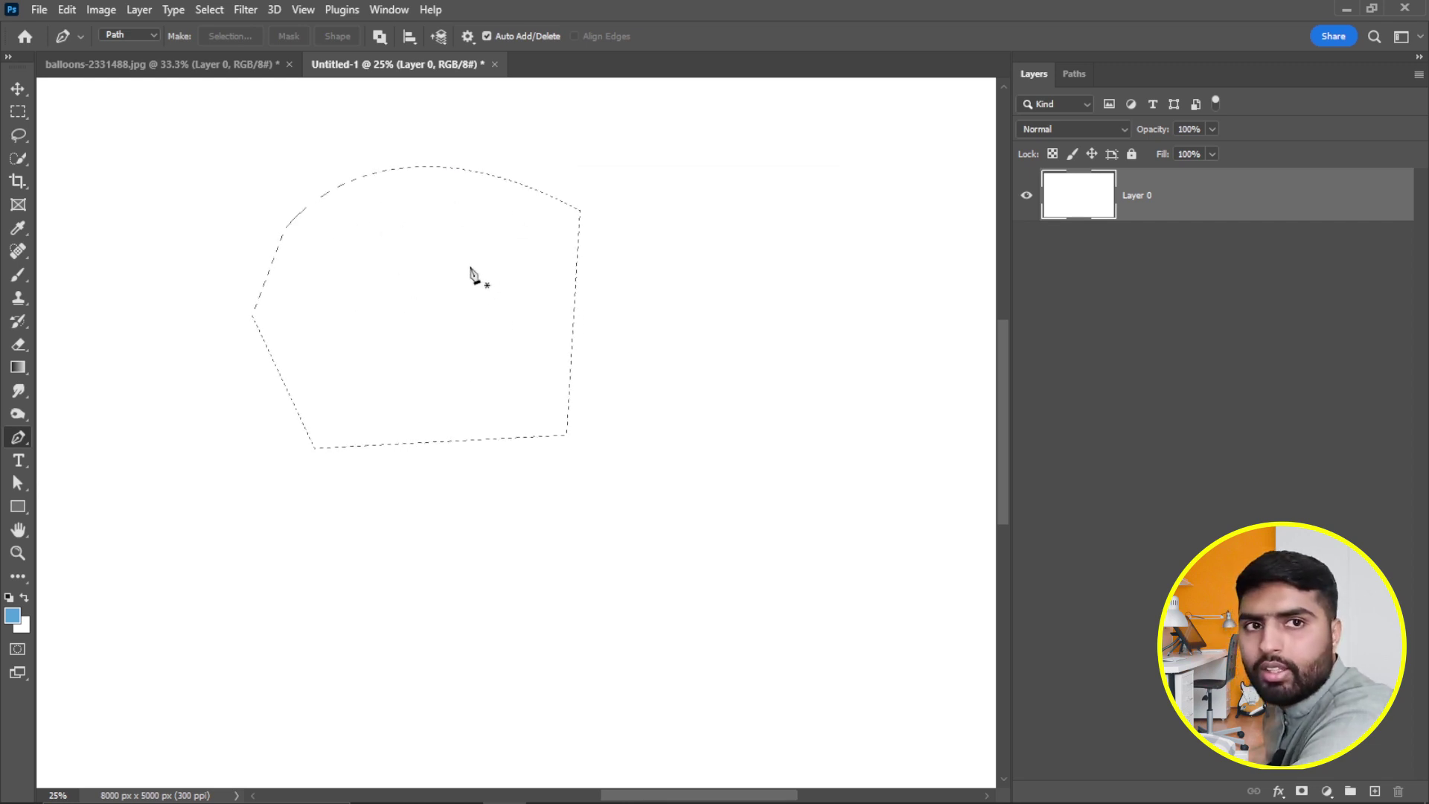
{"action": "key", "text": "ctrl+z"}
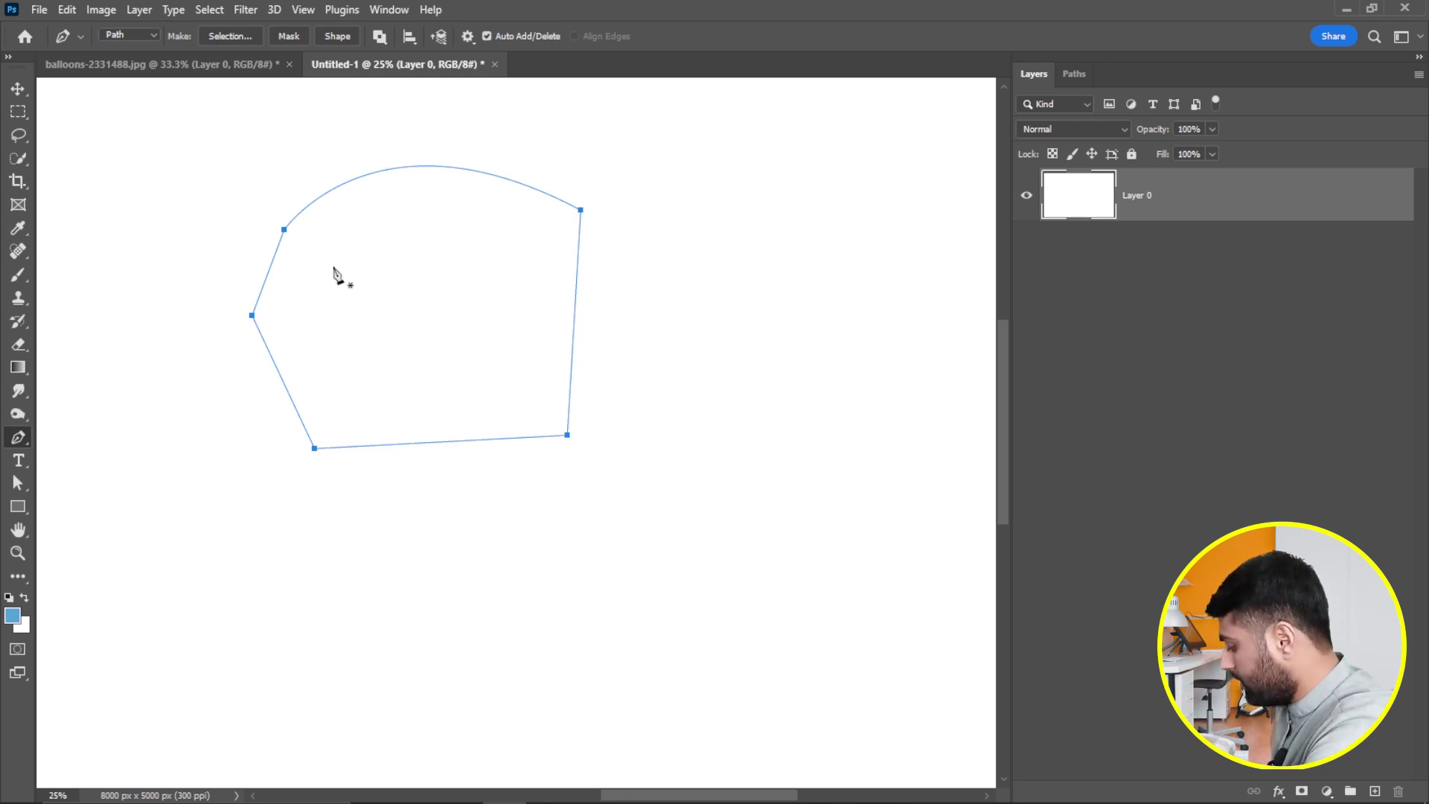
Load the path as a selection with Ctrl+Enter, then deselect with Ctrl+D.
{"action": "right_click", "coordinate": [414, 168]}
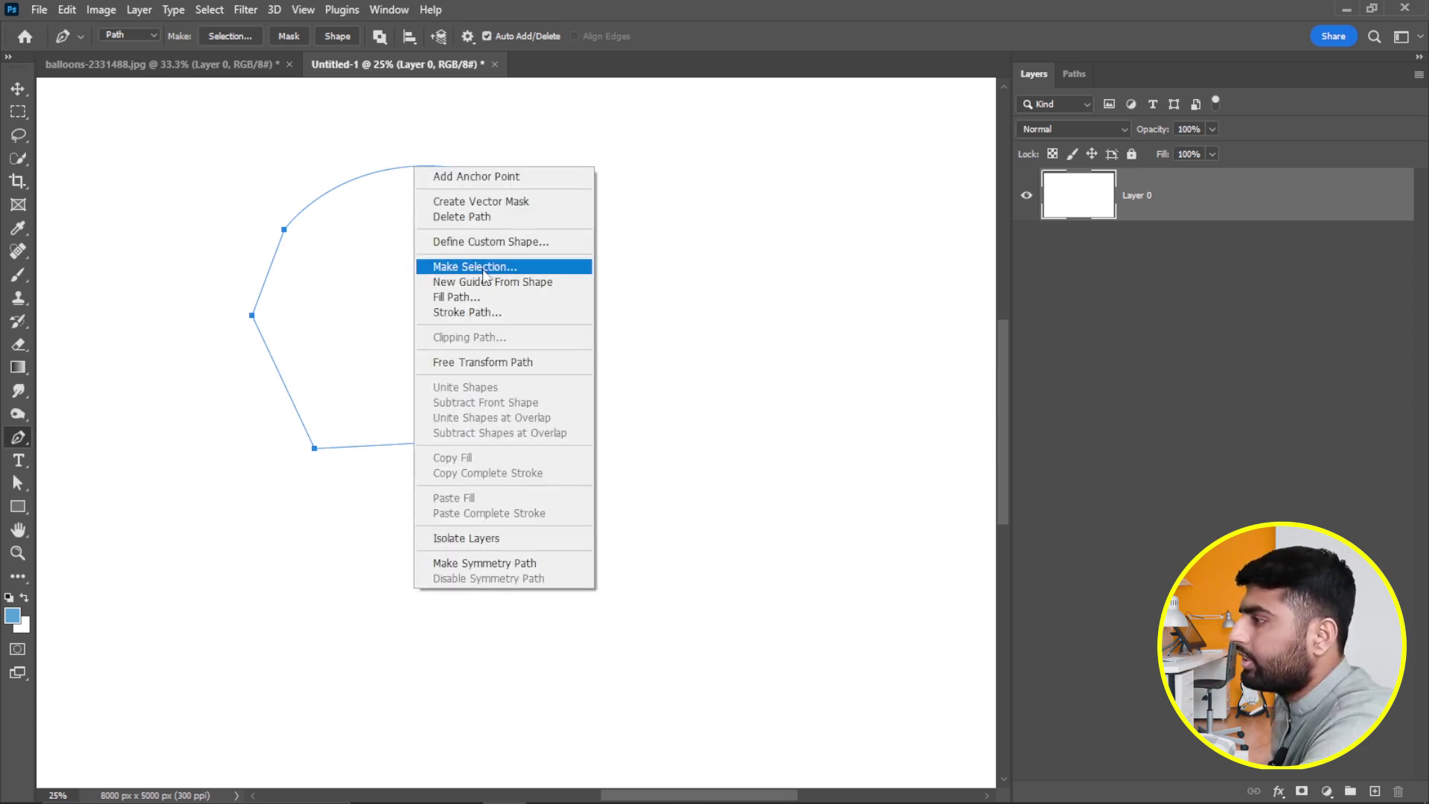
{"action": "left_click", "coordinate": [699, 259]}
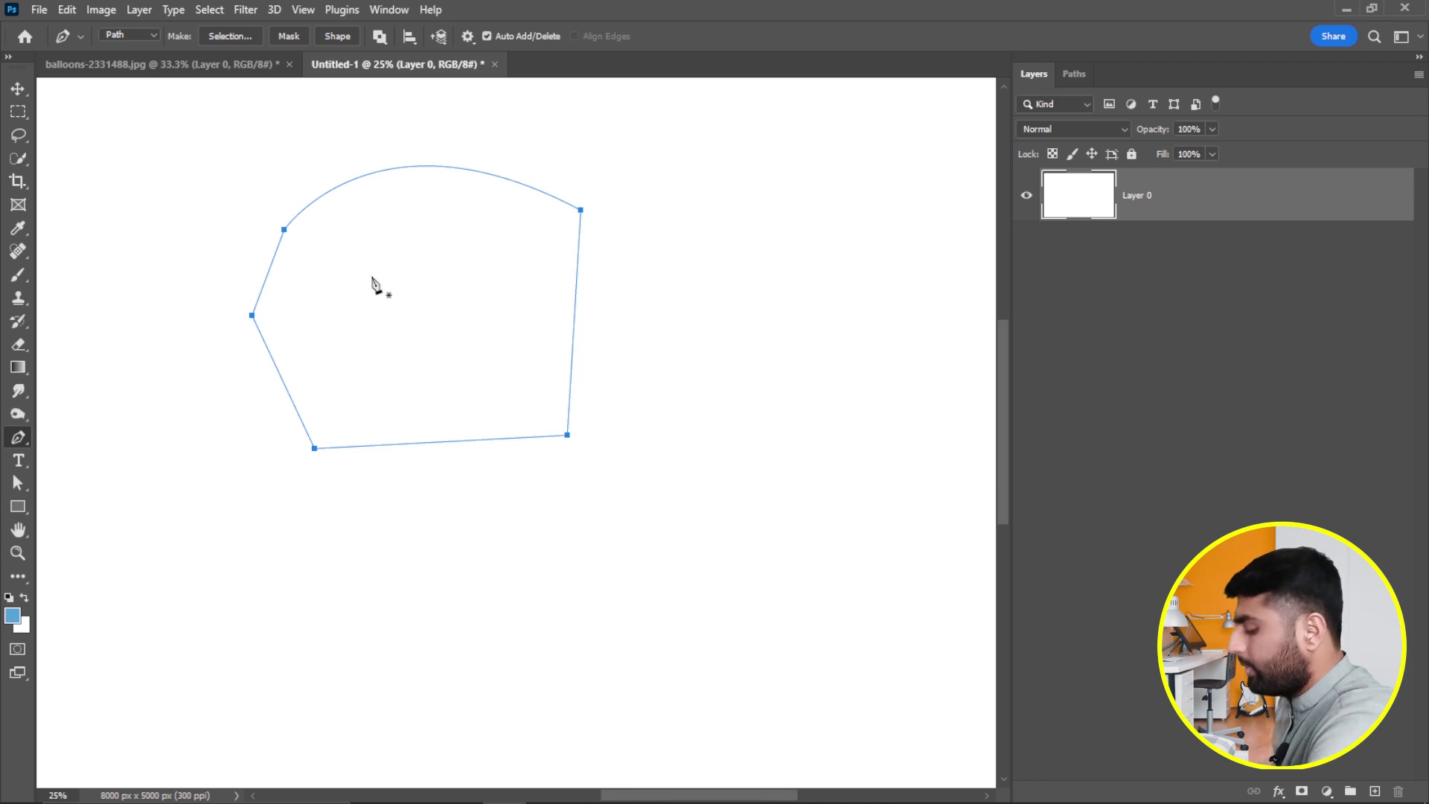
{"action": "key", "text": "ctrl+Return"}
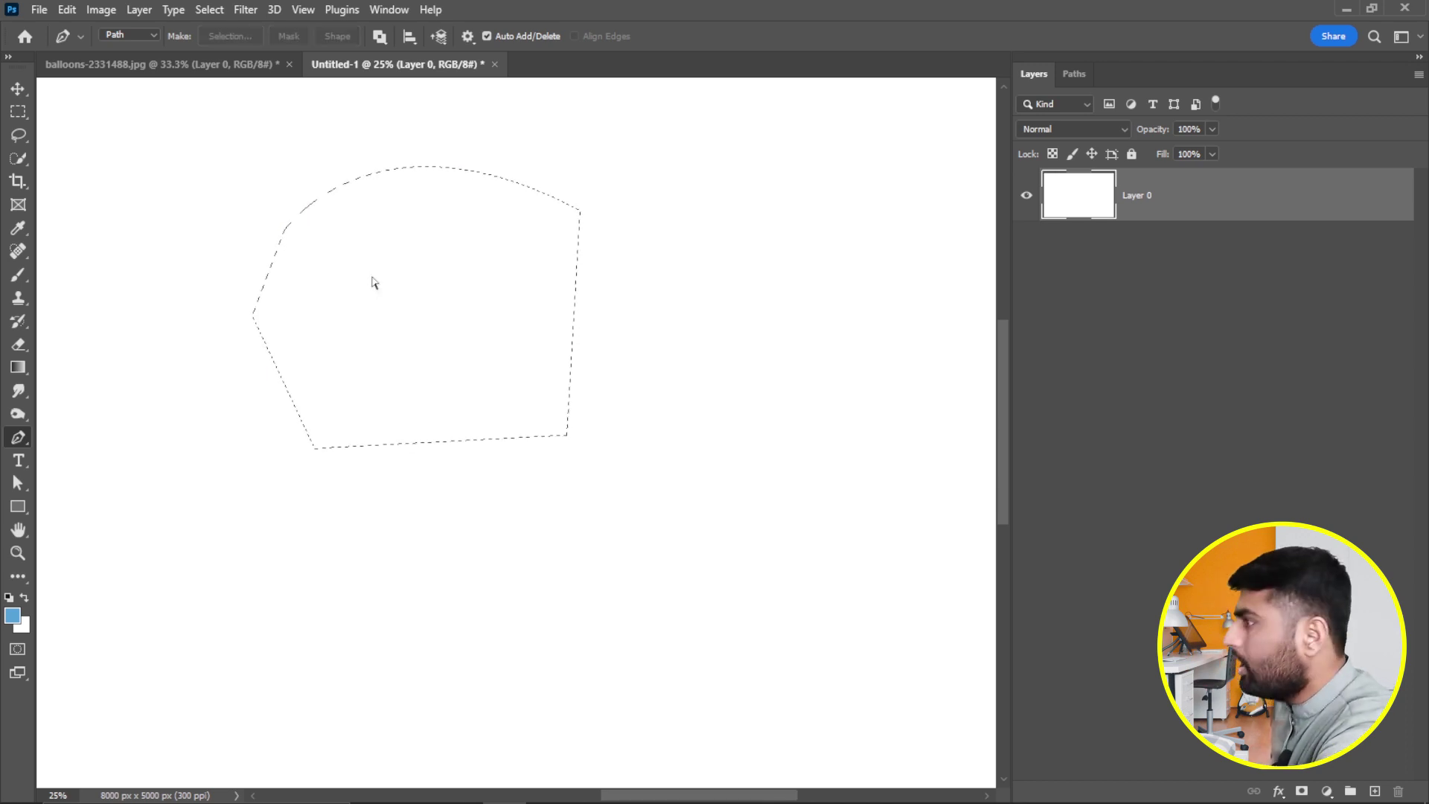
{"action": "key", "text": "ctrl+d"}
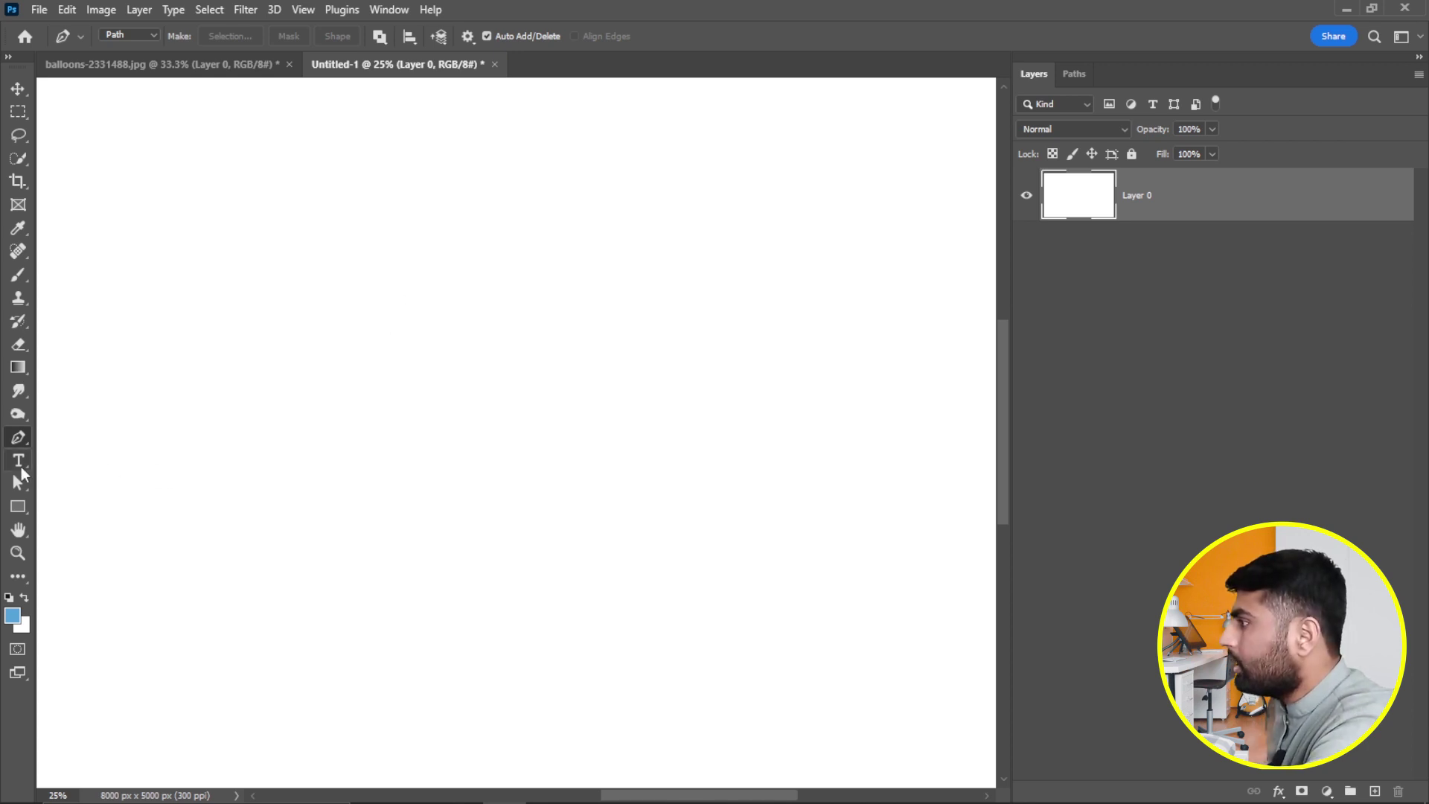
Trace a closed magnetic Freeform Pen path, load it as a selection, then deselect.
{"action": "right_click", "coordinate": [25, 434]}
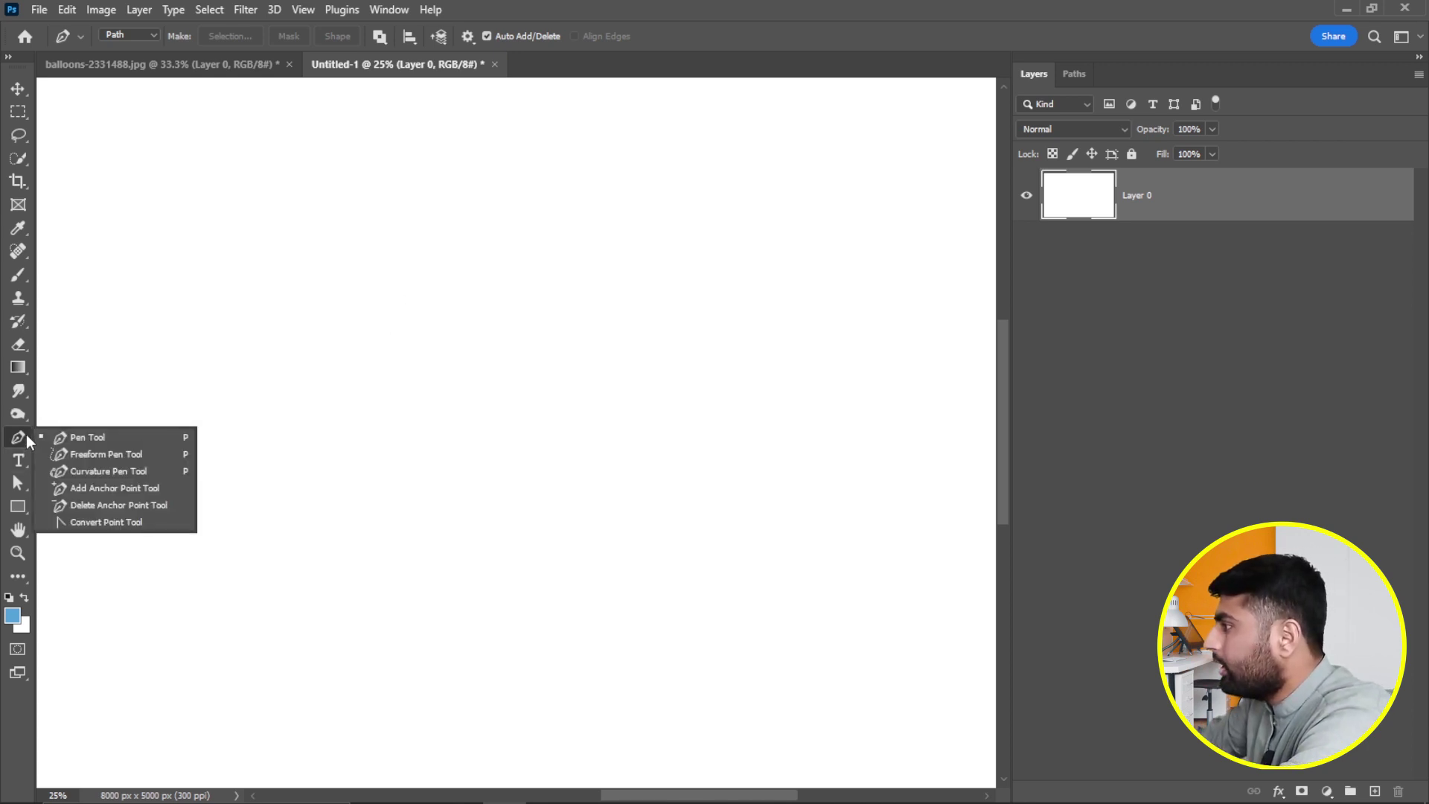
{"action": "left_click", "coordinate": [102, 456]}
{"action": "left_click", "coordinate": [263, 310]}
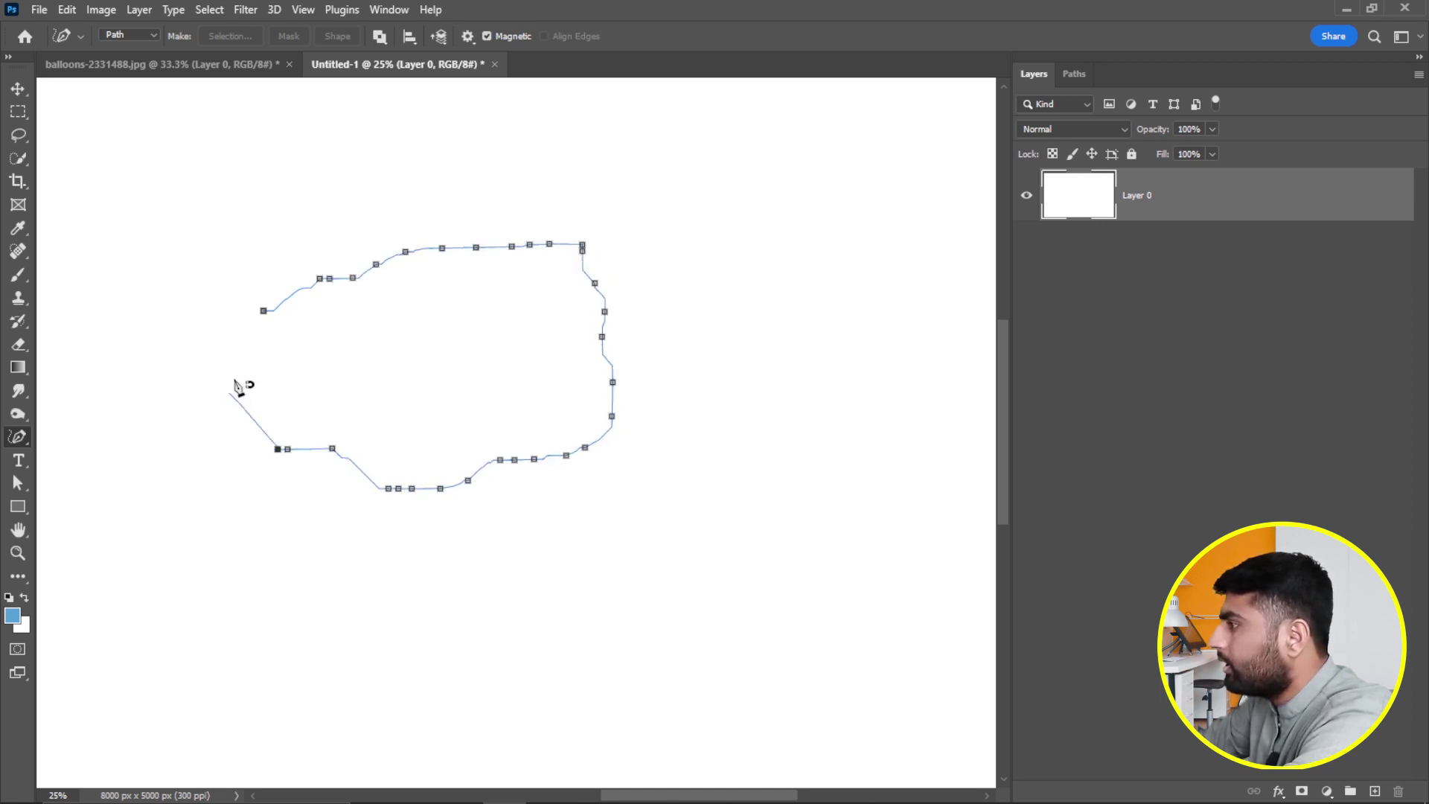
{"action": "left_click", "coordinate": [264, 313]}
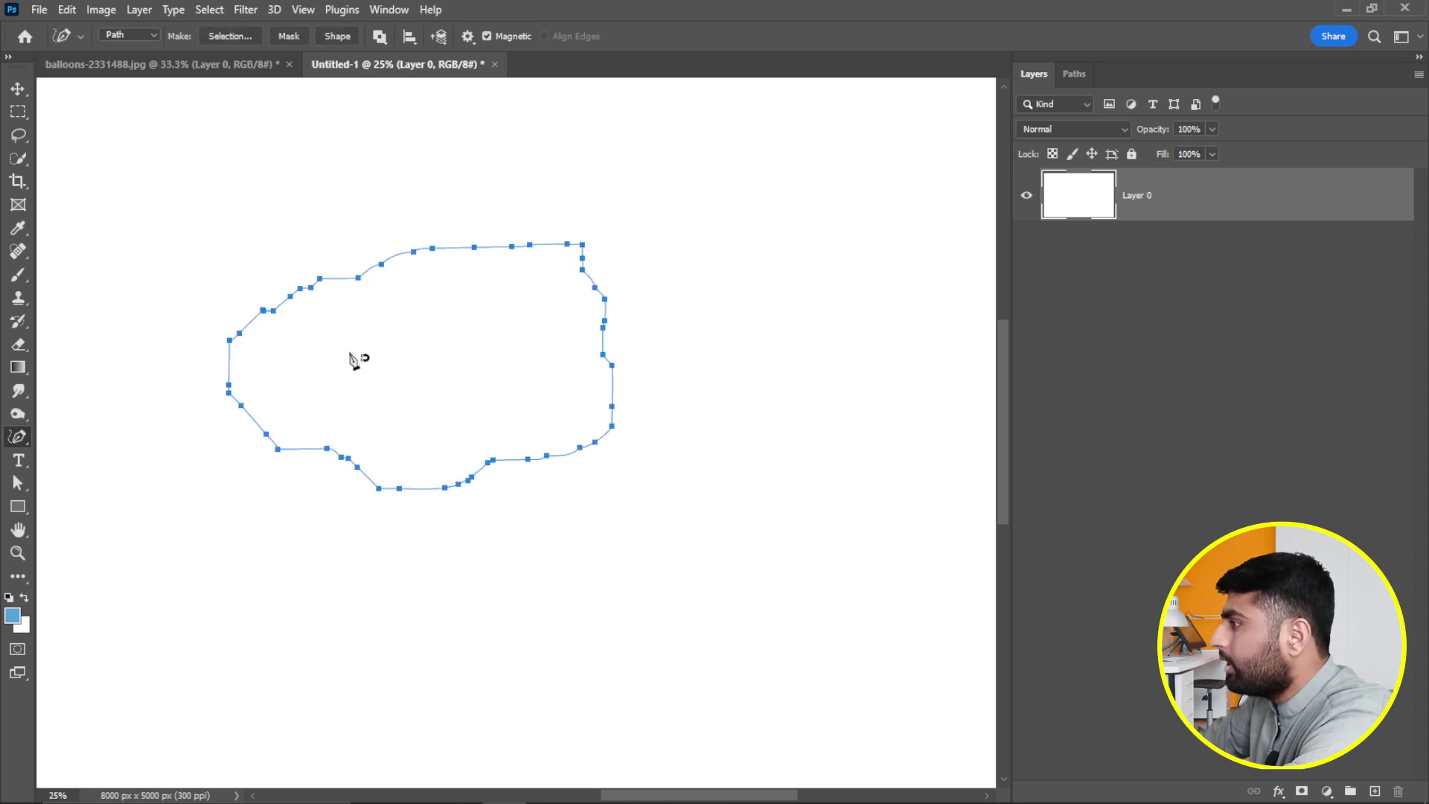
{"action": "key", "text": "ctrl+Return"}
{"action": "key", "text": "ctrl+d"}
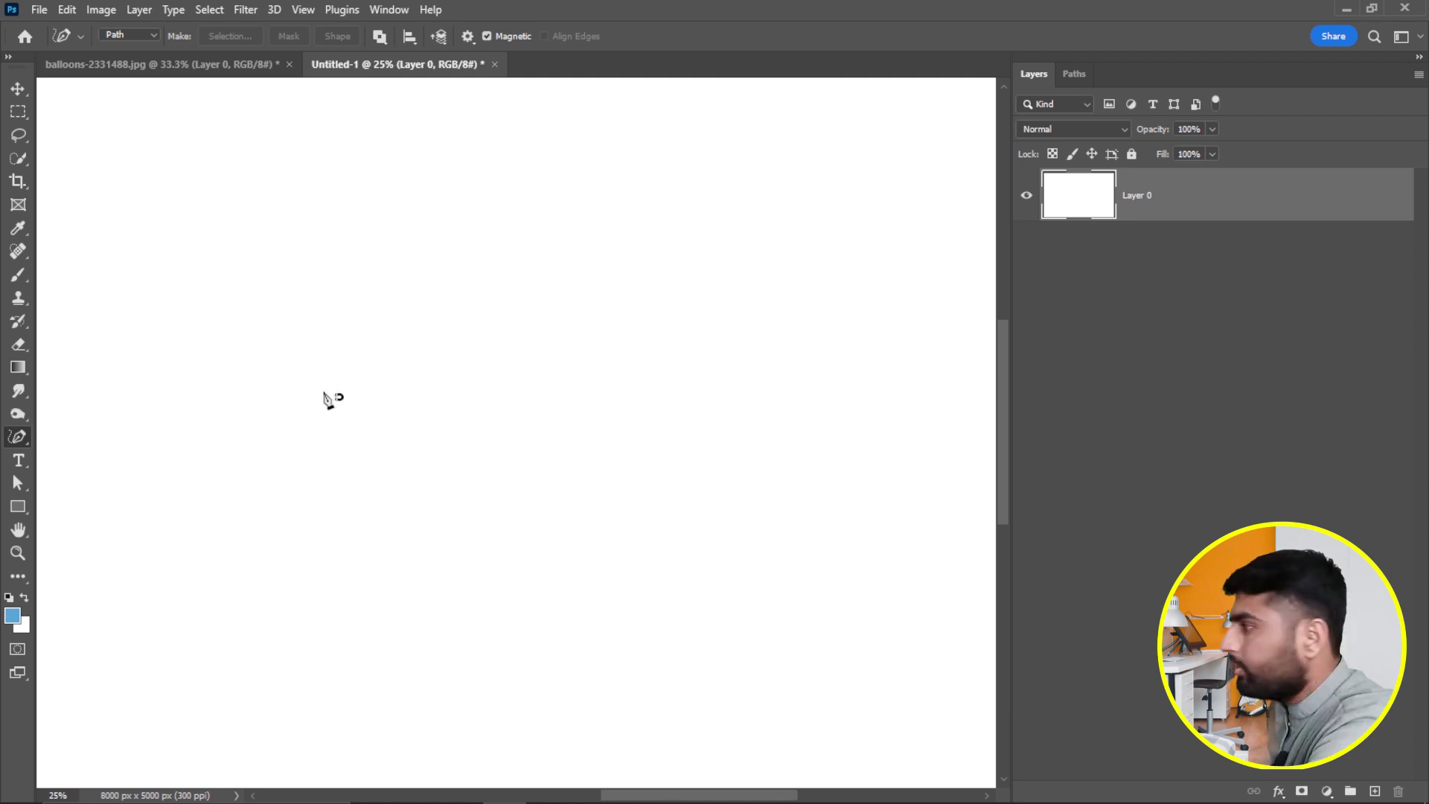
{"action": "right_click", "coordinate": [23, 435]}
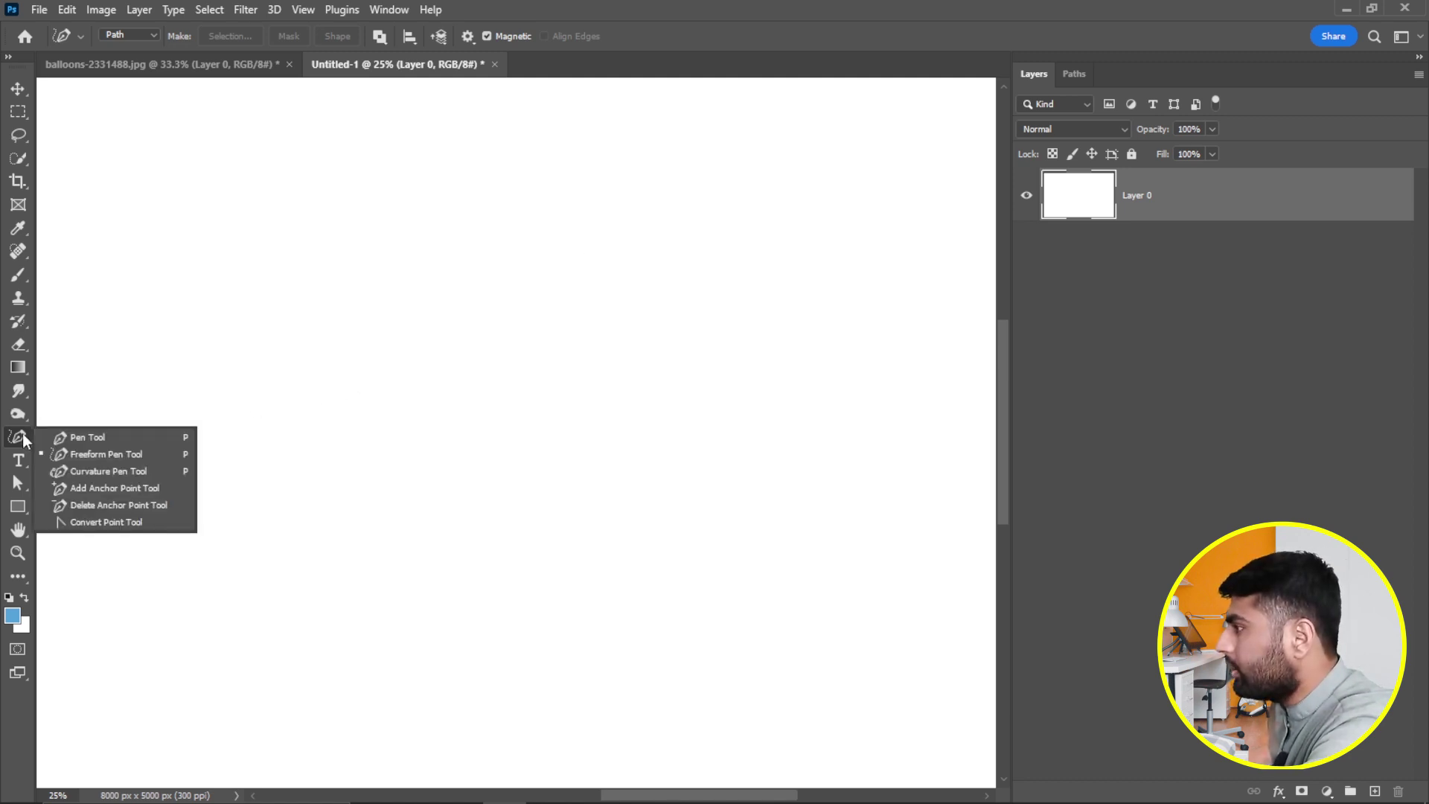
With the Curvature Pen Tool, place points tracing the outer loop and curving inward.
{"action": "left_click", "coordinate": [104, 474]}
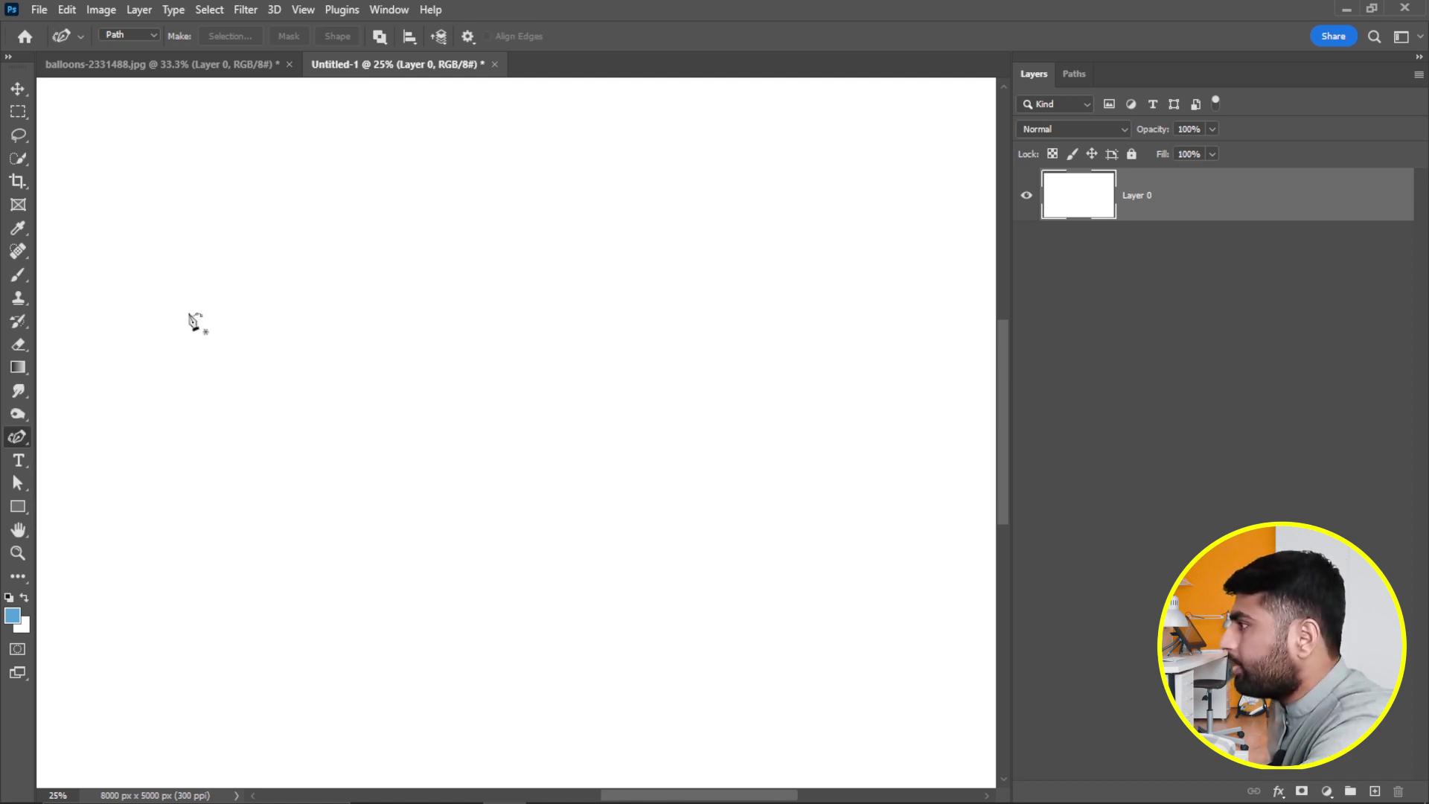
{"action": "left_click", "coordinate": [209, 266]}
{"action": "left_click", "coordinate": [614, 267]}
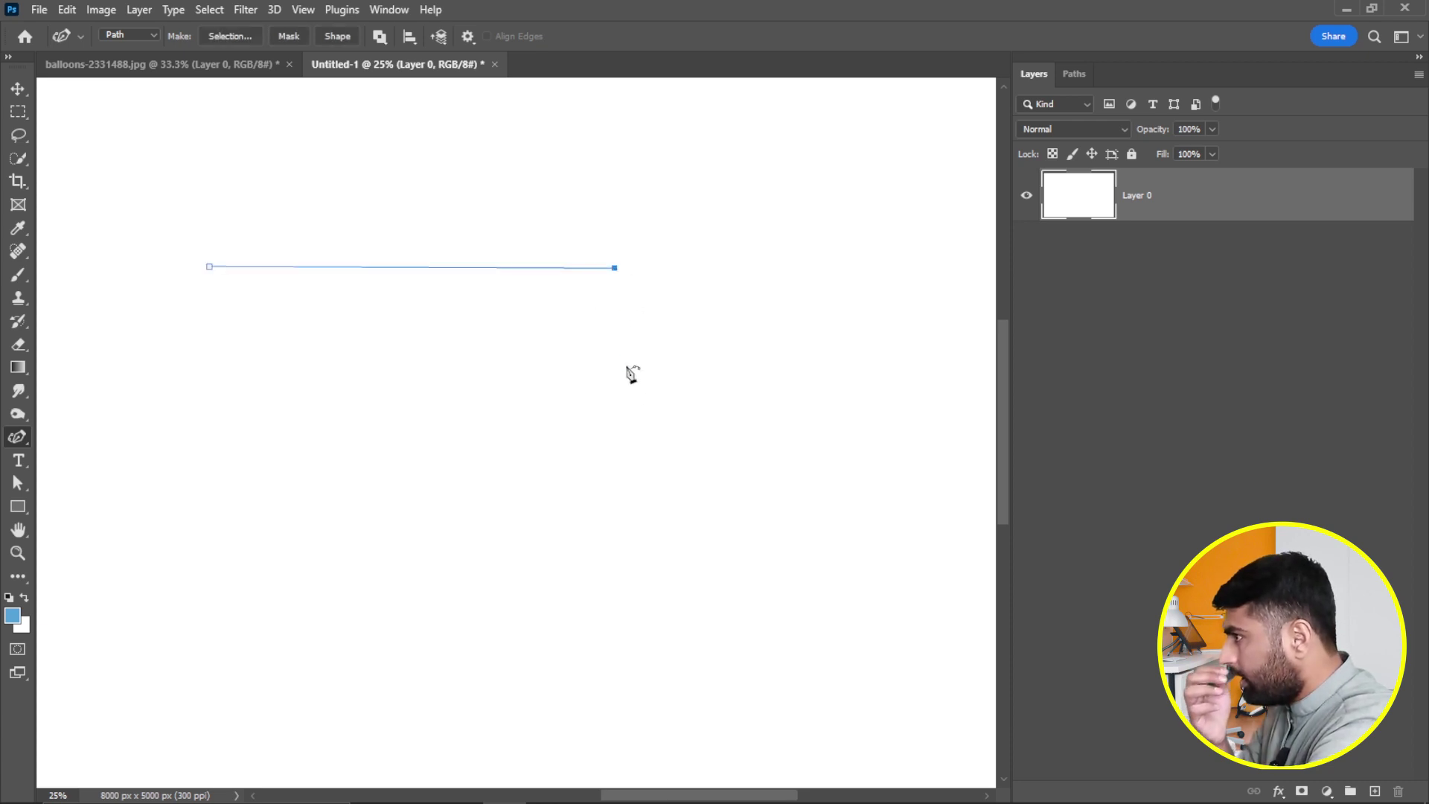
{"action": "left_click", "coordinate": [639, 454]}
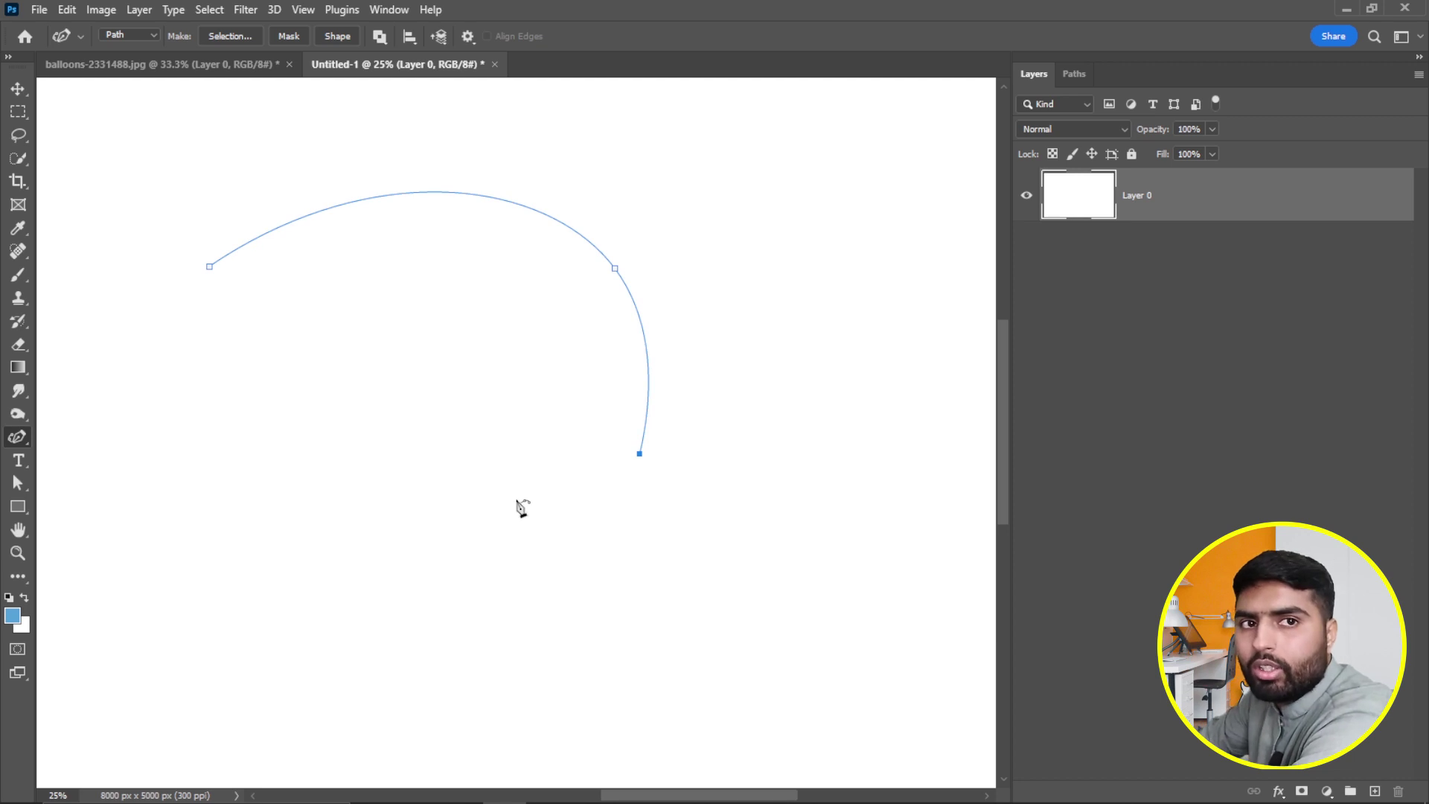
{"action": "left_click", "coordinate": [454, 479]}
{"action": "left_click", "coordinate": [291, 477]}
{"action": "left_click", "coordinate": [392, 378]}
{"action": "left_click", "coordinate": [459, 311]}
{"action": "left_click", "coordinate": [543, 351]}
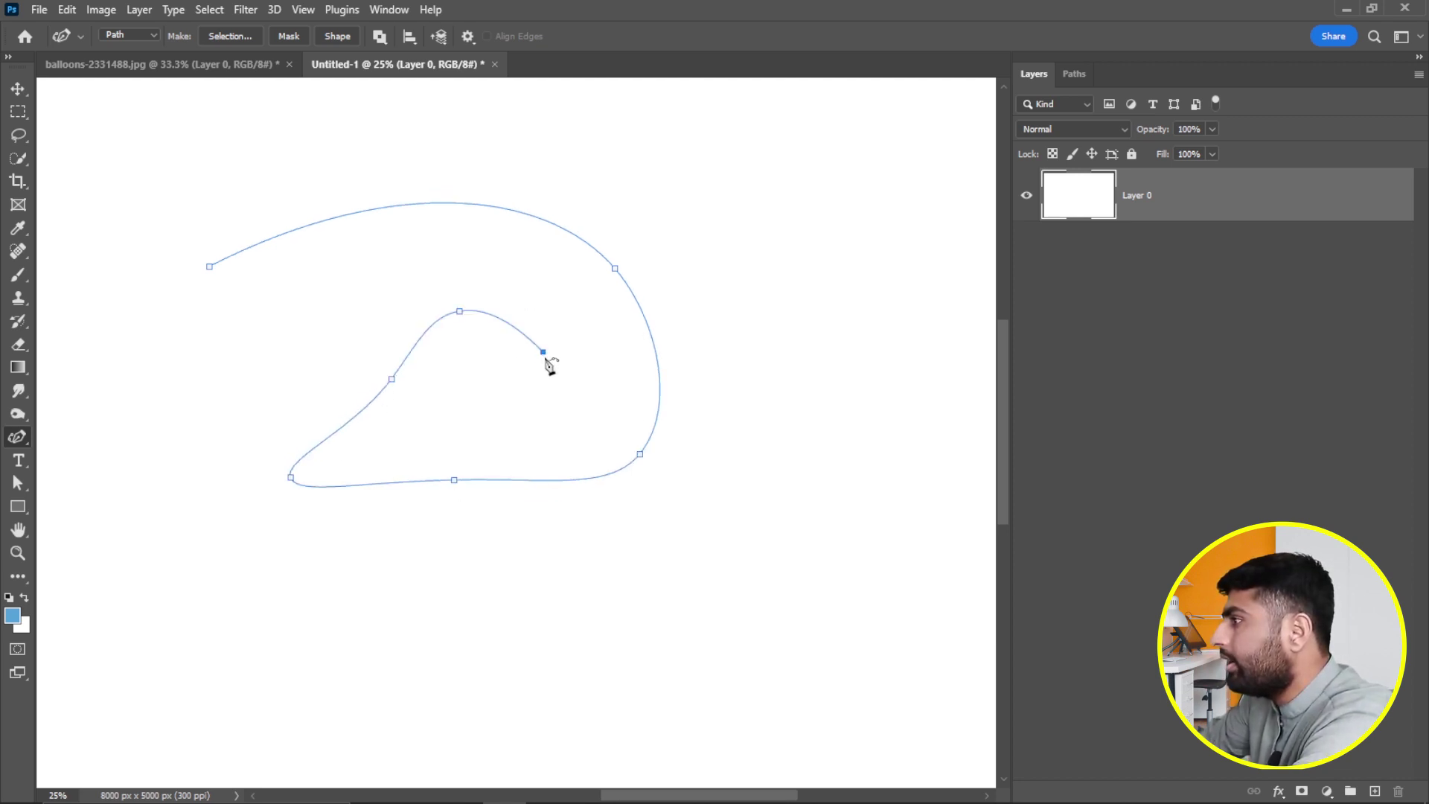
Add the remaining inner curve points, close the path at its start, and load it as a selection.
{"action": "left_click", "coordinate": [627, 342]}
{"action": "left_click", "coordinate": [611, 402]}
{"action": "left_click_drag", "start_coordinate": [610, 402], "coordinate": [580, 429]}
{"action": "left_click", "coordinate": [621, 422]}
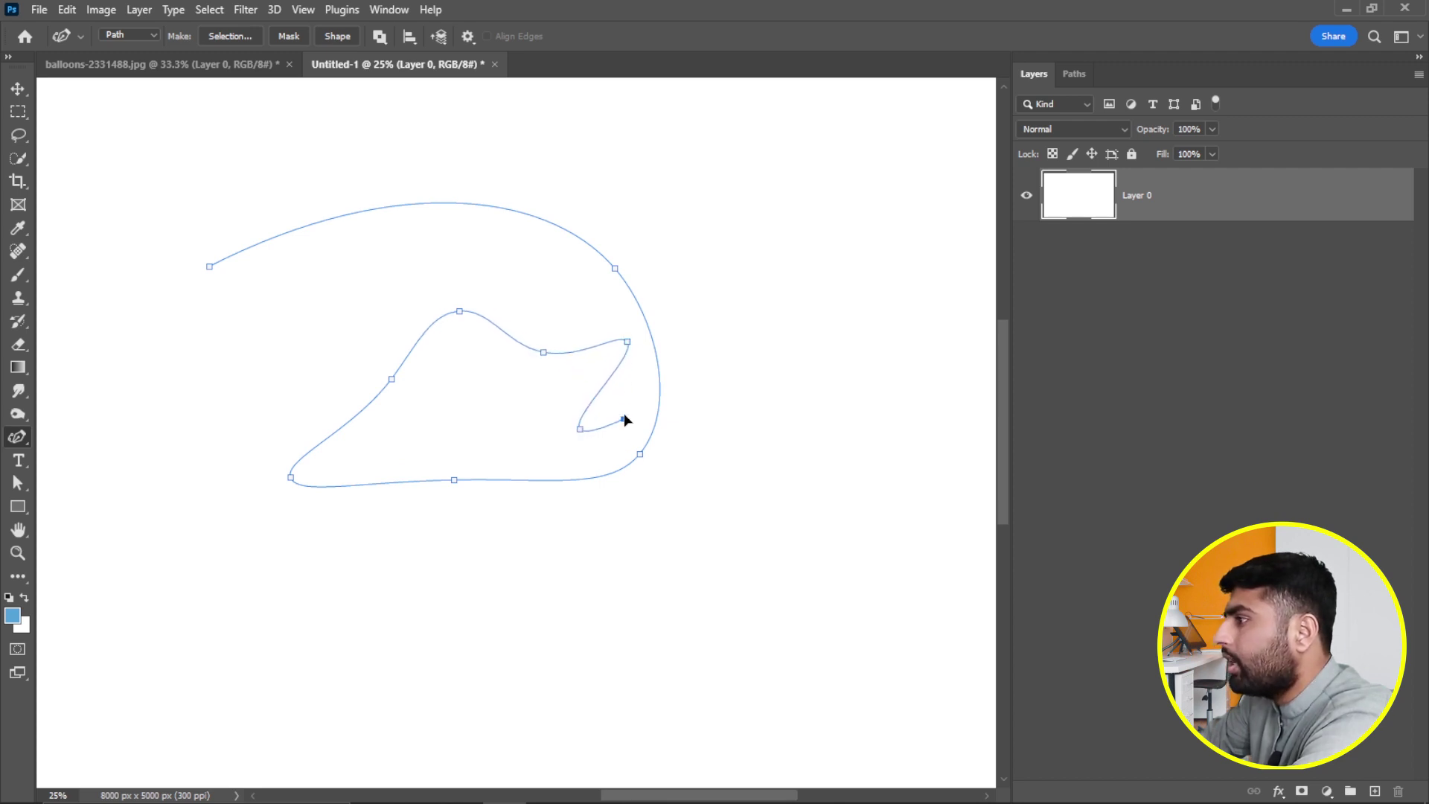
{"action": "left_click", "coordinate": [561, 289]}
{"action": "left_click", "coordinate": [428, 267]}
{"action": "left_click", "coordinate": [325, 299]}
{"action": "left_click_drag", "start_coordinate": [210, 267], "coordinate": [214, 308]}
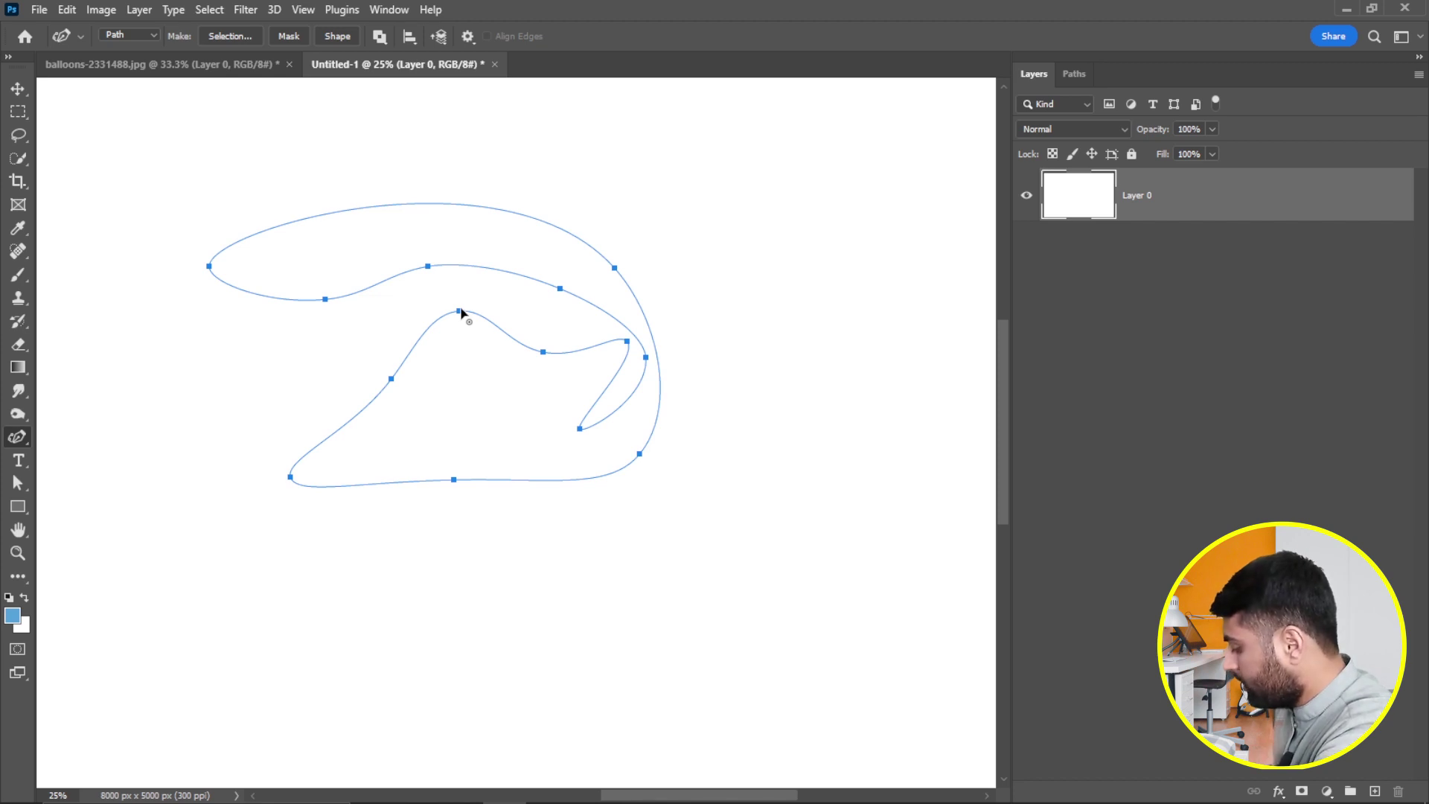
{"action": "key", "text": "ctrl+Return"}
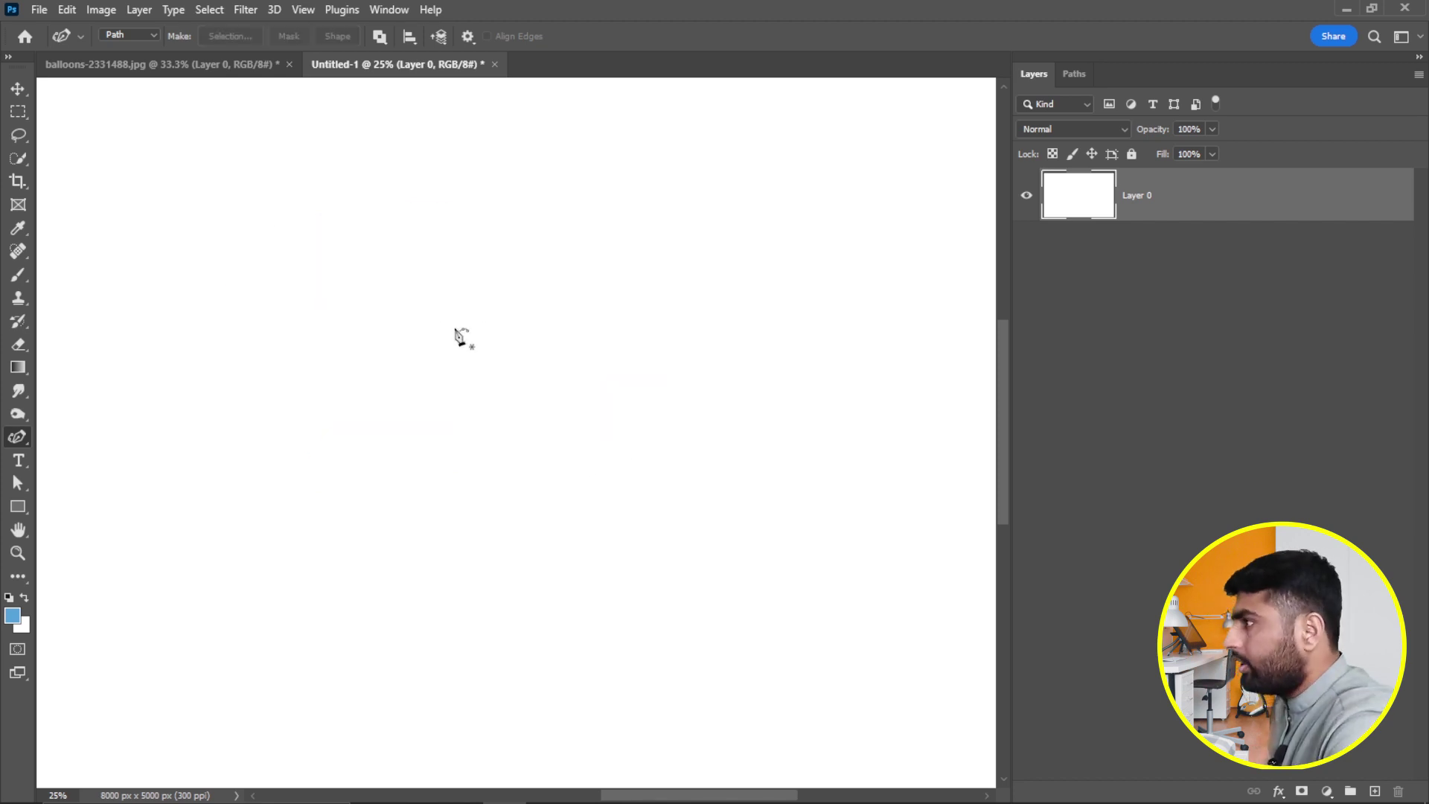
Deselect, then draw a closed four-corner straight-edged path with the standard Pen Tool.
{"action": "key", "text": "ctrl+d"}
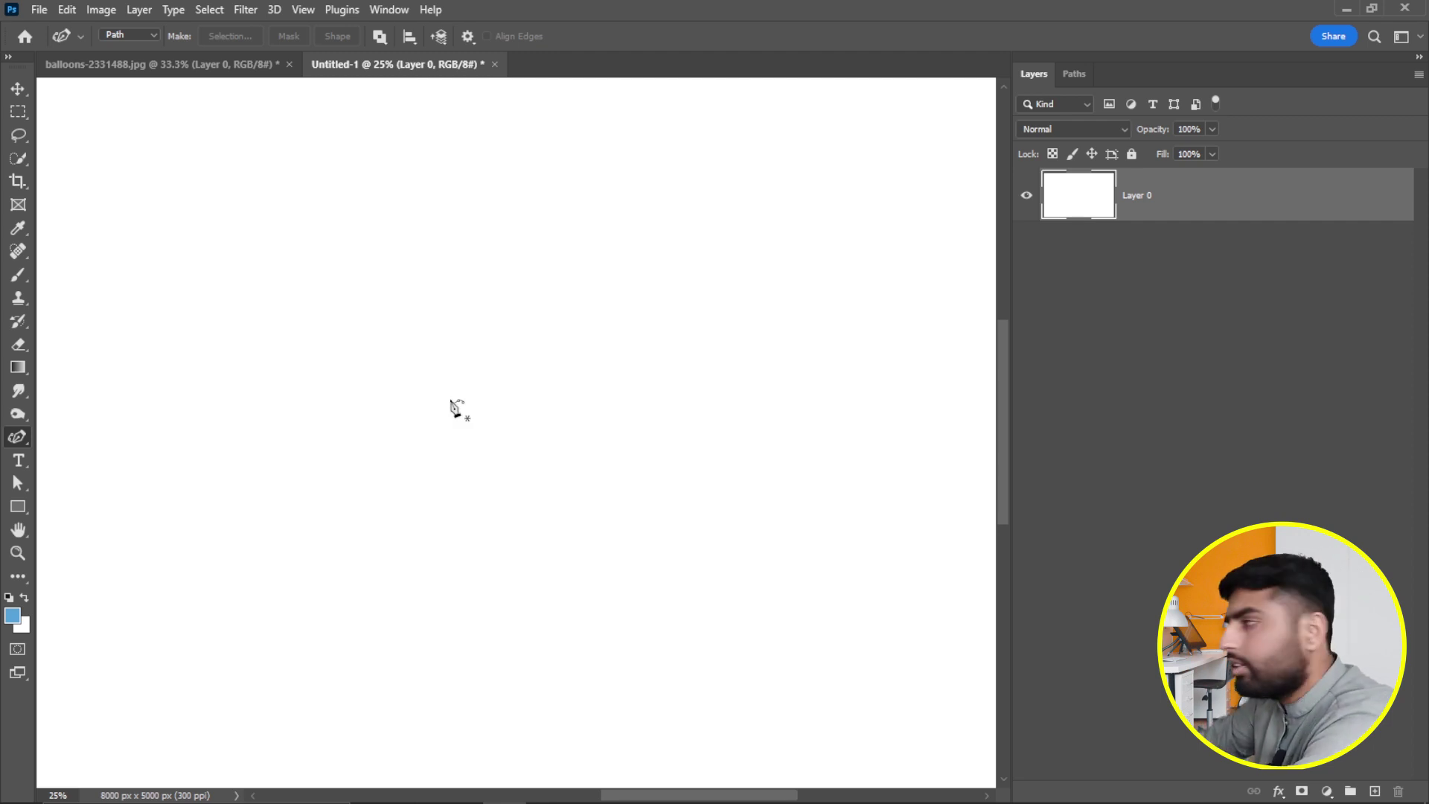
{"action": "right_click", "coordinate": [25, 436]}
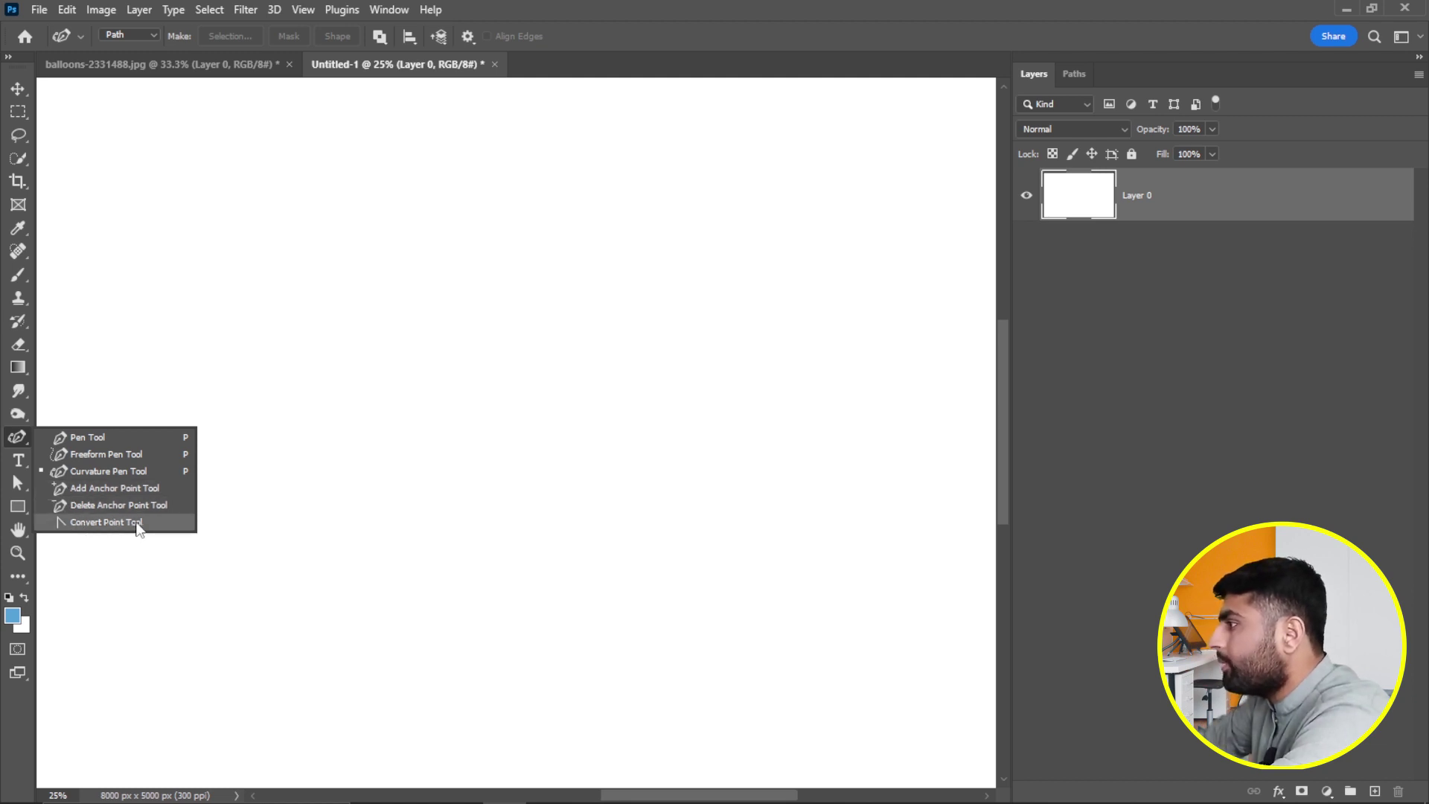
{"action": "left_click", "coordinate": [95, 437]}
{"action": "left_click", "coordinate": [279, 290]}
{"action": "left_click", "coordinate": [596, 241]}
{"action": "left_click", "coordinate": [648, 426]}
{"action": "left_click", "coordinate": [356, 476]}
{"action": "left_click", "coordinate": [278, 290]}
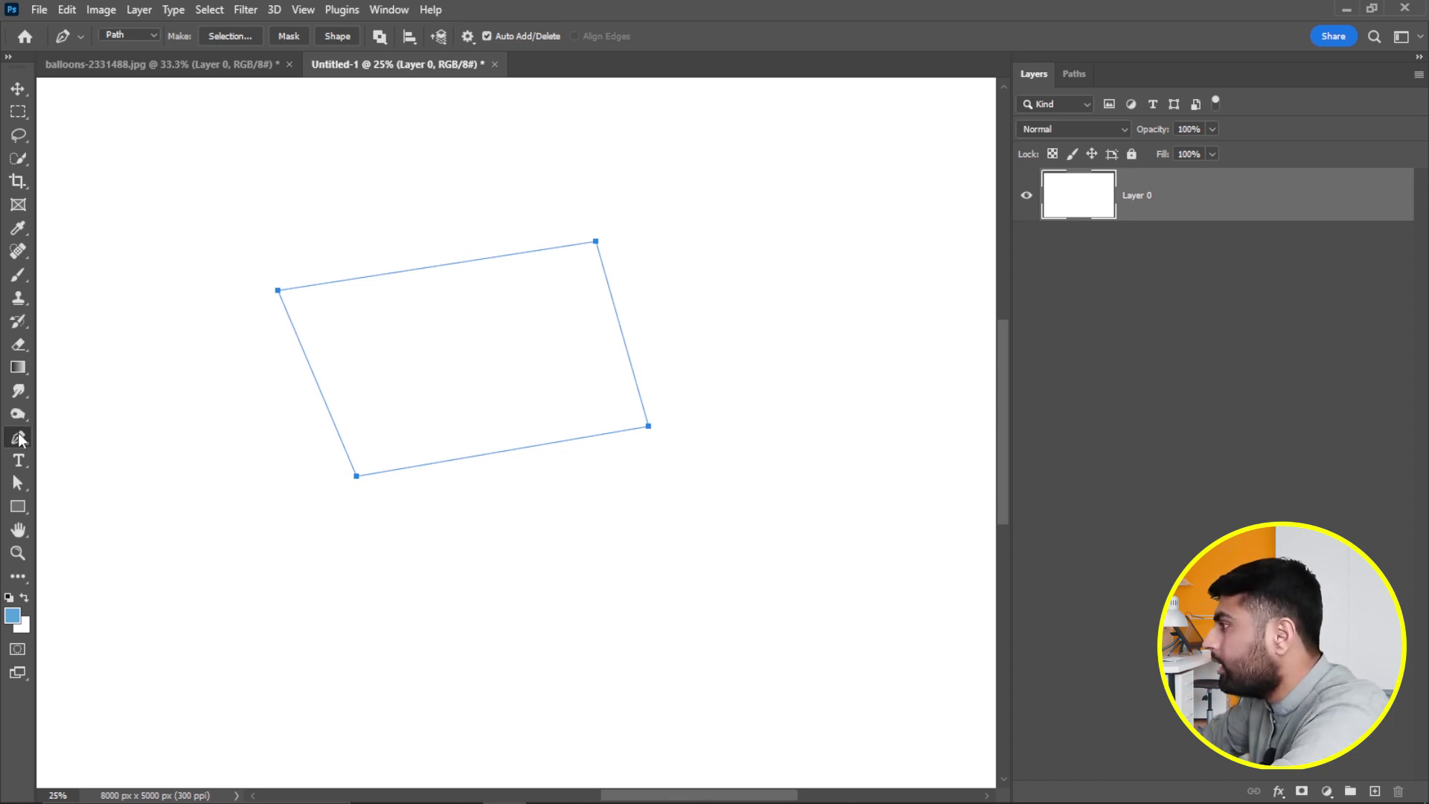
{"action": "right_click", "coordinate": [19, 439]}
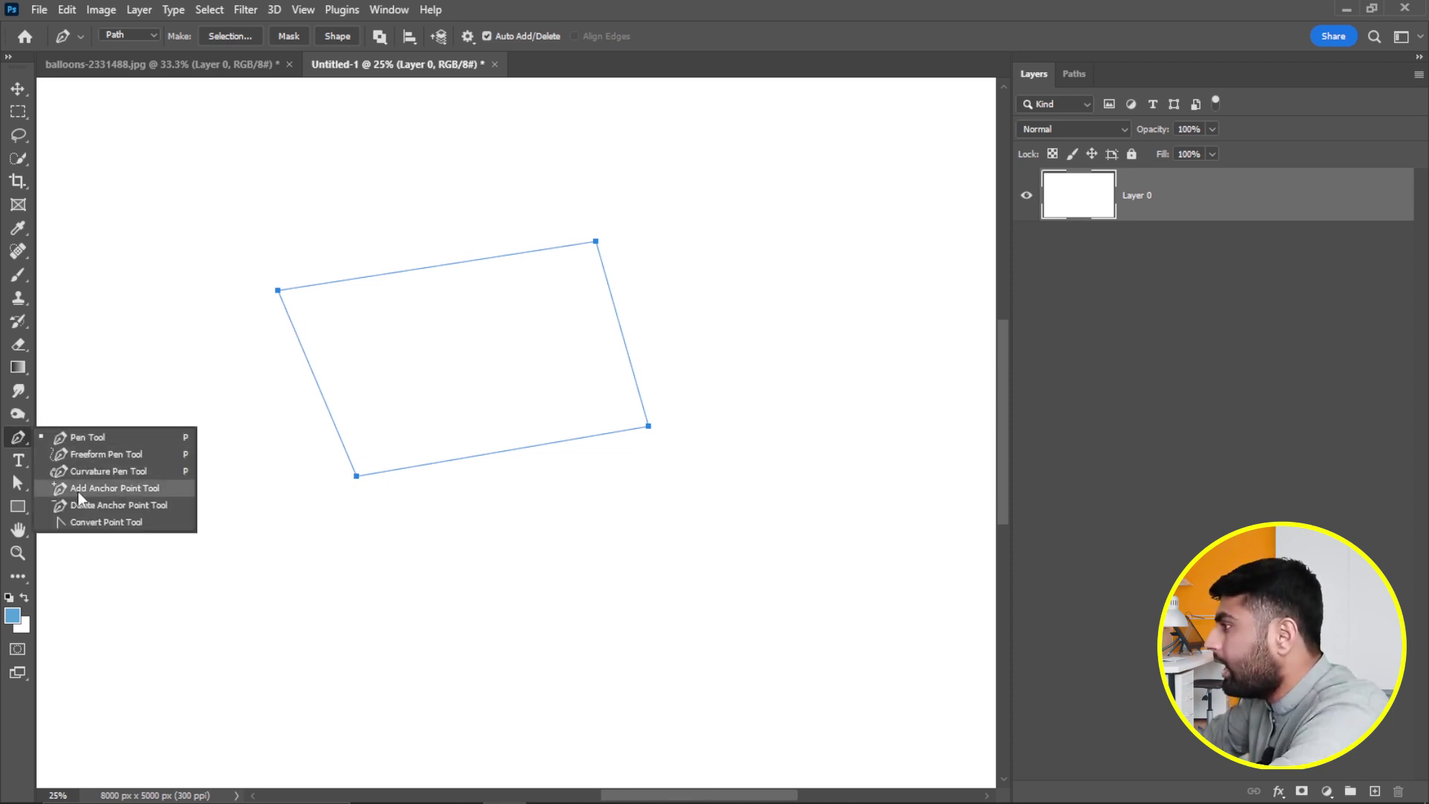
Add an anchor on the left edge, remove the top-middle point, and bow the top edge upward.
{"action": "left_click", "coordinate": [78, 488]}
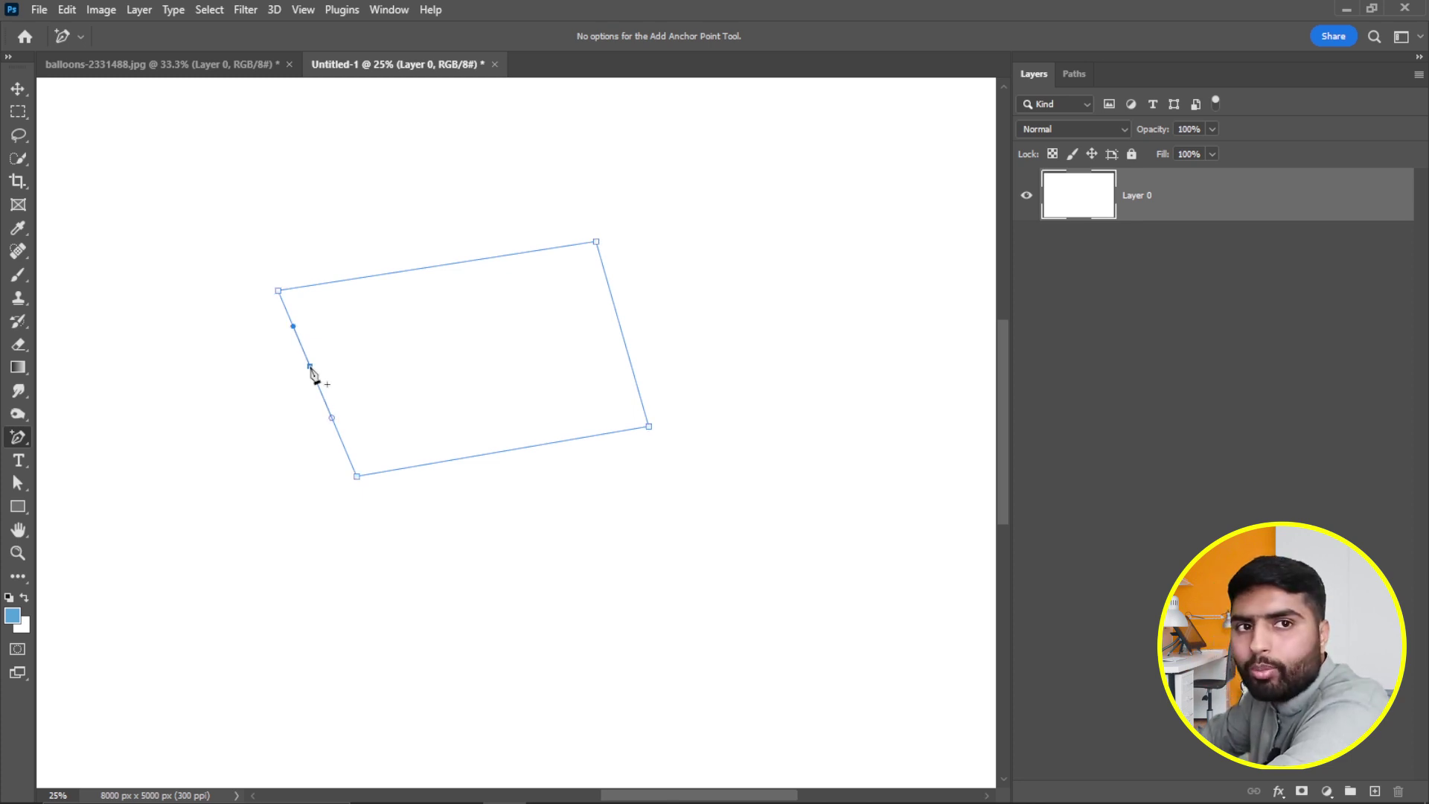
{"action": "left_click", "coordinate": [309, 366]}
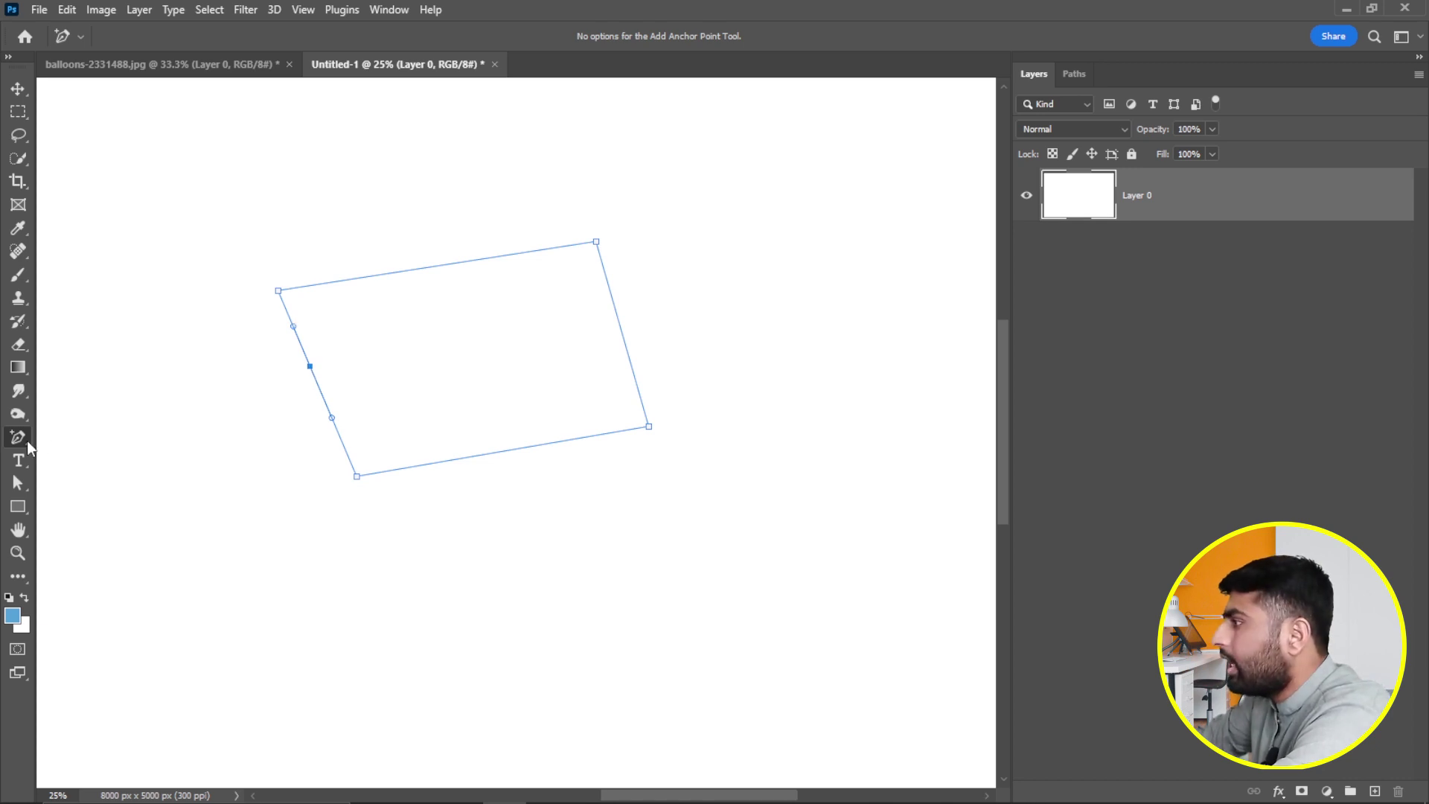
{"action": "right_click", "coordinate": [23, 444]}
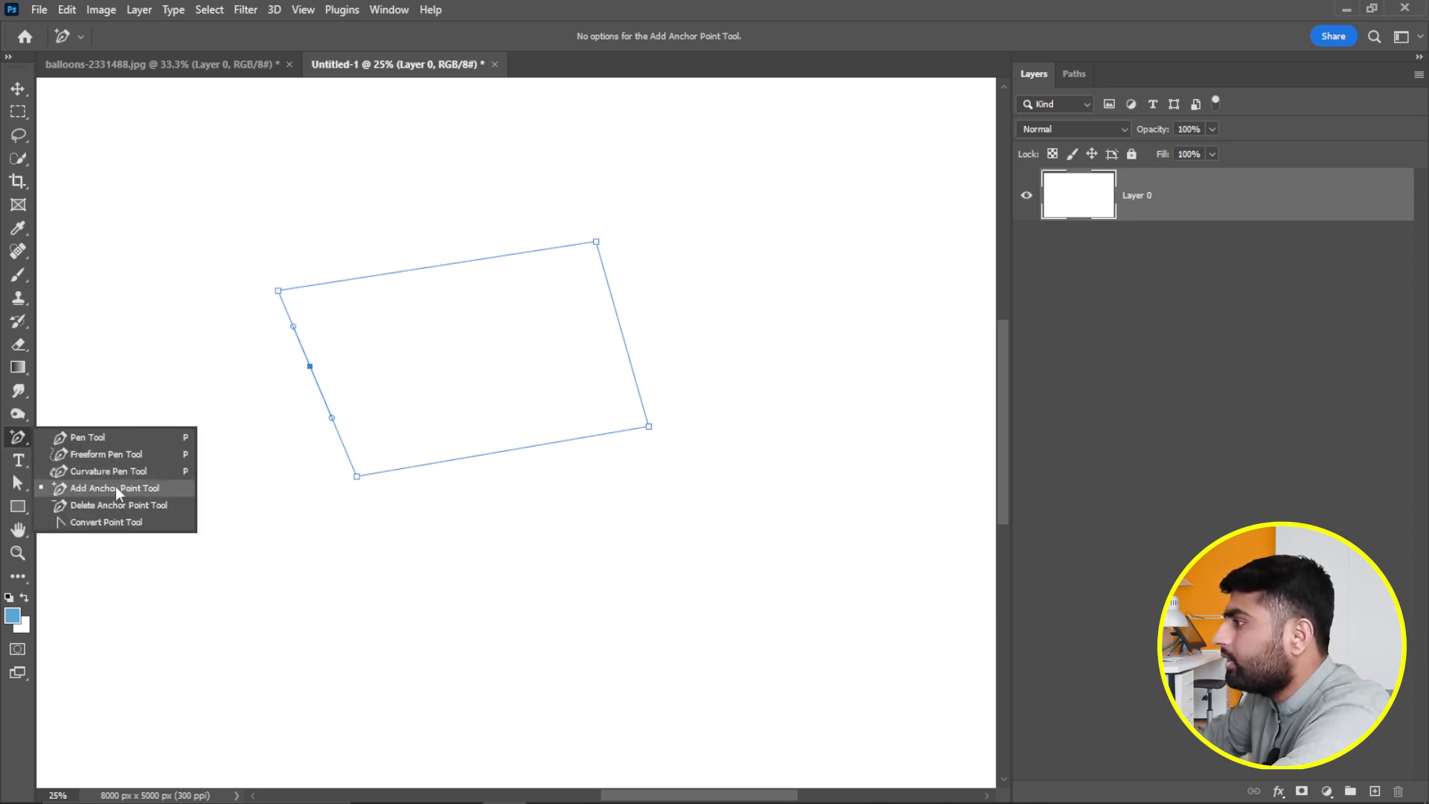
{"action": "left_click", "coordinate": [82, 437]}
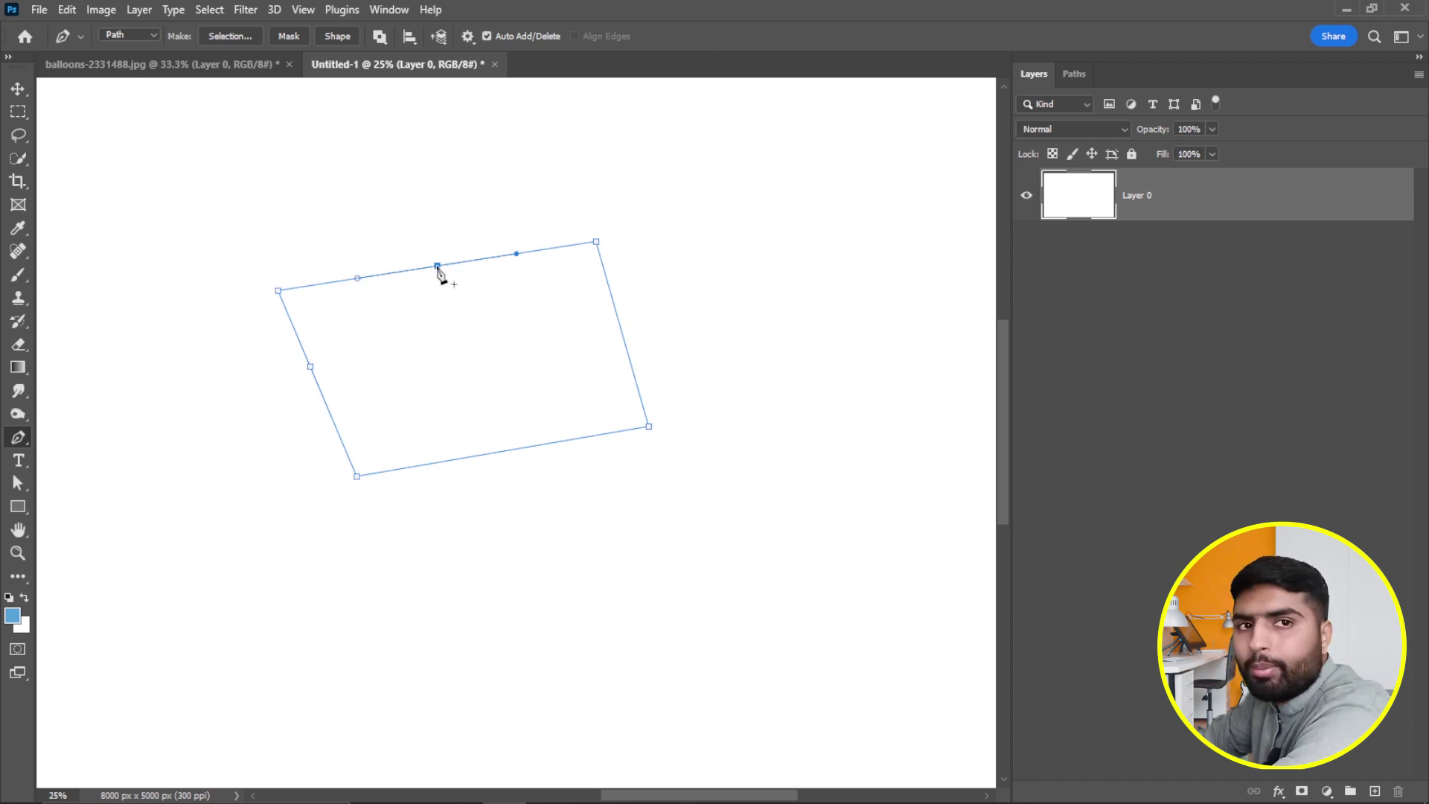
{"action": "left_click", "coordinate": [437, 266]}
{"action": "mouse_move", "coordinate": [440, 239]}
{"action": "left_mouse_down"}
{"action": "mouse_move", "coordinate": [458, 223]}
{"action": "mouse_move", "coordinate": [439, 282]}
{"action": "mouse_move", "coordinate": [463, 336]}
{"action": "mouse_move", "coordinate": [428, 212]}
{"action": "left_mouse_up"}
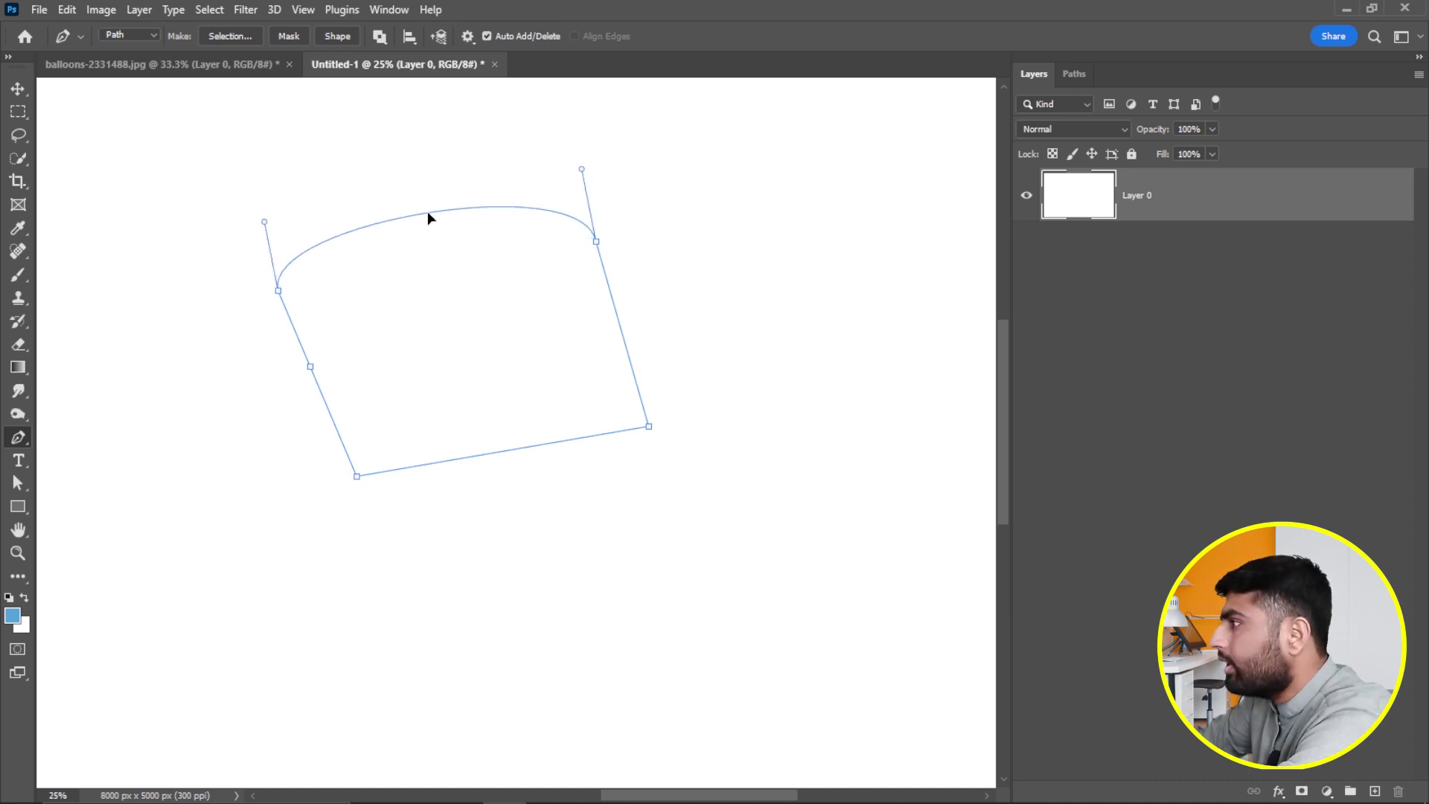
{"action": "right_click", "coordinate": [23, 444]}
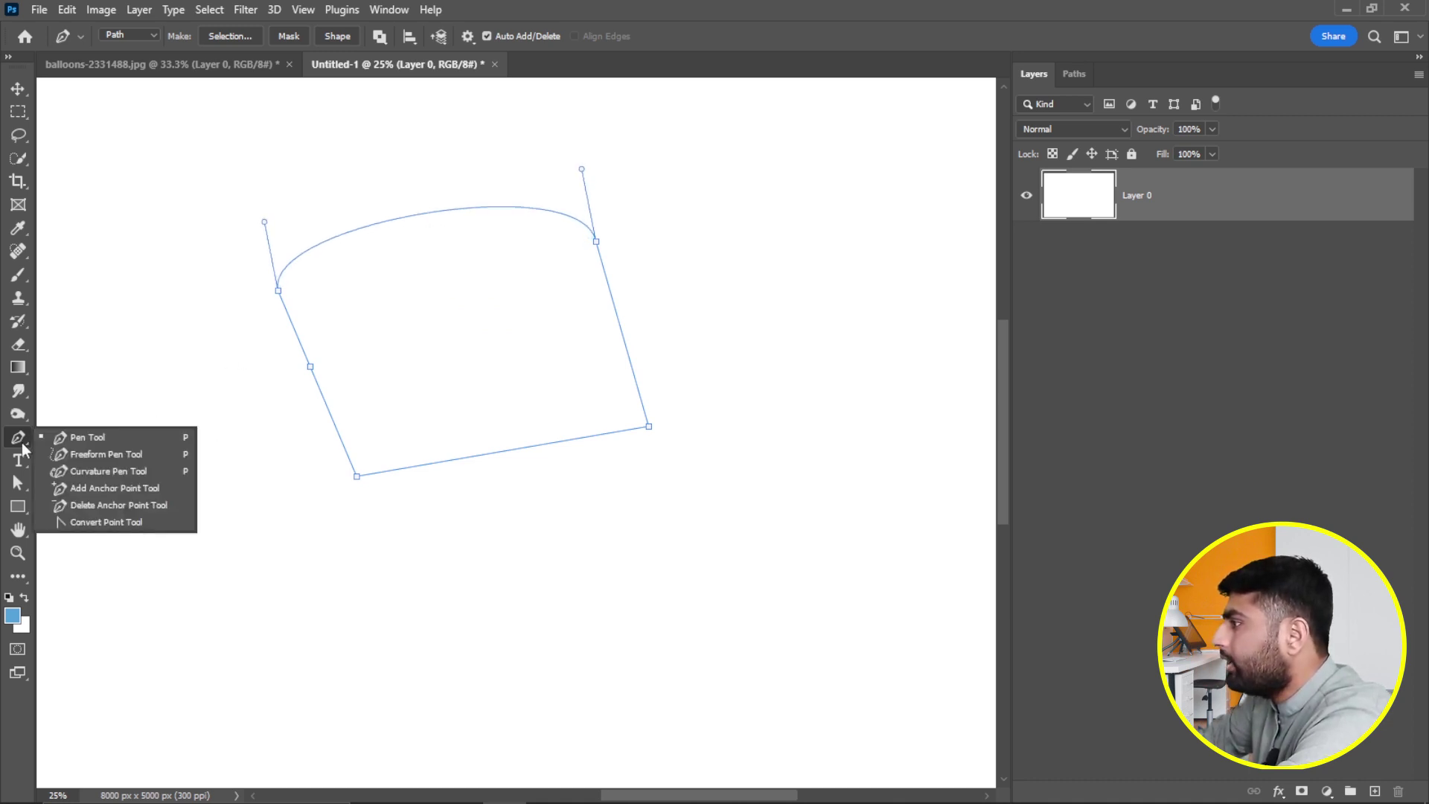
Delete the upper-left, left-edge and top-right anchors with Delete Anchor Point, then clear the path.
{"action": "left_click", "coordinate": [95, 499]}
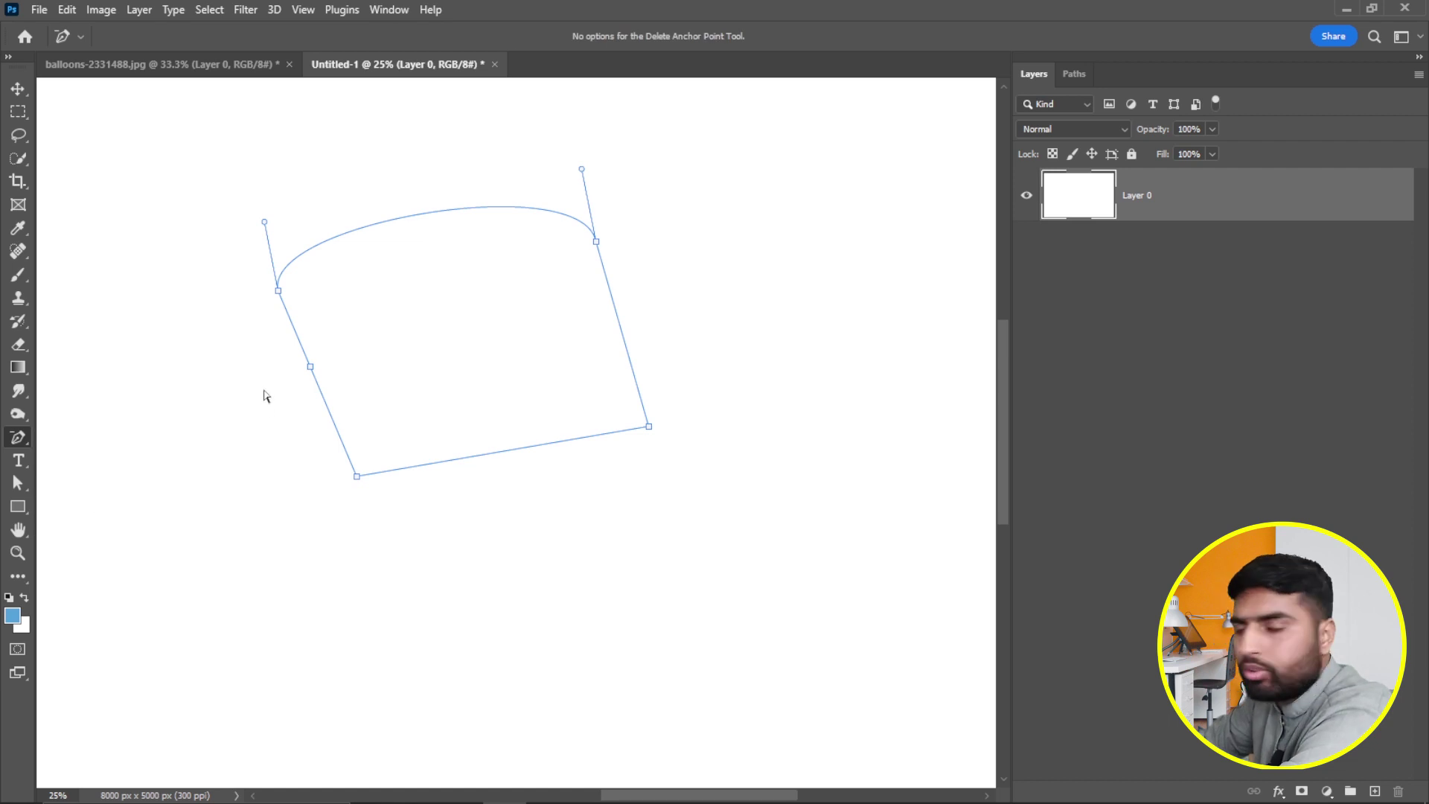
{"action": "left_click", "coordinate": [278, 291]}
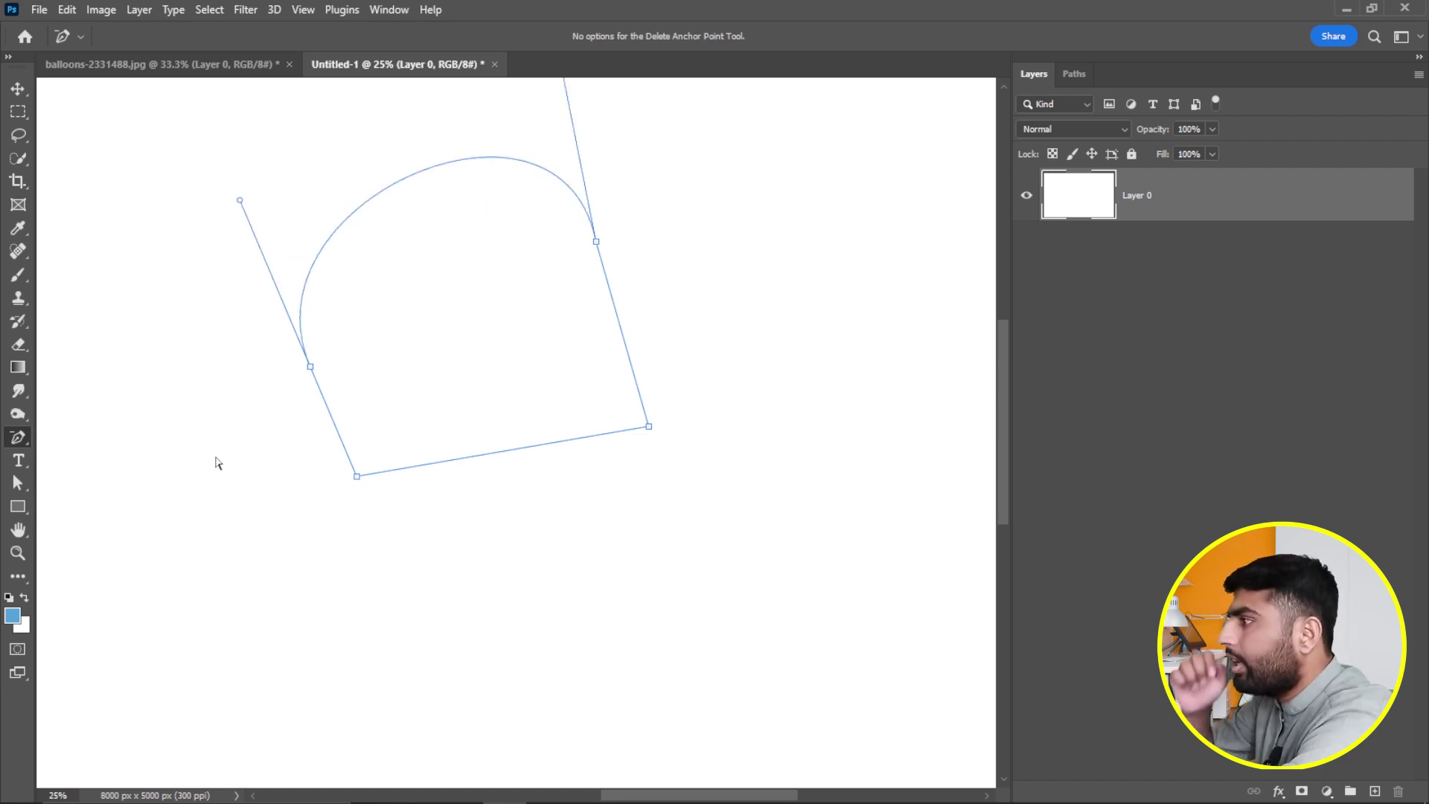
{"action": "left_click", "coordinate": [311, 369]}
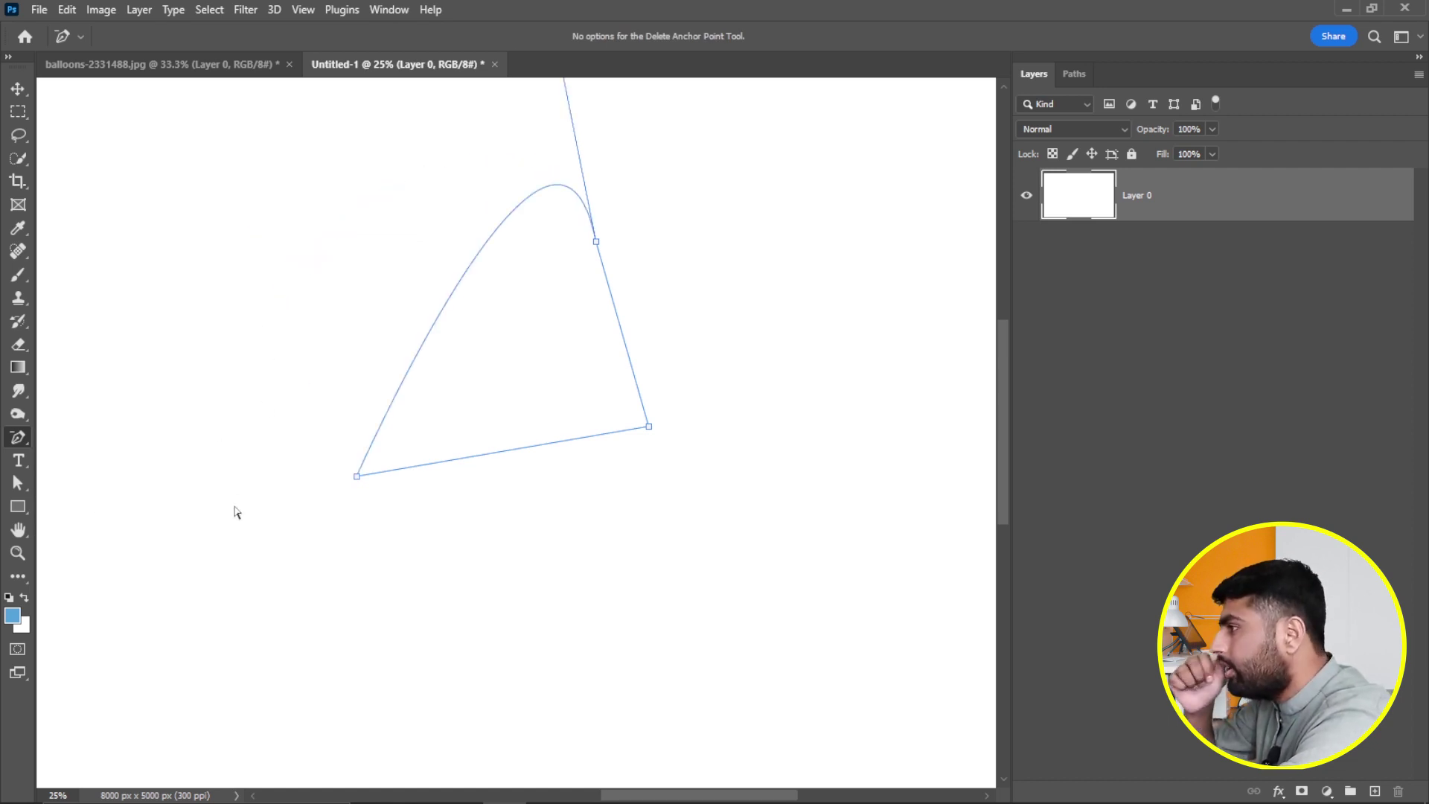
{"action": "left_click", "coordinate": [596, 243]}
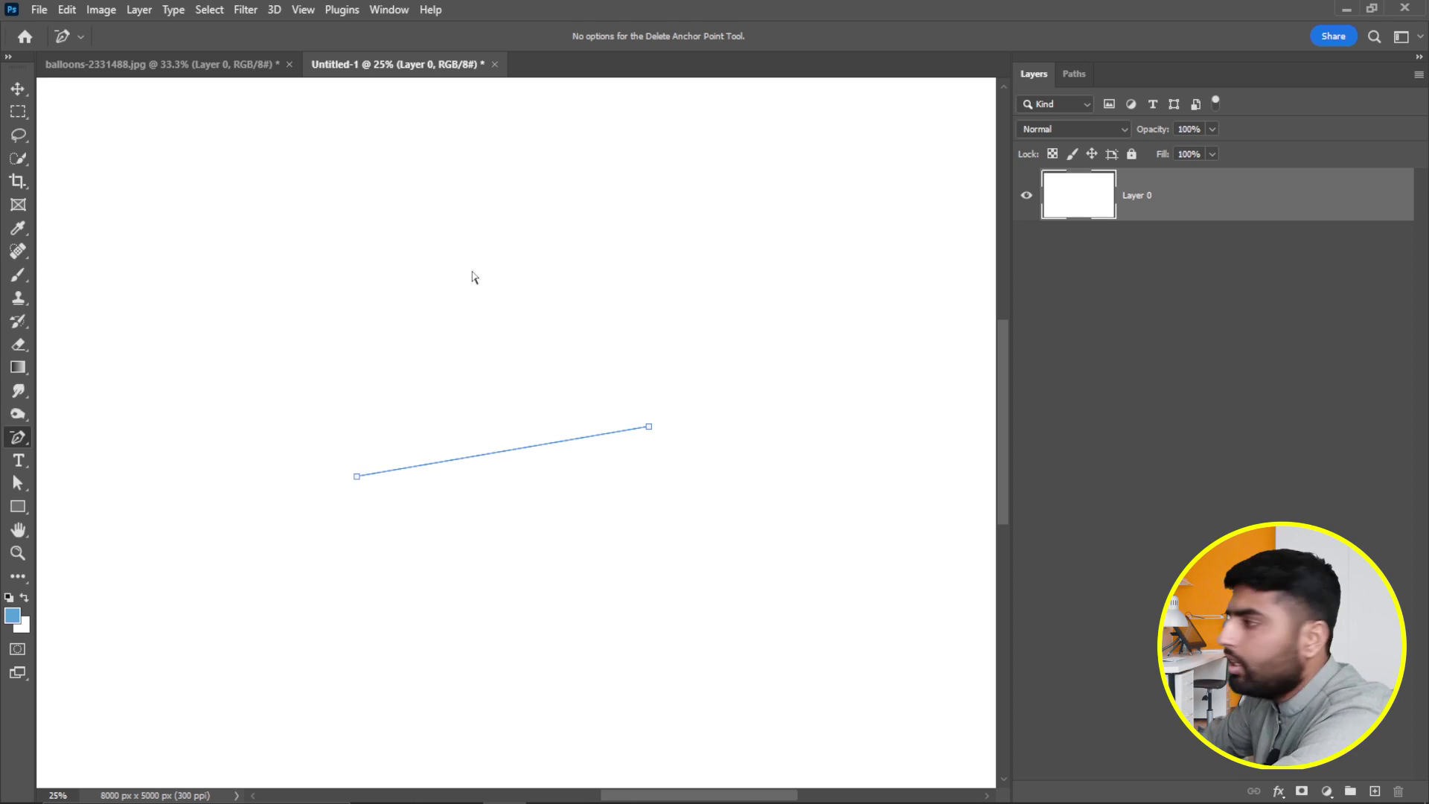
{"action": "key", "text": "Escape"}
{"action": "key", "text": "Escape"}
Draw a closed four-point straight path, then delete its top anchor to leave a triangle.
{"action": "right_click", "coordinate": [23, 445]}
{"action": "left_click", "coordinate": [67, 435]}
{"action": "left_click", "coordinate": [241, 379]}
{"action": "left_click", "coordinate": [447, 272]}
{"action": "left_click", "coordinate": [532, 396]}
{"action": "left_click", "coordinate": [326, 508]}
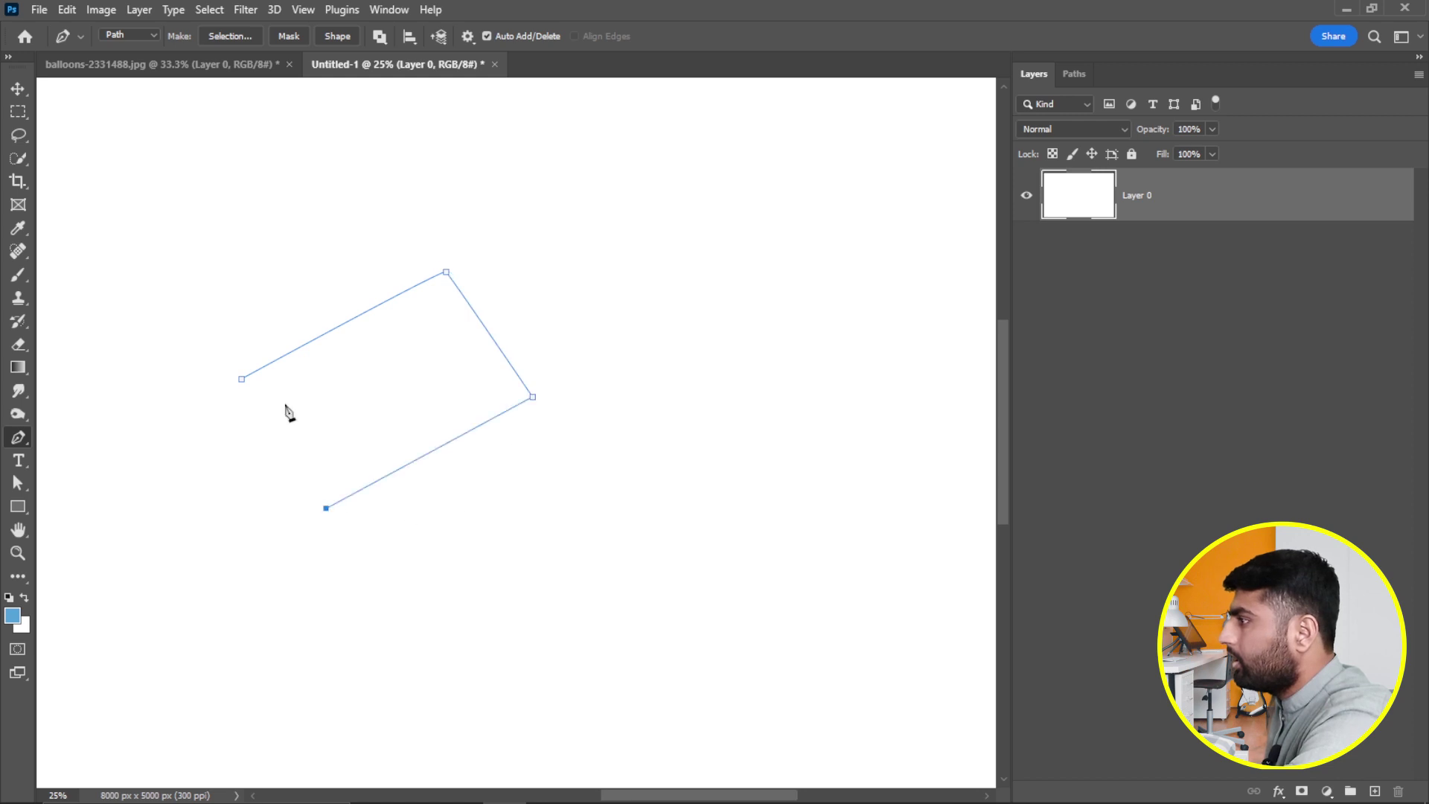
{"action": "left_click", "coordinate": [241, 379]}
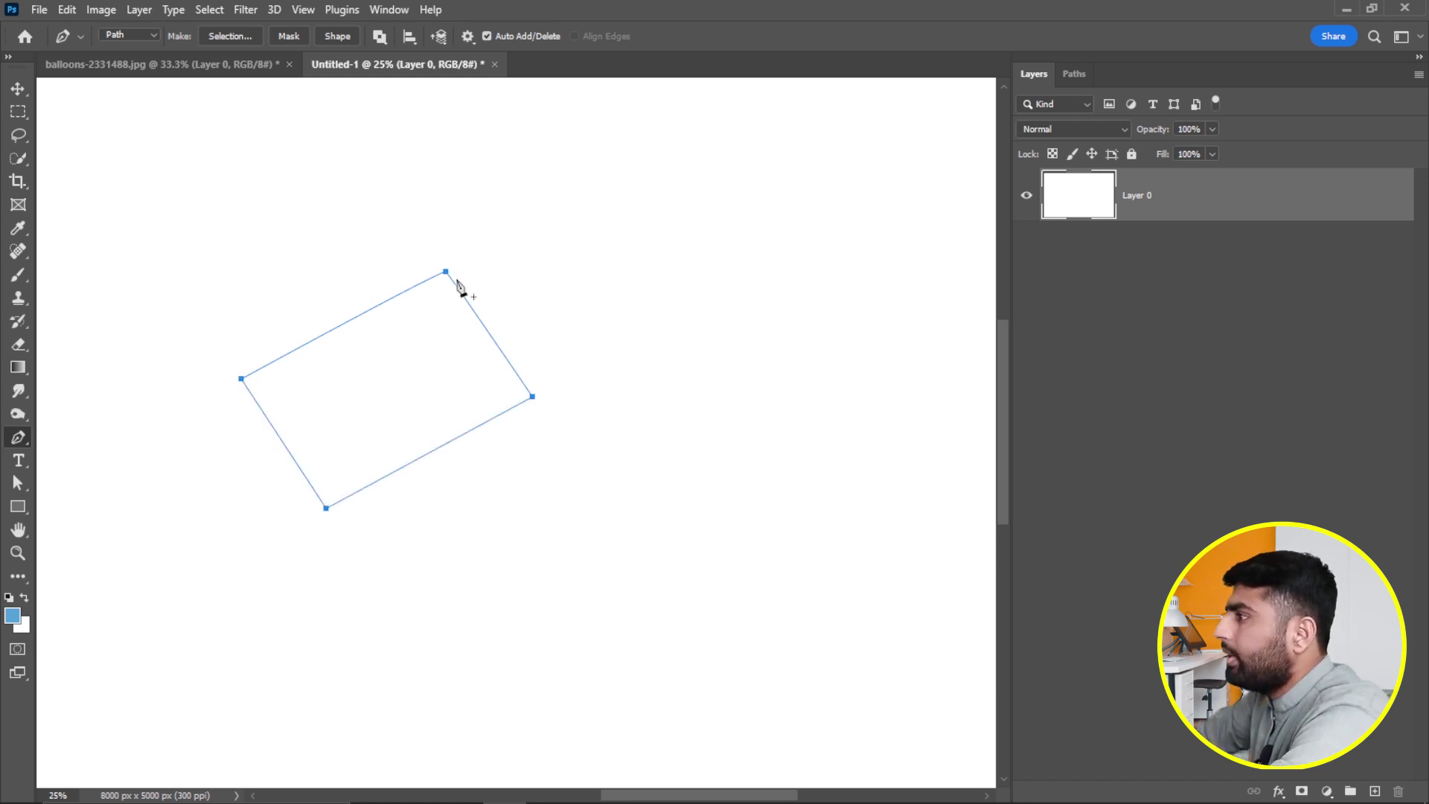
{"action": "left_click", "coordinate": [447, 272]}
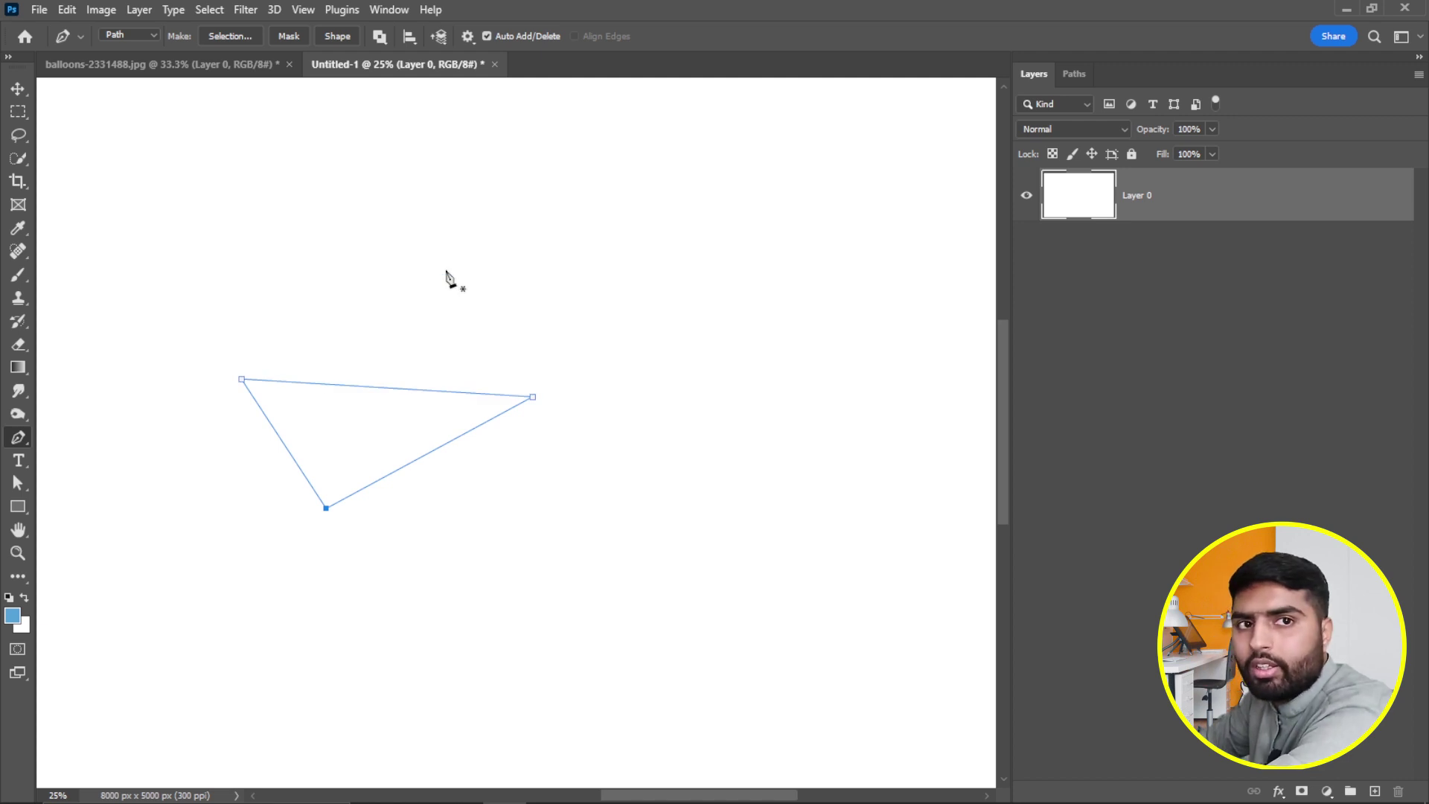
{"action": "right_click", "coordinate": [19, 447]}
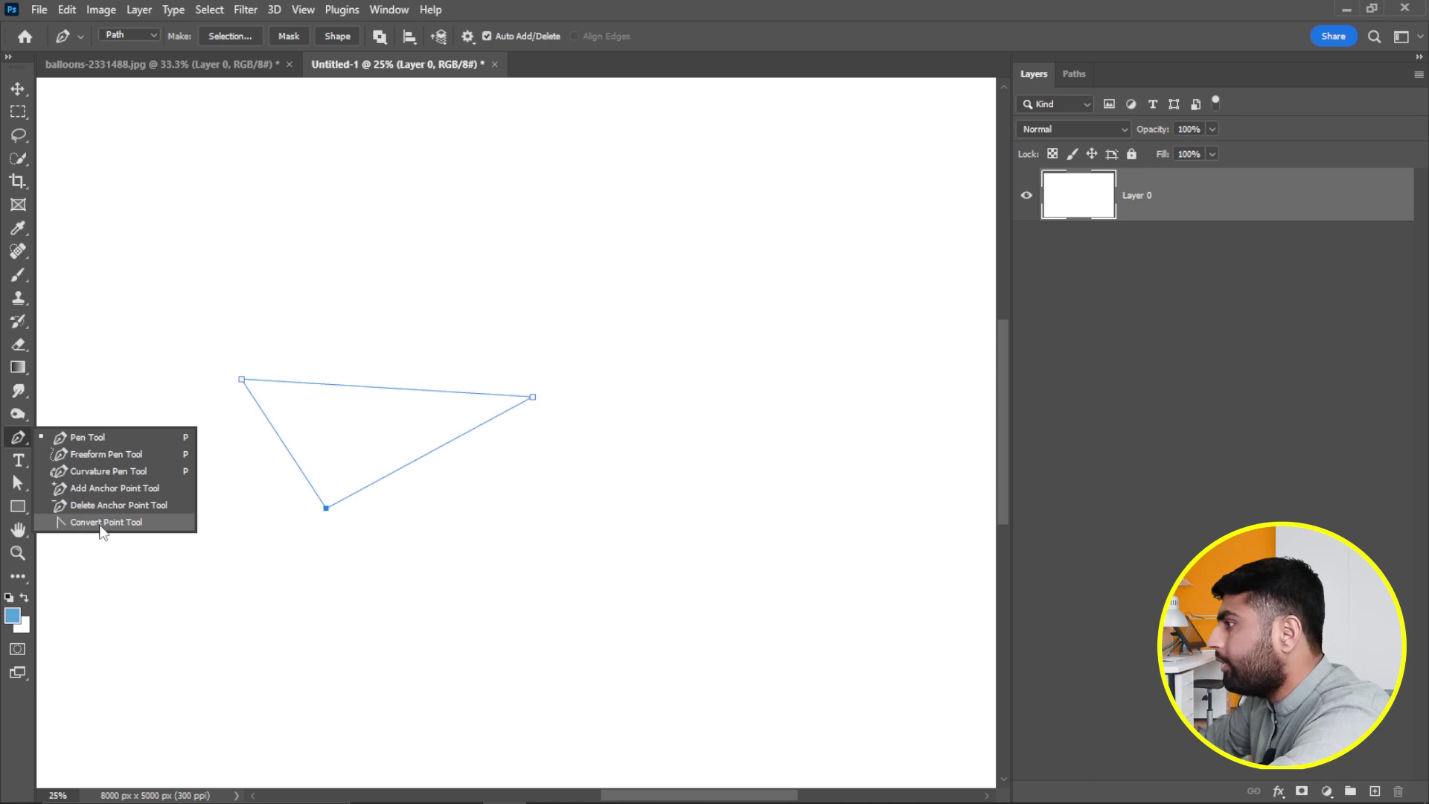
With Convert Point Tool, drag curve handles out of the bottom, right and top-left anchors.
{"action": "left_click", "coordinate": [107, 524]}
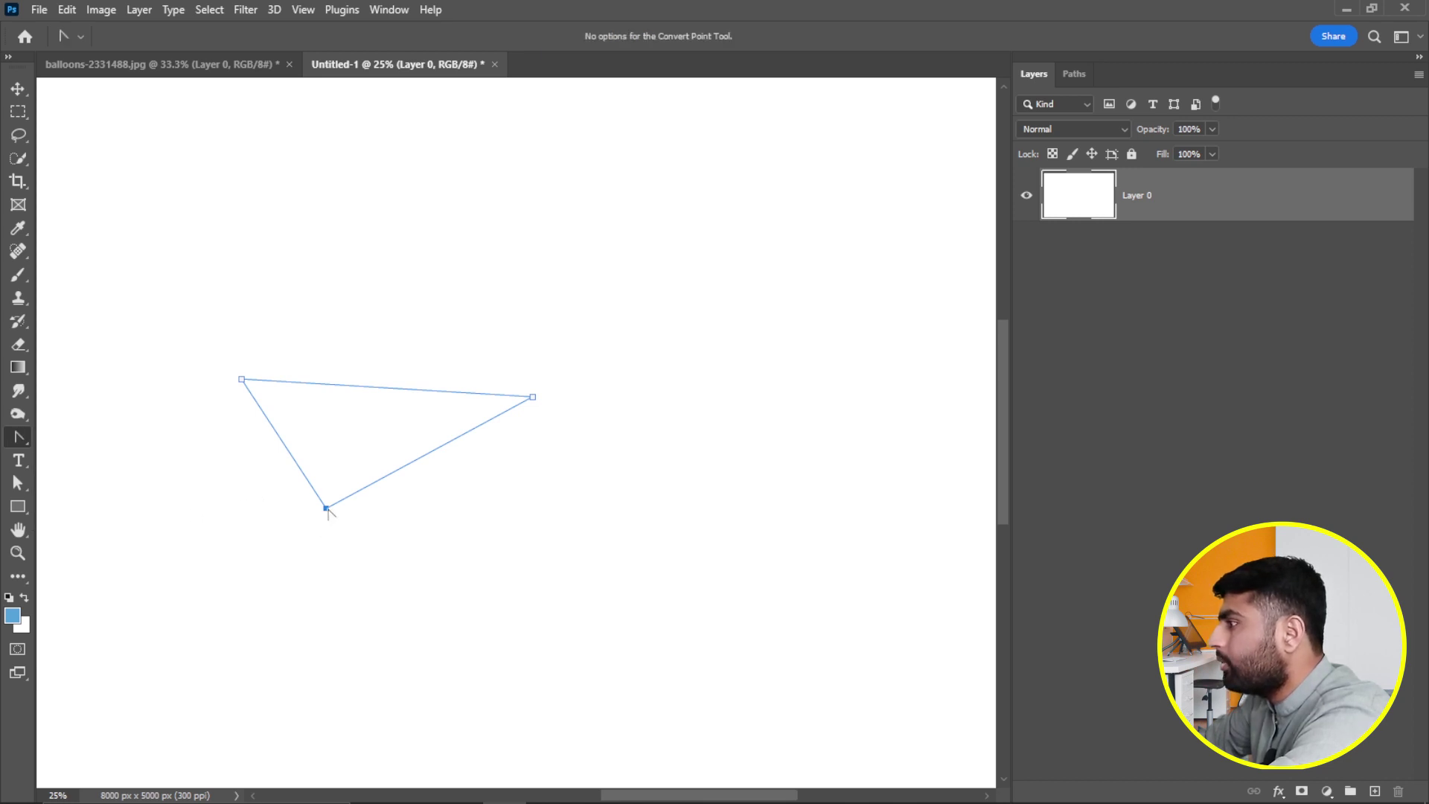
{"action": "left_click_drag", "start_coordinate": [326, 508], "coordinate": [278, 531]}
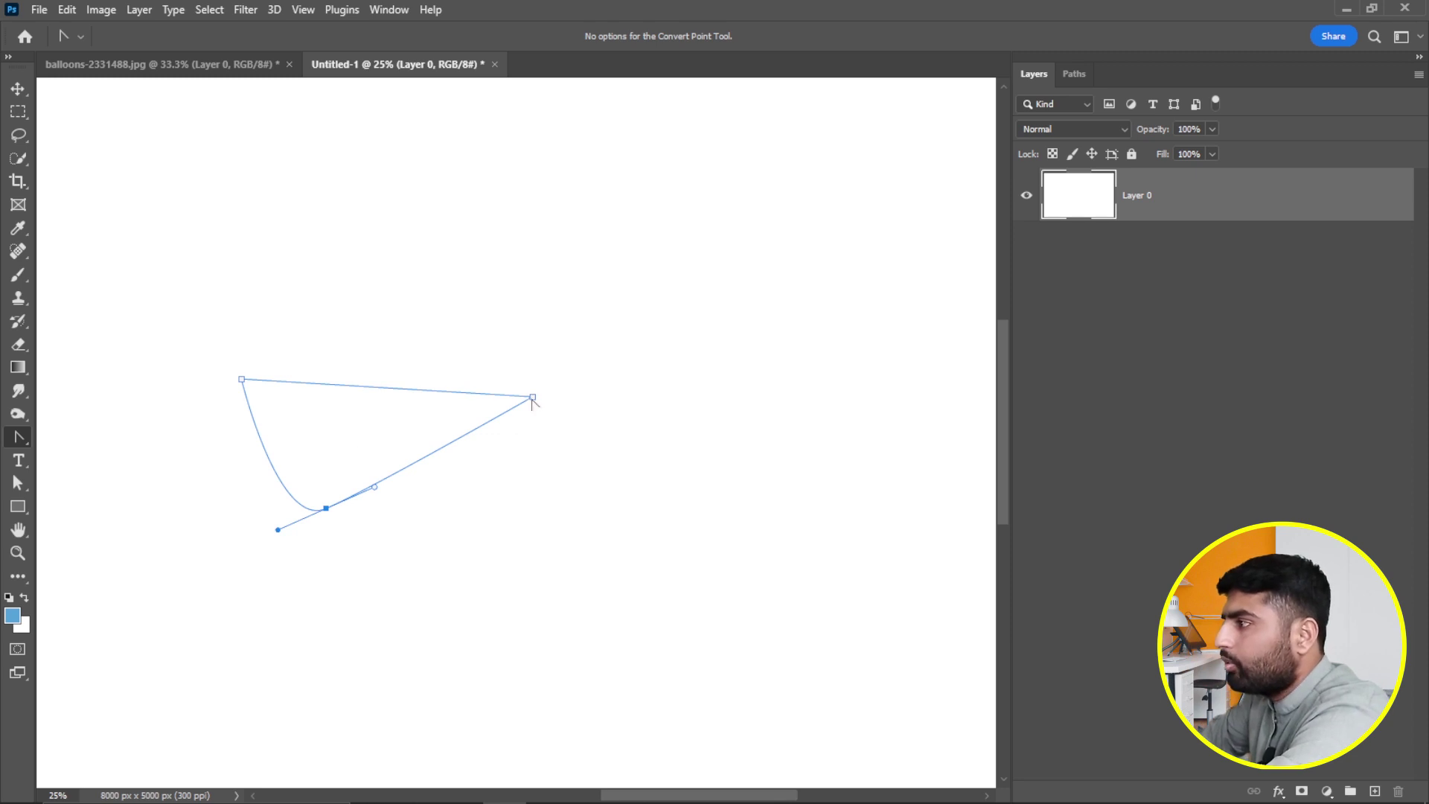
{"action": "mouse_move", "coordinate": [532, 396]}
{"action": "left_mouse_down"}
{"action": "mouse_move", "coordinate": [573, 444]}
{"action": "mouse_move", "coordinate": [579, 488]}
{"action": "mouse_move", "coordinate": [565, 510]}
{"action": "left_mouse_up"}
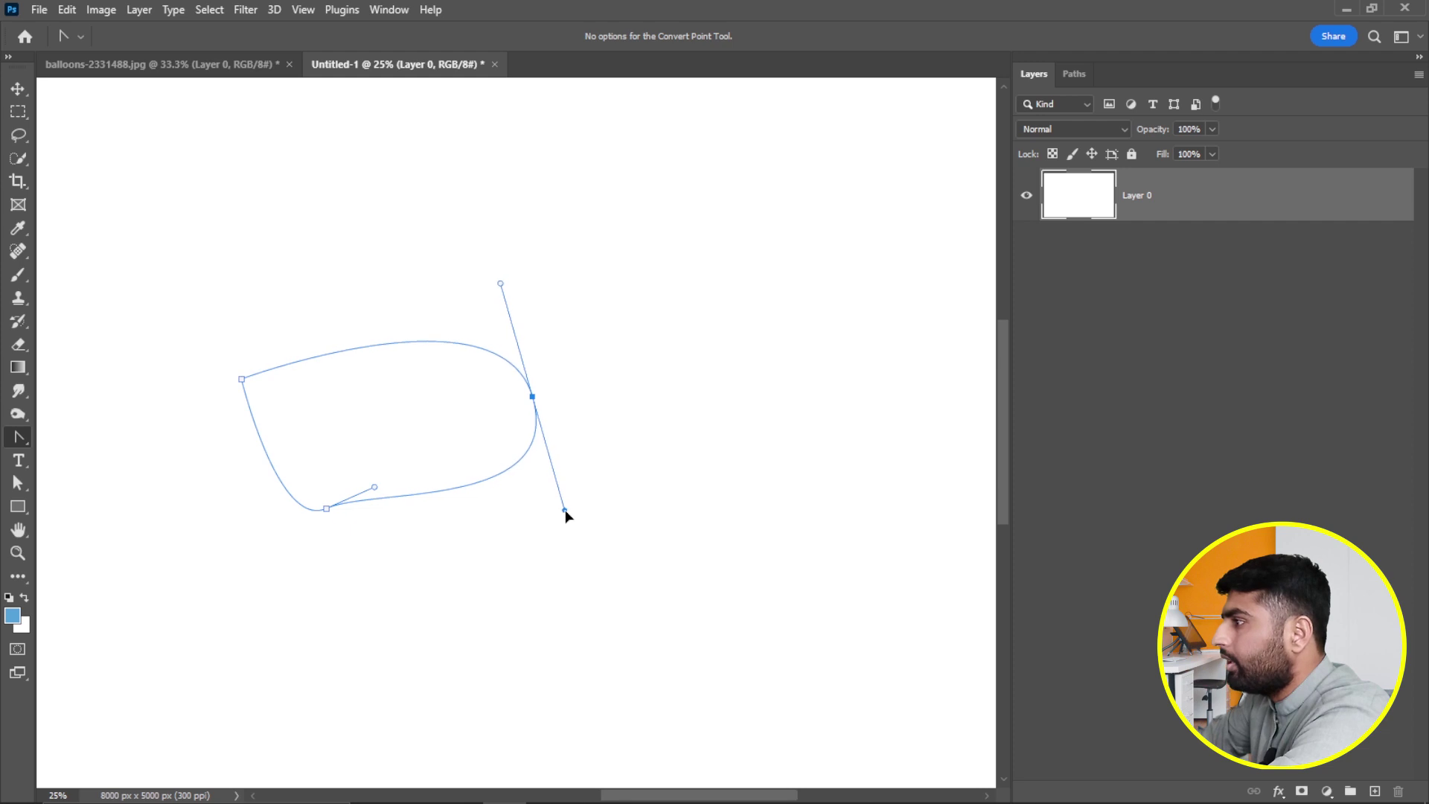
{"action": "mouse_move", "coordinate": [532, 396]}
{"action": "left_mouse_down"}
{"action": "mouse_move", "coordinate": [567, 408]}
{"action": "mouse_move", "coordinate": [548, 429]}
{"action": "left_mouse_up"}
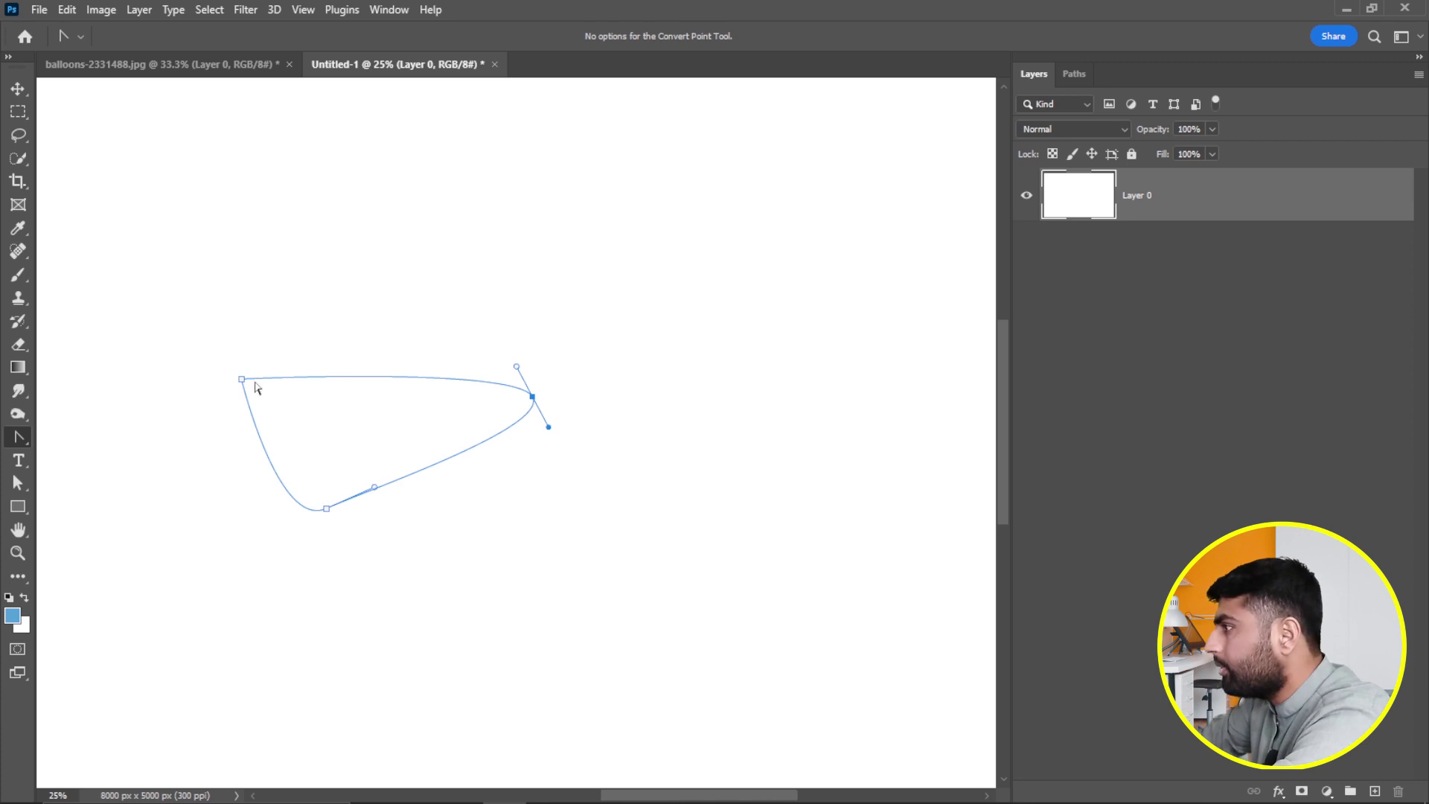
{"action": "mouse_move", "coordinate": [242, 379]}
{"action": "left_mouse_down"}
{"action": "mouse_move", "coordinate": [306, 398]}
{"action": "mouse_move", "coordinate": [295, 321]}
{"action": "left_mouse_up"}
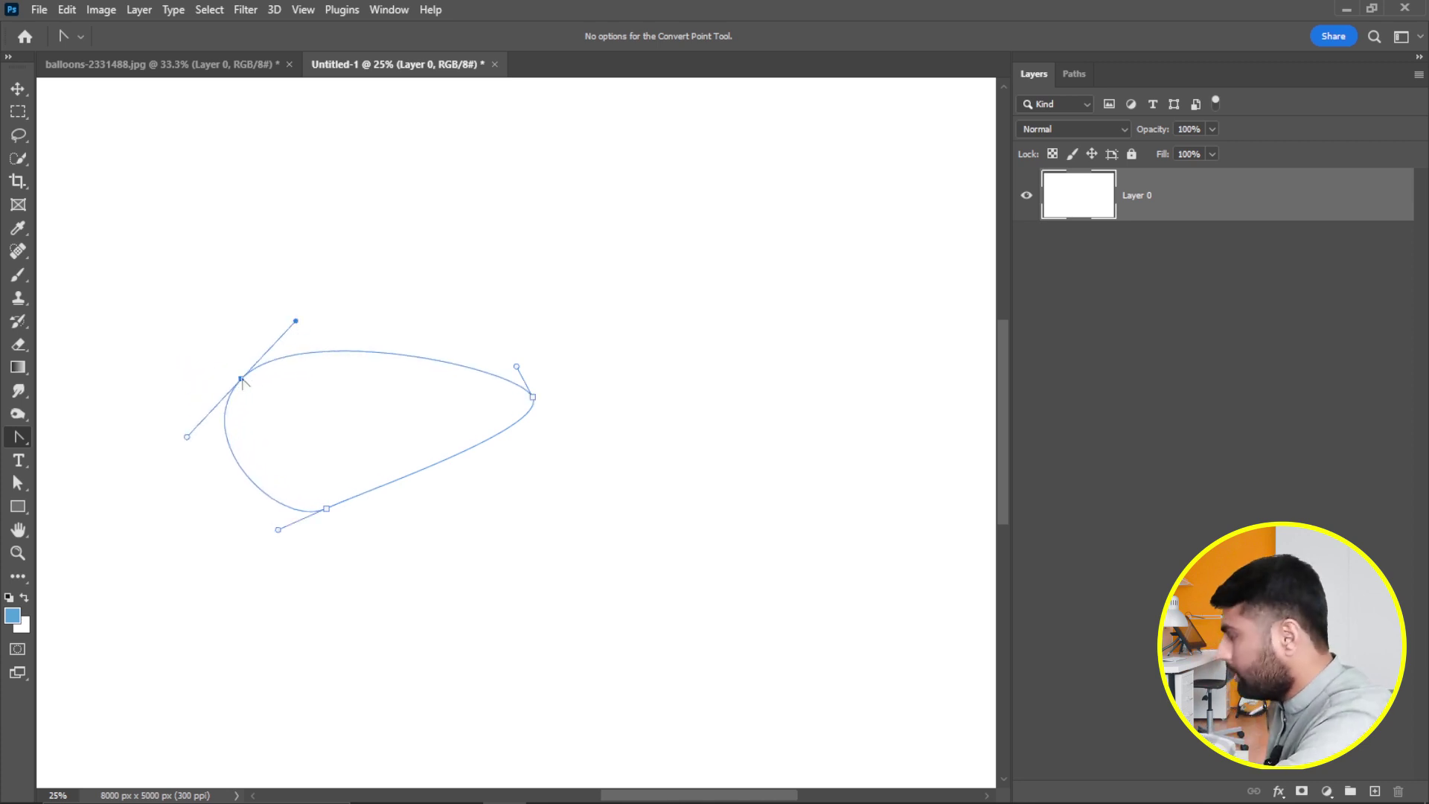
Turn the top-left, right and bottom anchors back into sharp corners.
{"action": "left_click", "coordinate": [241, 380]}
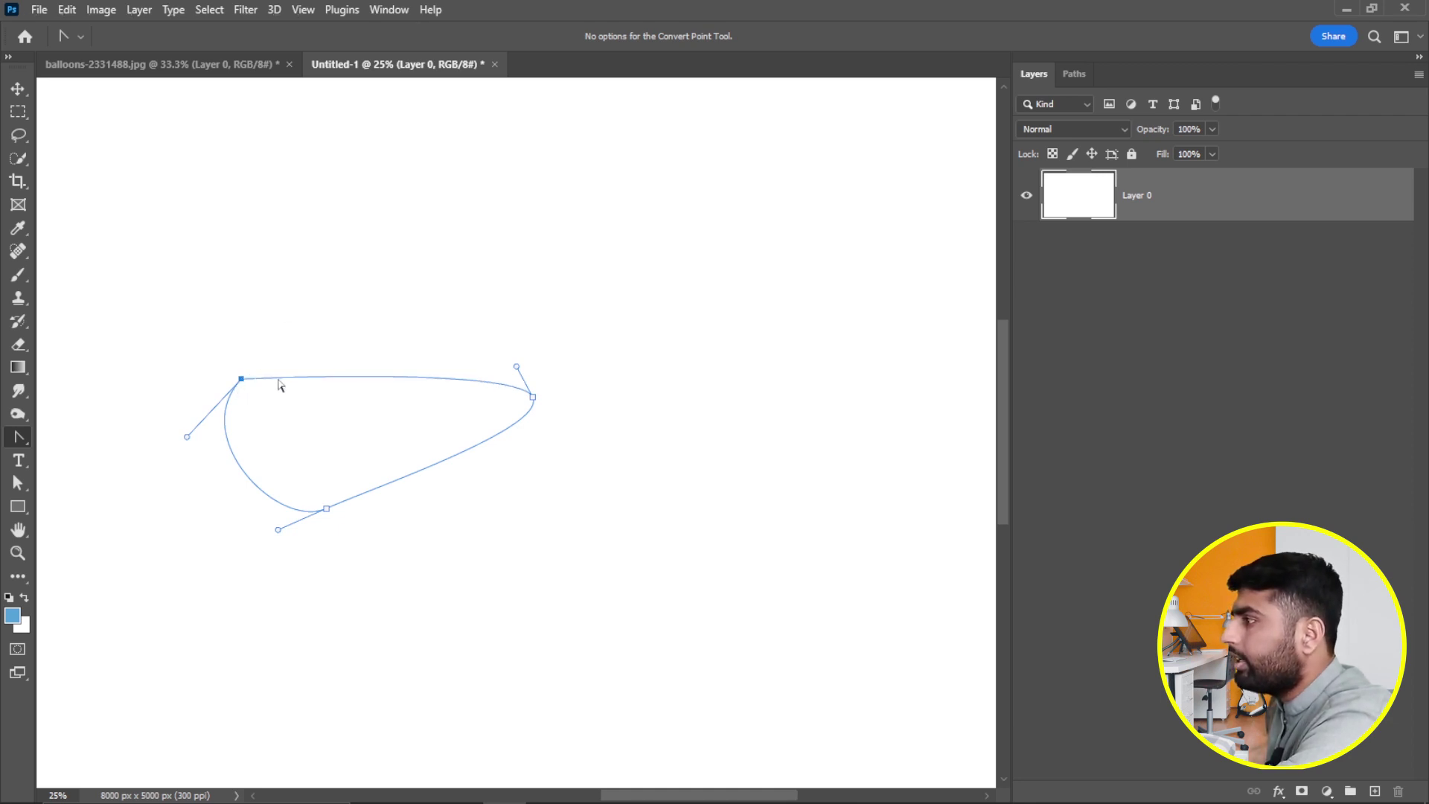
{"action": "left_click", "coordinate": [533, 397]}
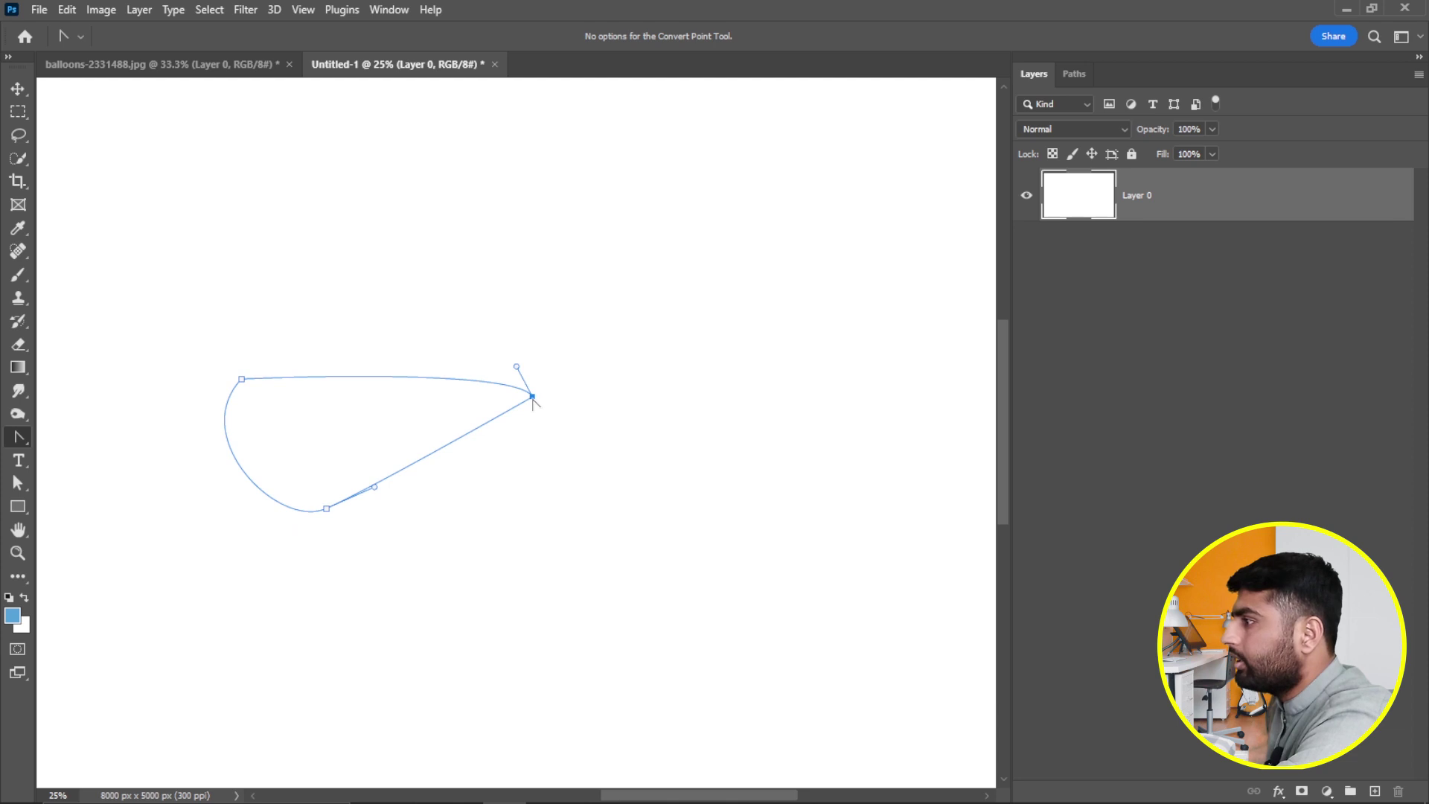
{"action": "left_click", "coordinate": [327, 509]}
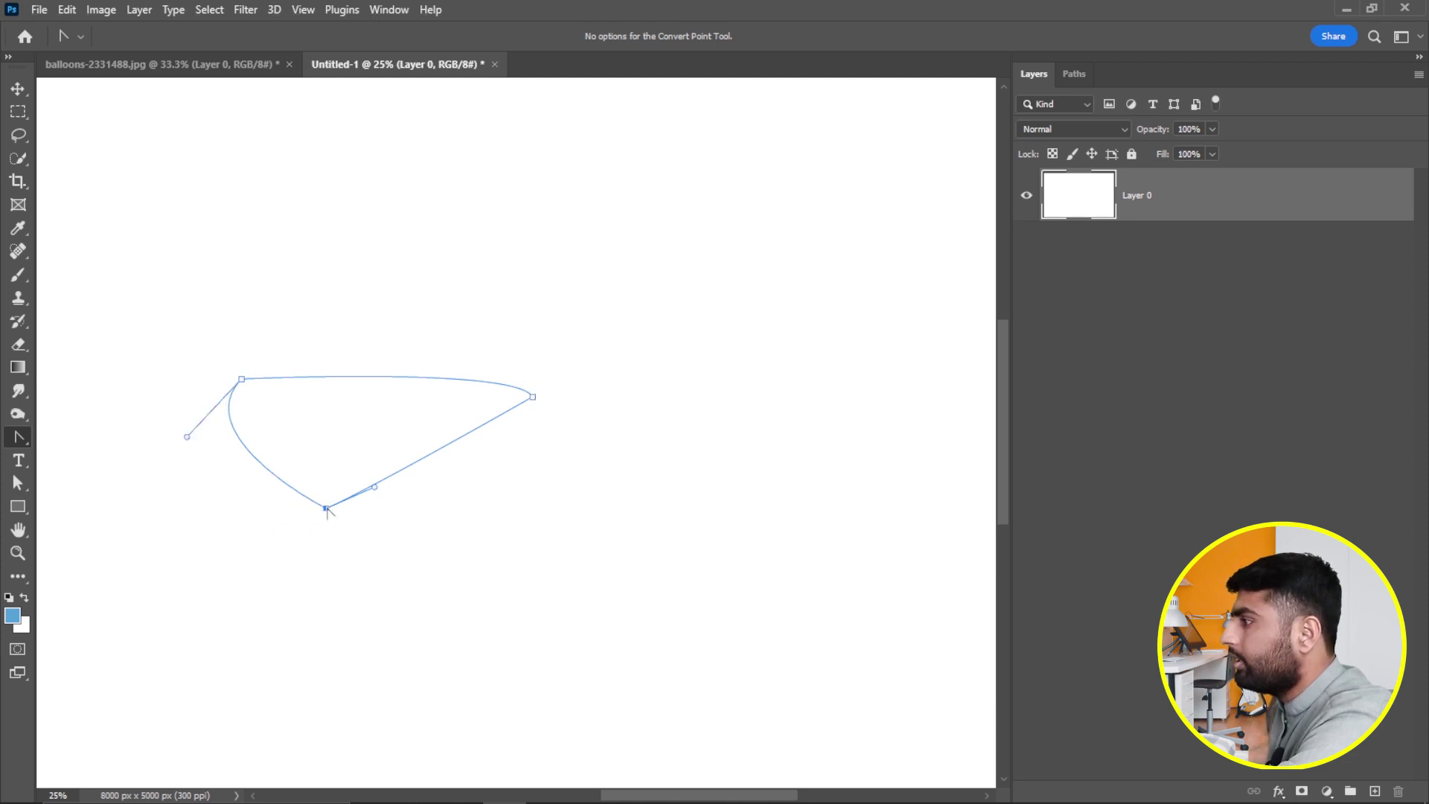
{"action": "left_click", "coordinate": [241, 381]}
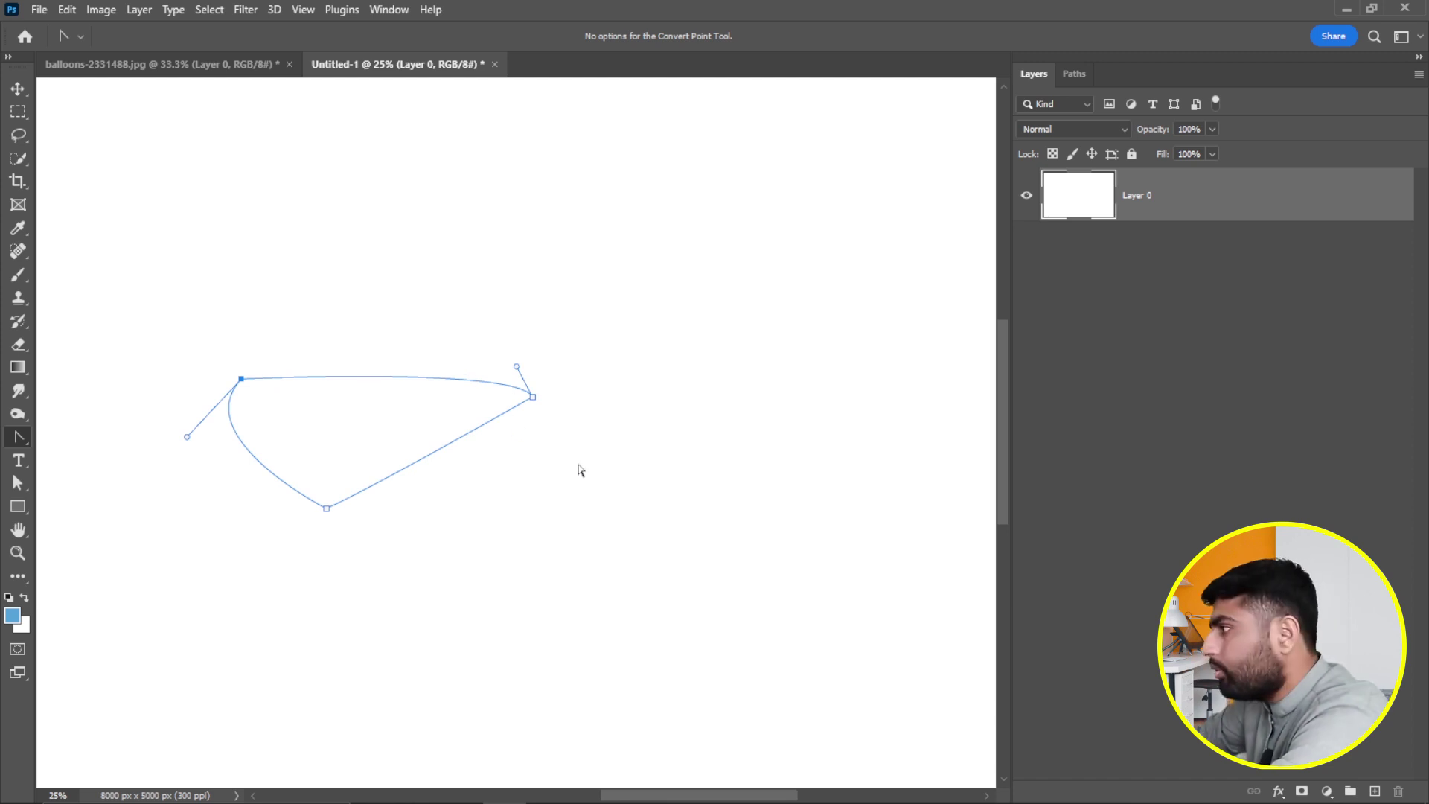
Clear the current selection and switch to the standard Pen Tool.
{"action": "key", "text": "ctrl+Return"}
{"action": "key", "text": "ctrl+d"}
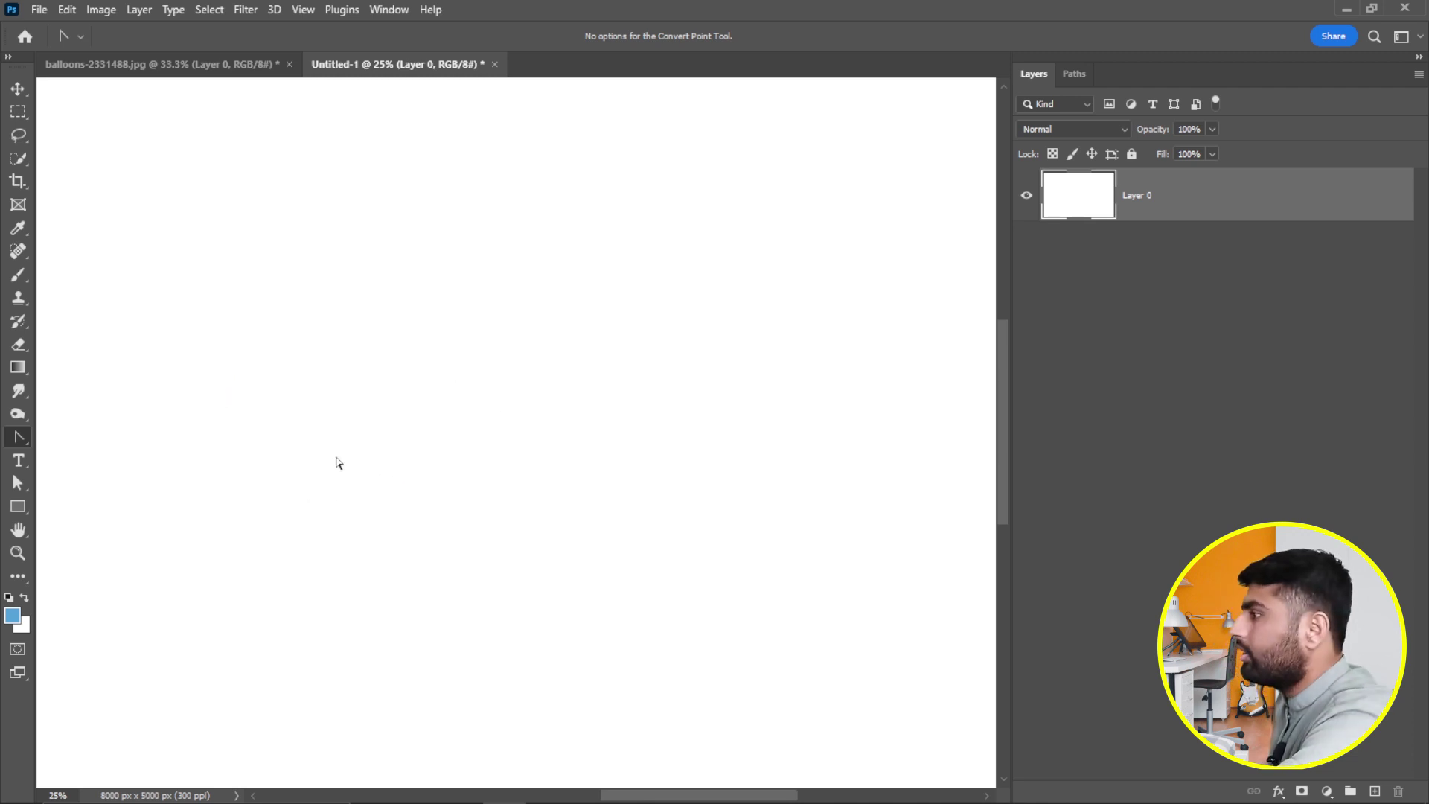
{"action": "right_click", "coordinate": [20, 445]}
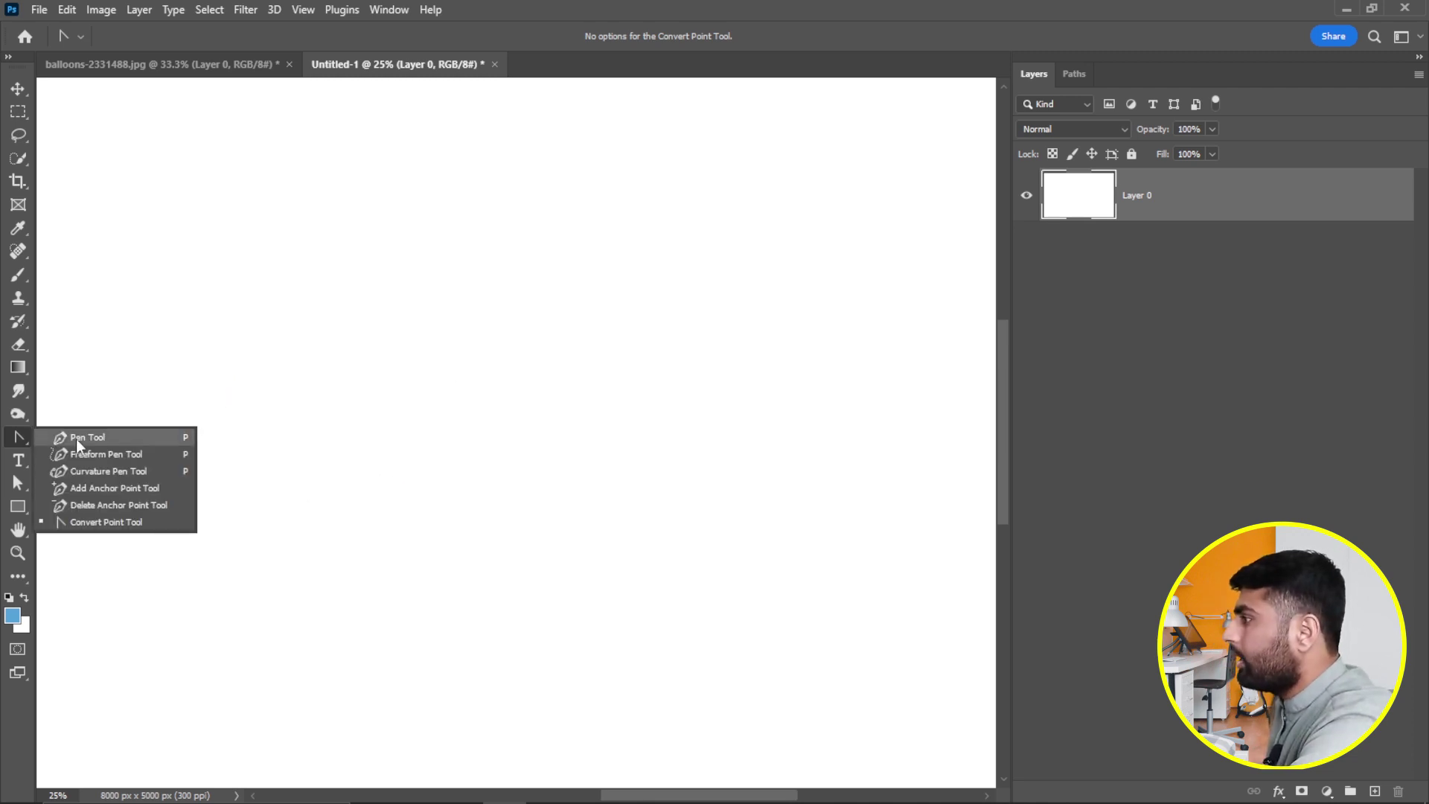
{"action": "left_click", "coordinate": [76, 436]}
Draw a hooked three-anchor curved open path, then delete it.
{"action": "left_click", "coordinate": [373, 298]}
{"action": "left_click_drag", "start_coordinate": [645, 245], "coordinate": [717, 317]}
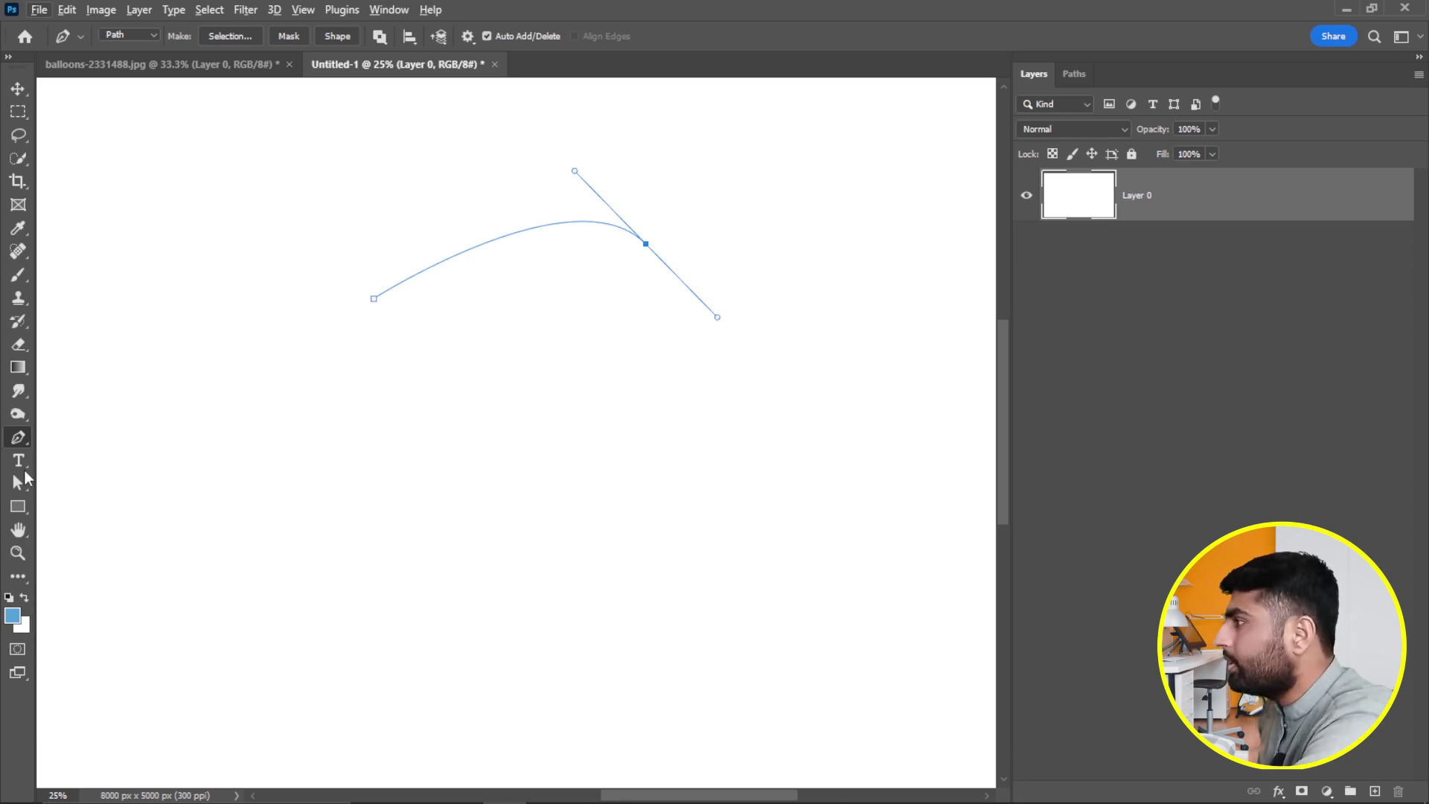
{"action": "right_click", "coordinate": [20, 445]}
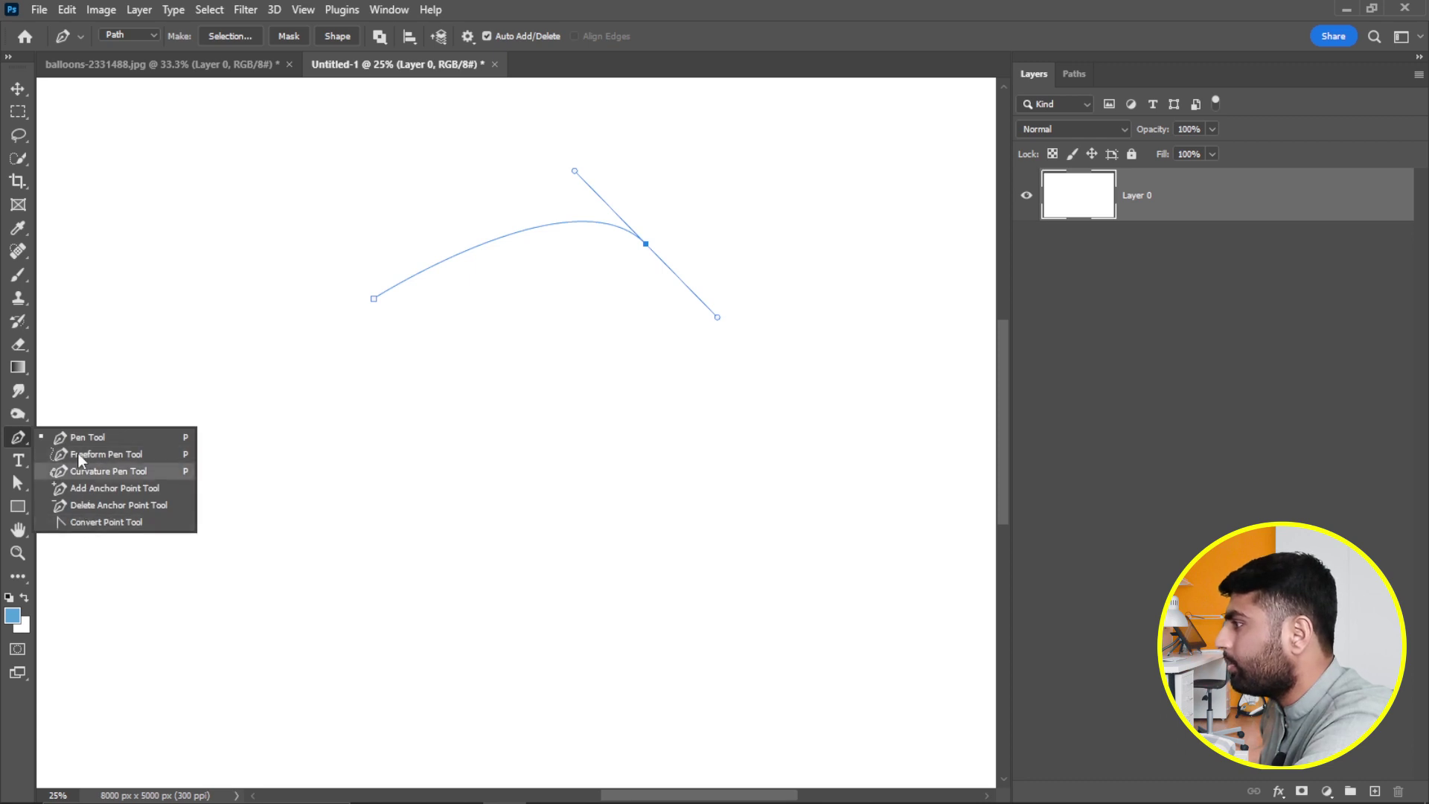
{"action": "left_click", "coordinate": [403, 358]}
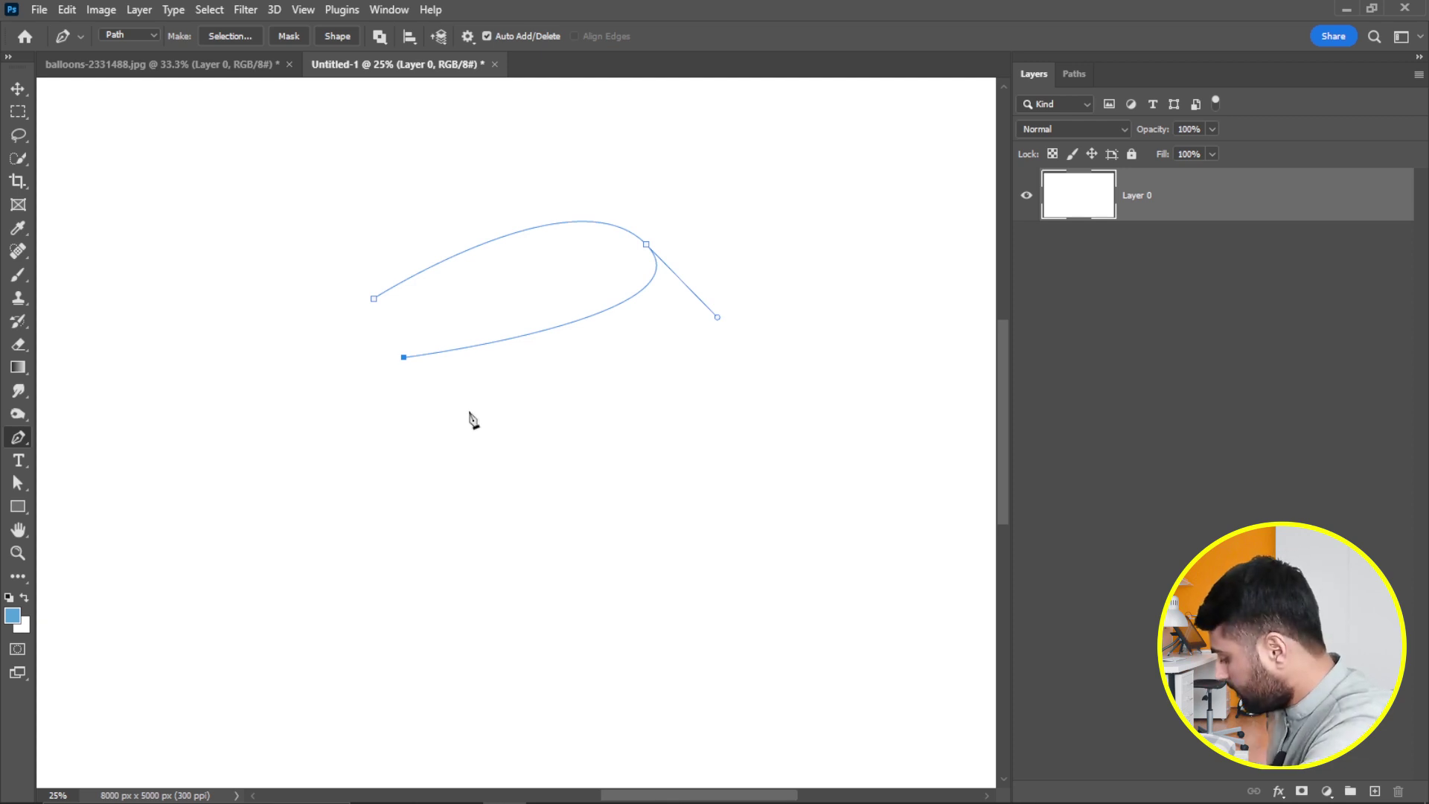
{"action": "key", "text": "Delete"}
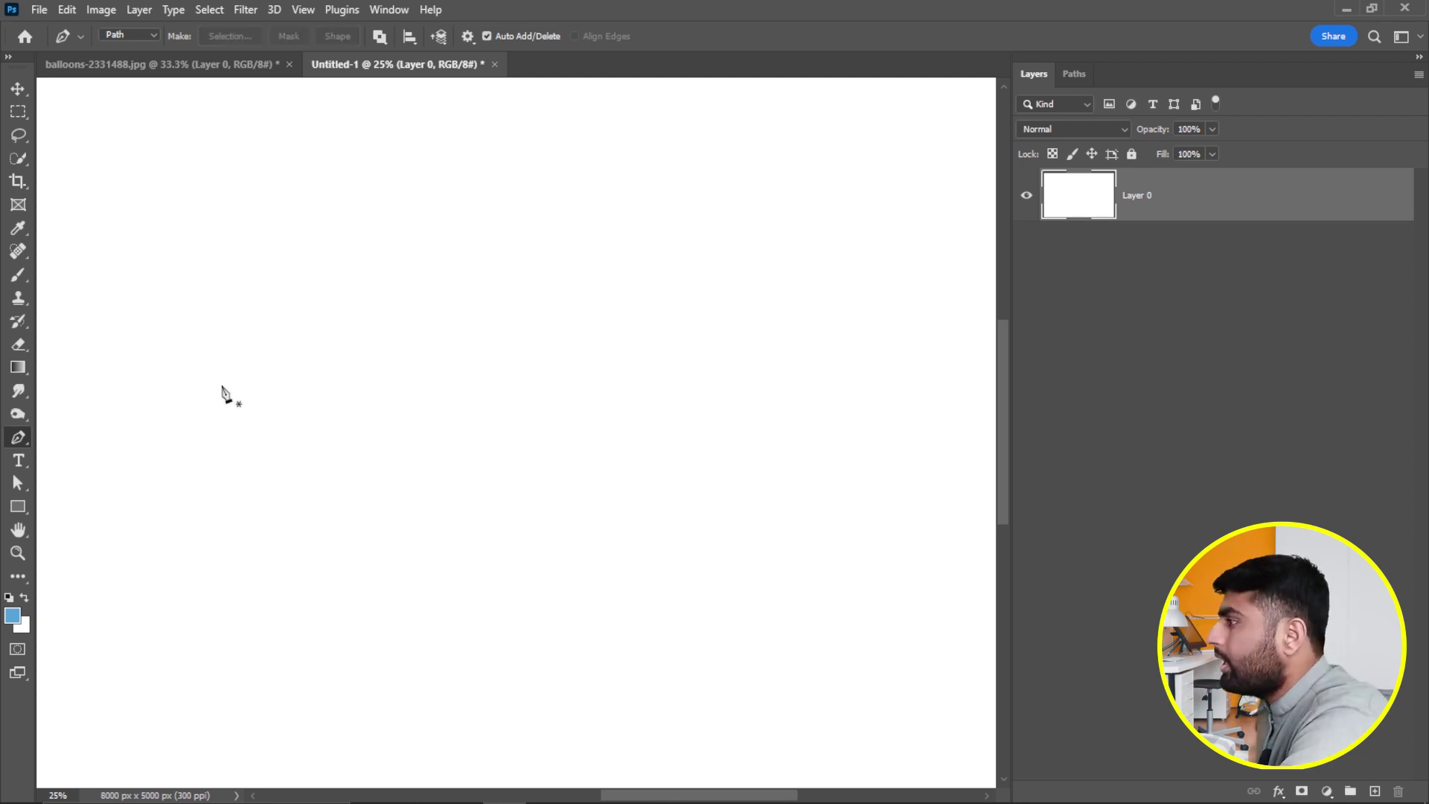
Draw a closed four-cornered path with the Pen Tool.
{"action": "left_click", "coordinate": [312, 285]}
{"action": "left_click", "coordinate": [634, 259]}
{"action": "left_click", "coordinate": [657, 429]}
{"action": "left_click", "coordinate": [328, 463]}
{"action": "left_click", "coordinate": [311, 284]}
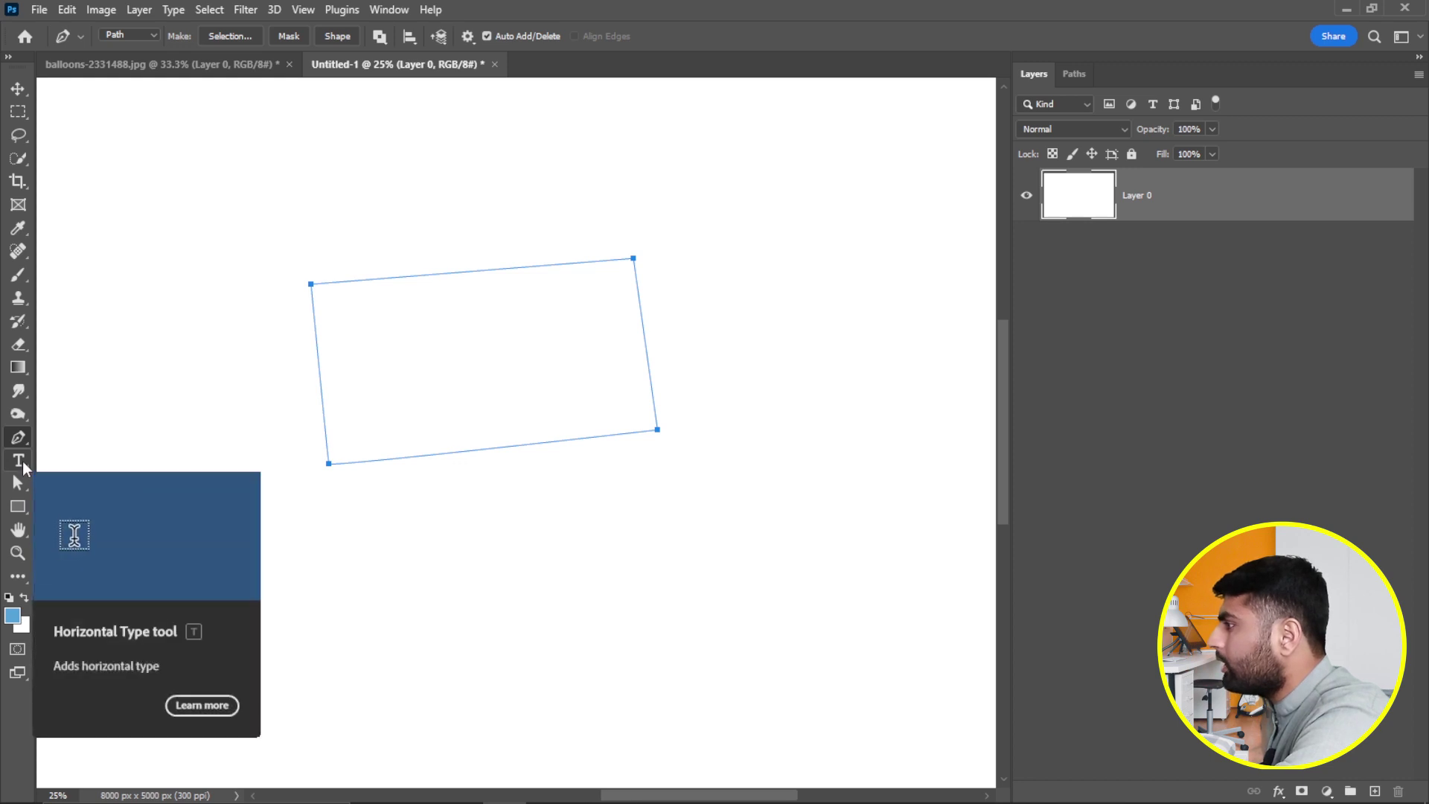
With the Direct Selection Tool, move the path and pull its lower-left corner outward.
{"action": "left_click", "coordinate": [17, 486]}
{"action": "left_click", "coordinate": [105, 503]}
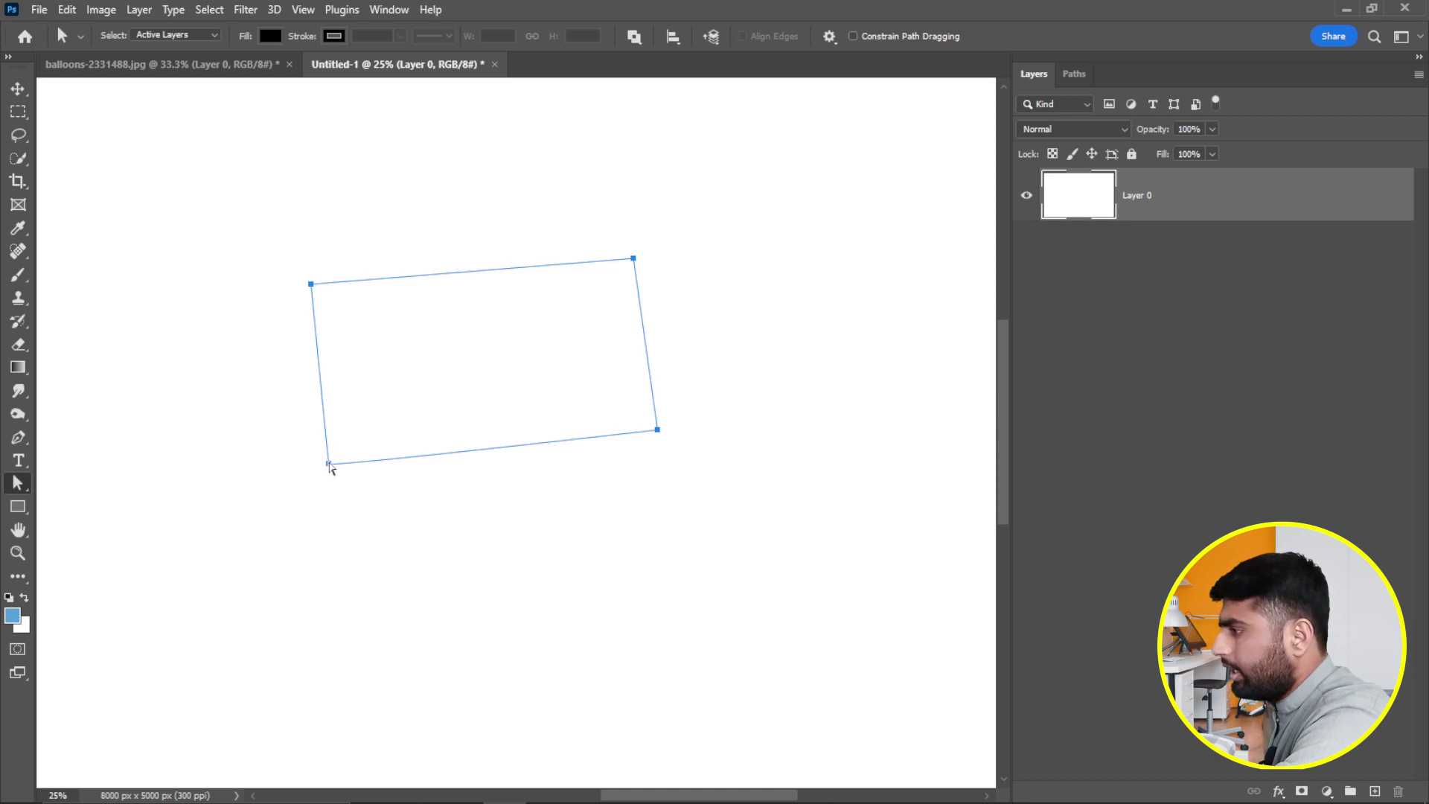
{"action": "mouse_move", "coordinate": [330, 467]}
{"action": "left_mouse_down"}
{"action": "mouse_move", "coordinate": [313, 457]}
{"action": "mouse_move", "coordinate": [324, 465]}
{"action": "left_mouse_up"}
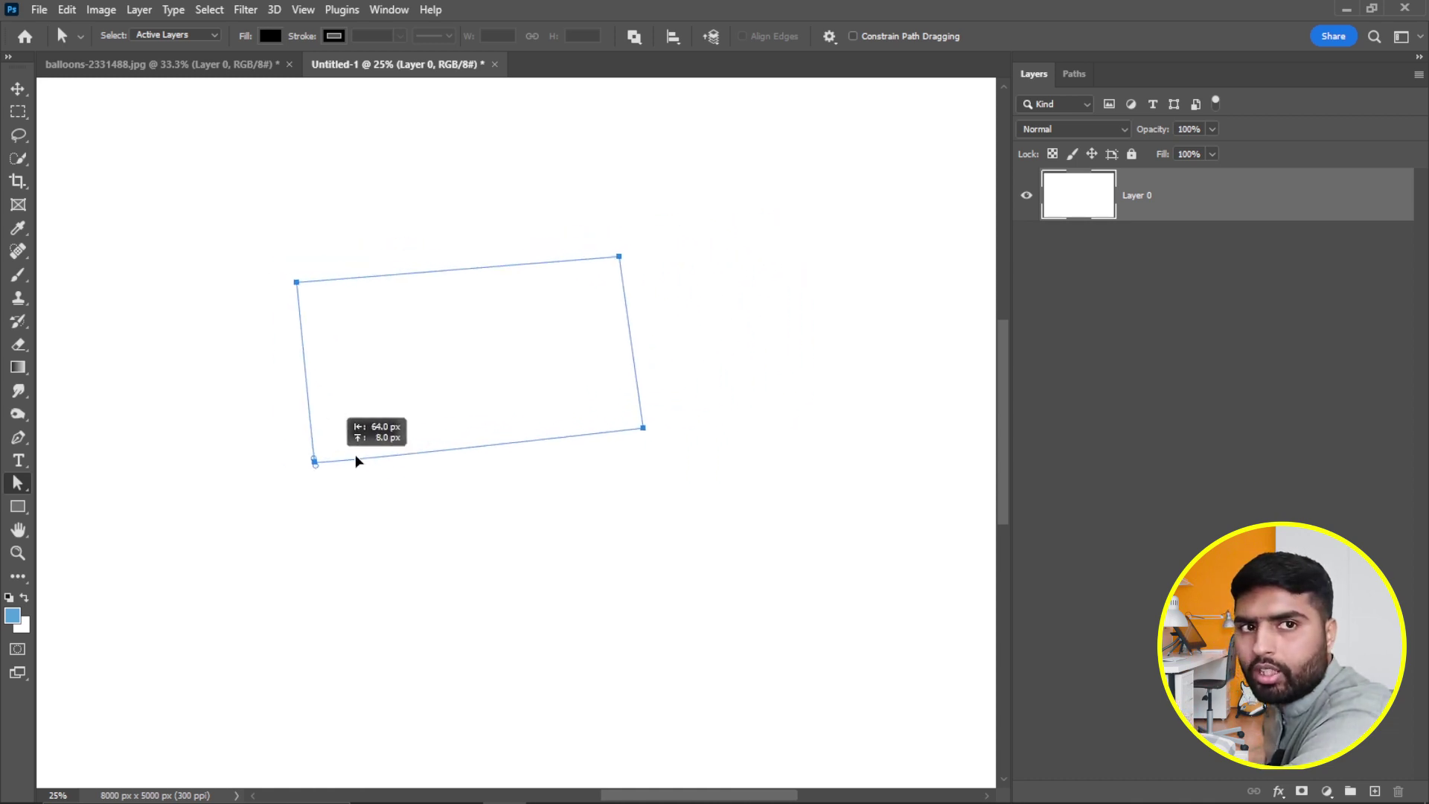
{"action": "left_click_drag", "start_coordinate": [324, 465], "coordinate": [350, 433]}
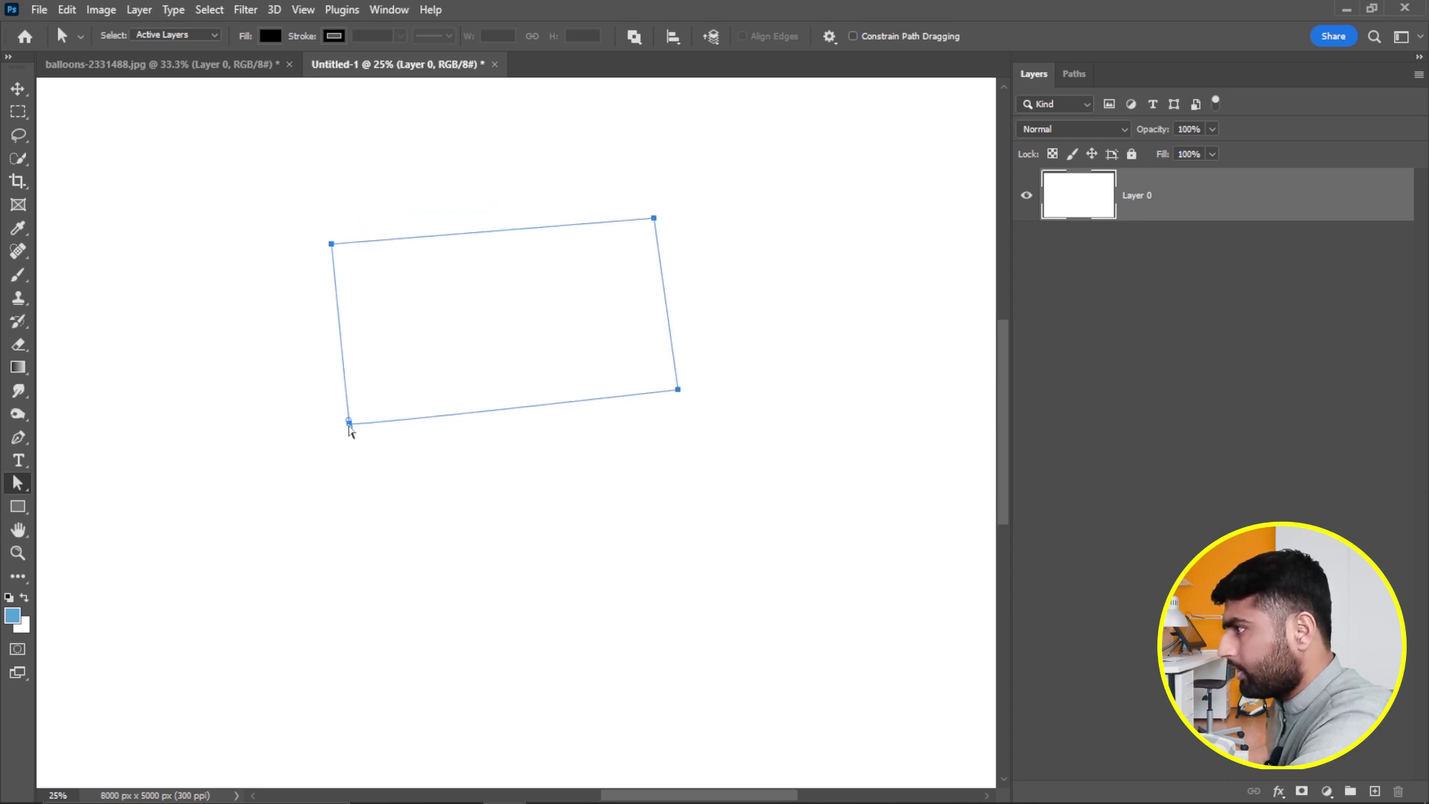
{"action": "left_click", "coordinate": [318, 405]}
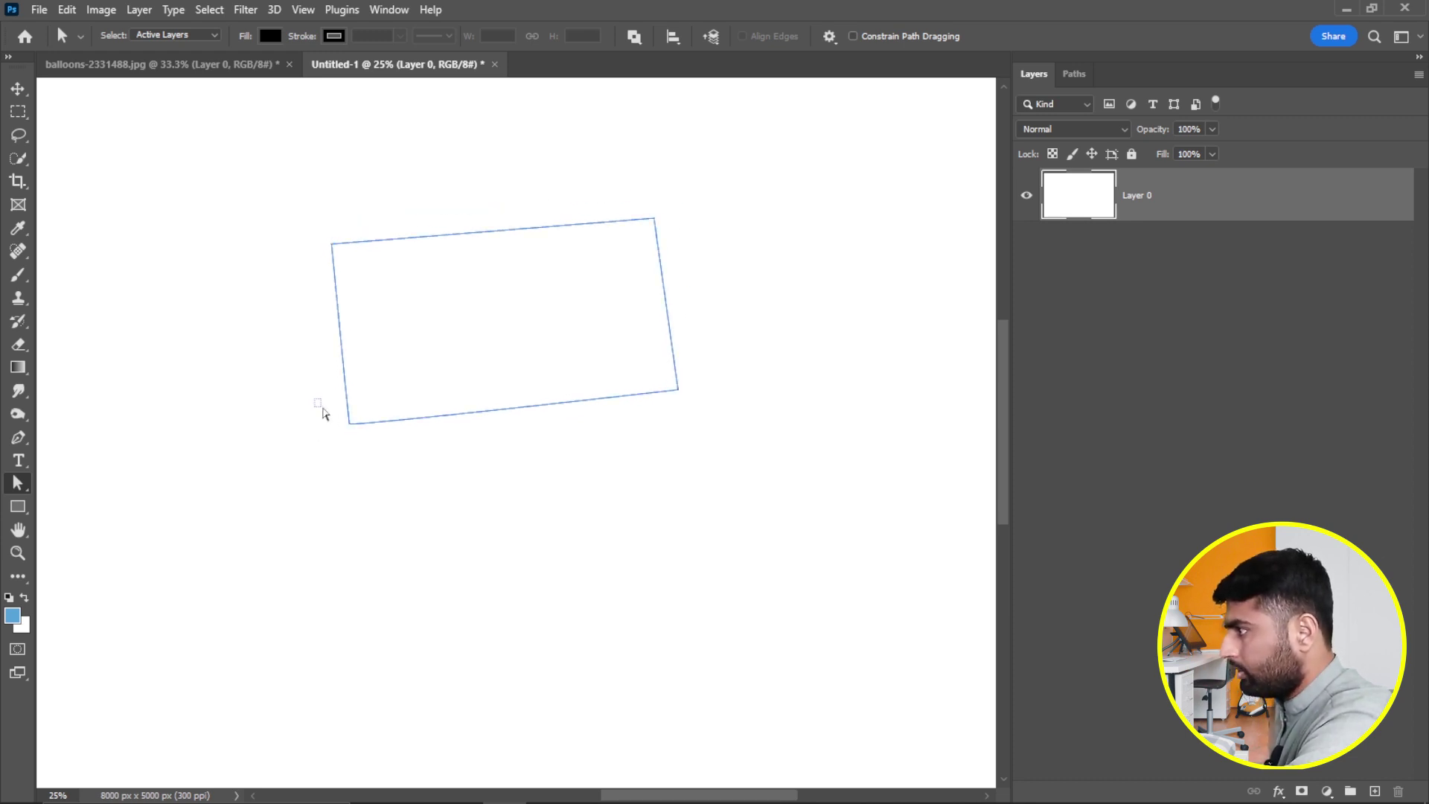
{"action": "left_click_drag", "start_coordinate": [321, 411], "coordinate": [380, 435]}
{"action": "left_click_drag", "start_coordinate": [413, 463], "coordinate": [417, 449]}
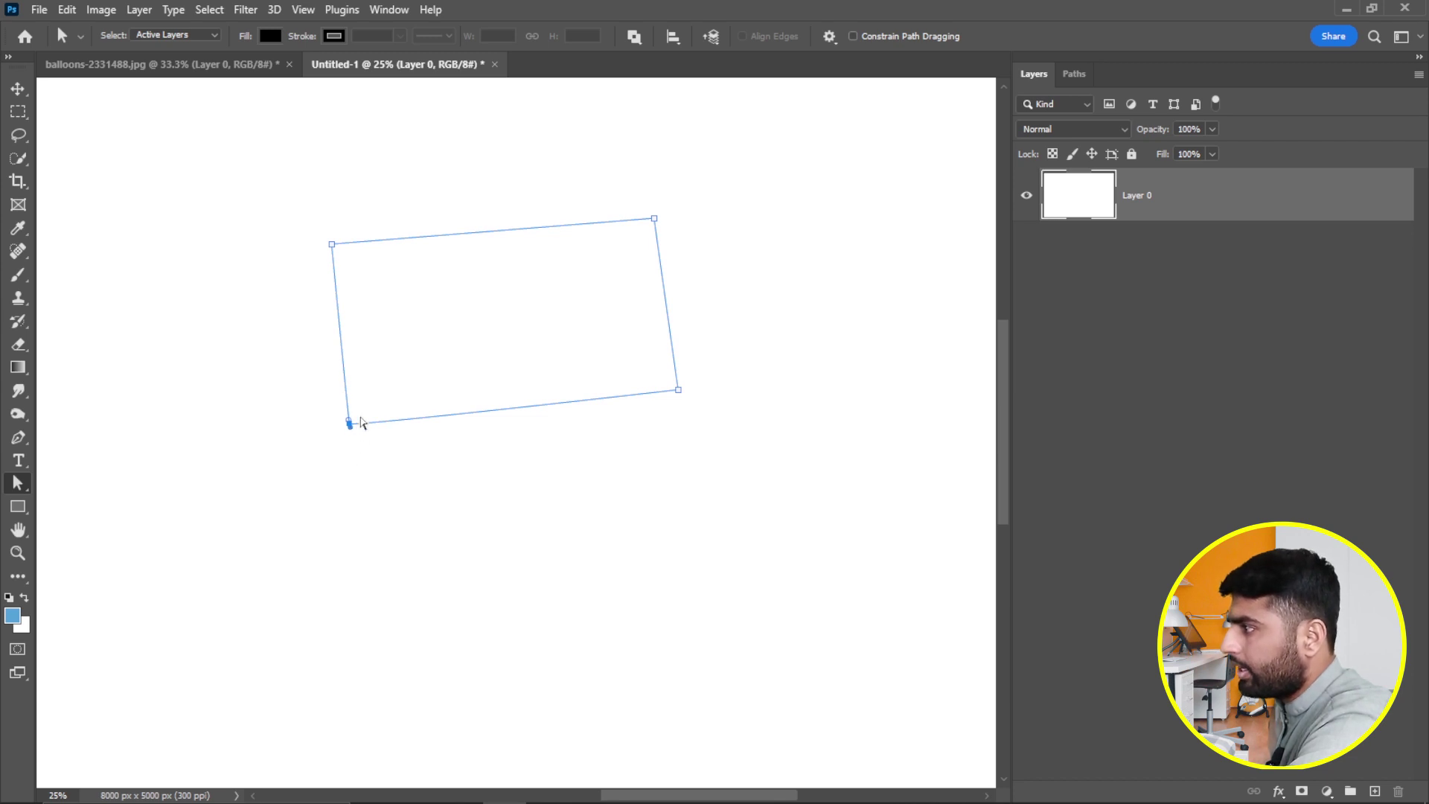
{"action": "mouse_move", "coordinate": [350, 424]}
{"action": "left_mouse_down"}
{"action": "mouse_move", "coordinate": [305, 461]}
{"action": "mouse_move", "coordinate": [350, 422]}
{"action": "left_mouse_up"}
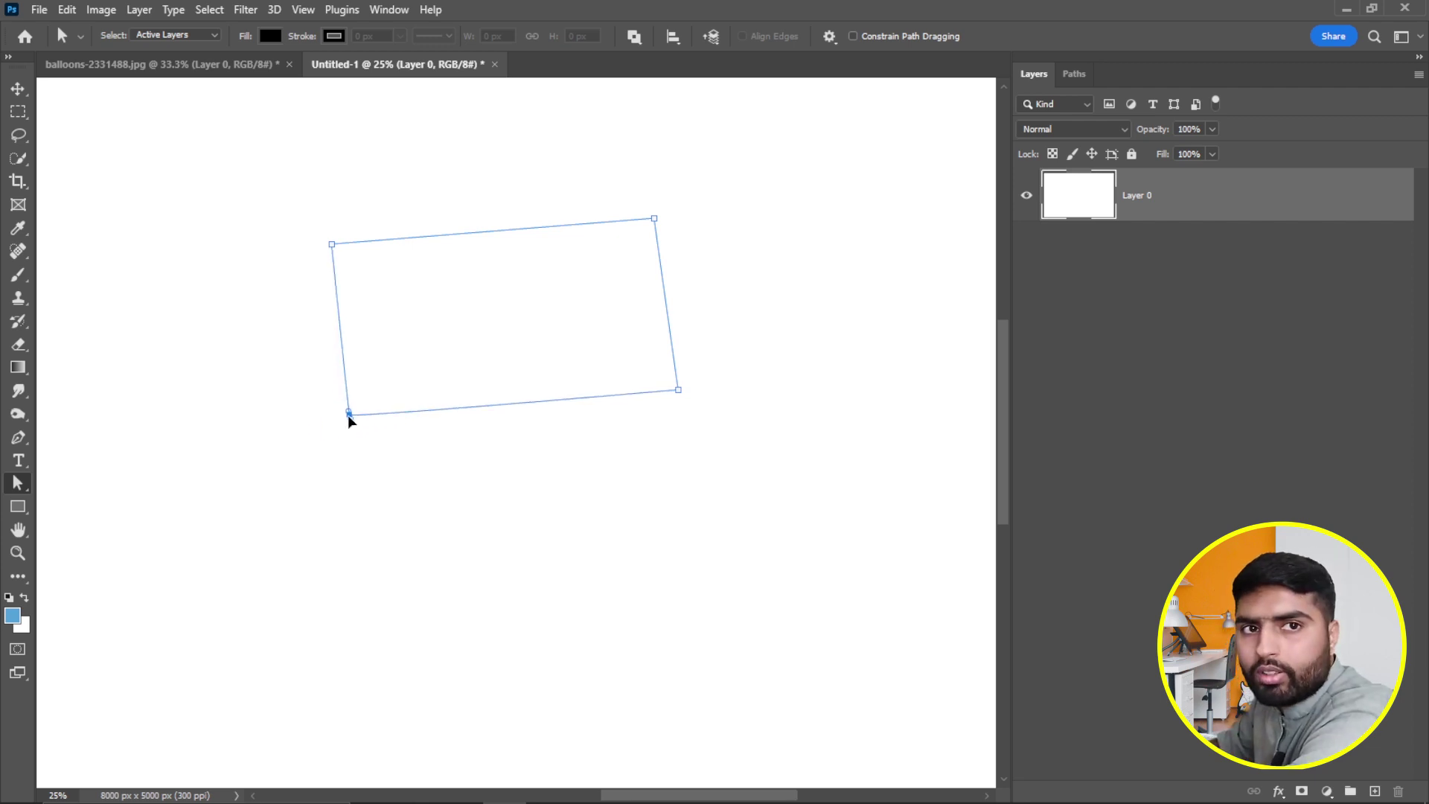
Shift the path's top edge right and move both top corners together.
{"action": "left_click_drag", "start_coordinate": [350, 242], "coordinate": [701, 262]}
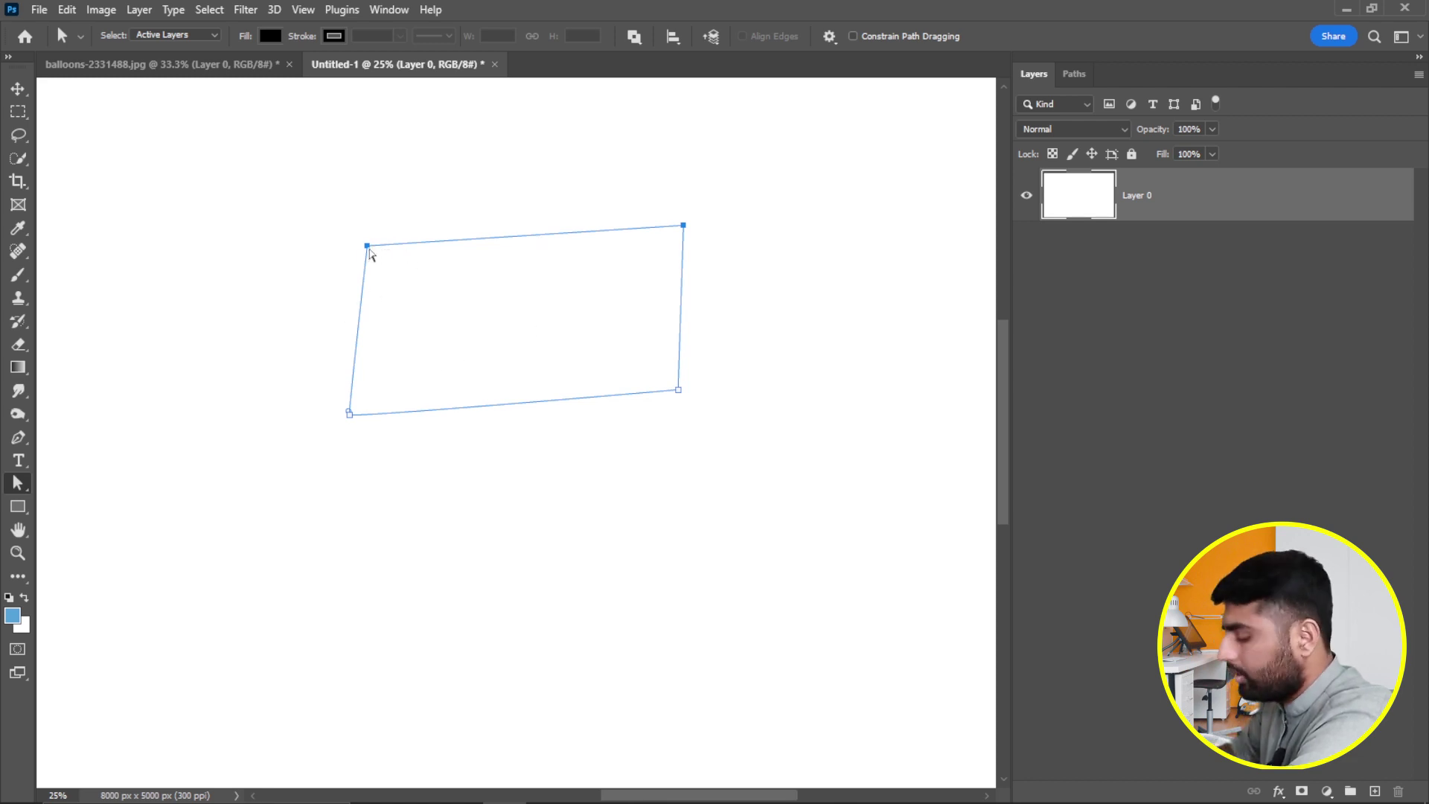
{"action": "key", "text": "ctrl+plus"}
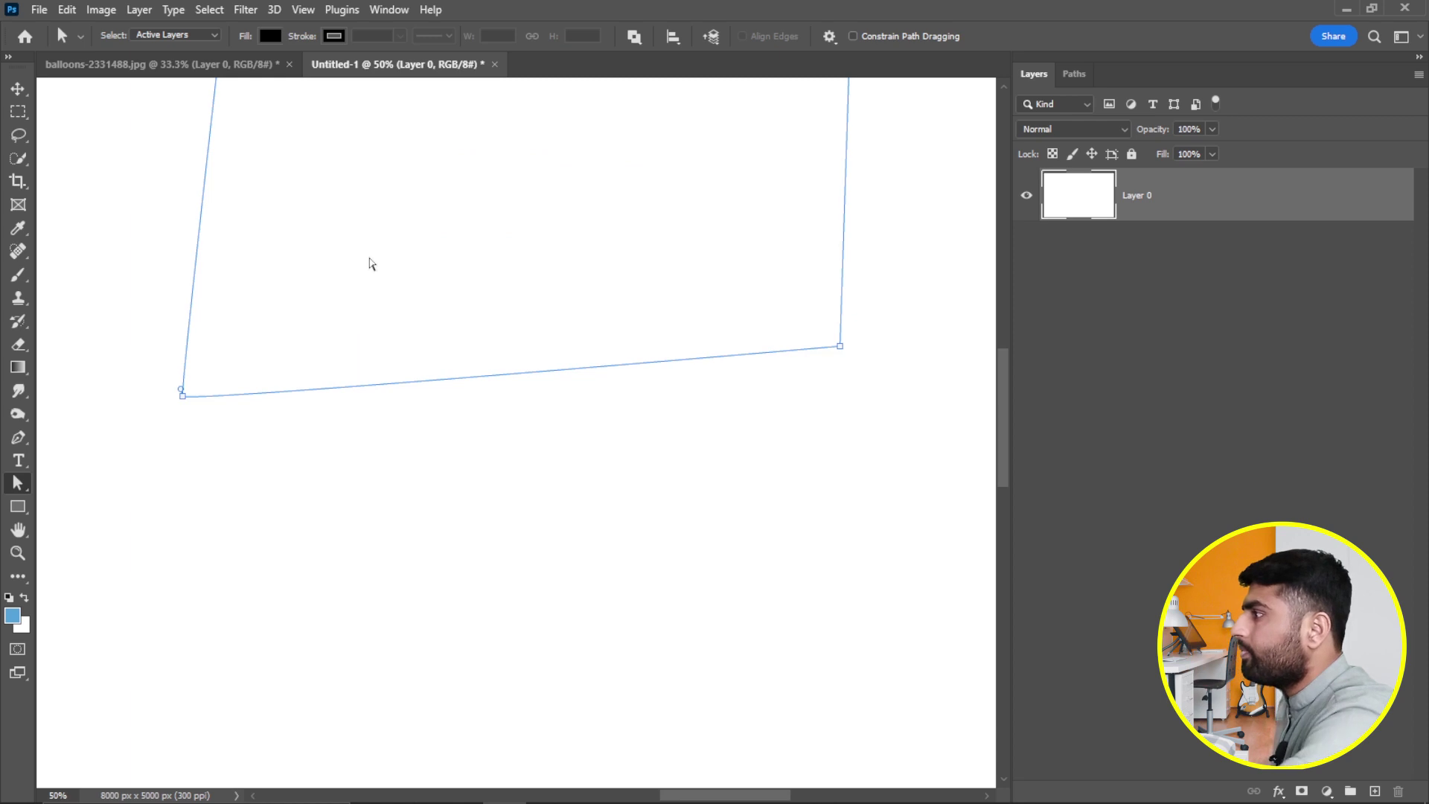
{"action": "scroll", "coordinate": [370, 283], "scroll_direction": "up", "scroll_amount": 3}
{"action": "scroll", "coordinate": [366, 332], "scroll_direction": "up", "scroll_amount": 1}
{"action": "scroll", "coordinate": [366, 337], "scroll_direction": "up", "scroll_amount": 1}
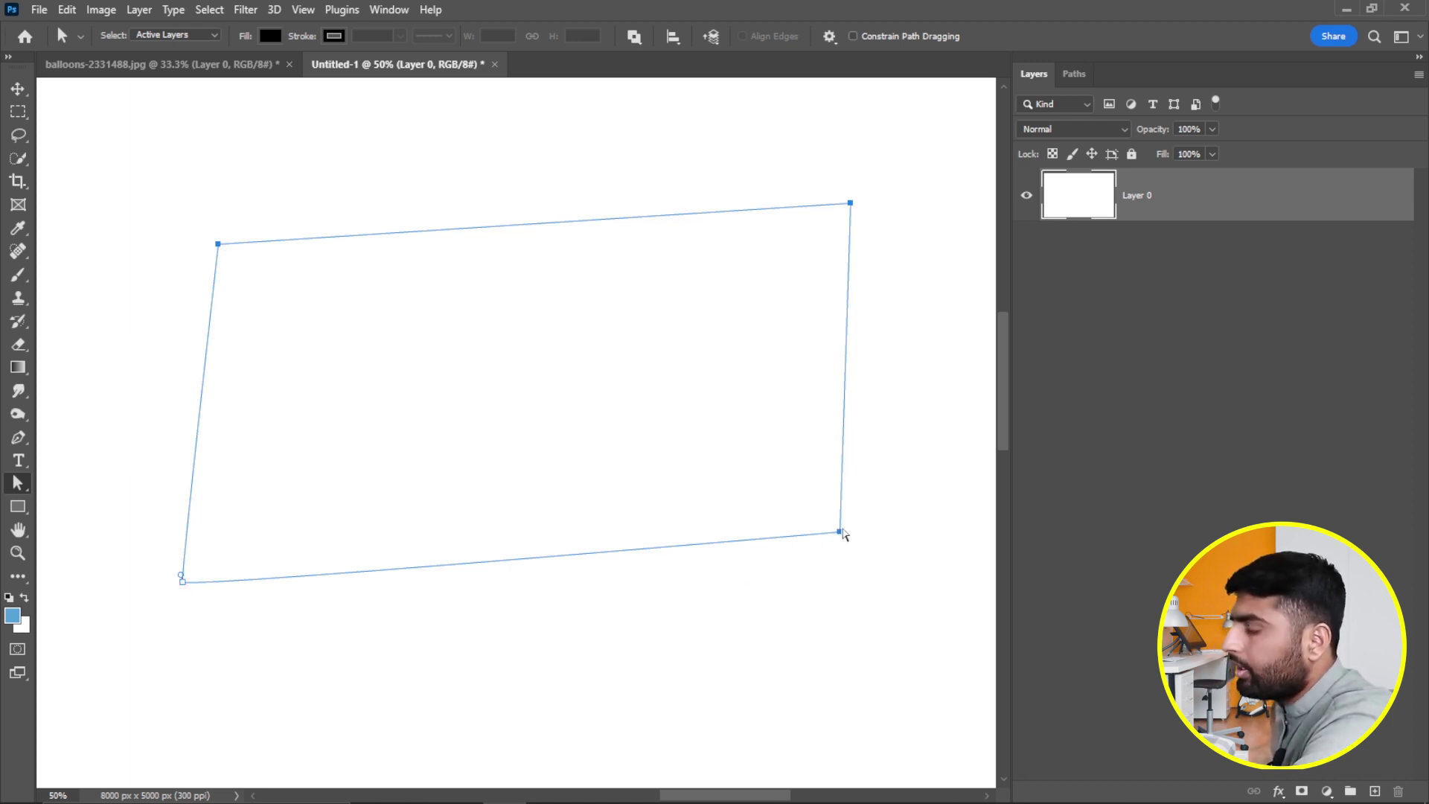
{"action": "left_click_drag", "start_coordinate": [853, 207], "coordinate": [822, 224]}
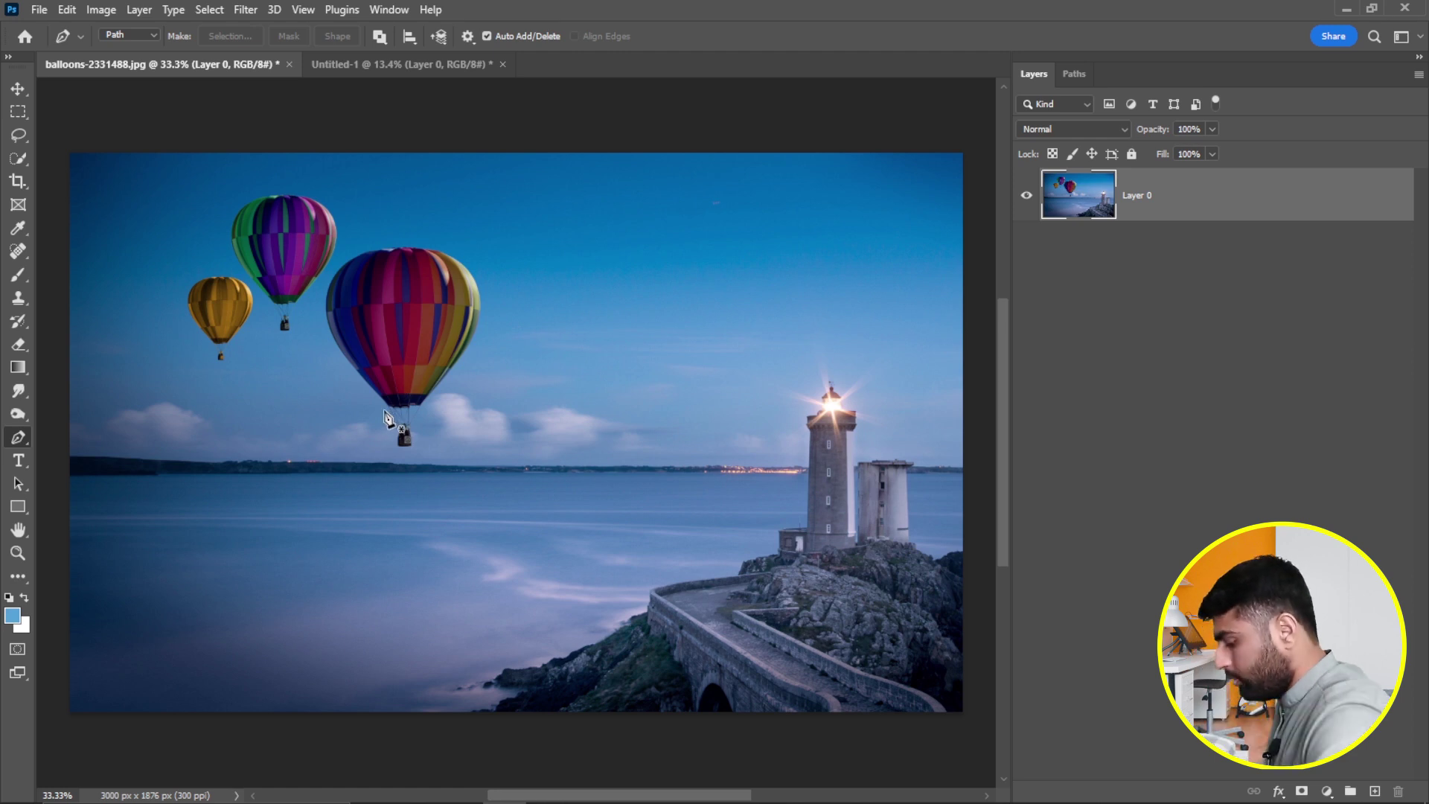
Close the traced outline around the large rainbow balloon and make it a vector mask.
{"action": "key", "text": "ctrl+plus"}
{"action": "key", "text": "ctrl+plus"}
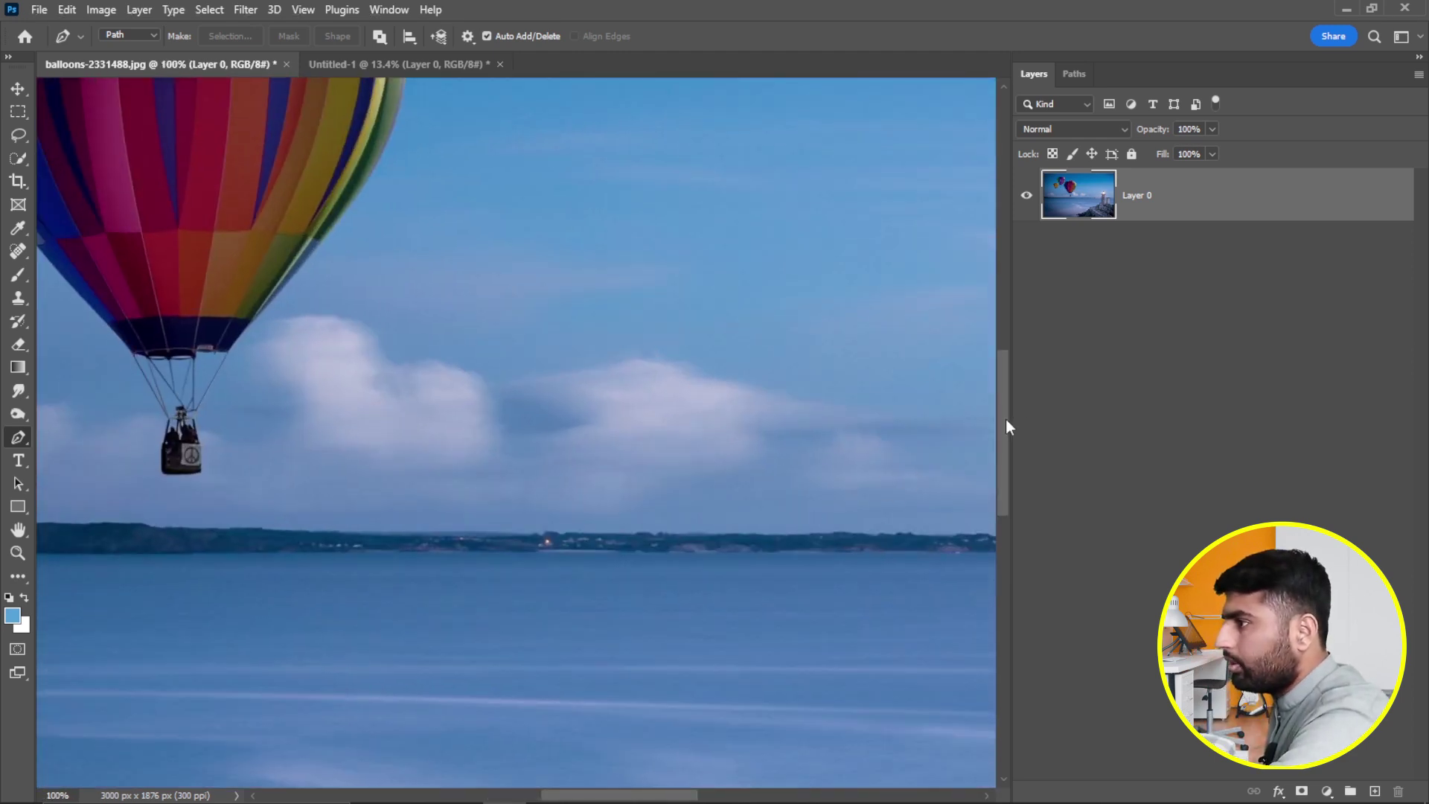
{"action": "left_click_drag", "start_coordinate": [1005, 419], "coordinate": [1006, 325]}
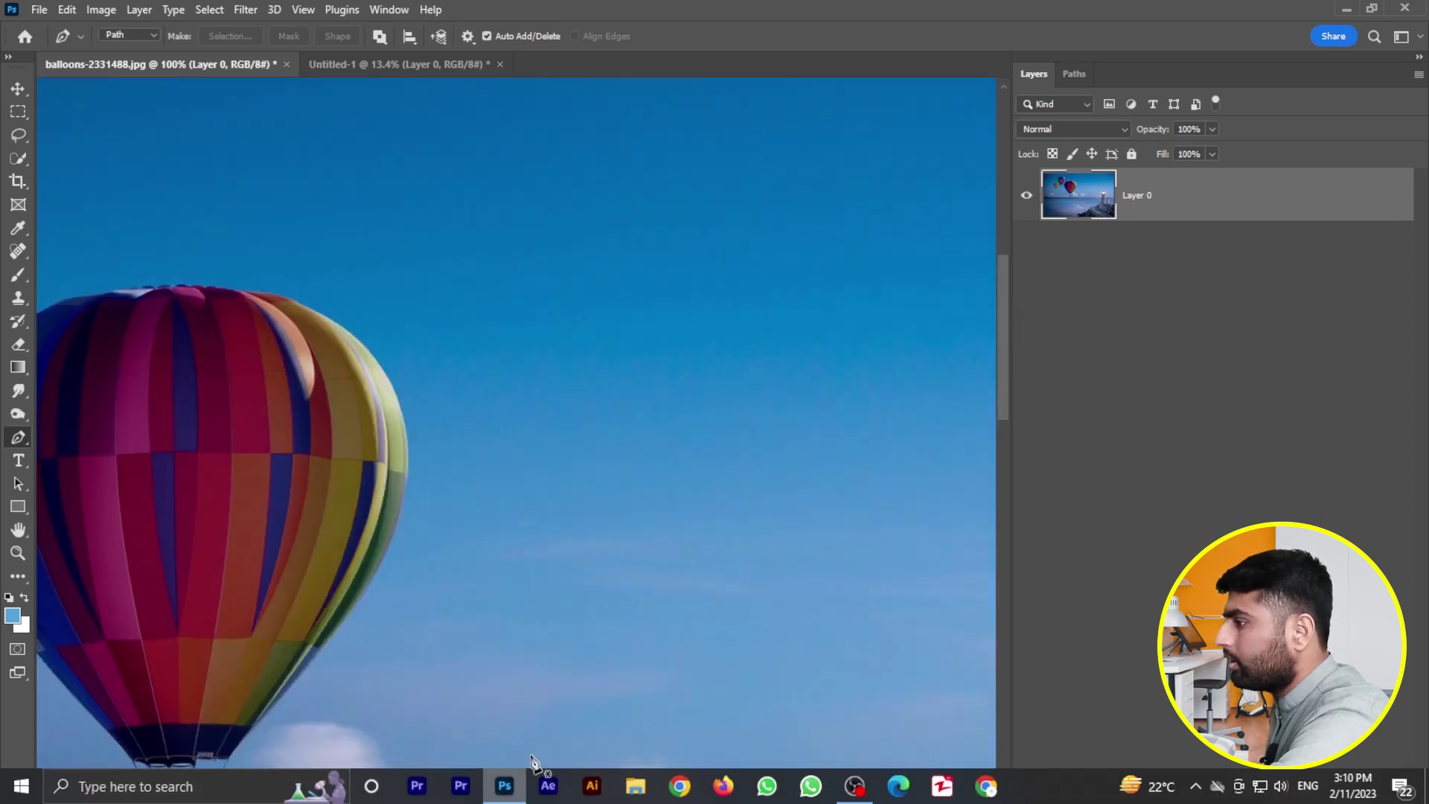
{"action": "left_click_drag", "start_coordinate": [590, 800], "coordinate": [546, 797]}
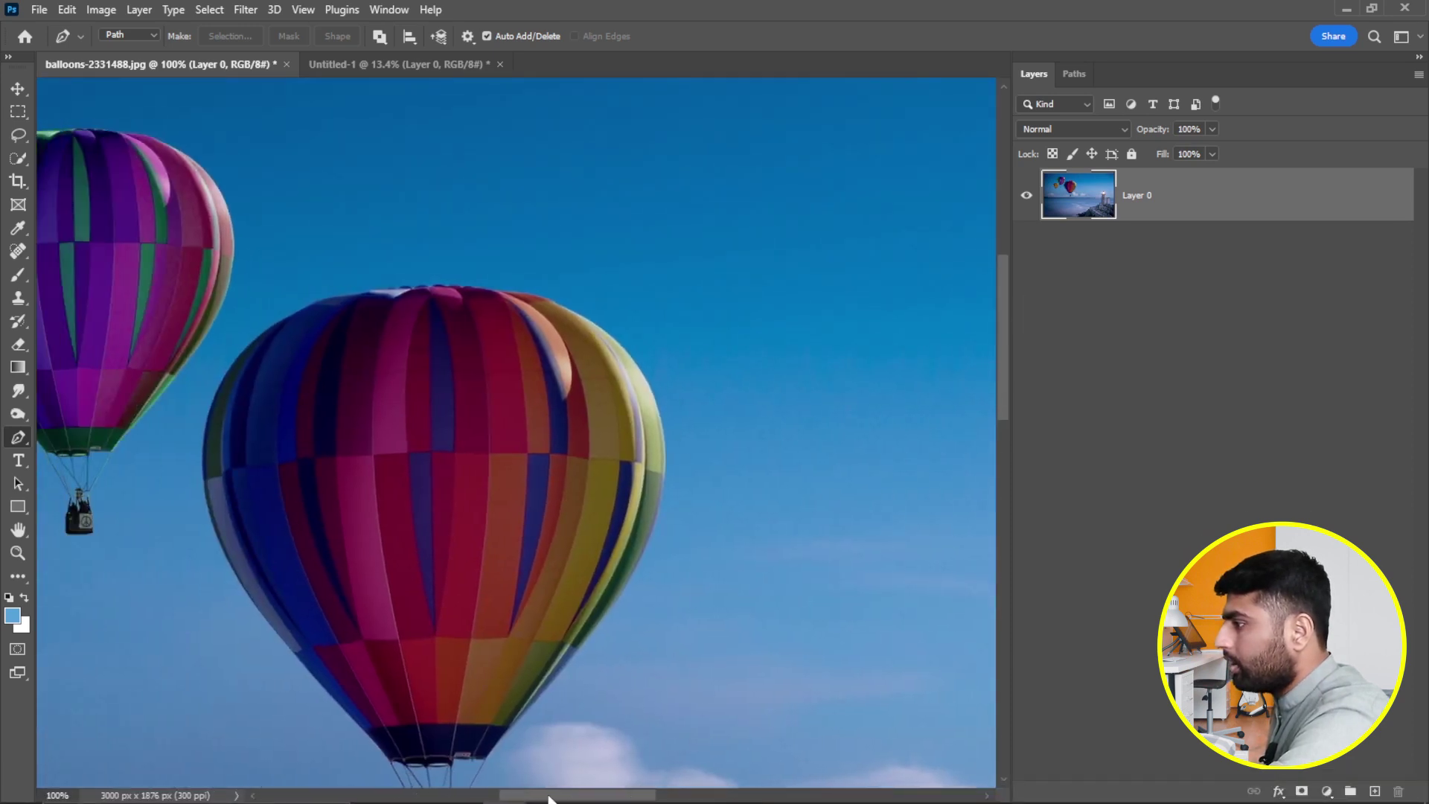
{"action": "left_click_drag", "start_coordinate": [1007, 388], "coordinate": [1000, 420]}
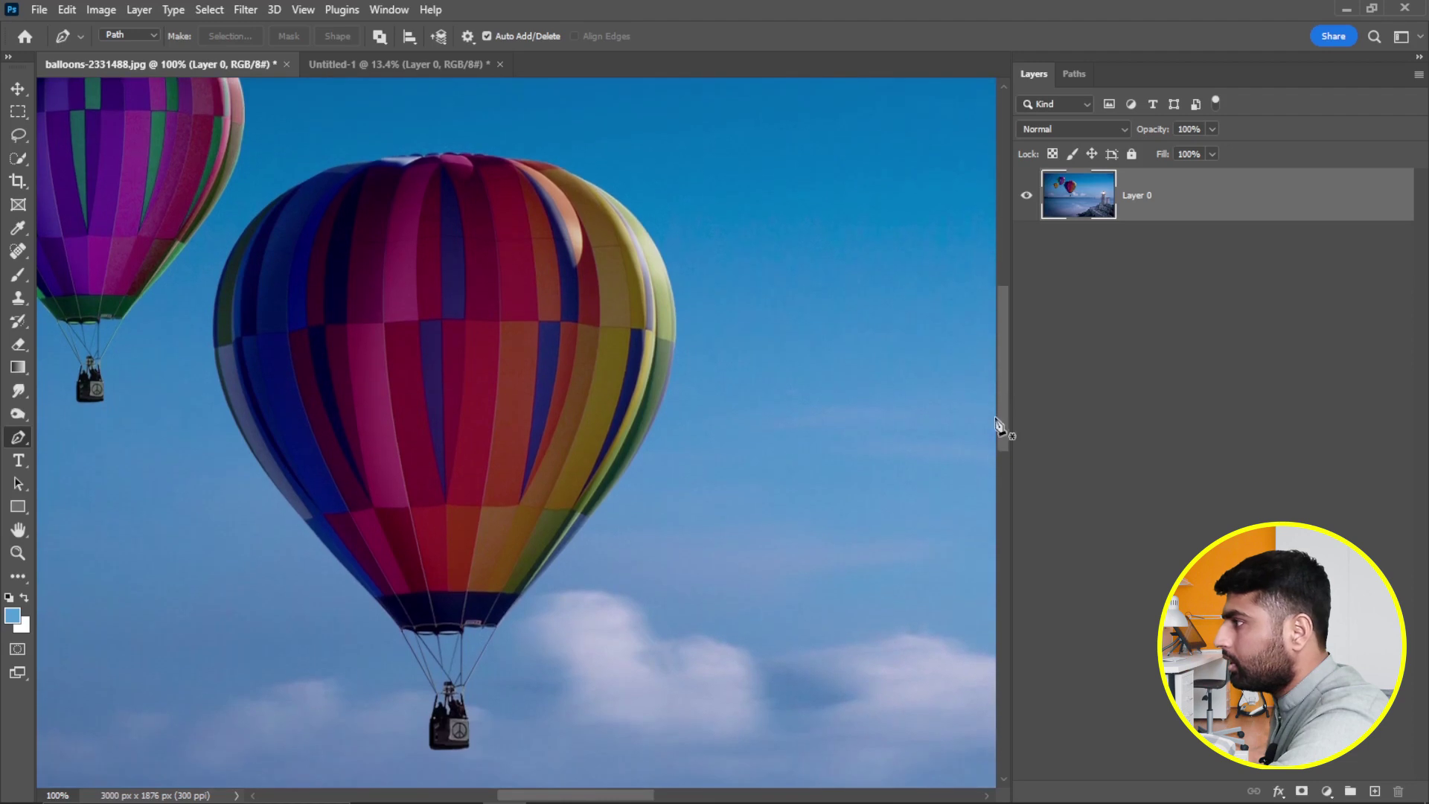
{"action": "left_click", "coordinate": [400, 629]}
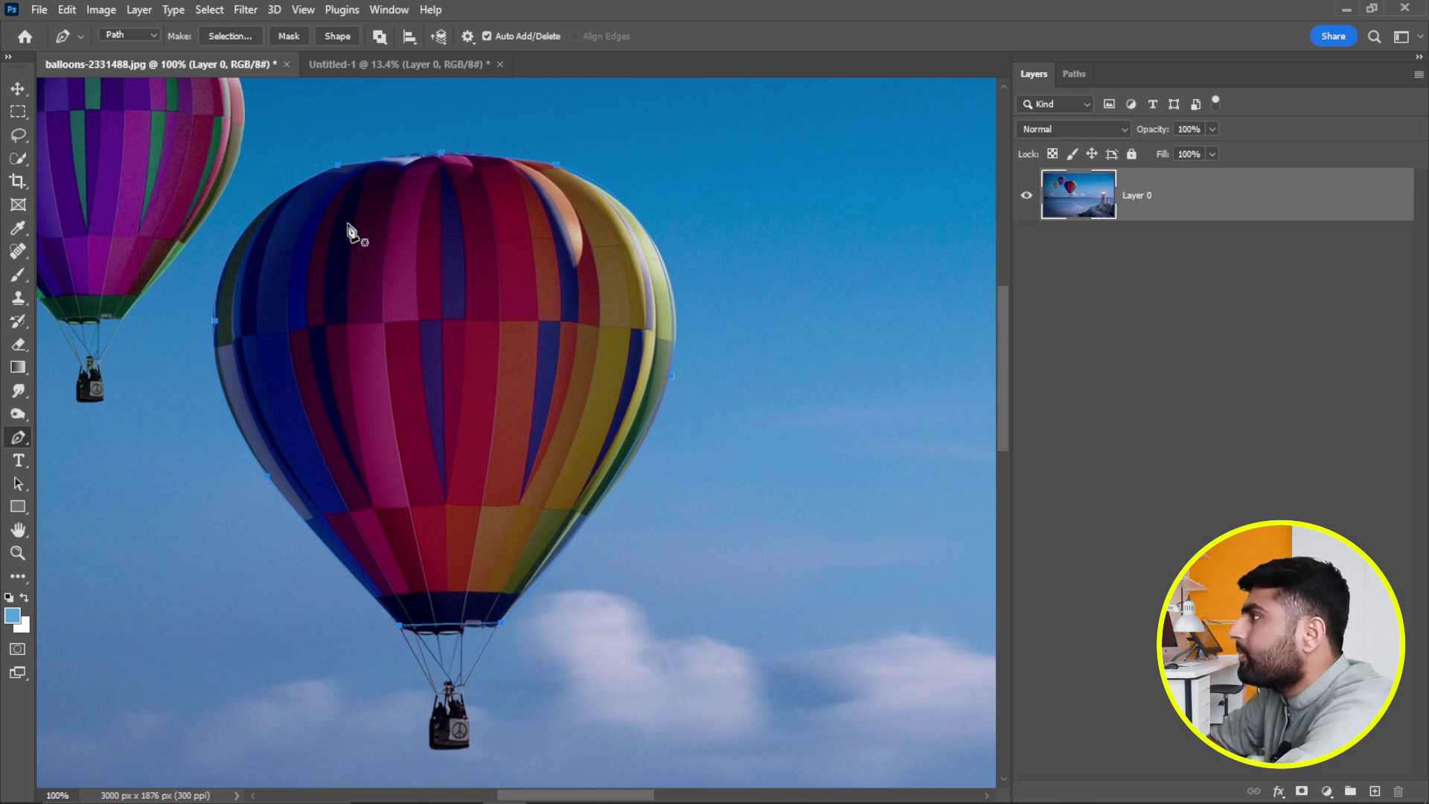
{"action": "left_click", "coordinate": [290, 37]}
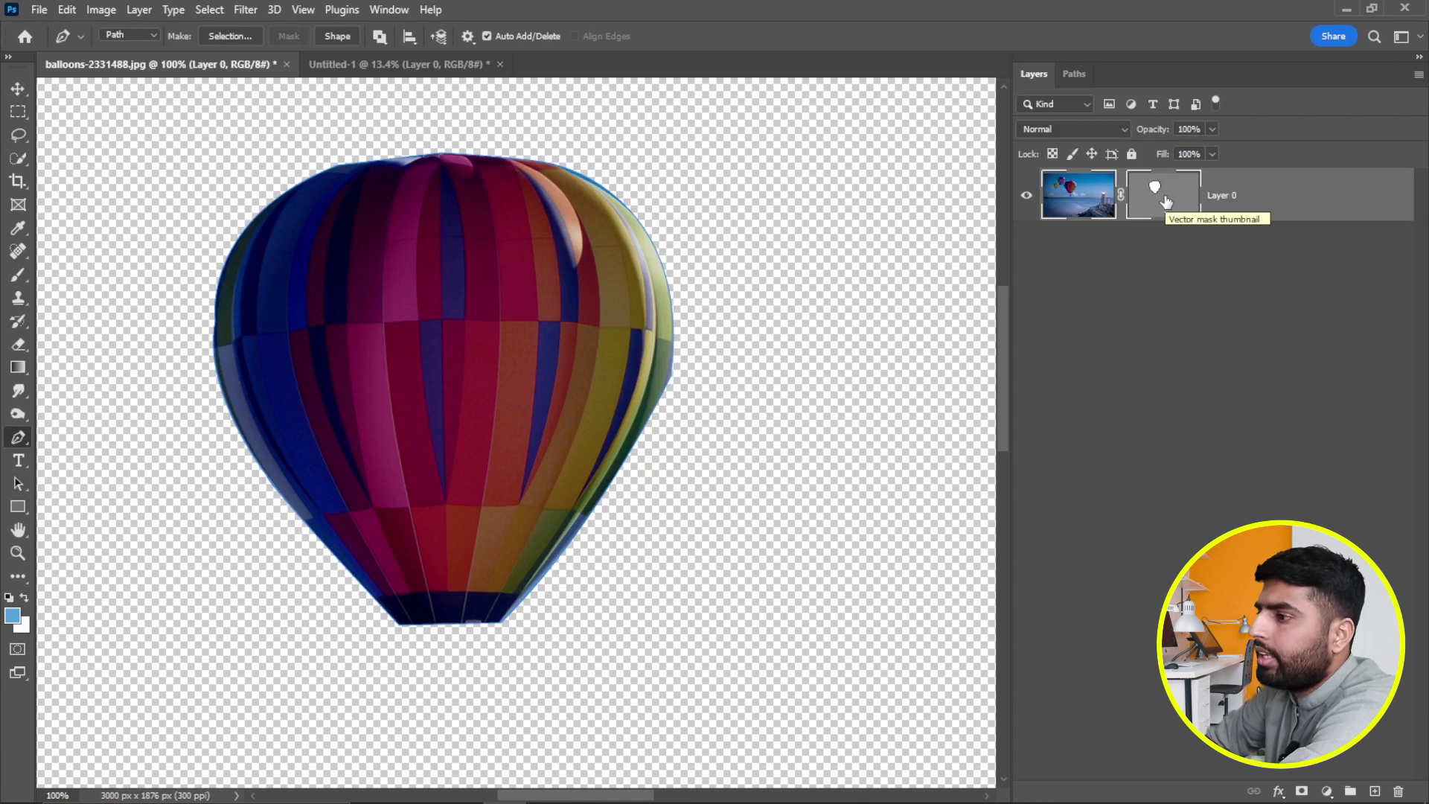
{"action": "left_click", "coordinate": [1158, 201]}
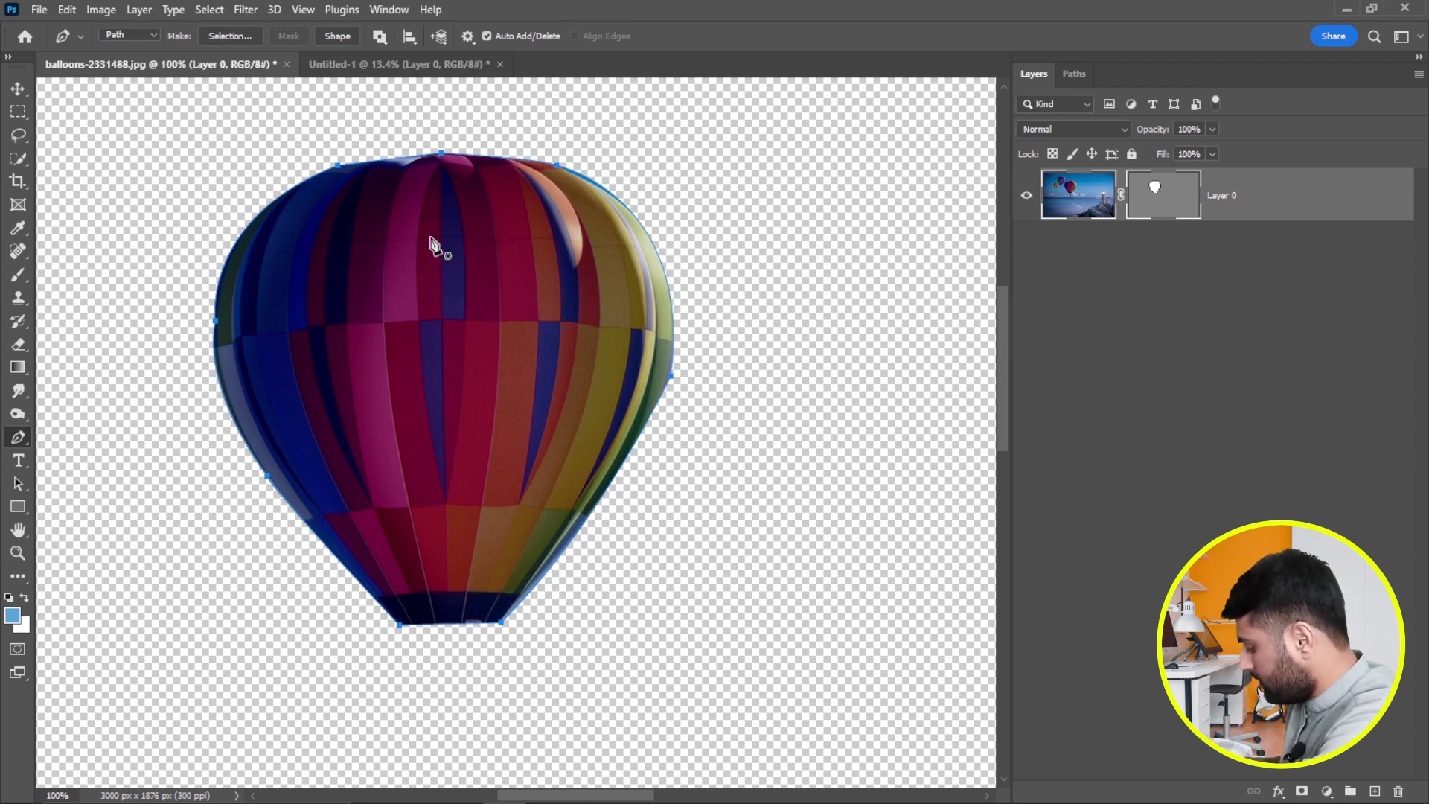
Undo the vector mask to restore the full balloons photo on Layer 0.
{"action": "key", "text": "ctrl+z"}
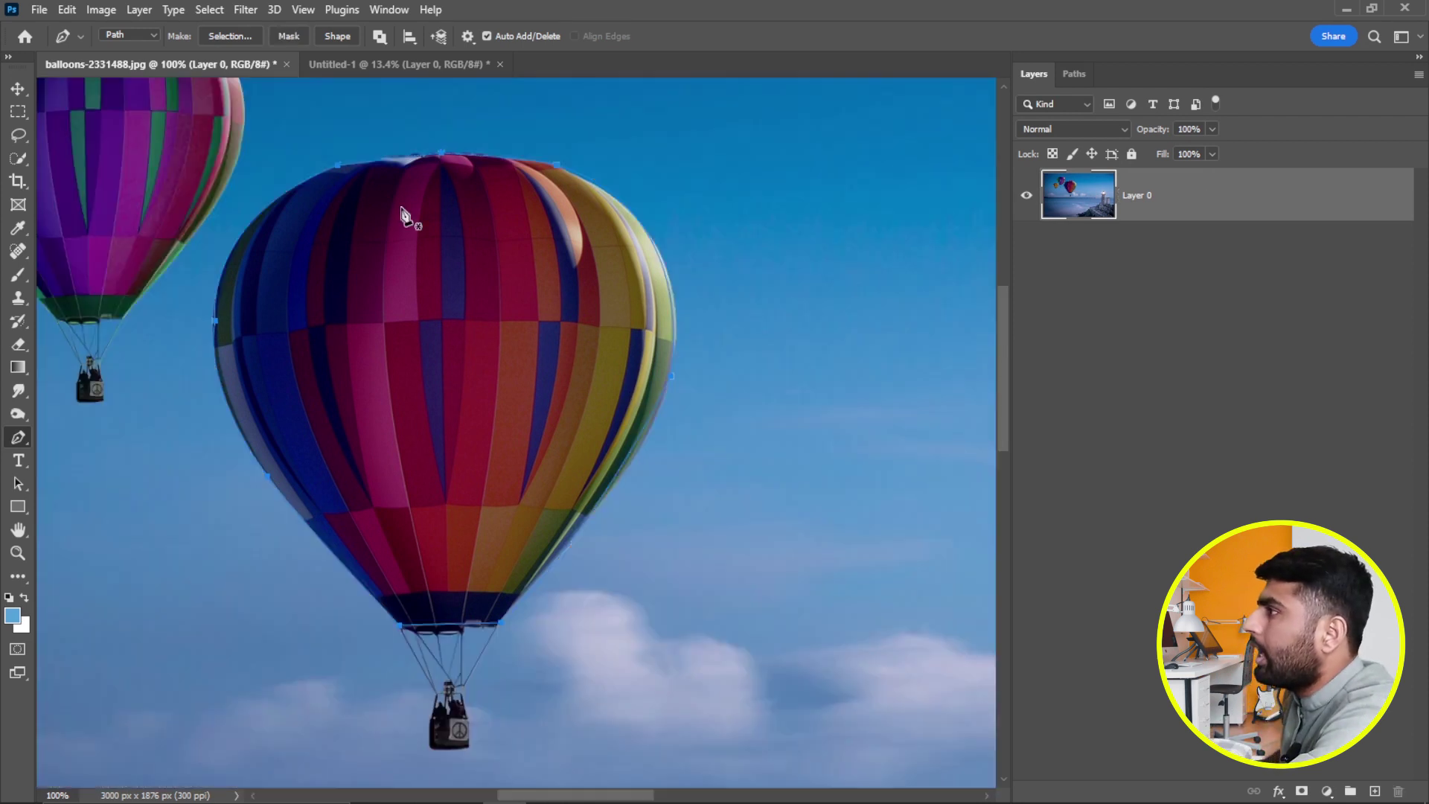
Make the balloon outline a light-blue filled Shape 1 layer, then pick Direct Selection.
{"action": "left_click", "coordinate": [338, 36]}
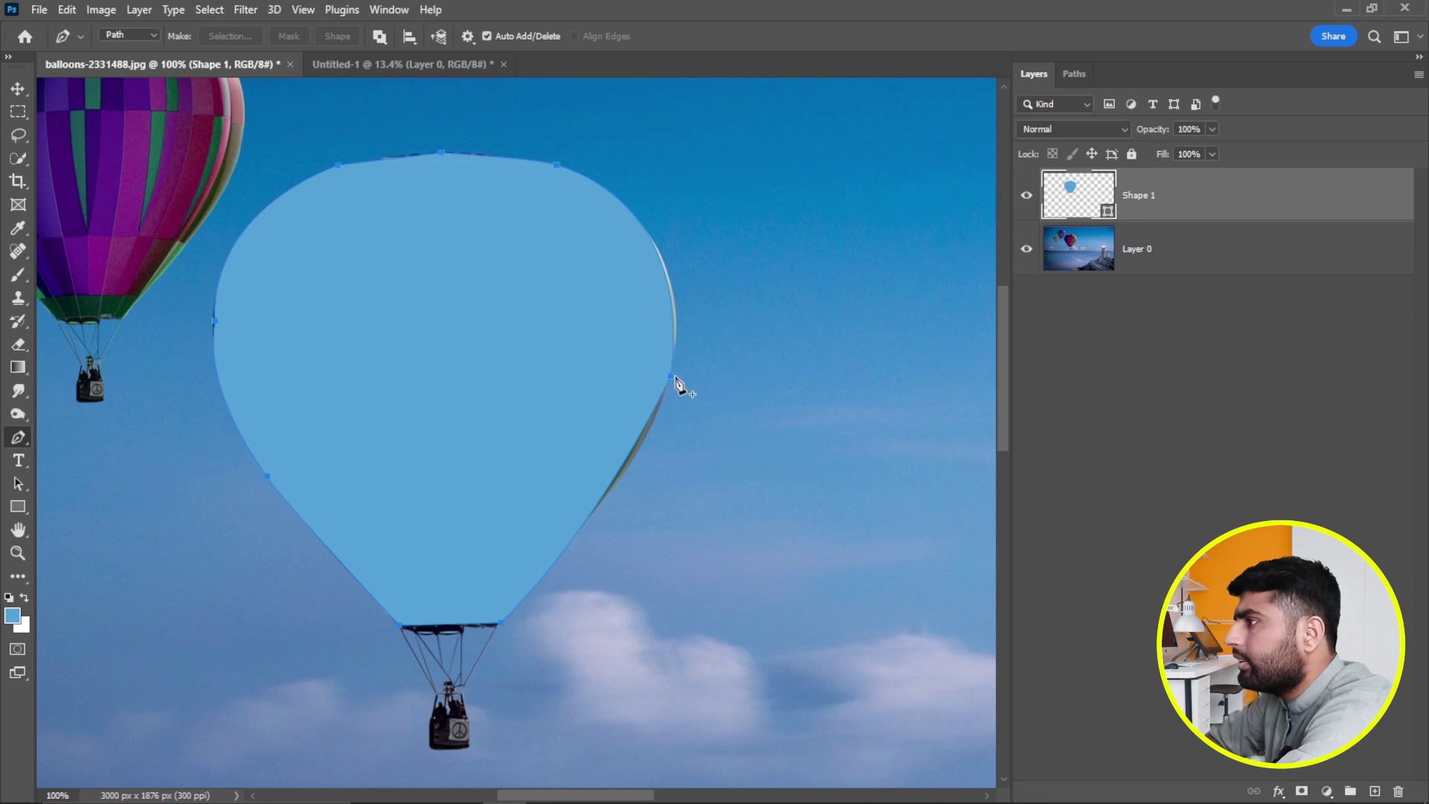
{"action": "left_click_drag", "start_coordinate": [18, 484], "coordinate": [84, 502]}
{"action": "left_click", "coordinate": [83, 500]}
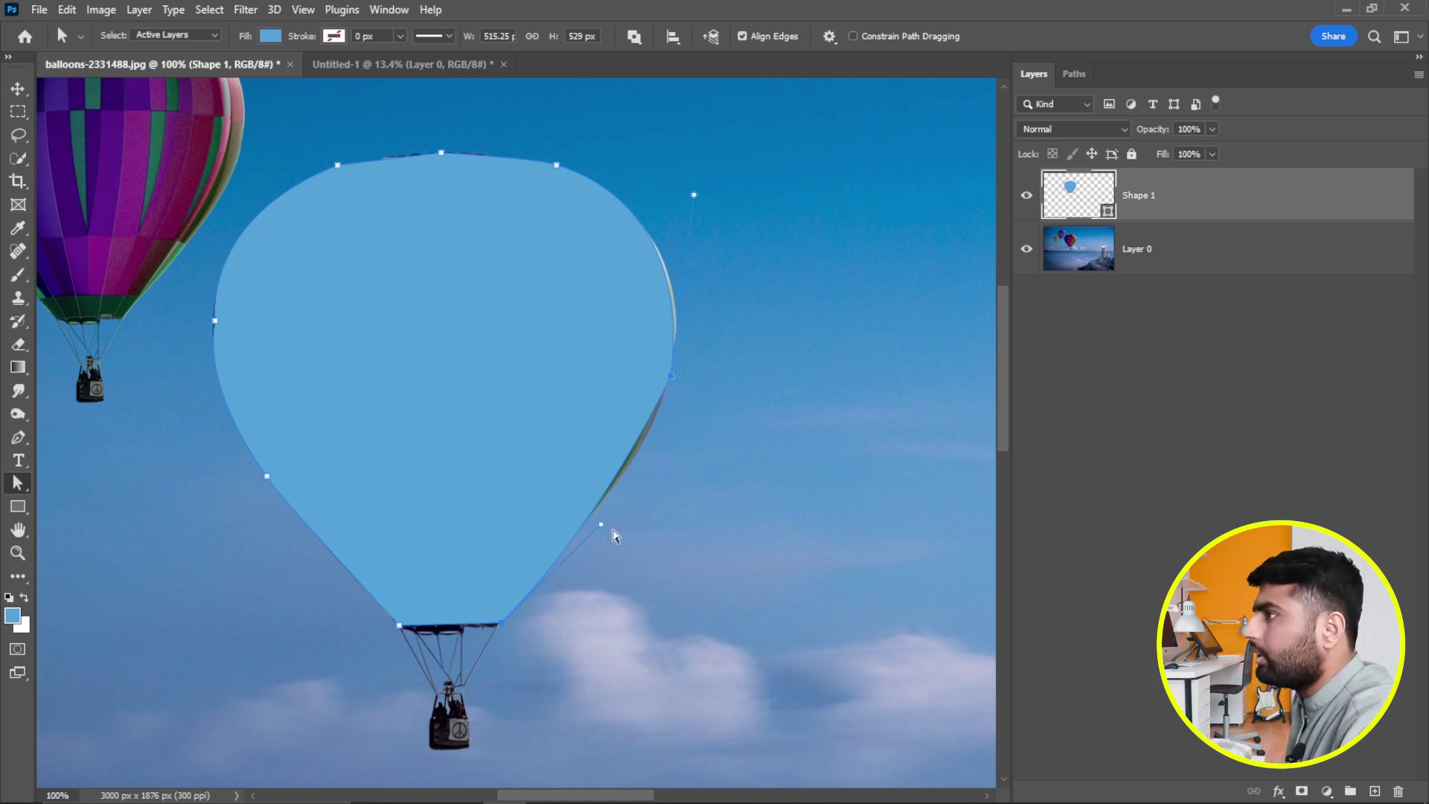
Adjust Shape 1's right-side anchors and curves so it covers the balloon's fringe.
{"action": "key", "text": "ctrl+plus"}
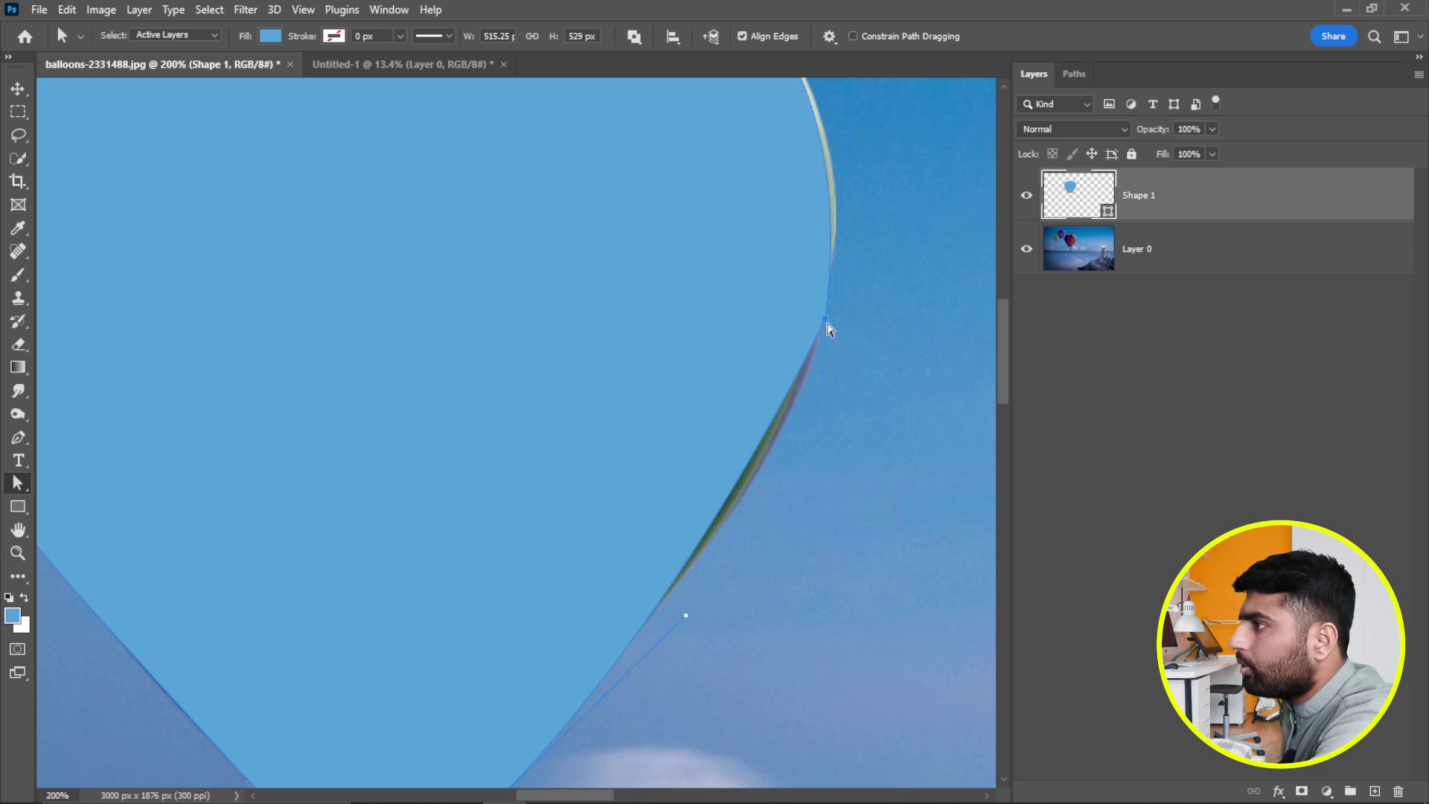
{"action": "left_click_drag", "start_coordinate": [834, 307], "coordinate": [835, 307]}
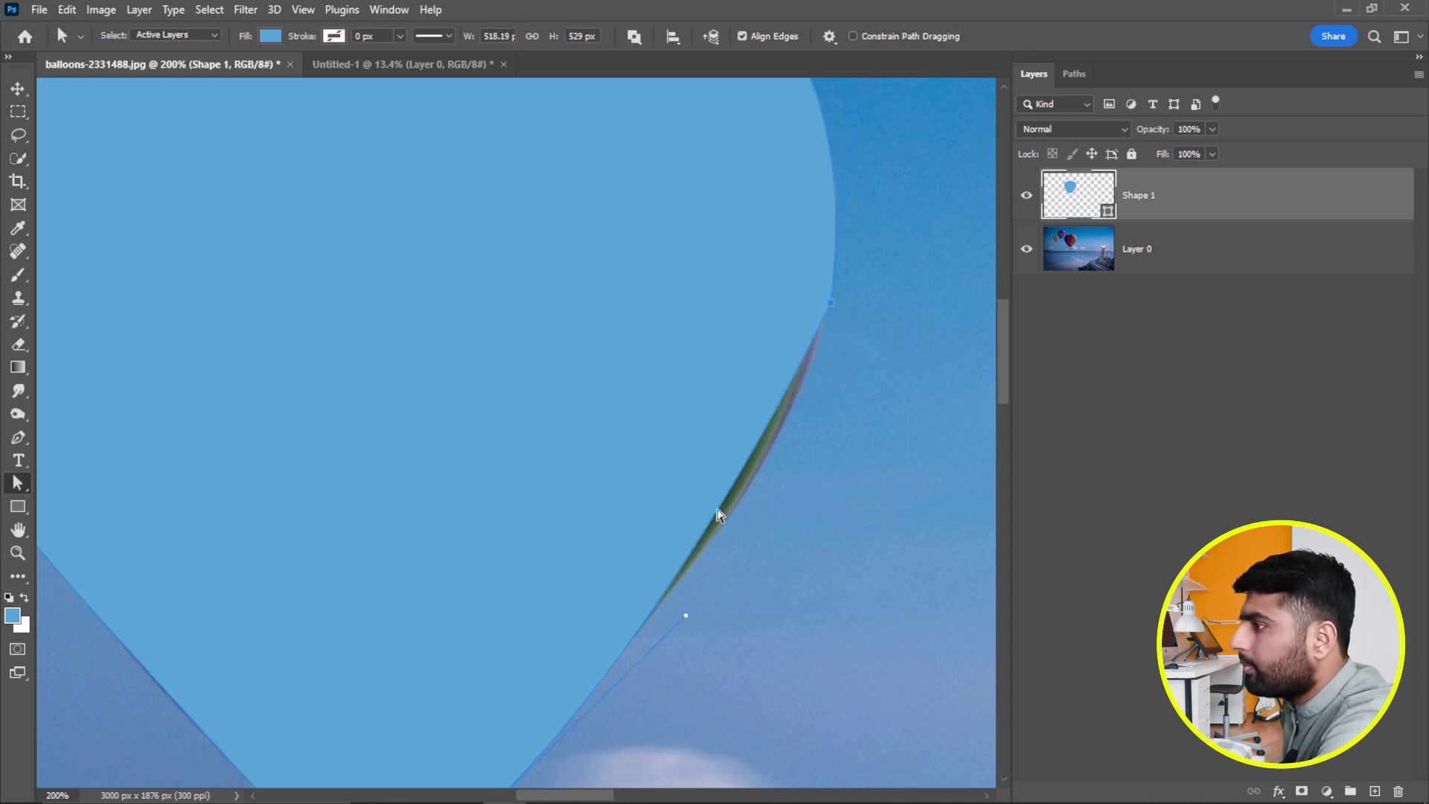
{"action": "left_click_drag", "start_coordinate": [689, 622], "coordinate": [698, 621]}
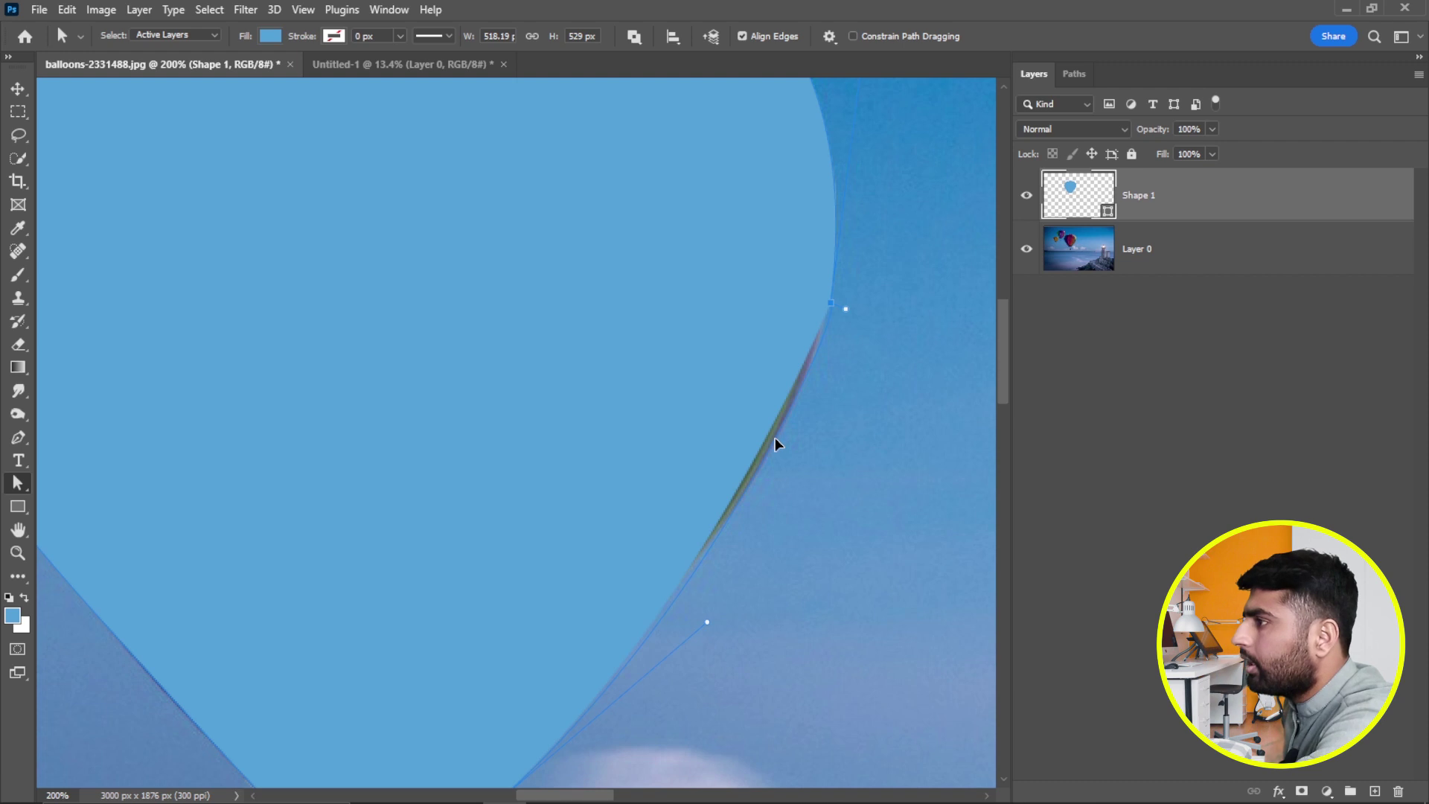
{"action": "left_click_drag", "start_coordinate": [775, 444], "coordinate": [777, 445]}
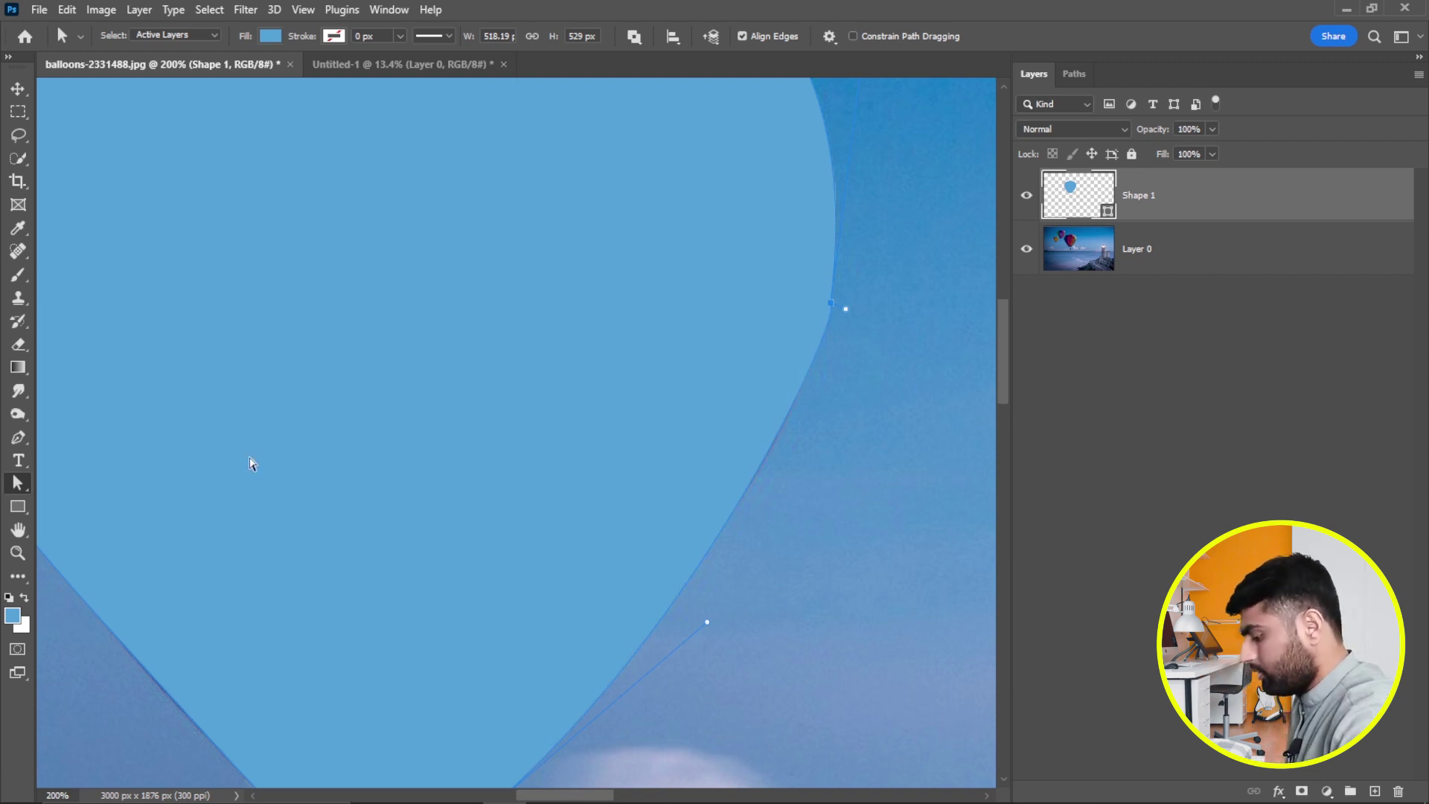
{"action": "key", "text": "ctrl+0"}
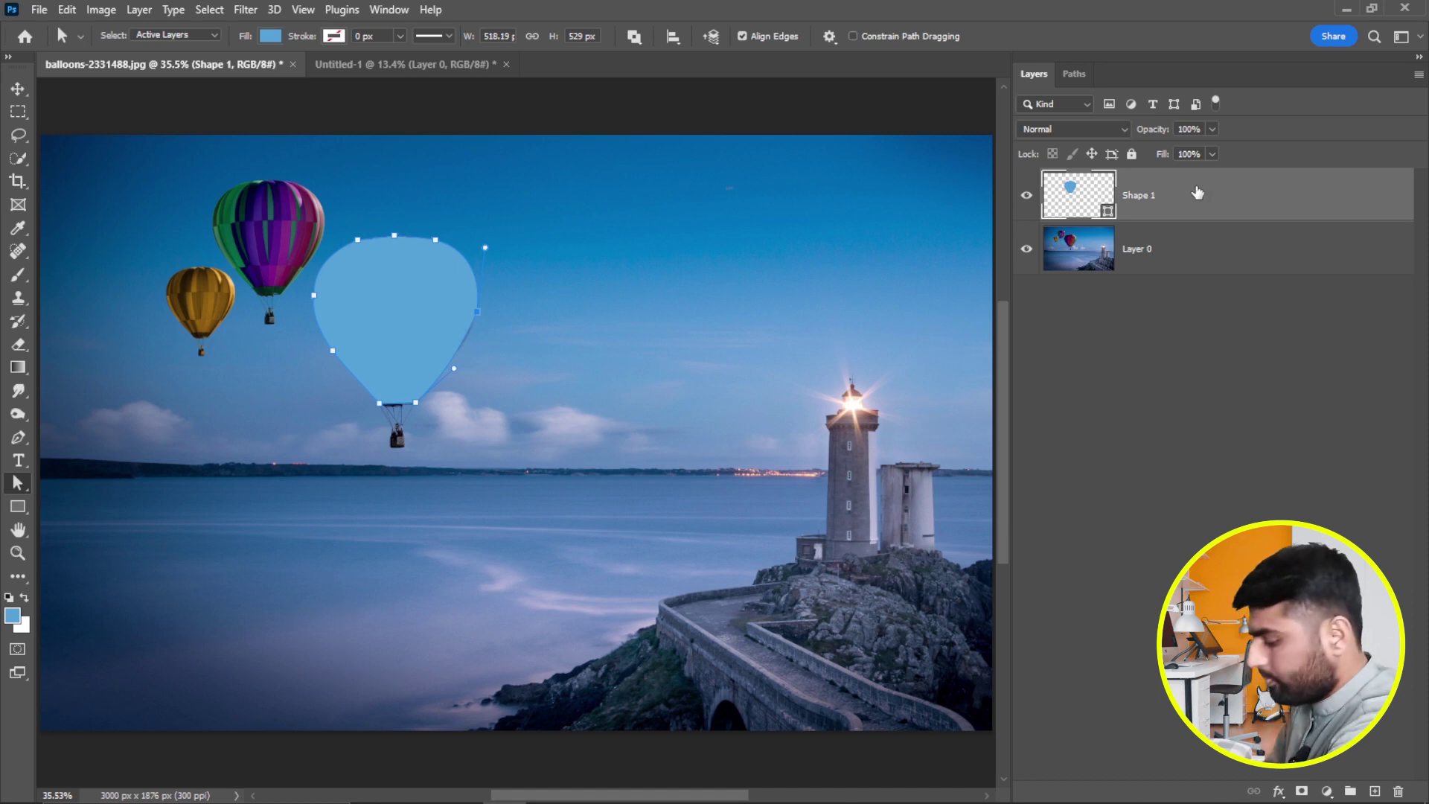
Delete a right-side anchor, then remove the whole Shape 1 layer.
{"action": "key", "text": "Delete"}
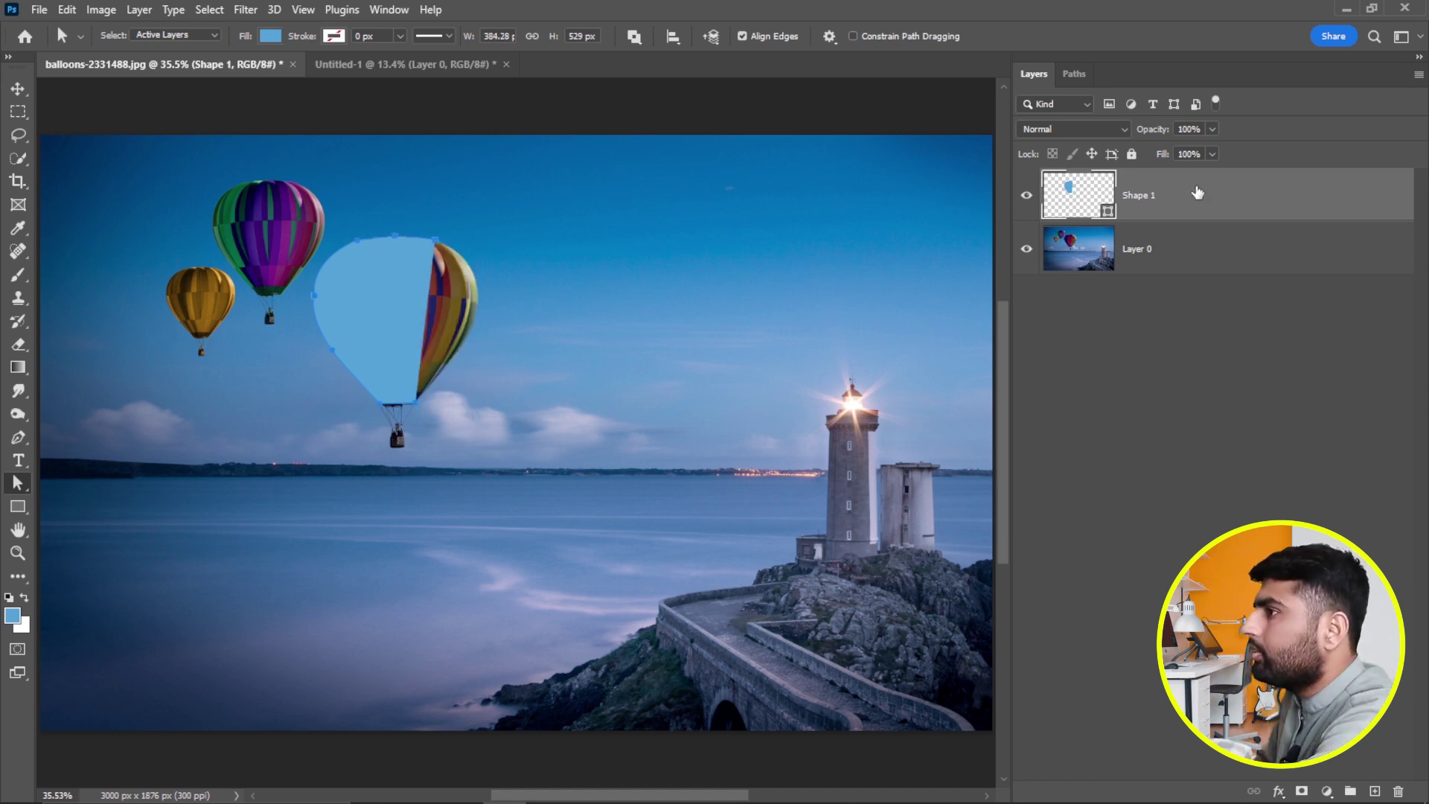
{"action": "key", "text": "Delete"}
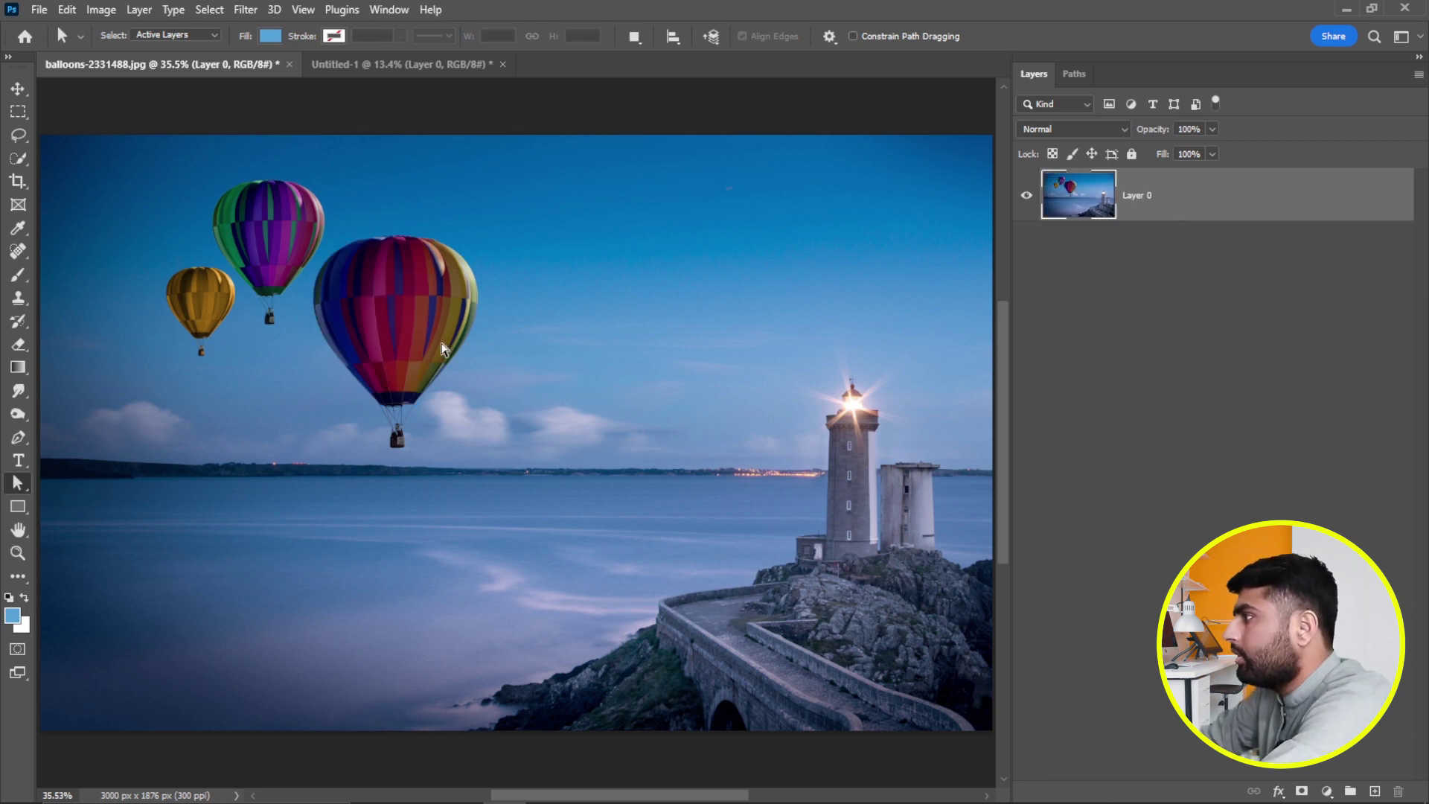
{"action": "left_click", "coordinate": [19, 439]}
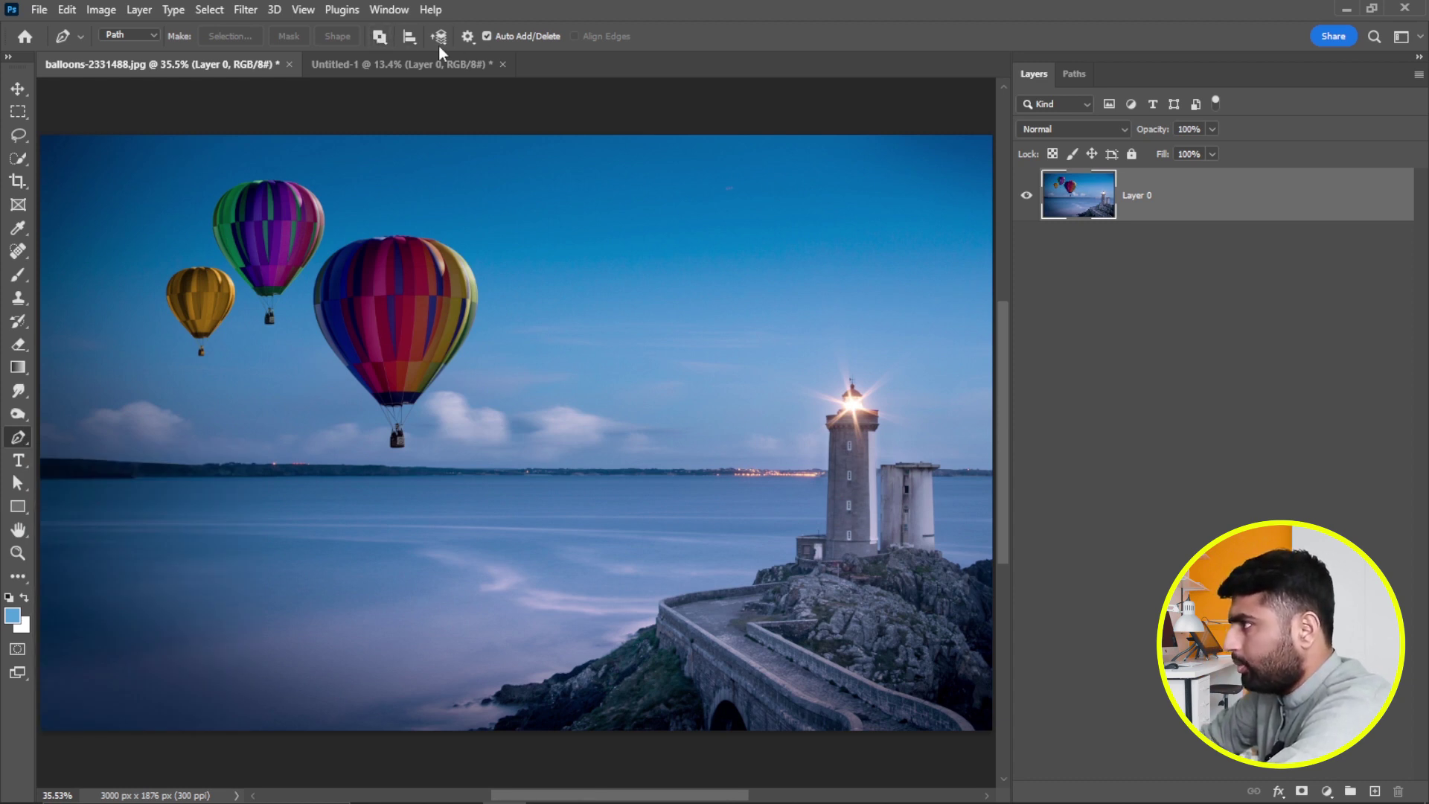
Browse the Path Operations, Path Alignment and Path Arrangement menus, then bring up Path Options.
{"action": "left_click", "coordinate": [380, 39]}
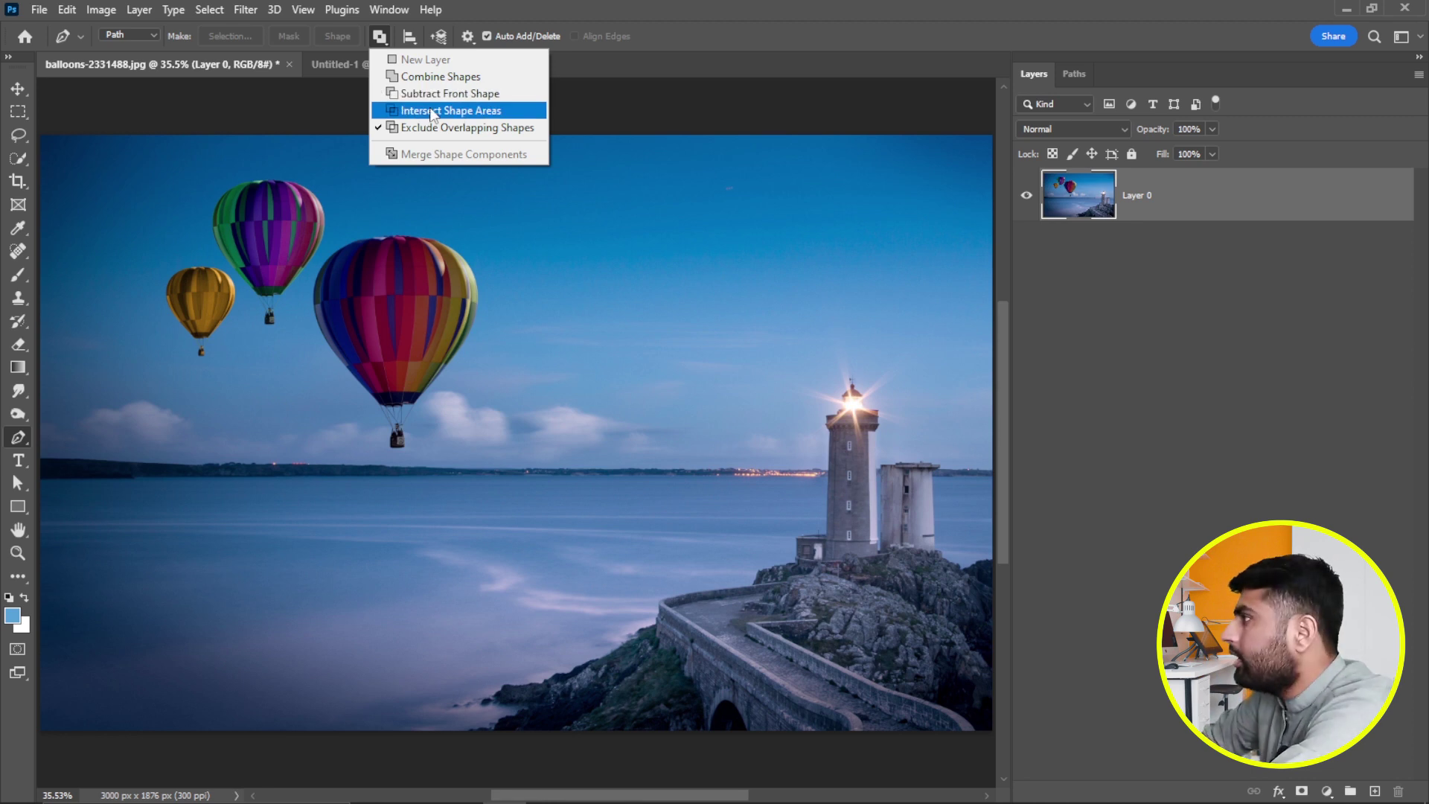
{"action": "left_click", "coordinate": [67, 108]}
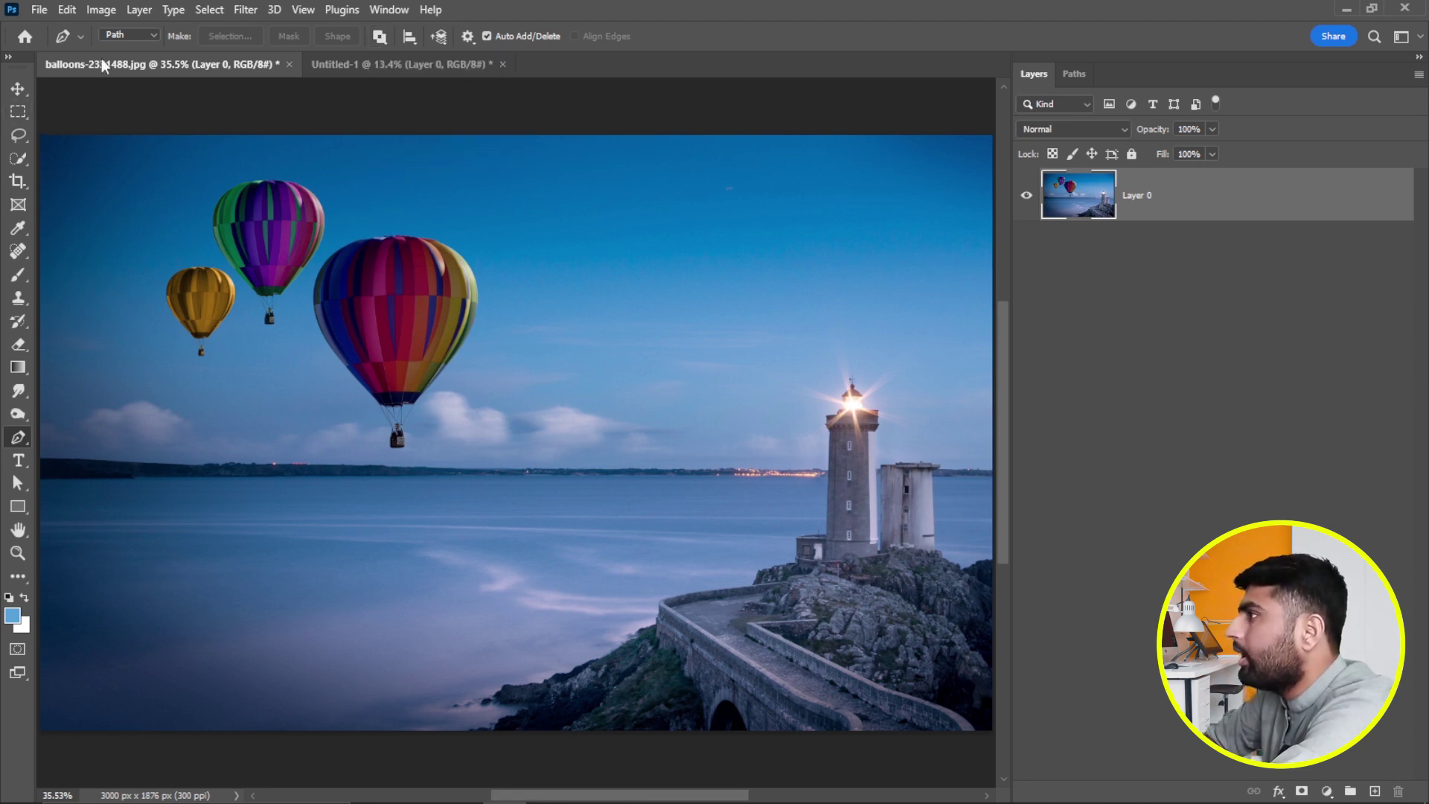
{"action": "left_click", "coordinate": [415, 38]}
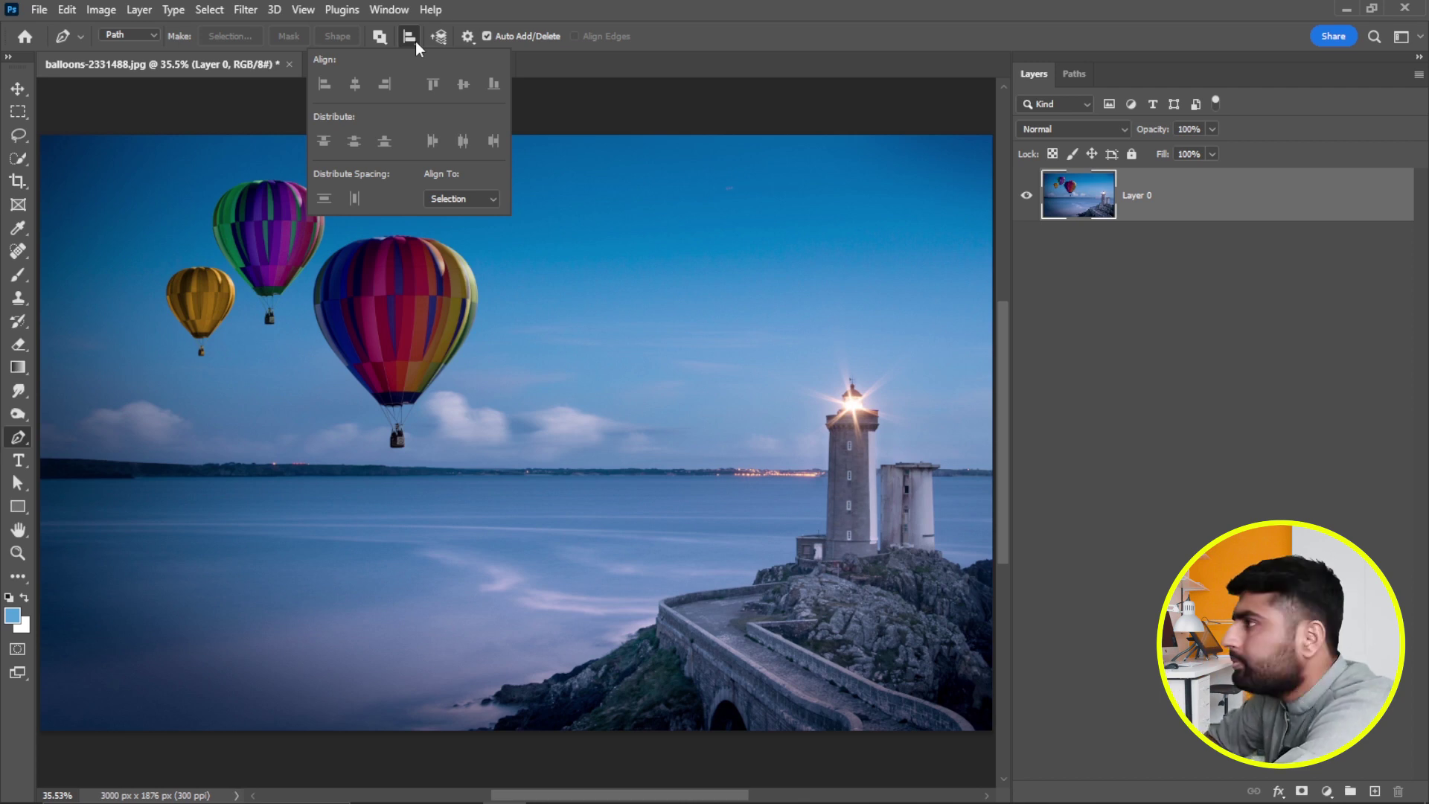
{"action": "left_click", "coordinate": [444, 37]}
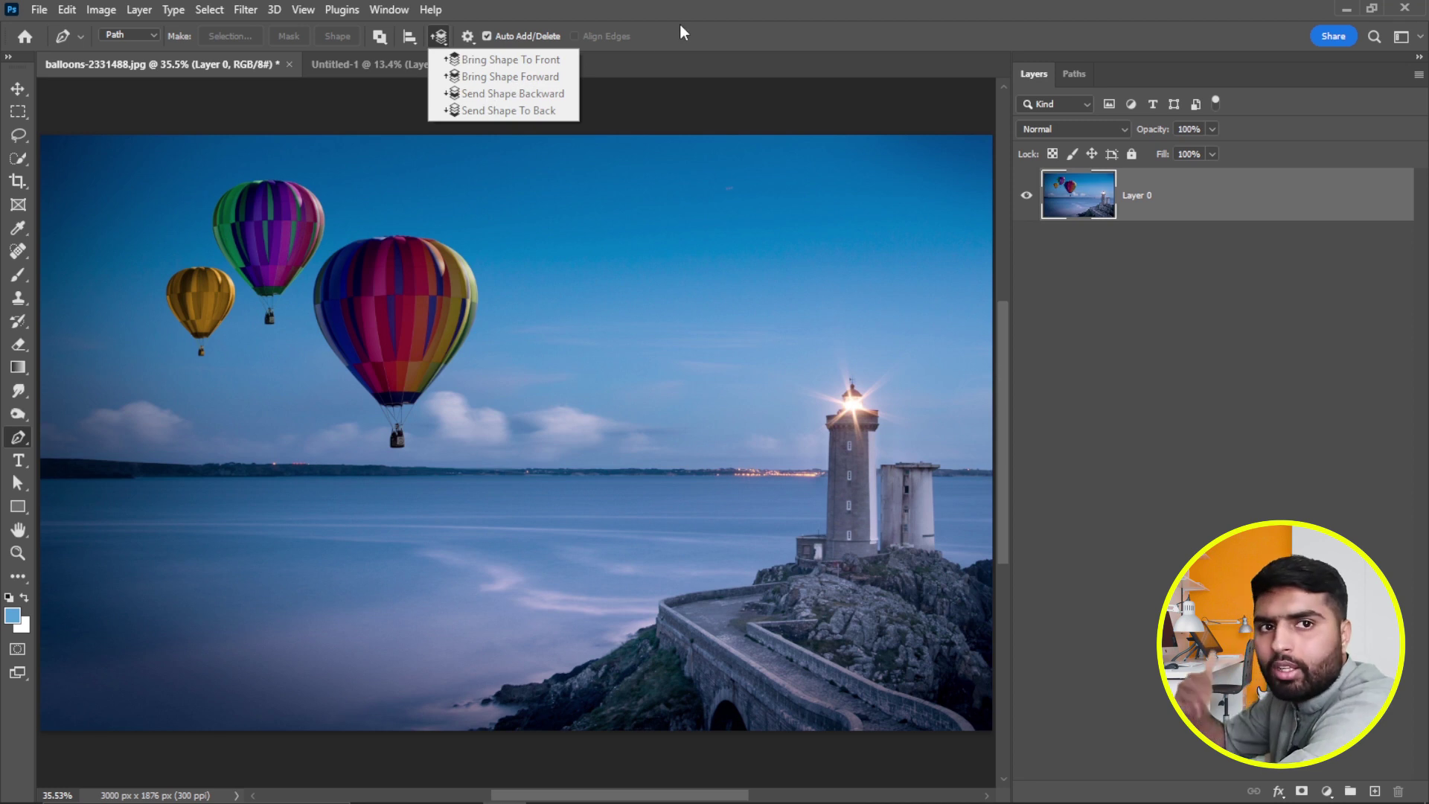
{"action": "left_click", "coordinate": [728, 3]}
{"action": "left_click", "coordinate": [467, 37]}
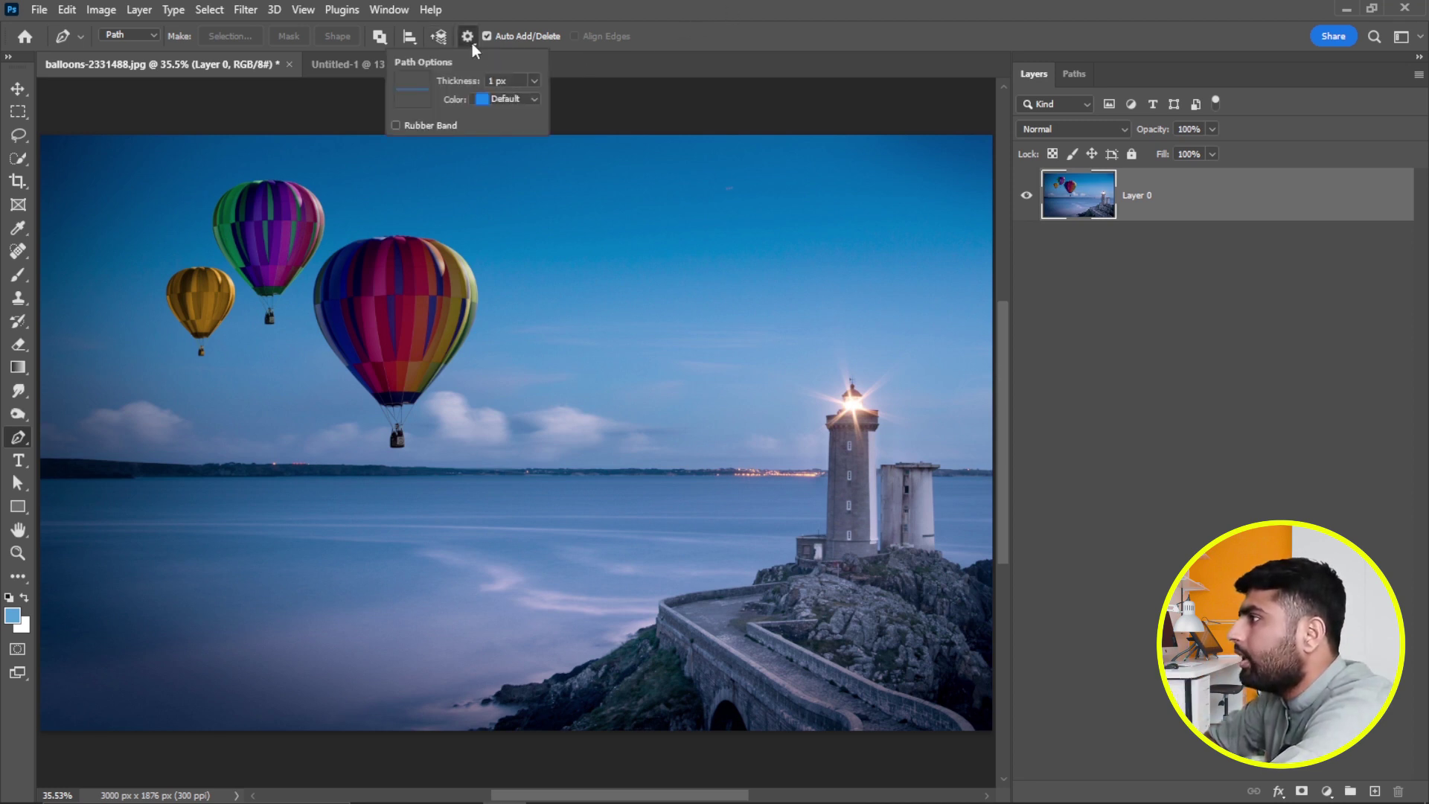
Set the path colour to Light Red and draw a closed five-sided path.
{"action": "left_click", "coordinate": [487, 100]}
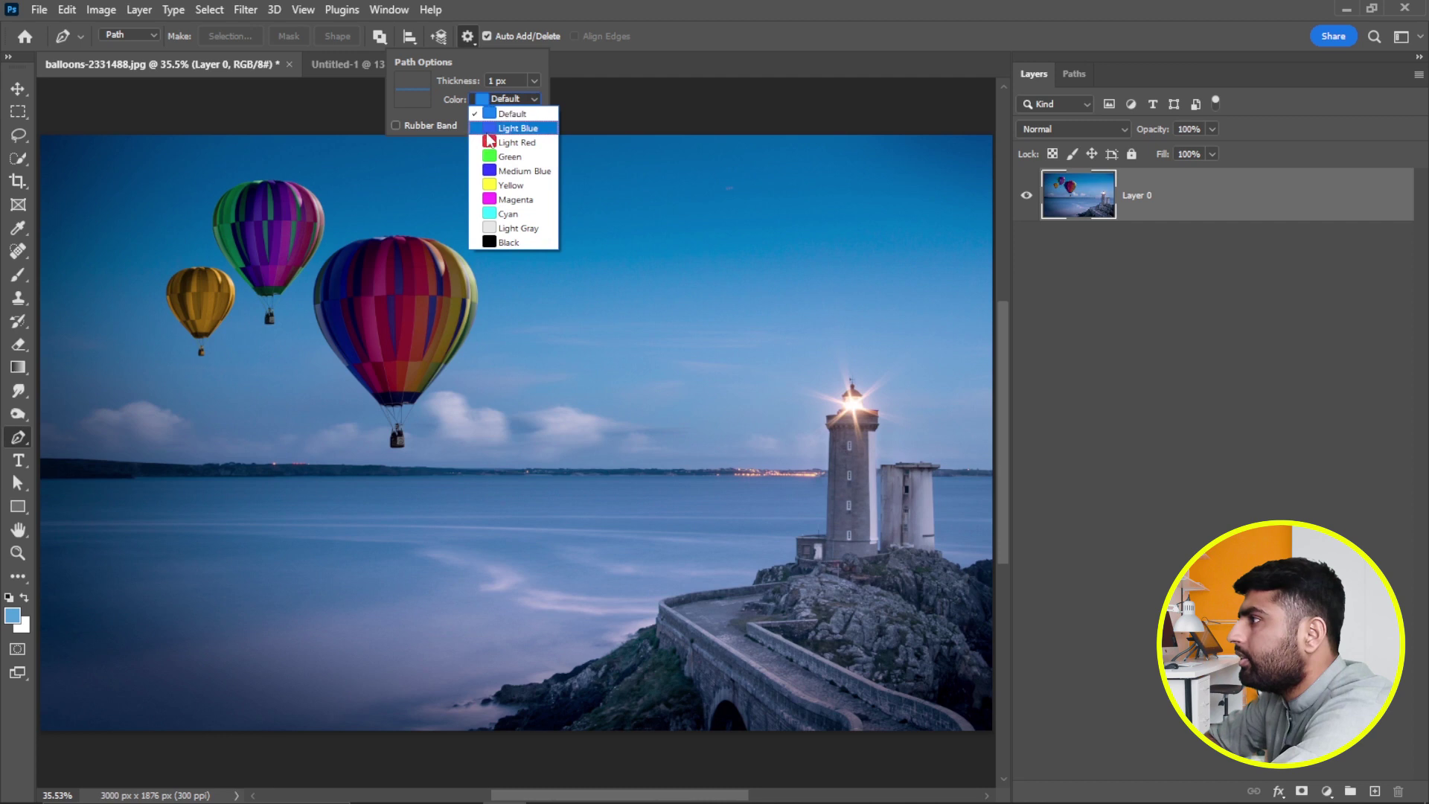
{"action": "left_click", "coordinate": [494, 143]}
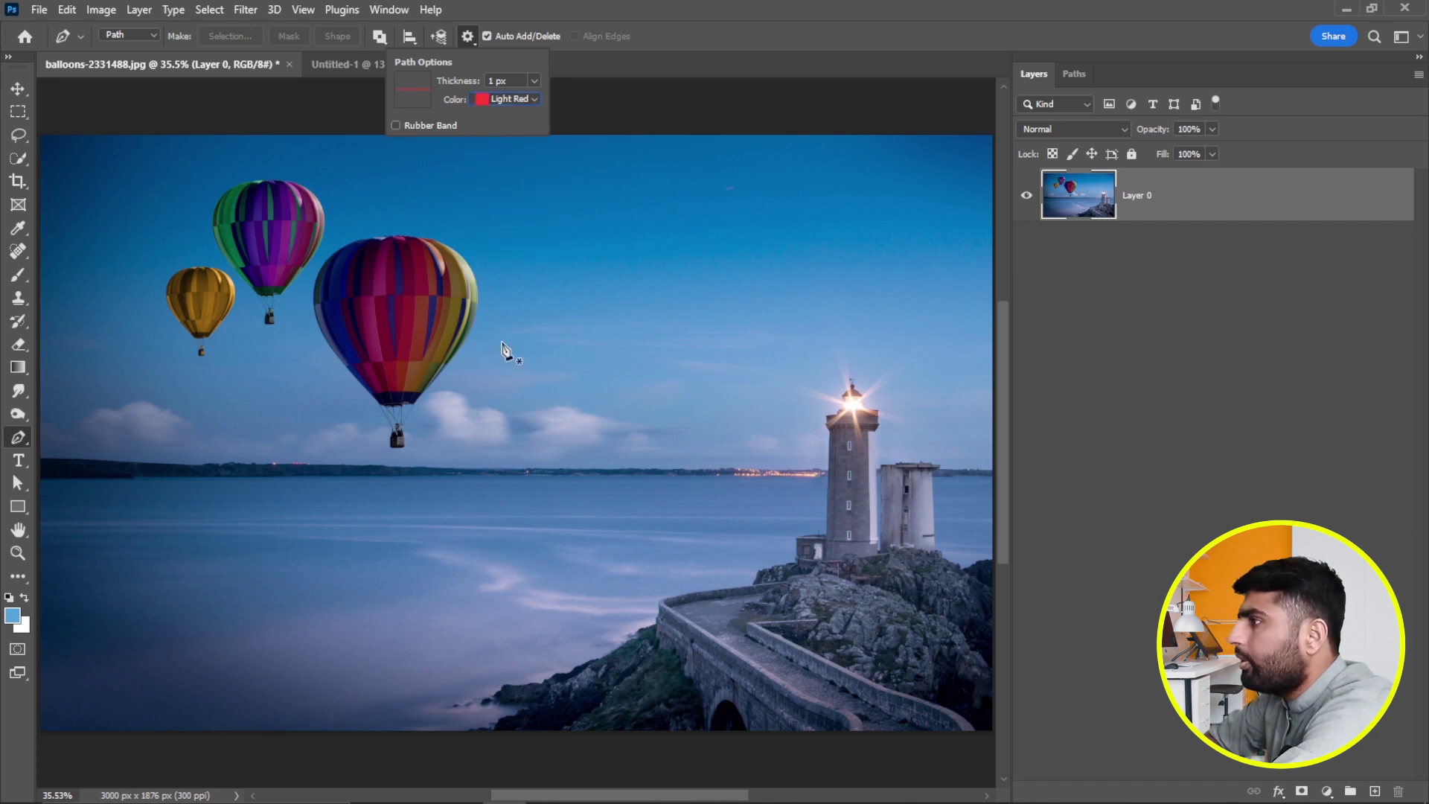
{"action": "left_click", "coordinate": [575, 337]}
{"action": "left_click", "coordinate": [717, 272]}
{"action": "left_click", "coordinate": [775, 337]}
{"action": "left_click", "coordinate": [708, 399]}
{"action": "left_click", "coordinate": [572, 400]}
{"action": "left_click", "coordinate": [576, 338]}
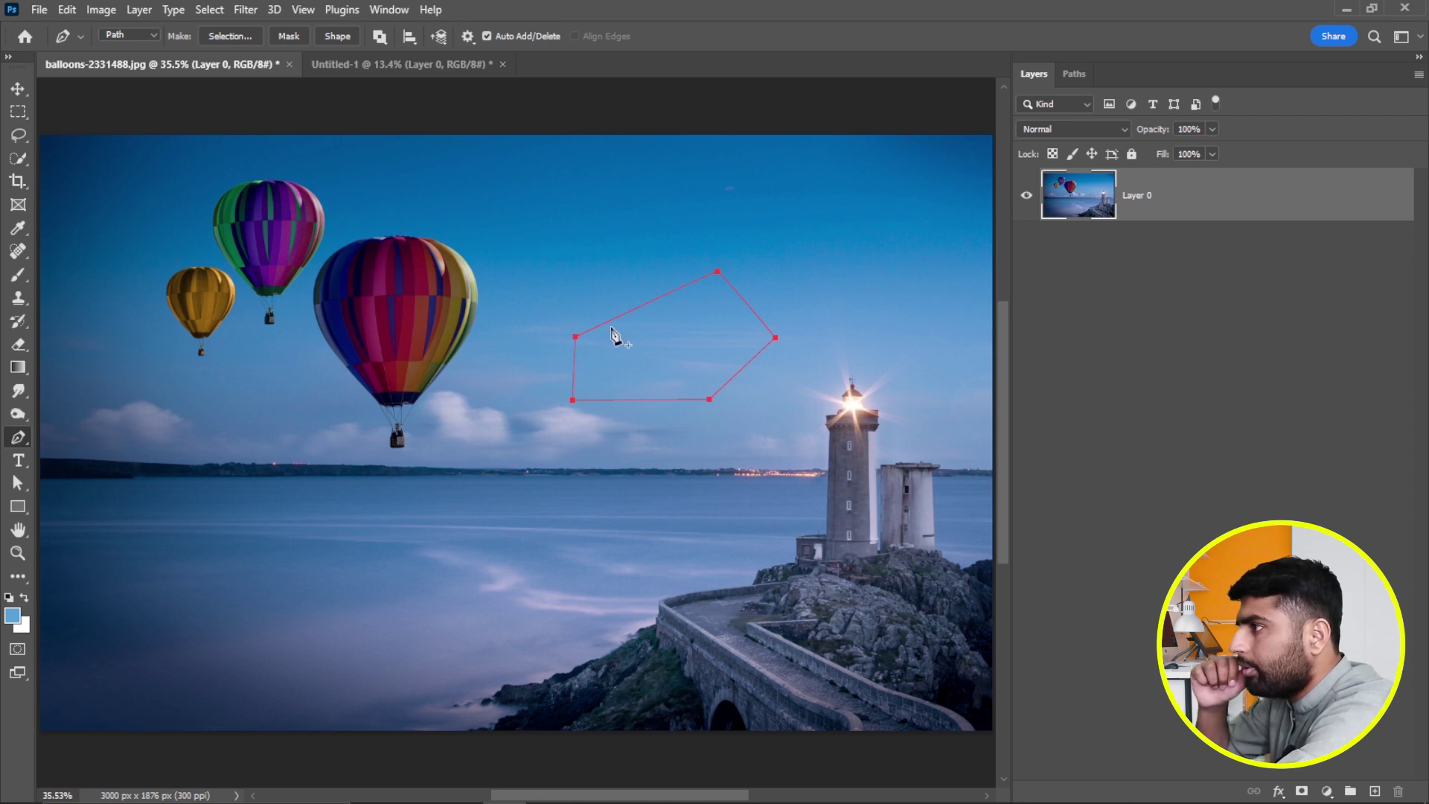
Set path thickness to 3 px, try Cyan and Yellow, then return colour to Default.
{"action": "left_click", "coordinate": [468, 38]}
{"action": "left_click", "coordinate": [533, 82]}
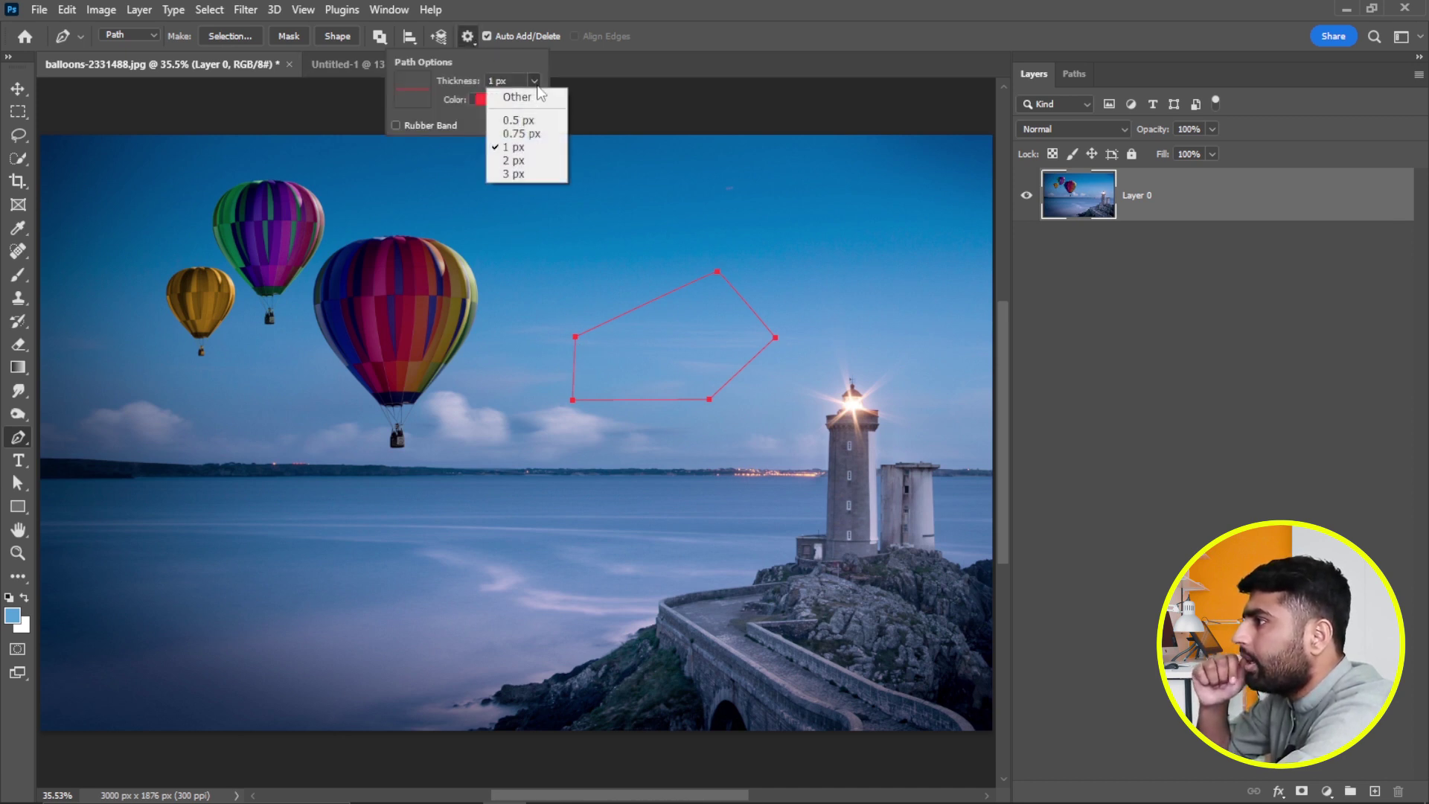
{"action": "left_click", "coordinate": [521, 179]}
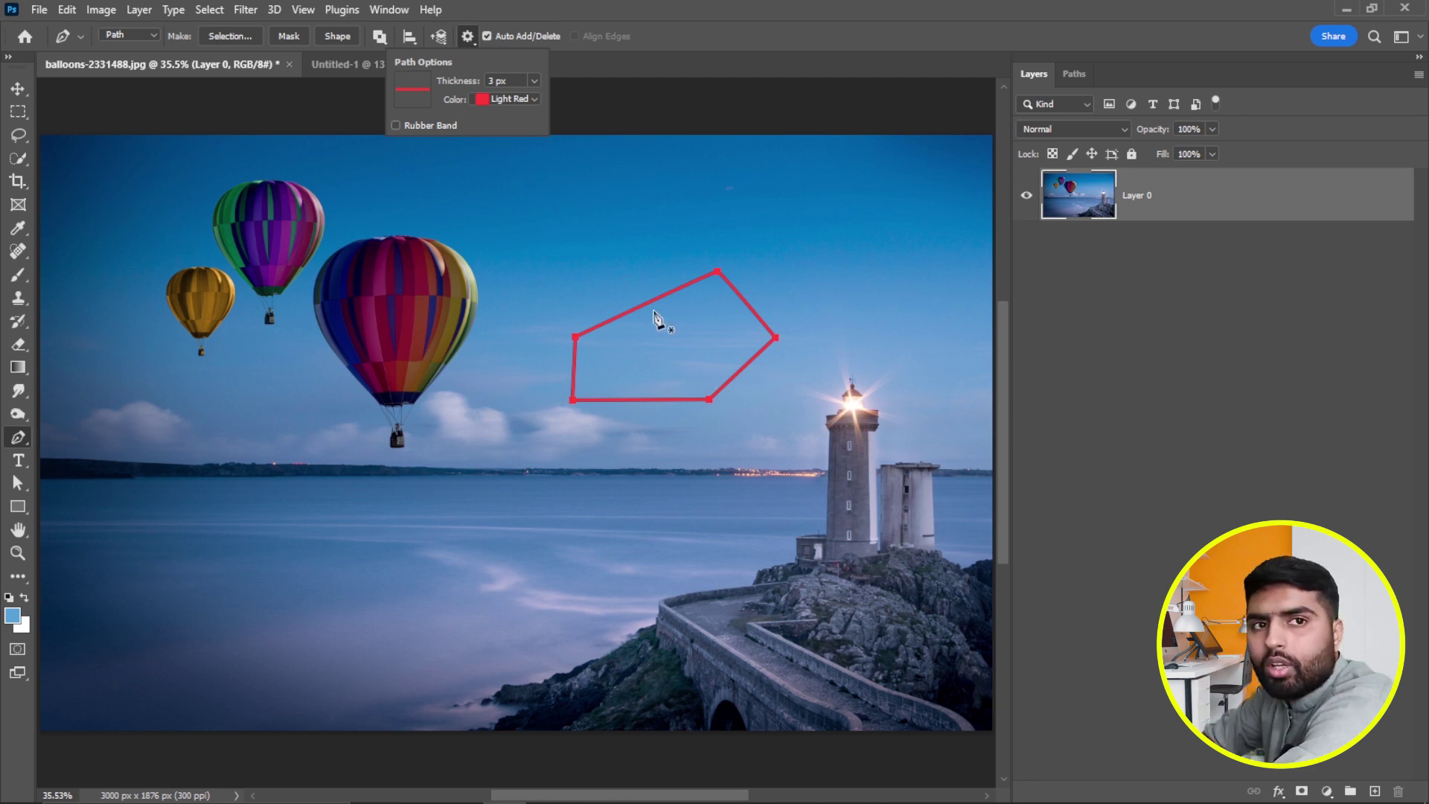
{"action": "left_click", "coordinate": [490, 103]}
{"action": "left_click", "coordinate": [489, 226]}
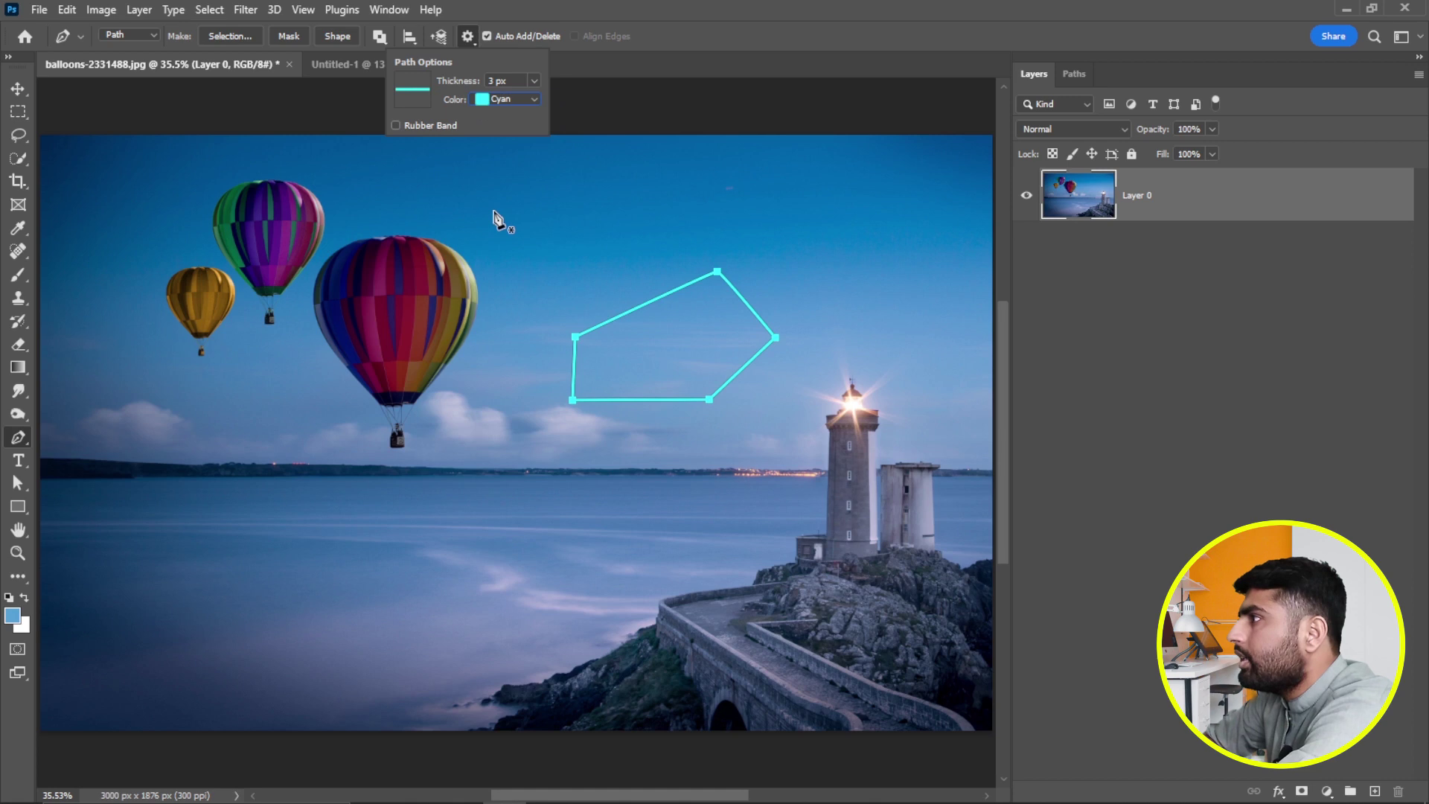
{"action": "left_click", "coordinate": [473, 101]}
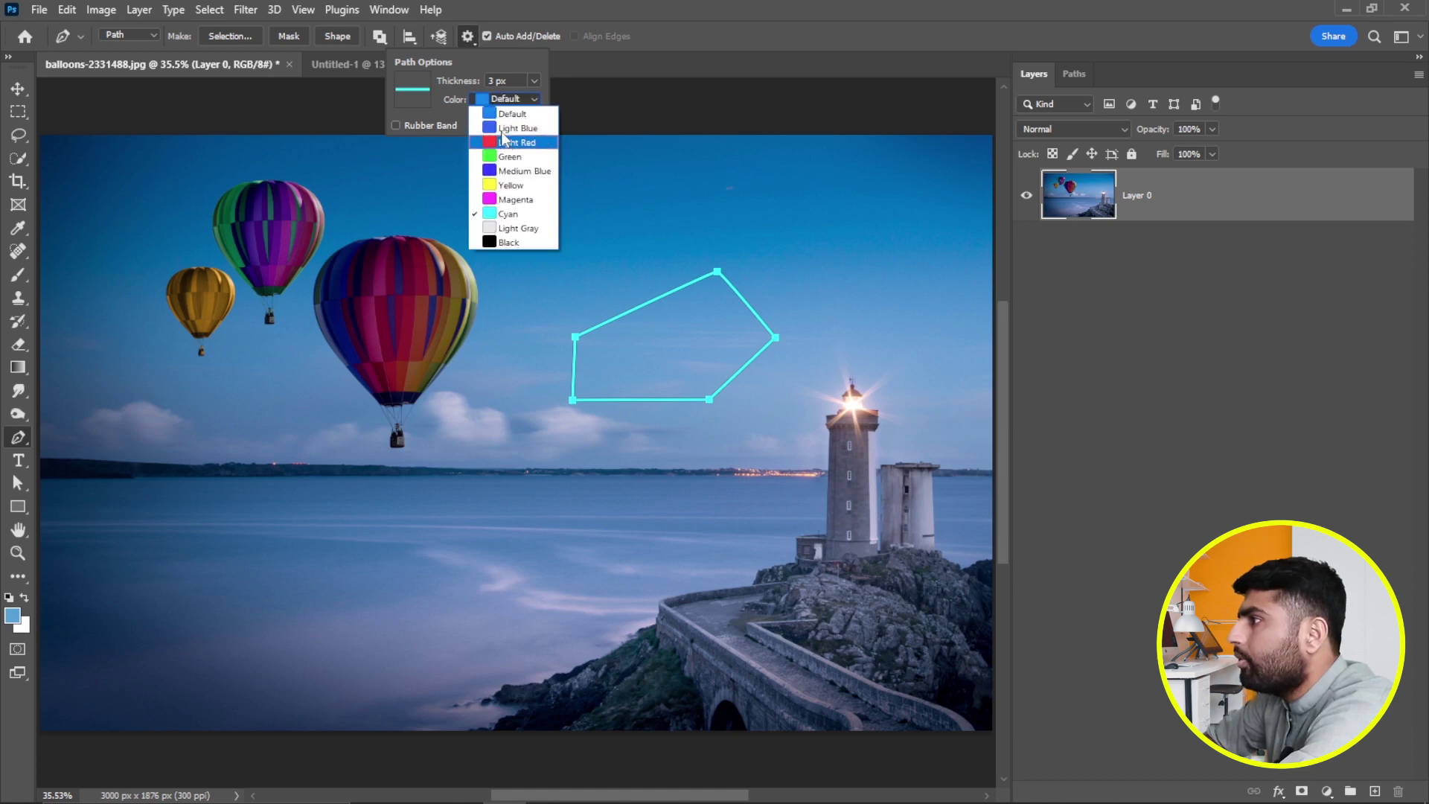
{"action": "left_click", "coordinate": [498, 113]}
{"action": "left_click", "coordinate": [497, 103]}
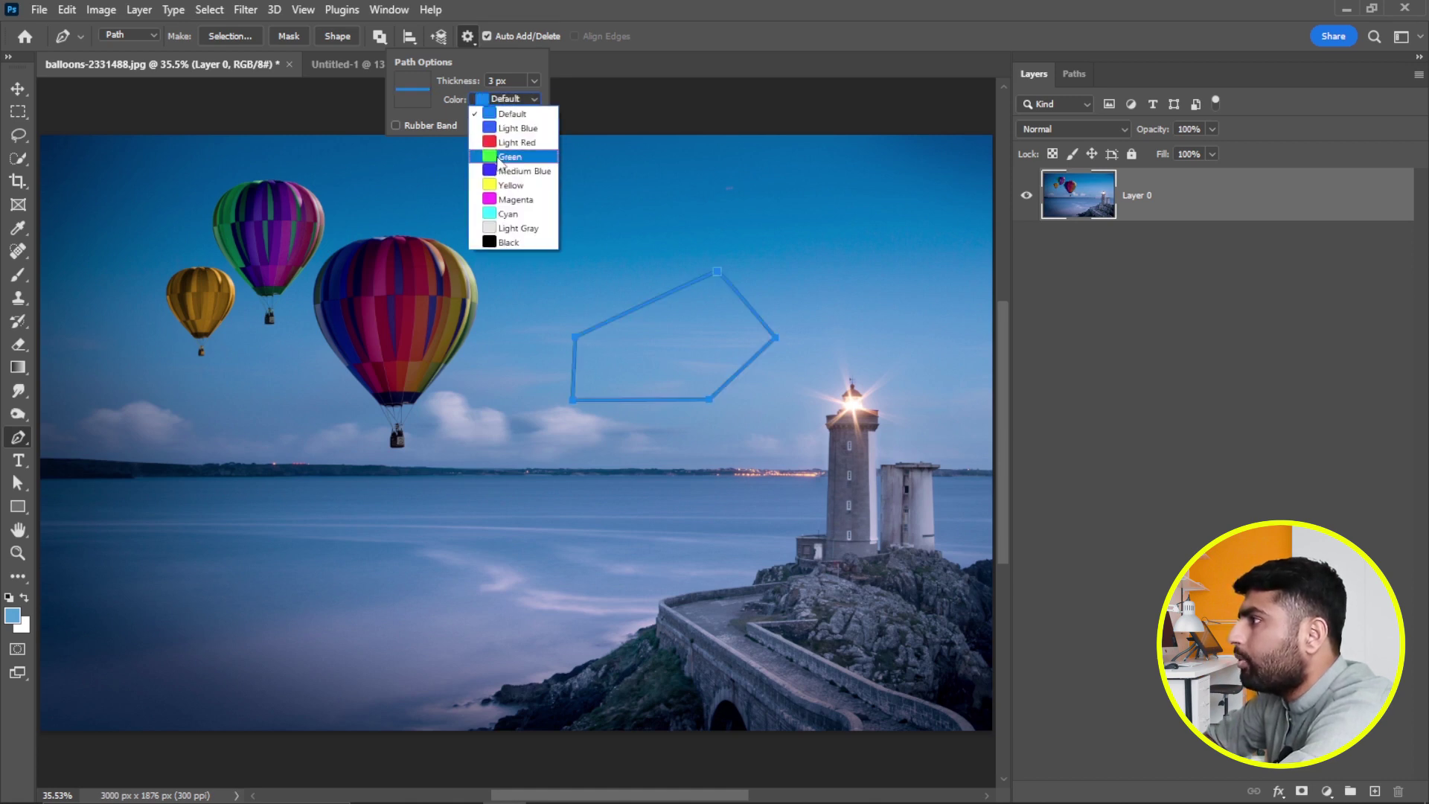
{"action": "left_click", "coordinate": [492, 185]}
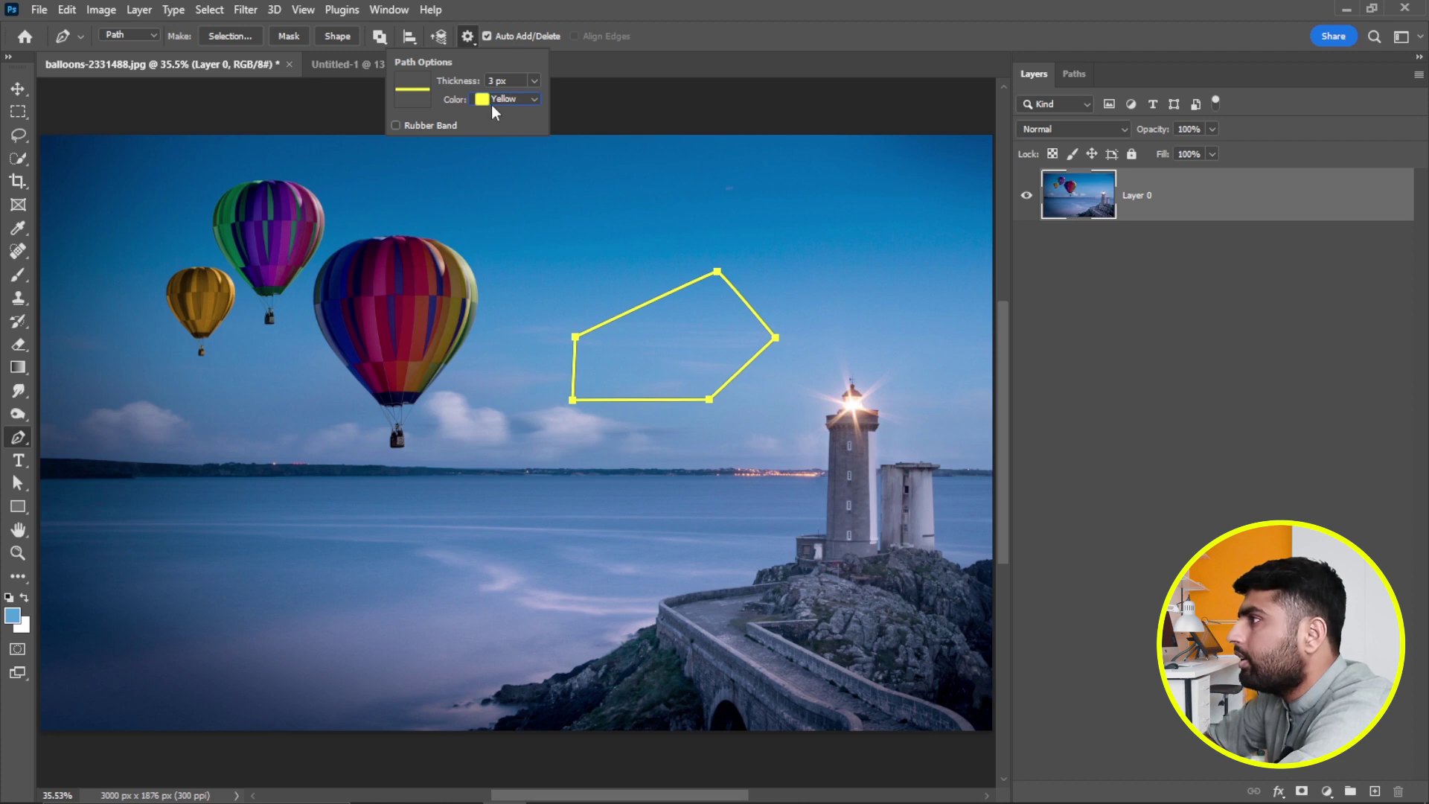
{"action": "left_click", "coordinate": [488, 102]}
{"action": "left_click", "coordinate": [488, 107]}
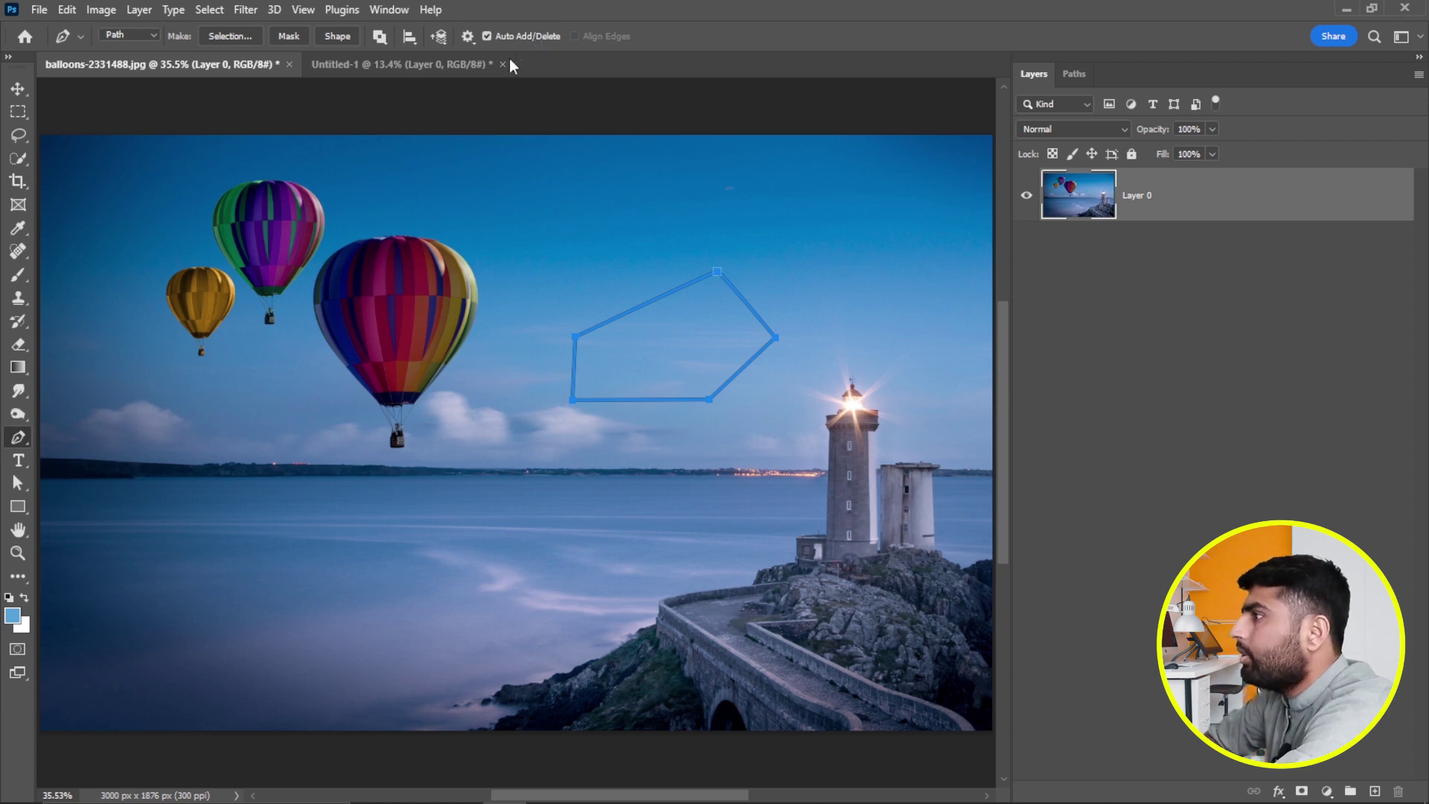
{"action": "left_click", "coordinate": [393, 59]}
Draw a closed four-cornered path on Untitled-1, then remove its bottom-left anchor.
{"action": "key", "text": "Escape"}
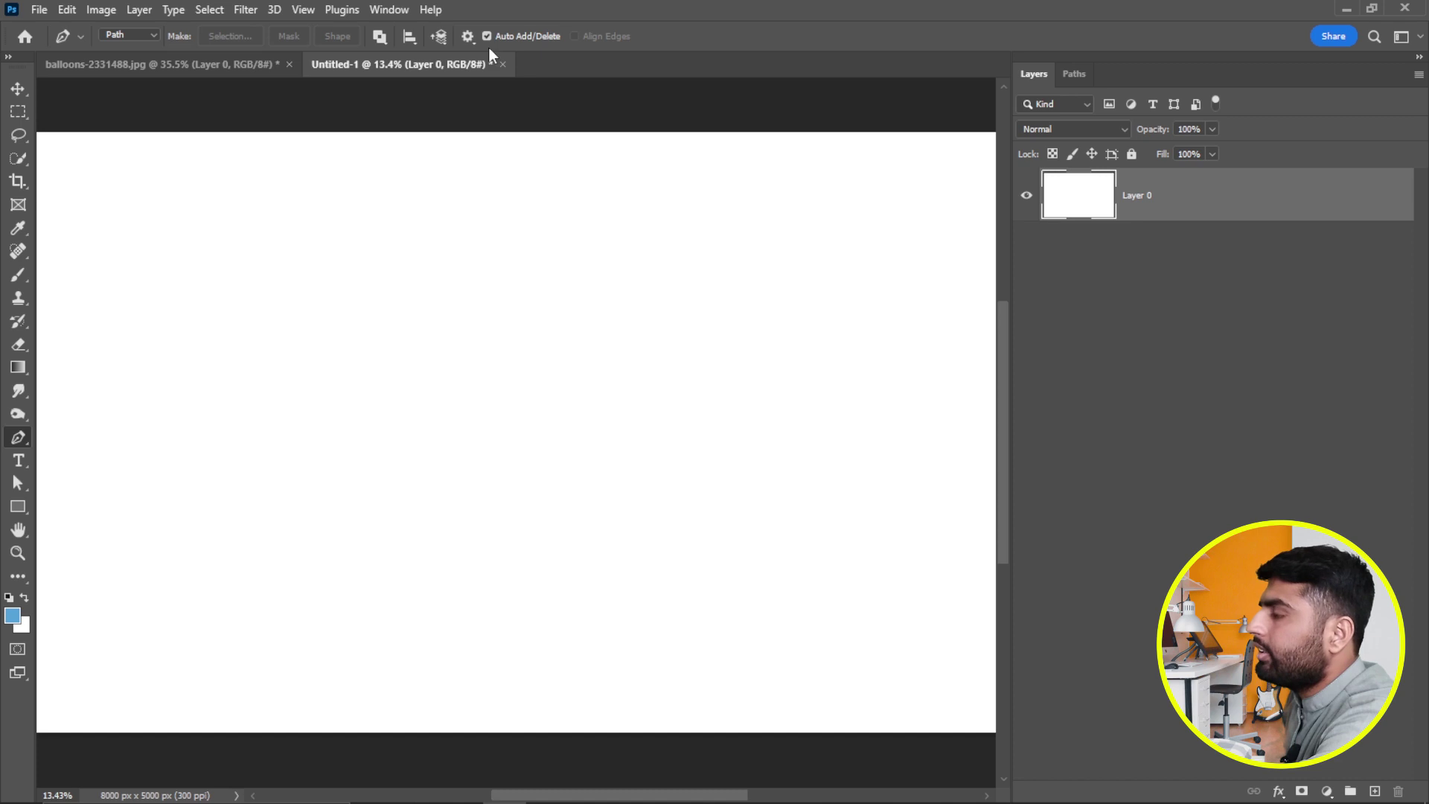
{"action": "left_click", "coordinate": [353, 342]}
{"action": "left_click", "coordinate": [698, 286]}
{"action": "left_click", "coordinate": [749, 463]}
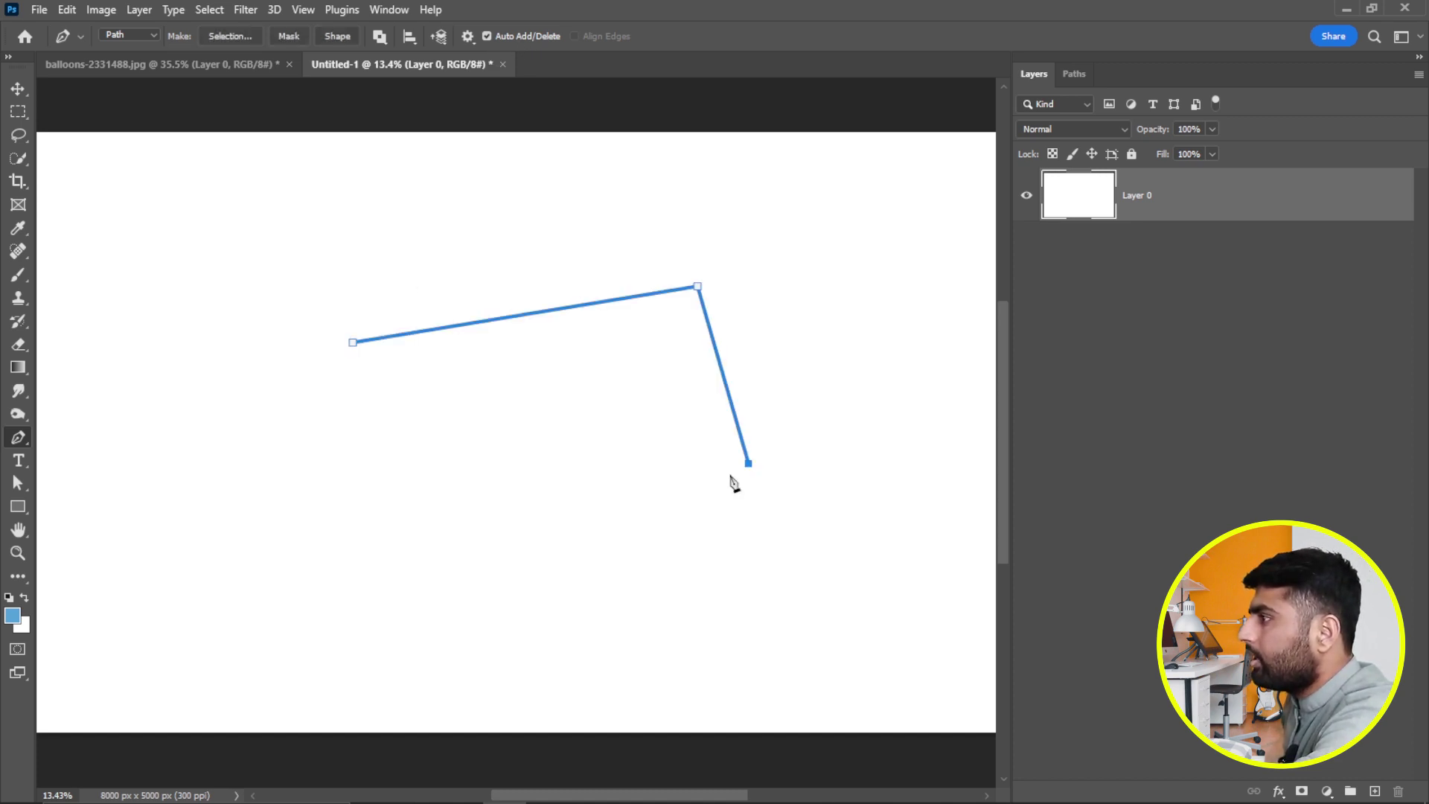
{"action": "left_click", "coordinate": [423, 516]}
{"action": "left_click", "coordinate": [355, 344]}
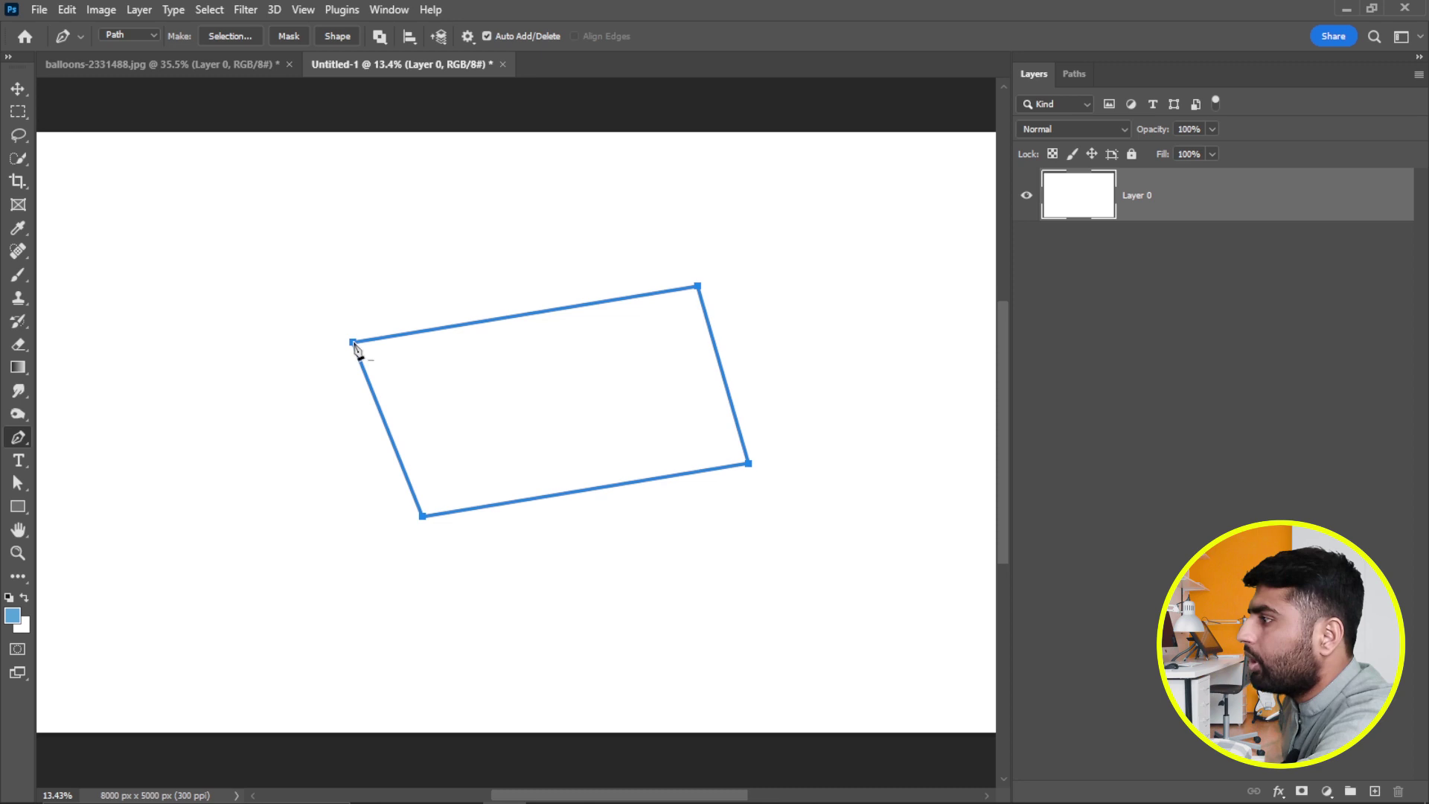
{"action": "left_click", "coordinate": [422, 516]}
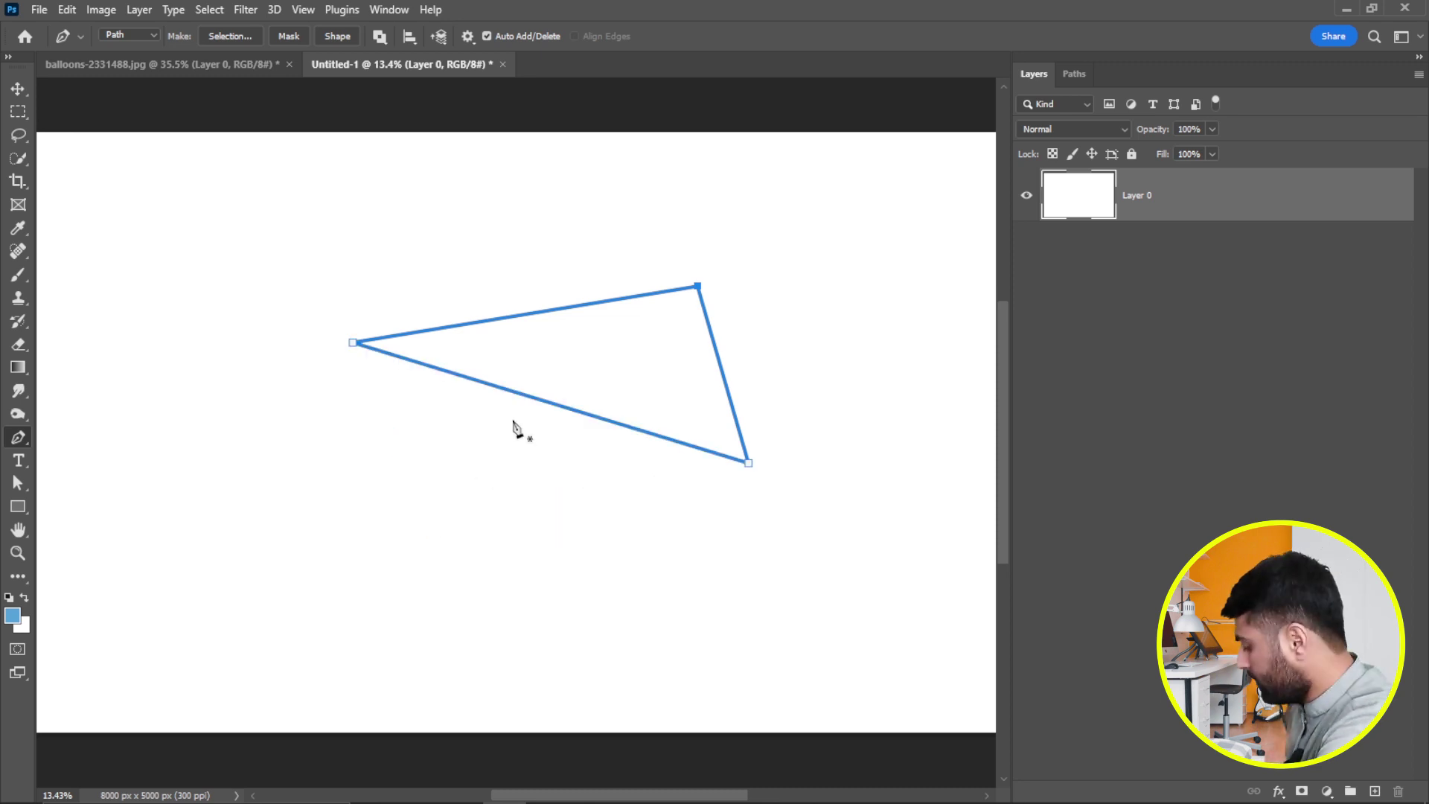
Restore the deleted corner, then demonstrate Auto Add/Delete toggled off and back on.
{"action": "key", "text": "ctrl+z"}
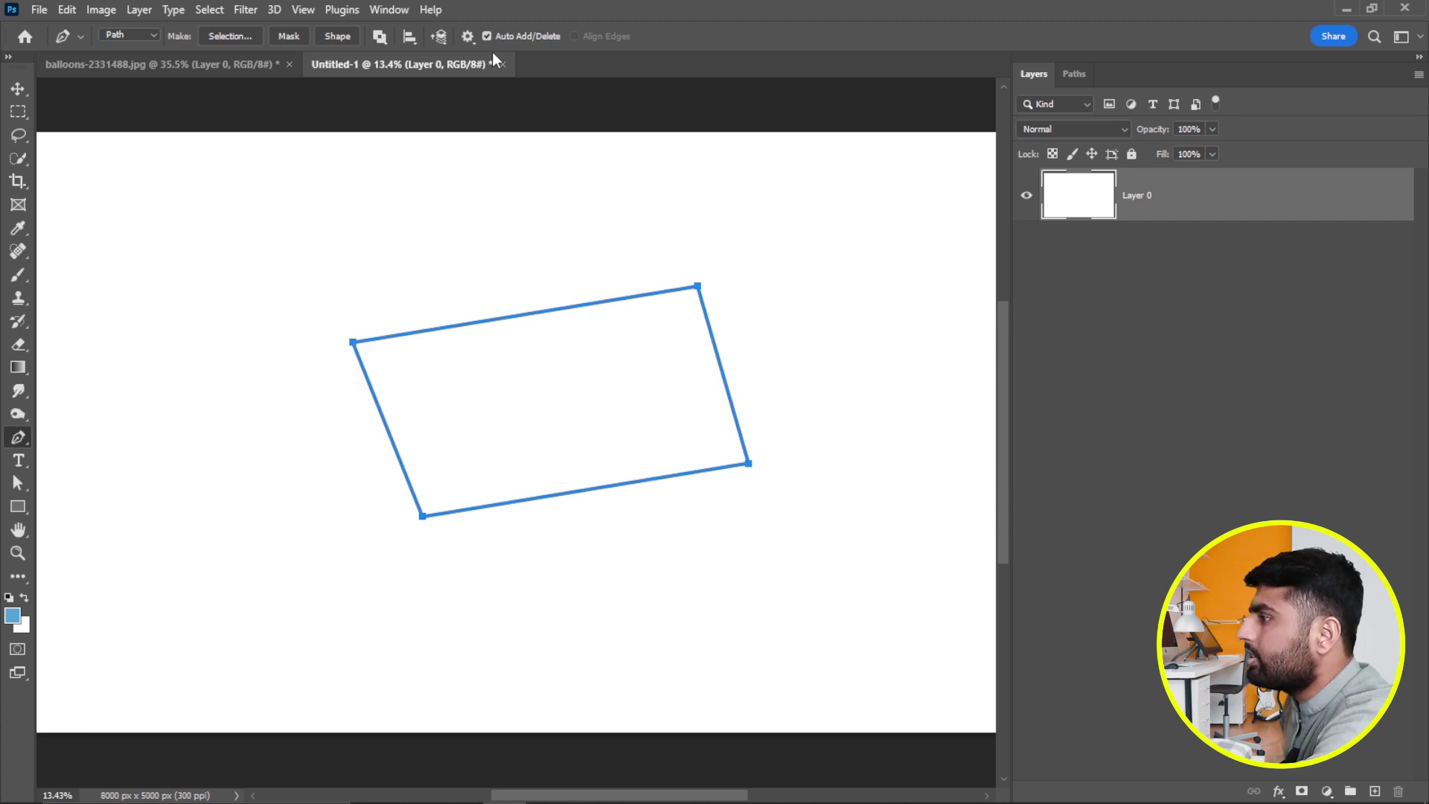
{"action": "left_click", "coordinate": [488, 36]}
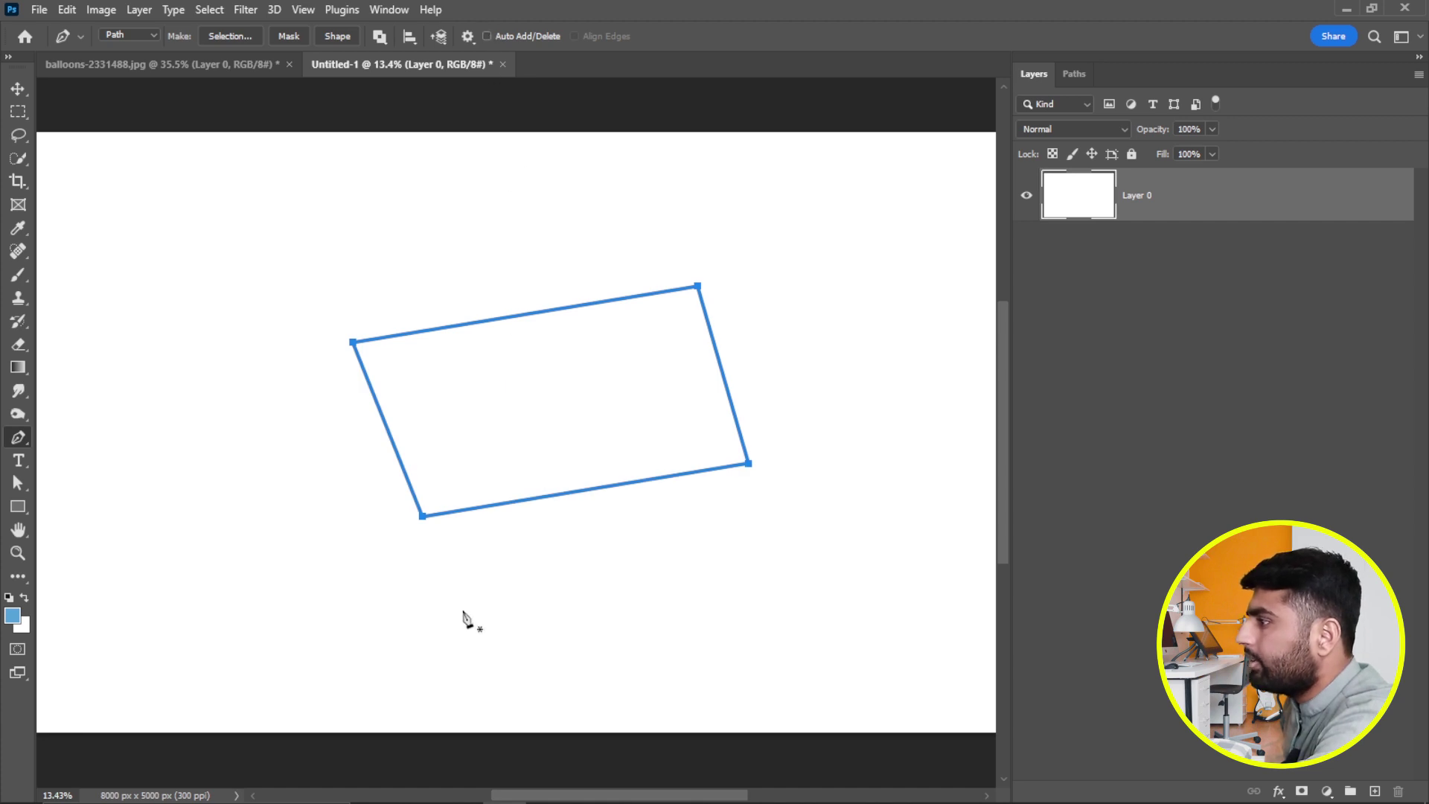
{"action": "left_click", "coordinate": [423, 516]}
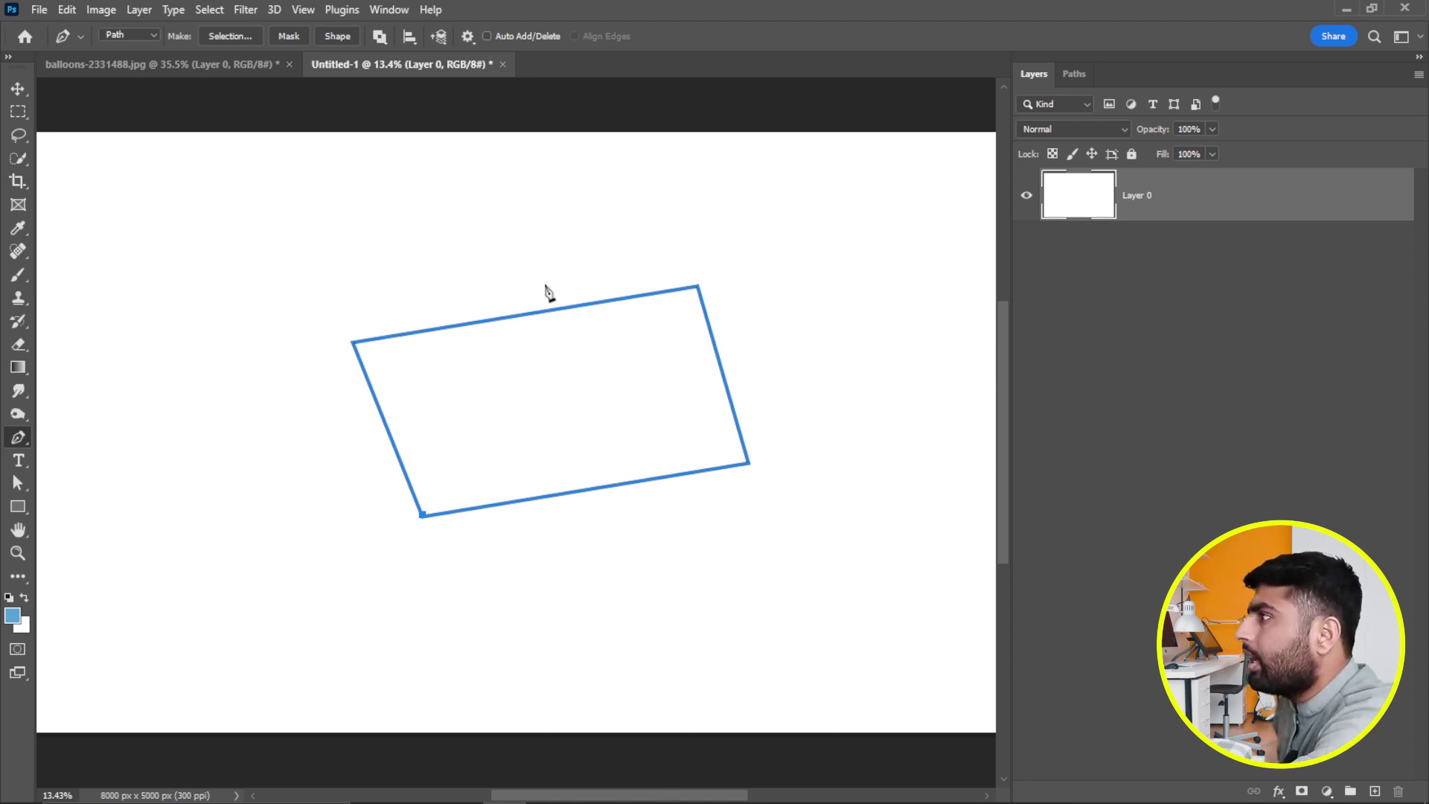
{"action": "left_click", "coordinate": [487, 35]}
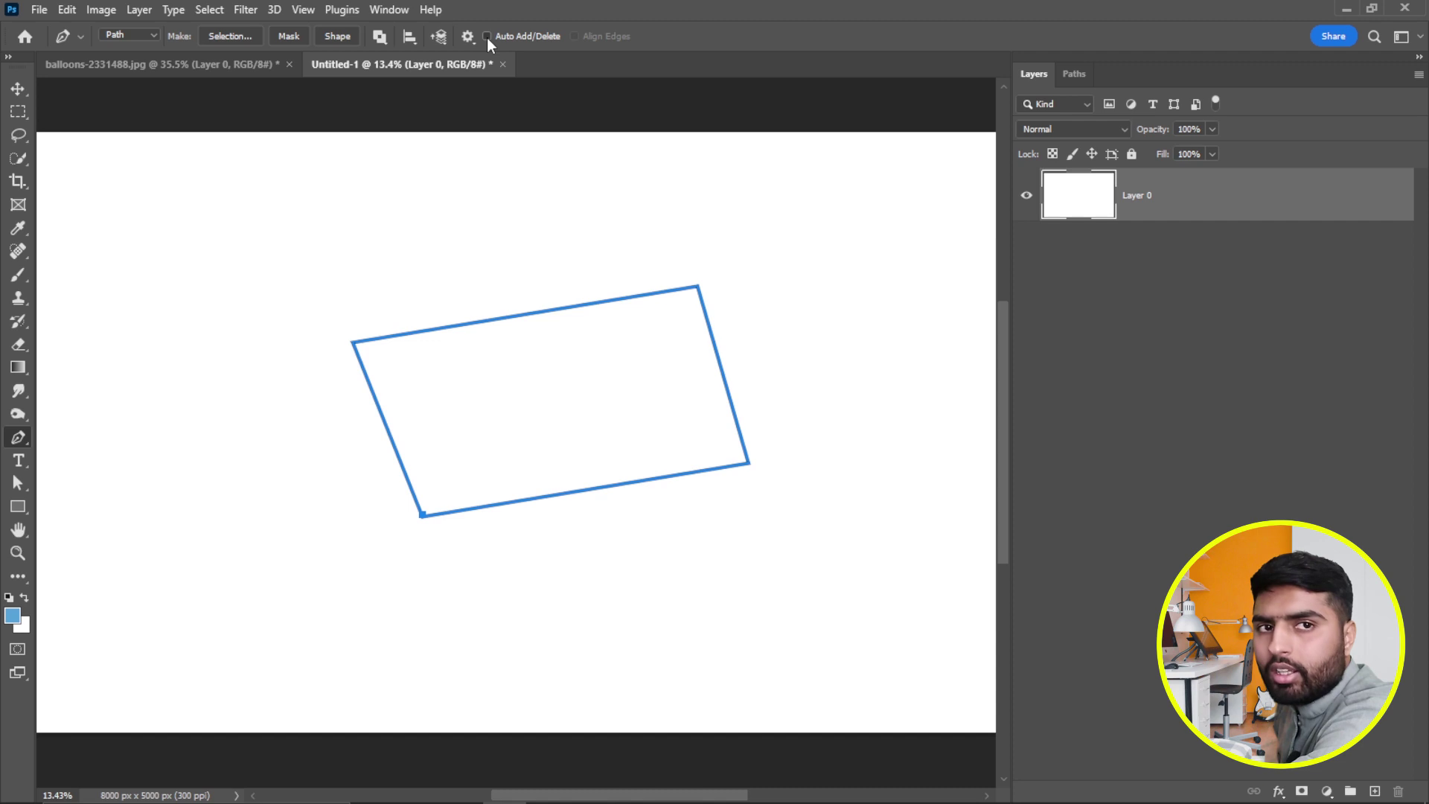